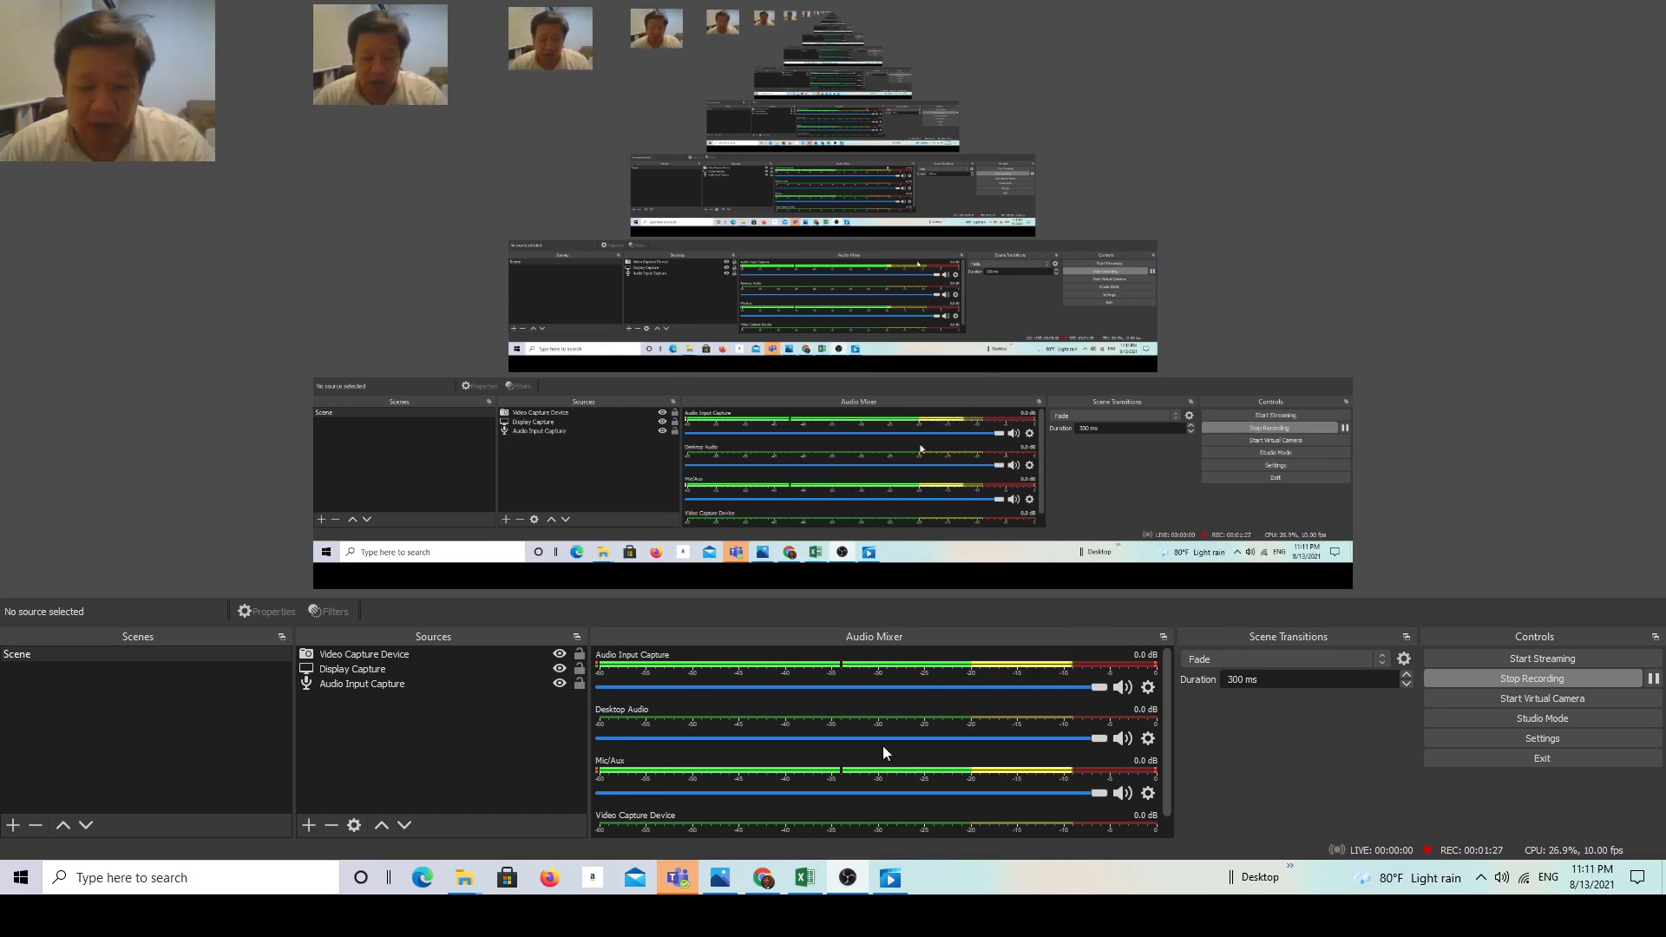
Step: Switch to the browser, close the PDF preview, and reopen the Lecture#1 Benders decomposition folder from my online learning
left_click(764, 878)
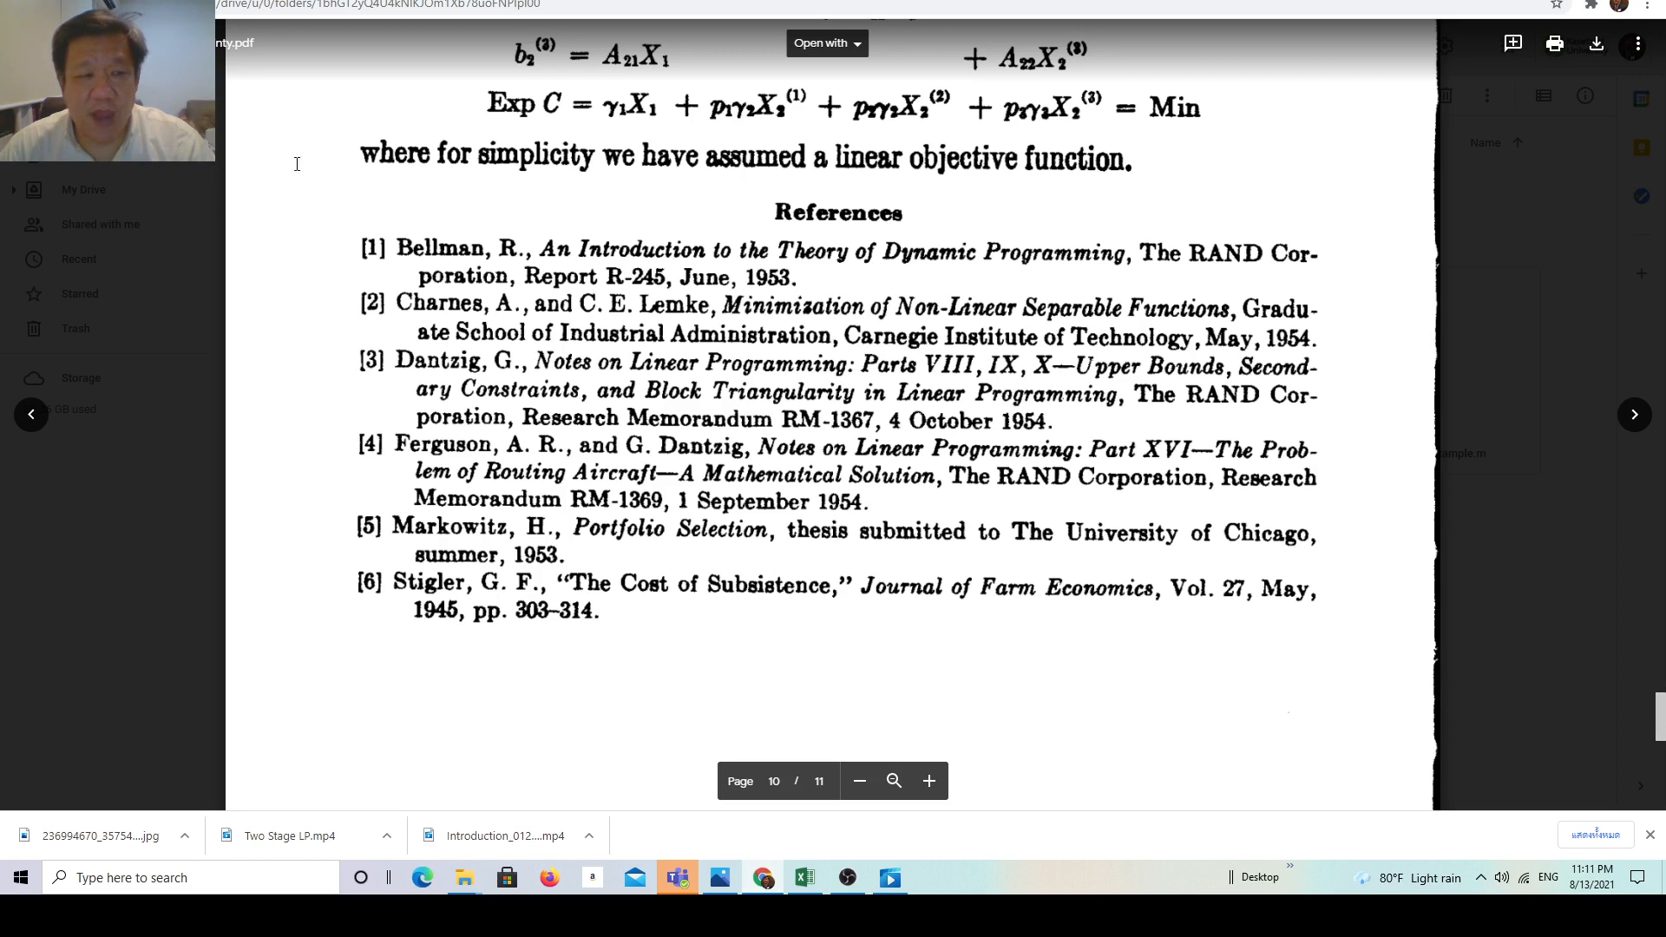
key("Escape")
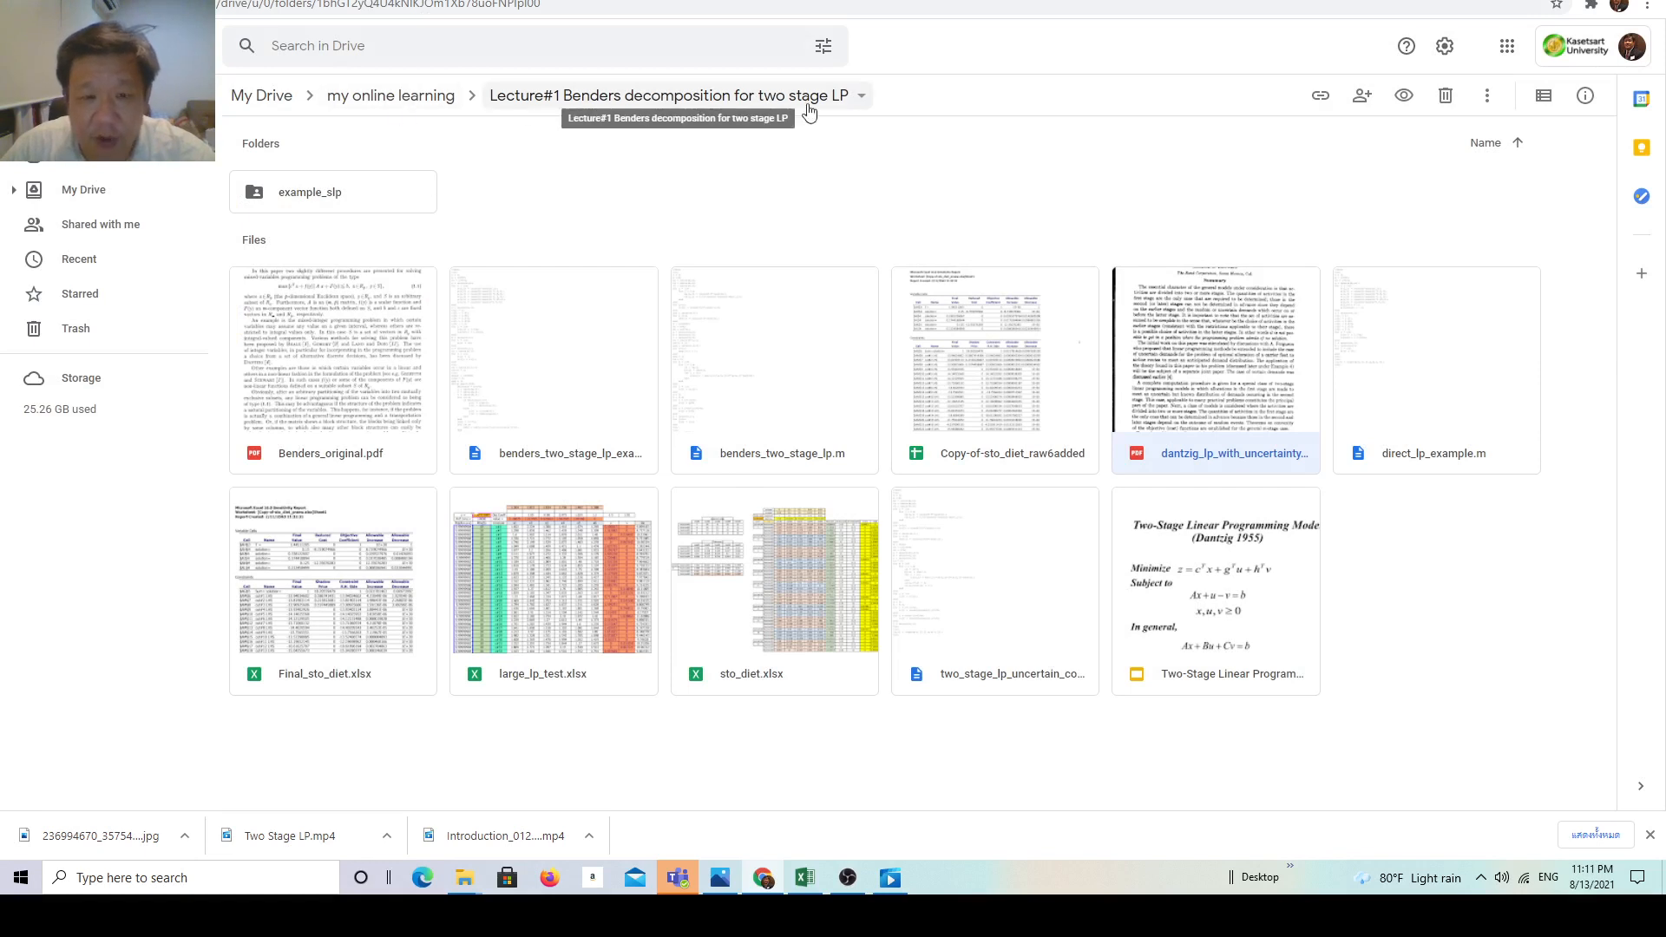
left_click(414, 114)
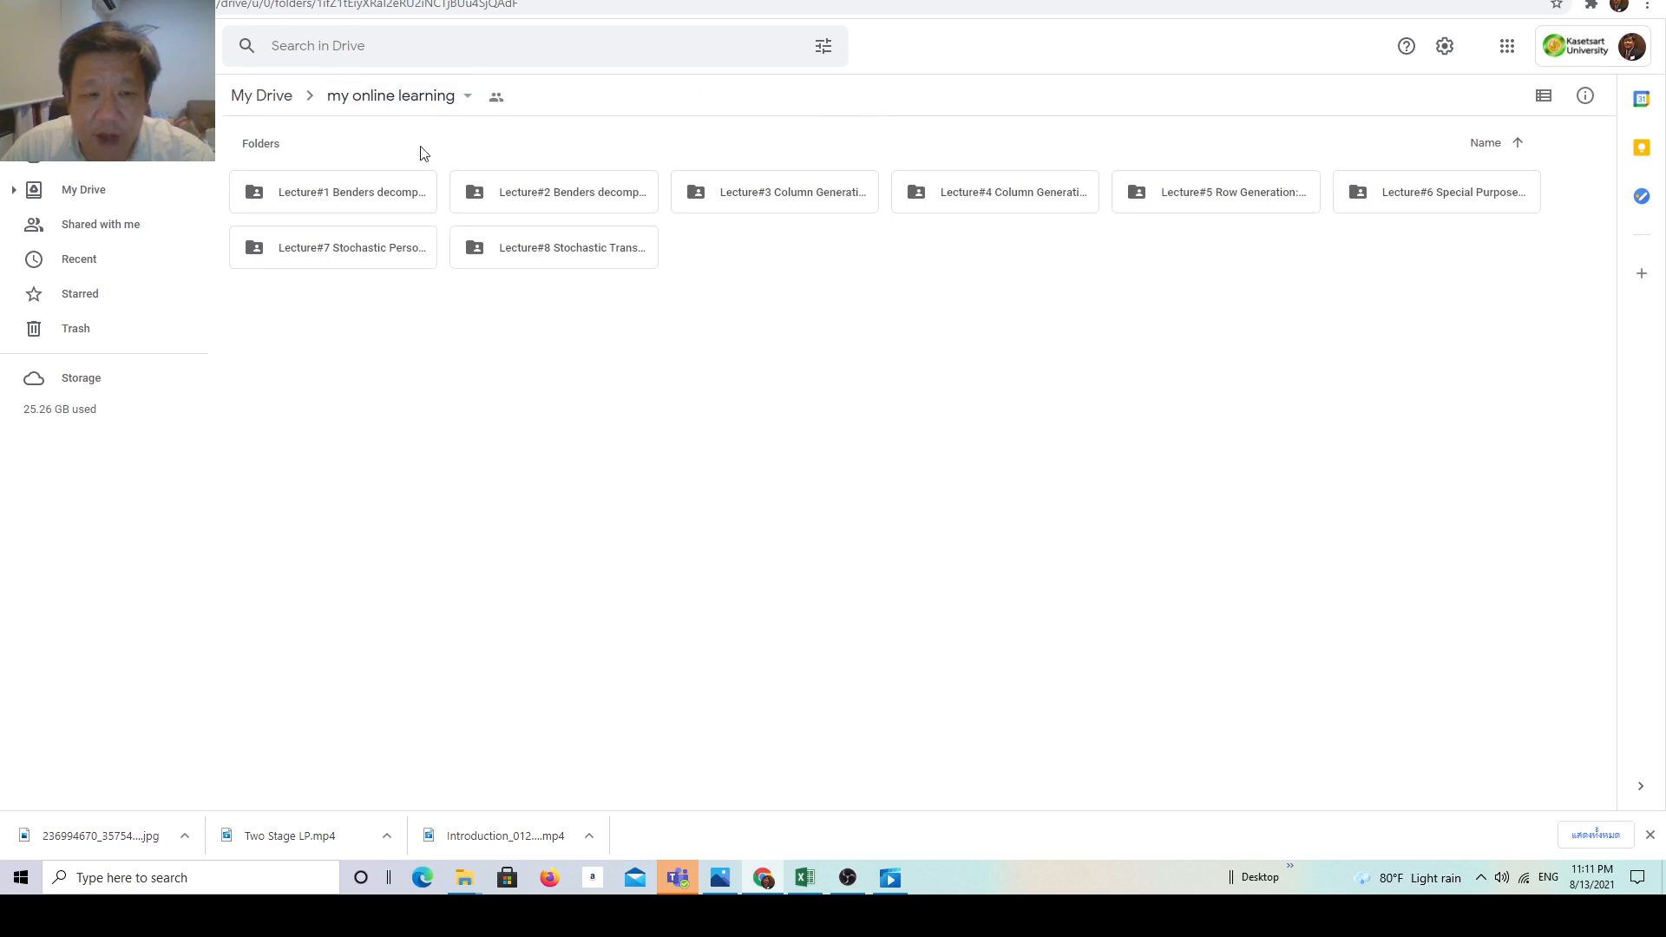
double_click(401, 210)
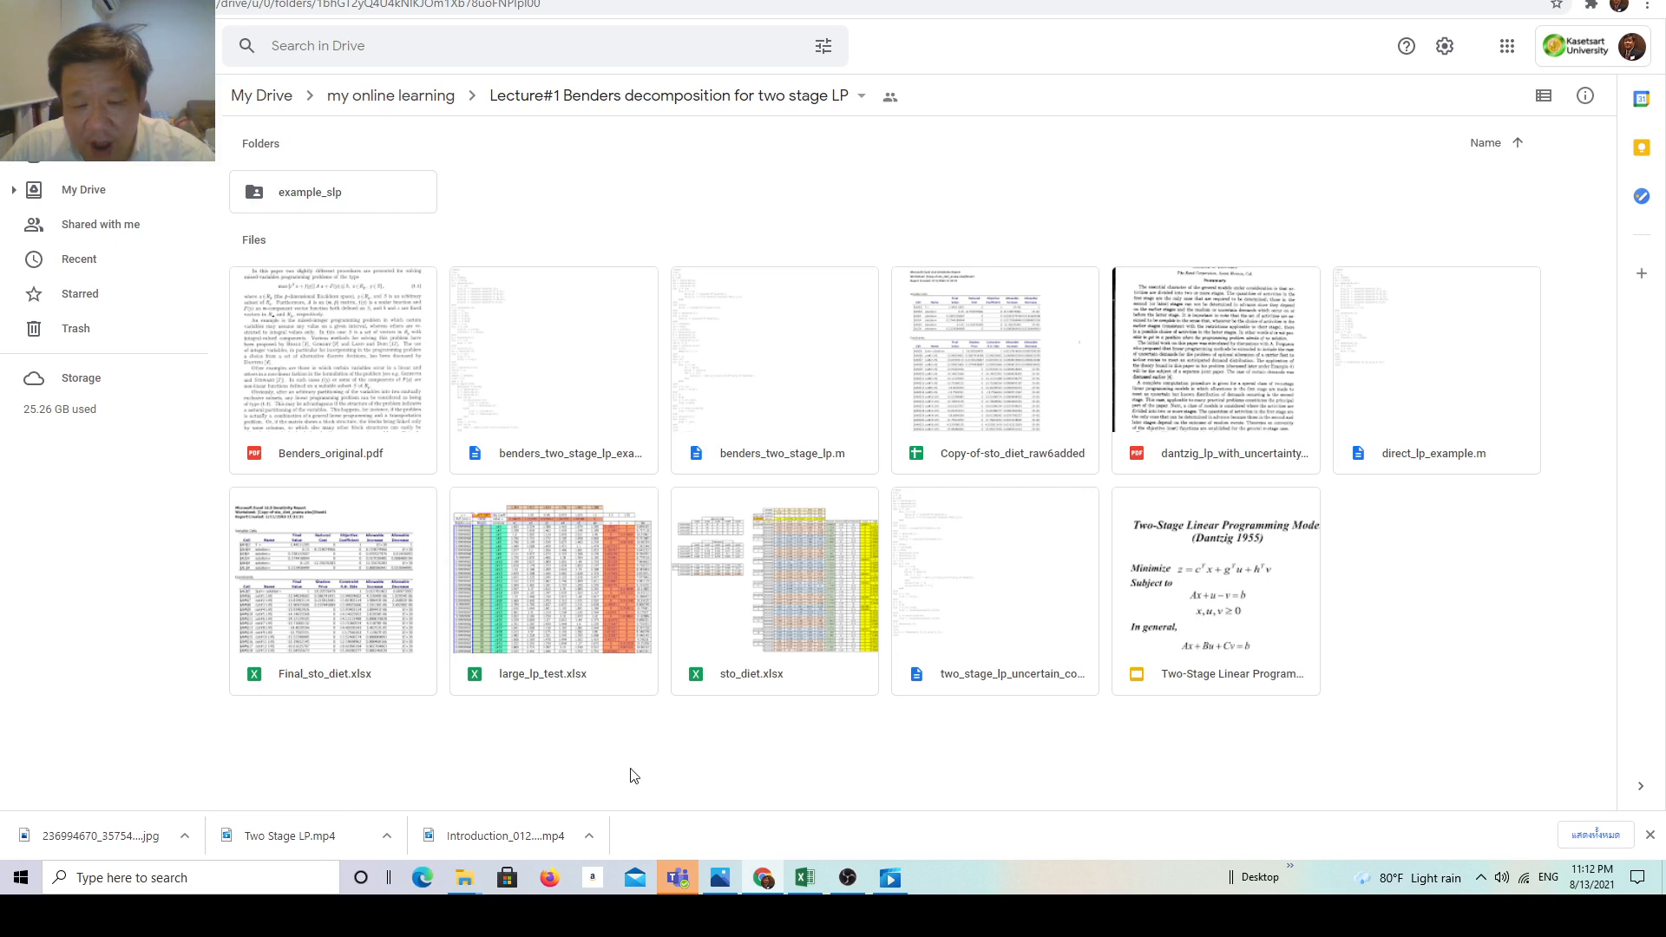
Step: Switch to the Excel workbook, view Sheet2, and display Sheet3
left_click(804, 881)
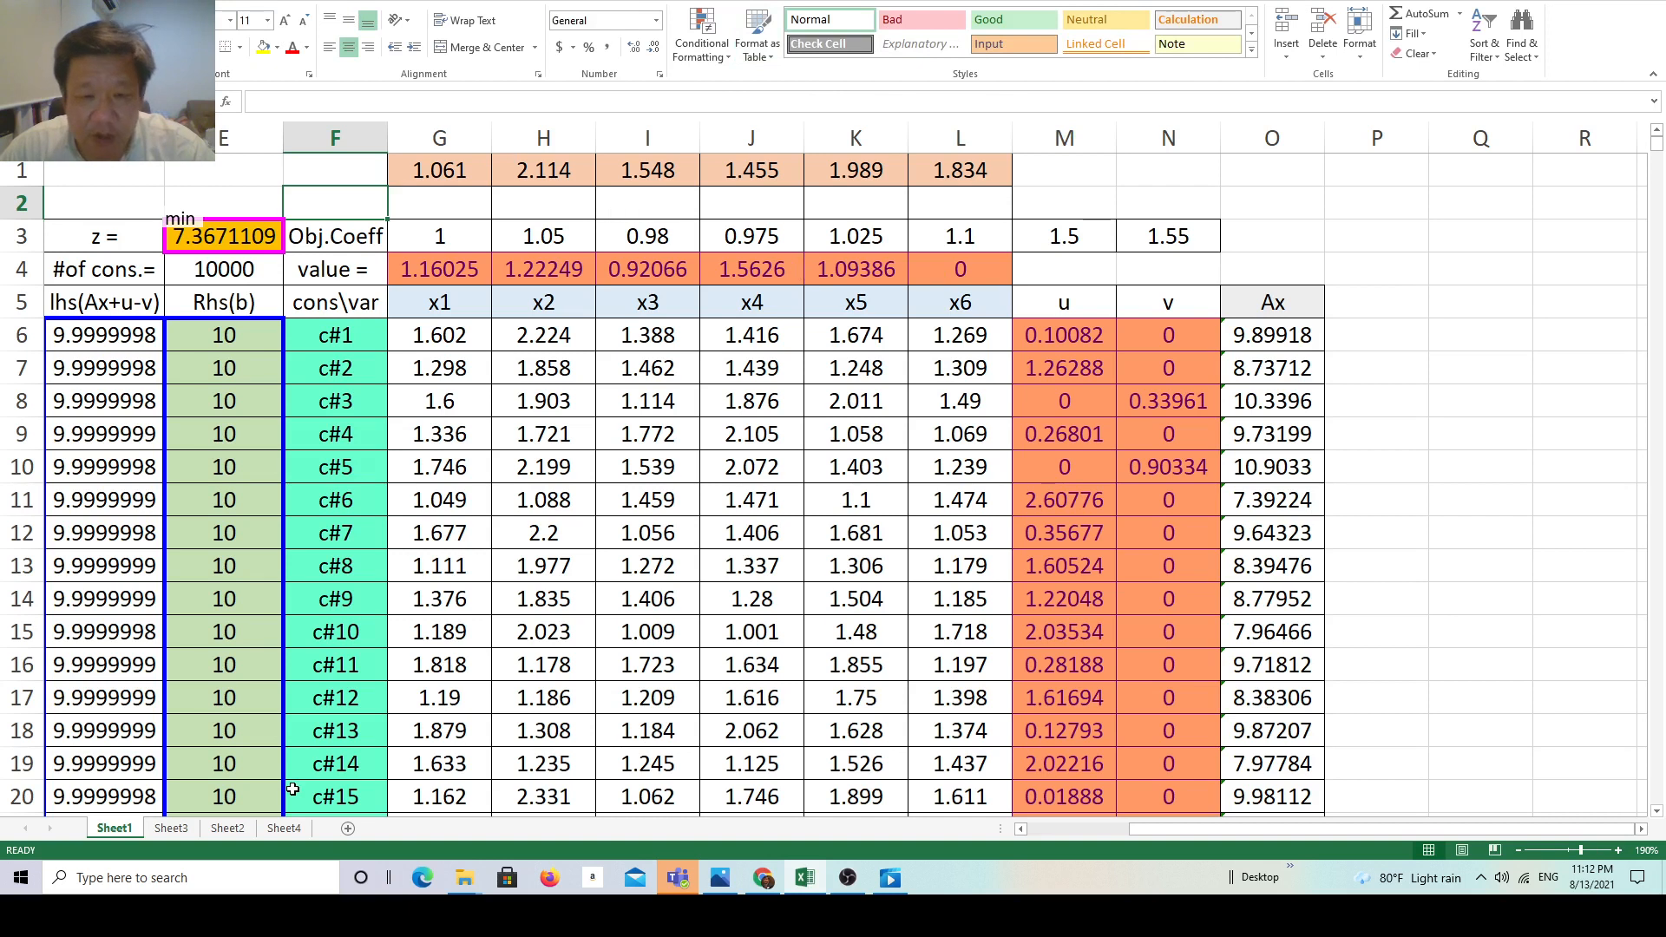
left_click(227, 828)
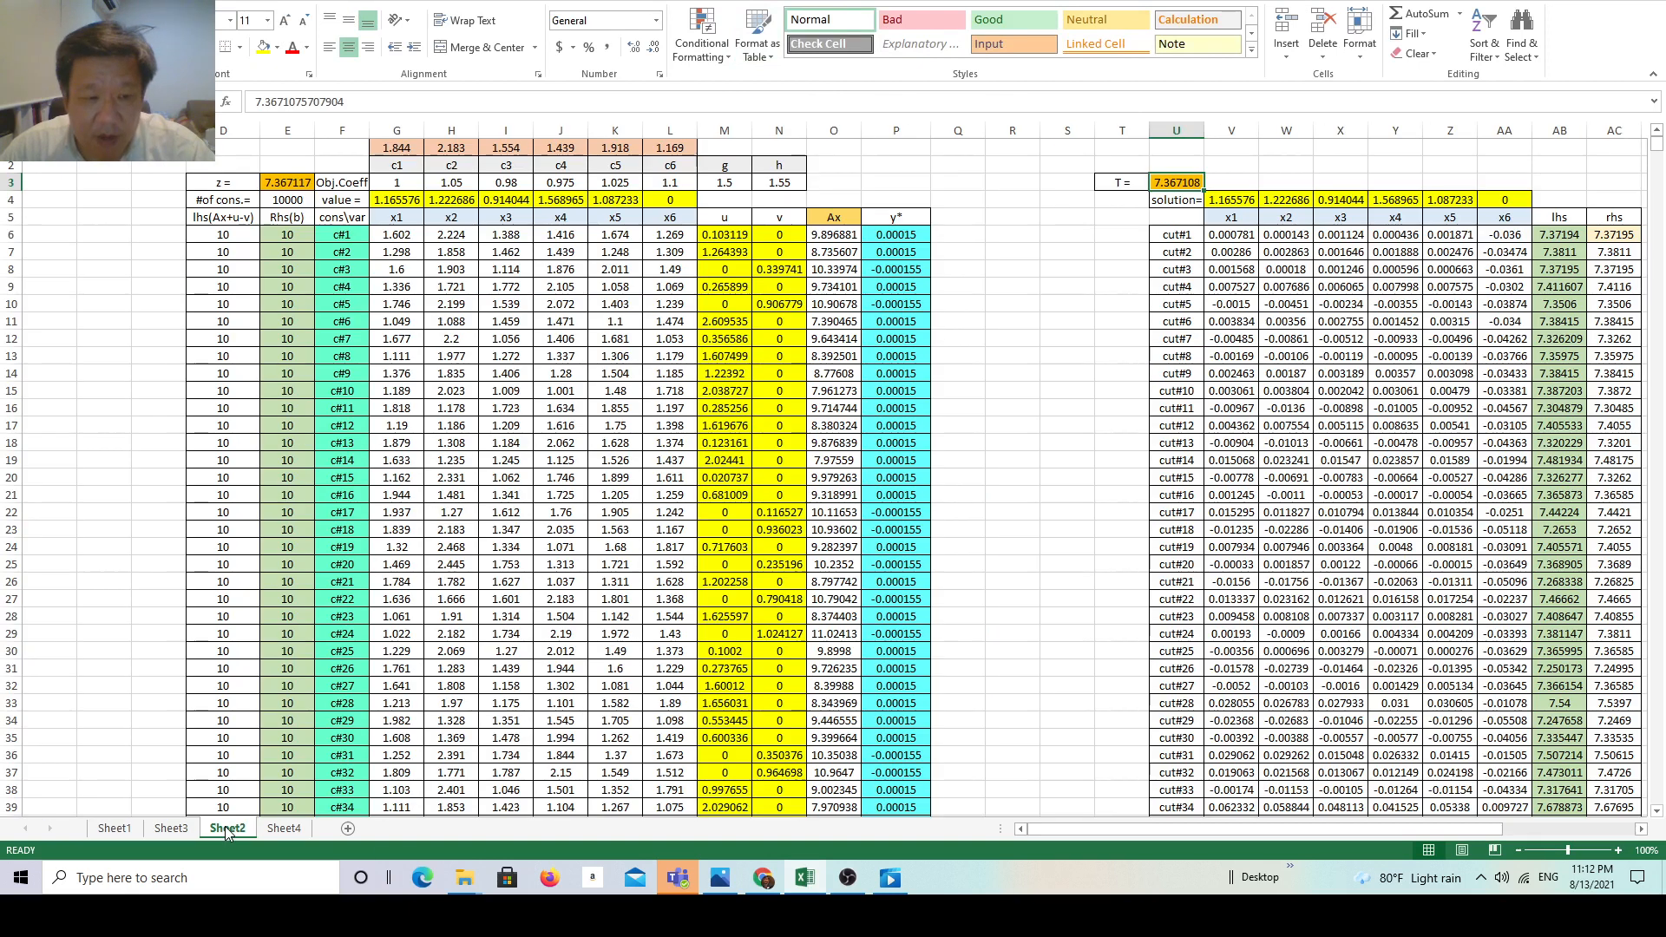
left_click(171, 828)
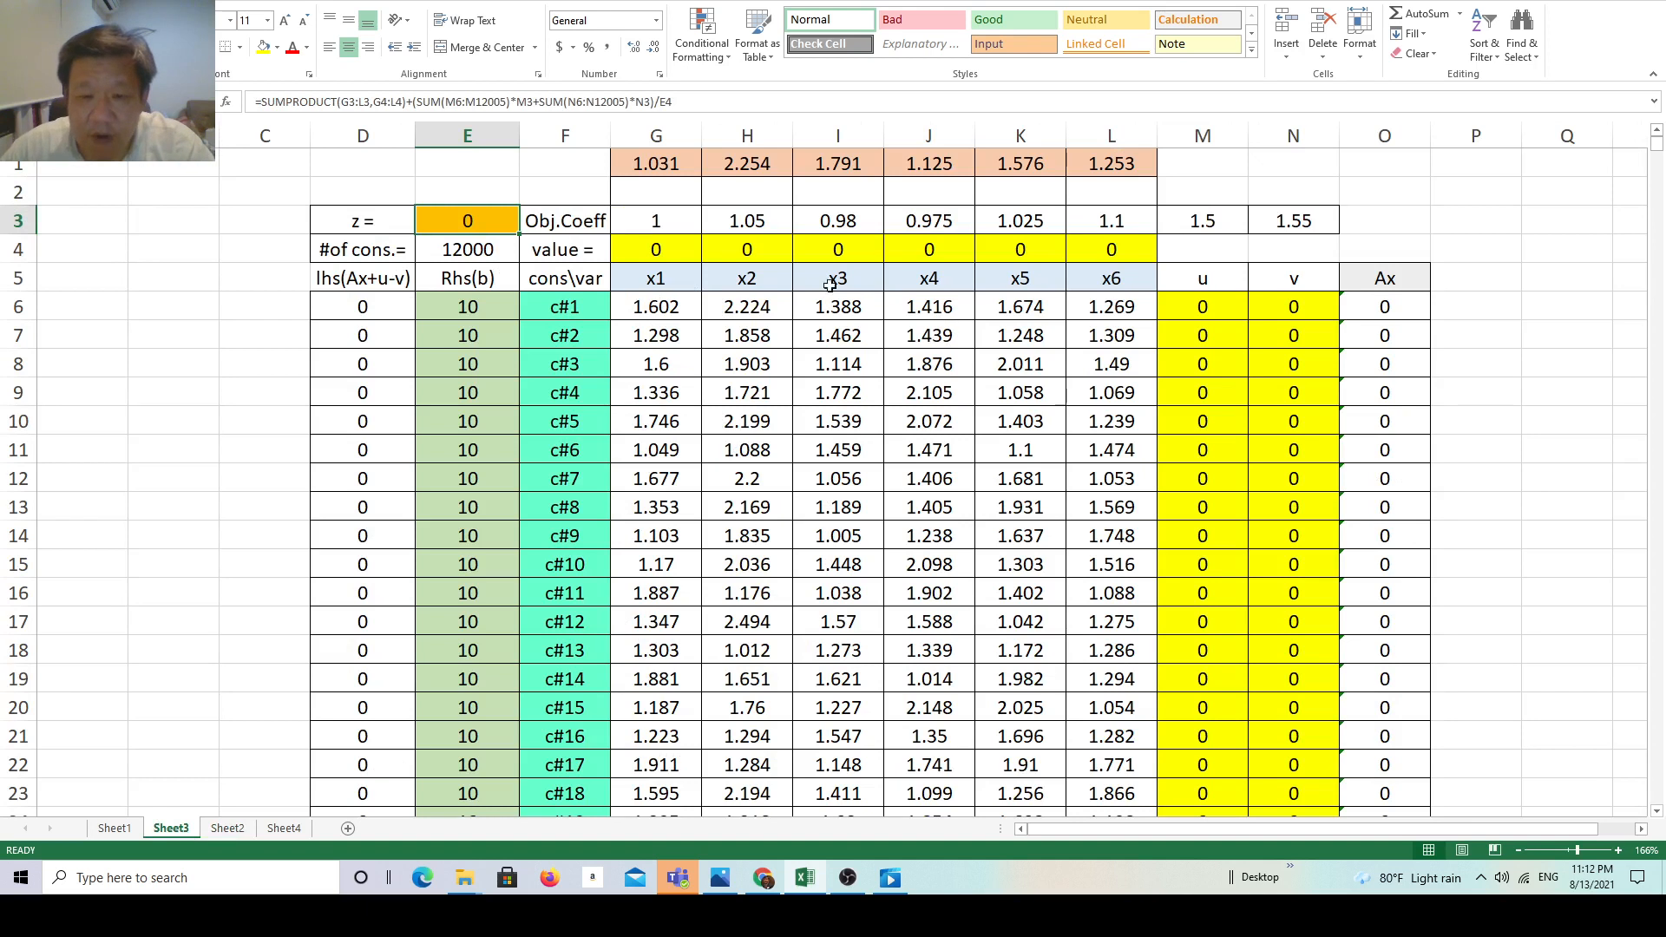
Step: Highlight the x1 to x6 headings on Sheet3 and review the constraint rows down to c#12000 and back
left_click_drag(686, 279, 1098, 282)
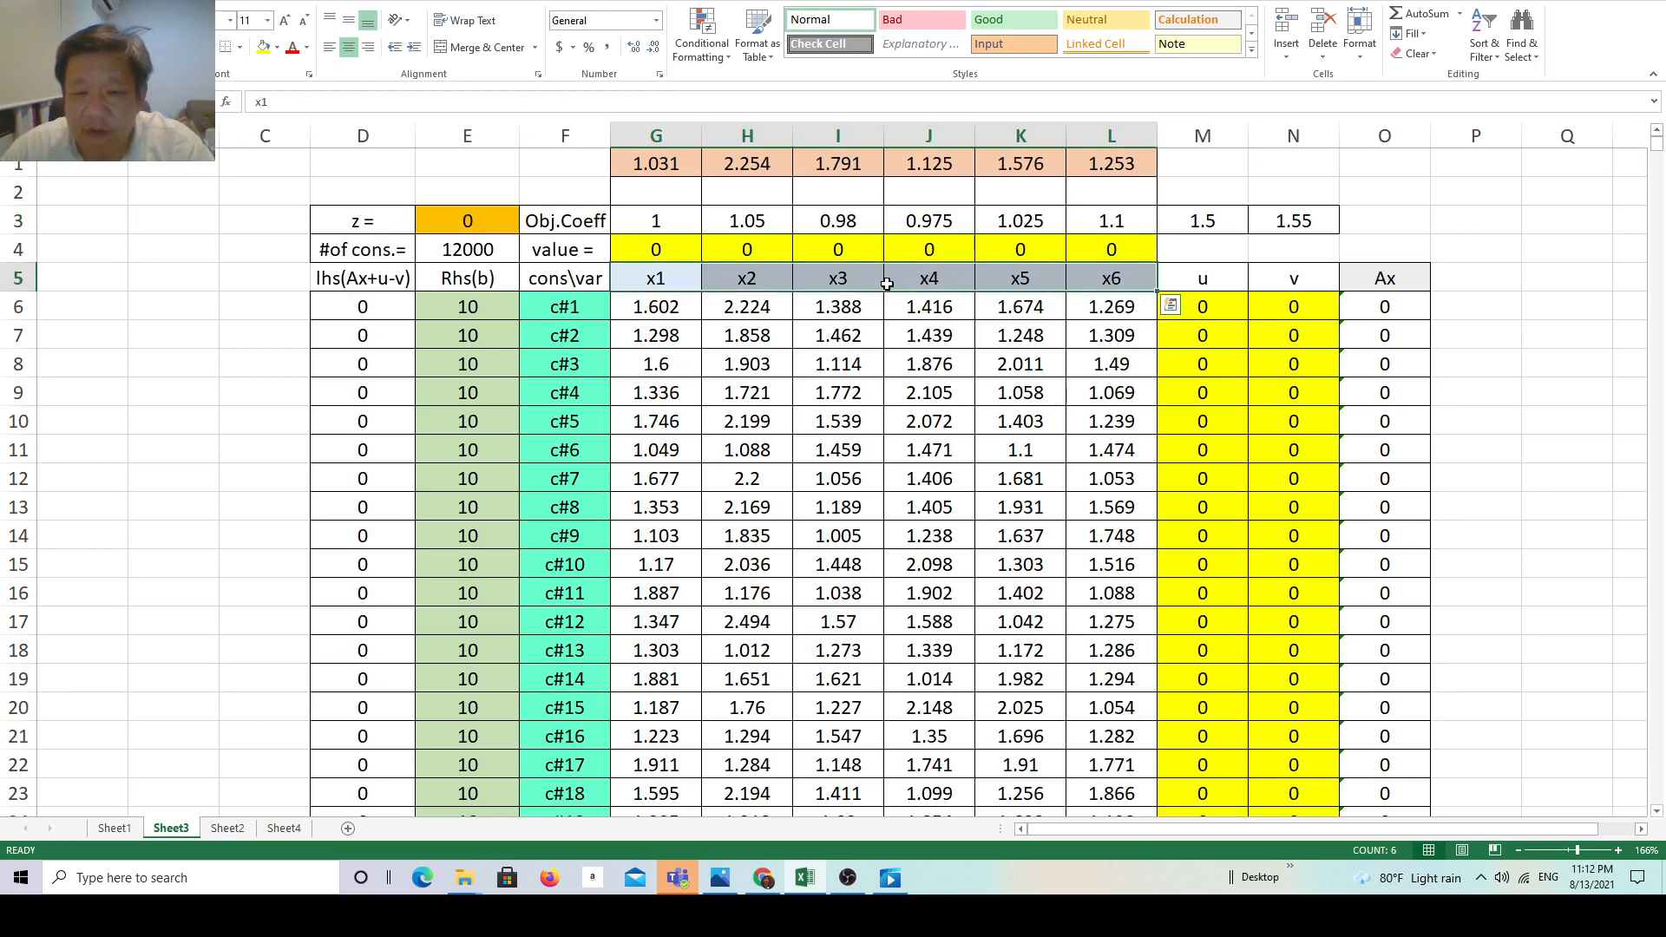
left_click_drag(700, 280, 1113, 294)
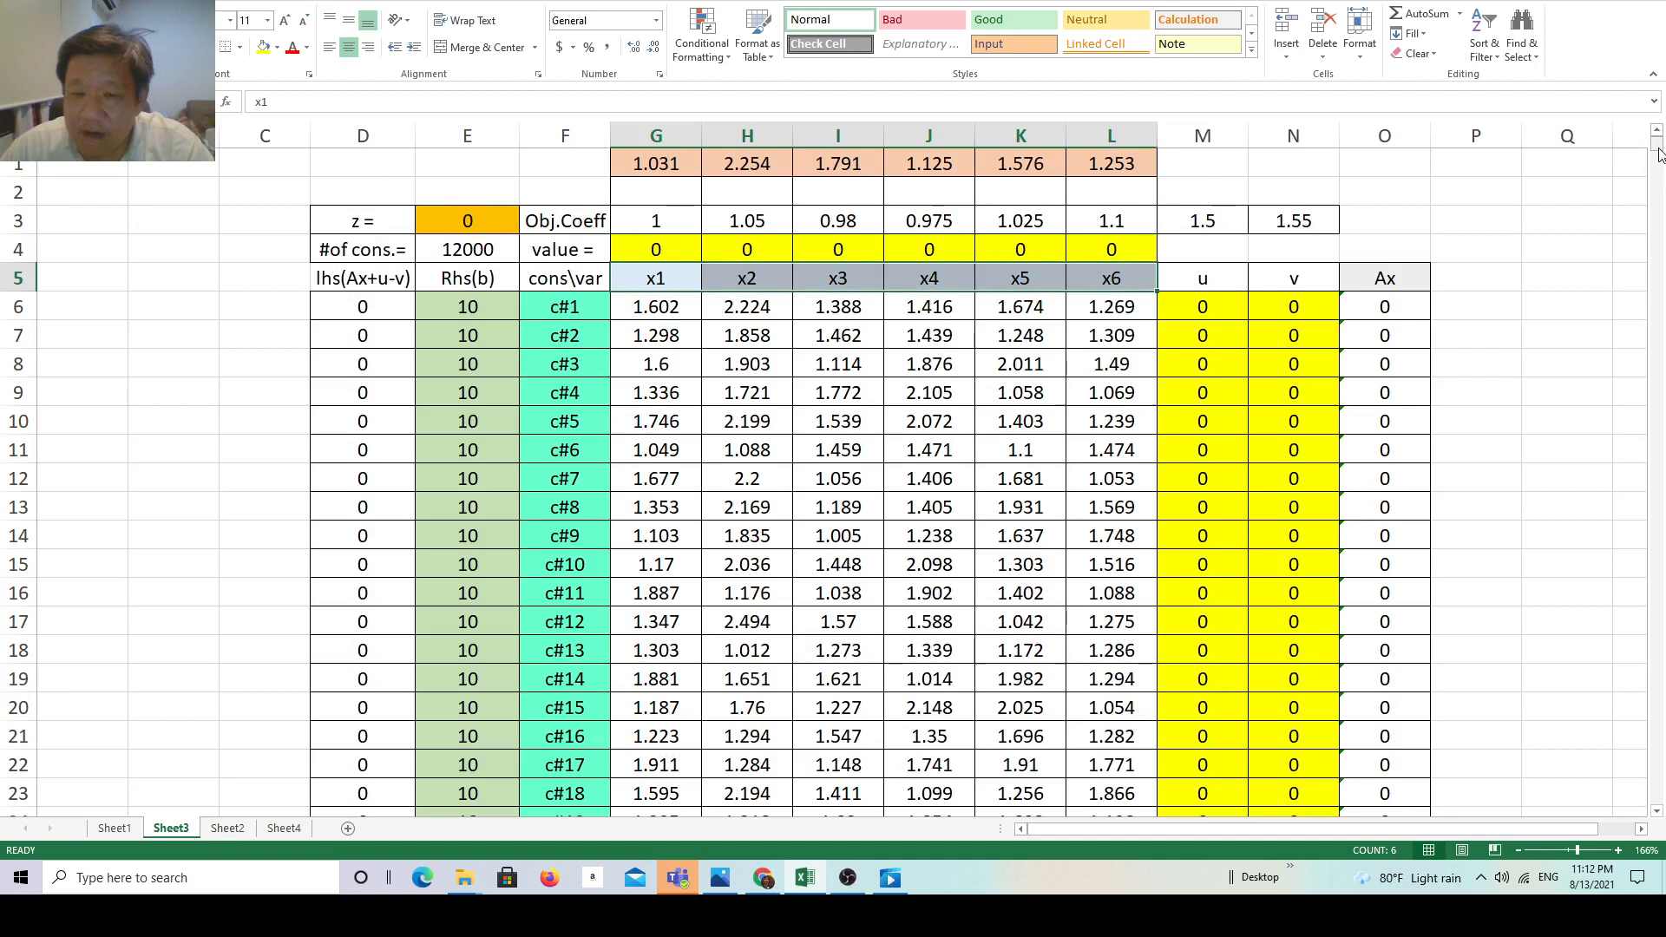
left_click_drag(1659, 149, 1664, 796)
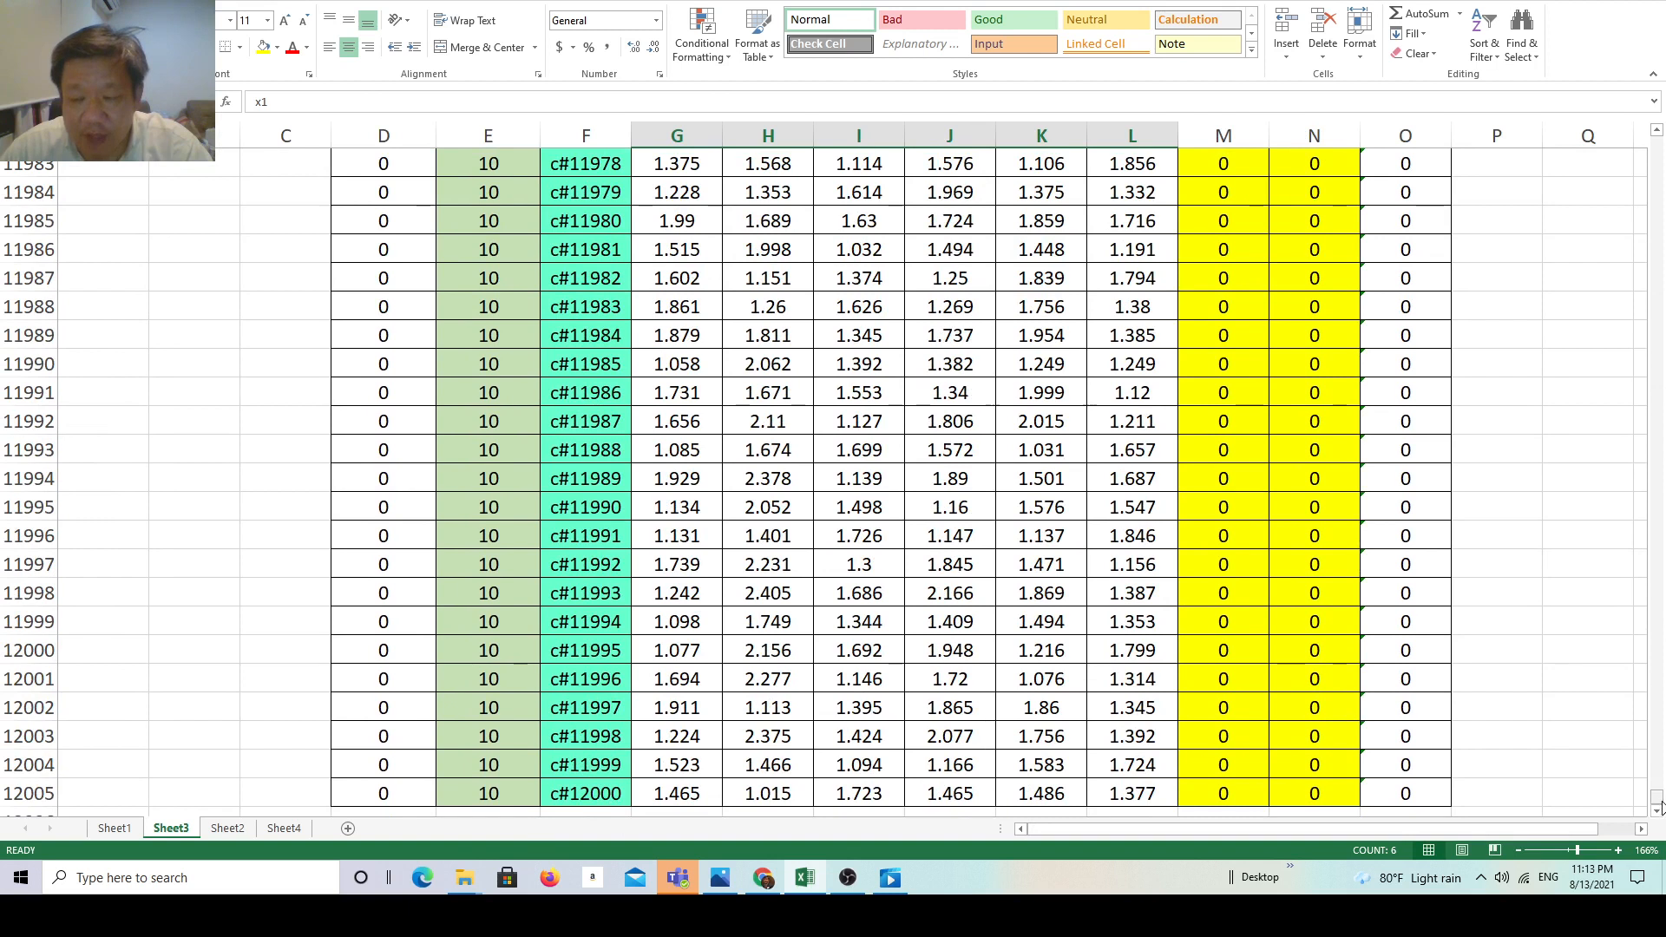
left_click_drag(1660, 806, 1662, 768)
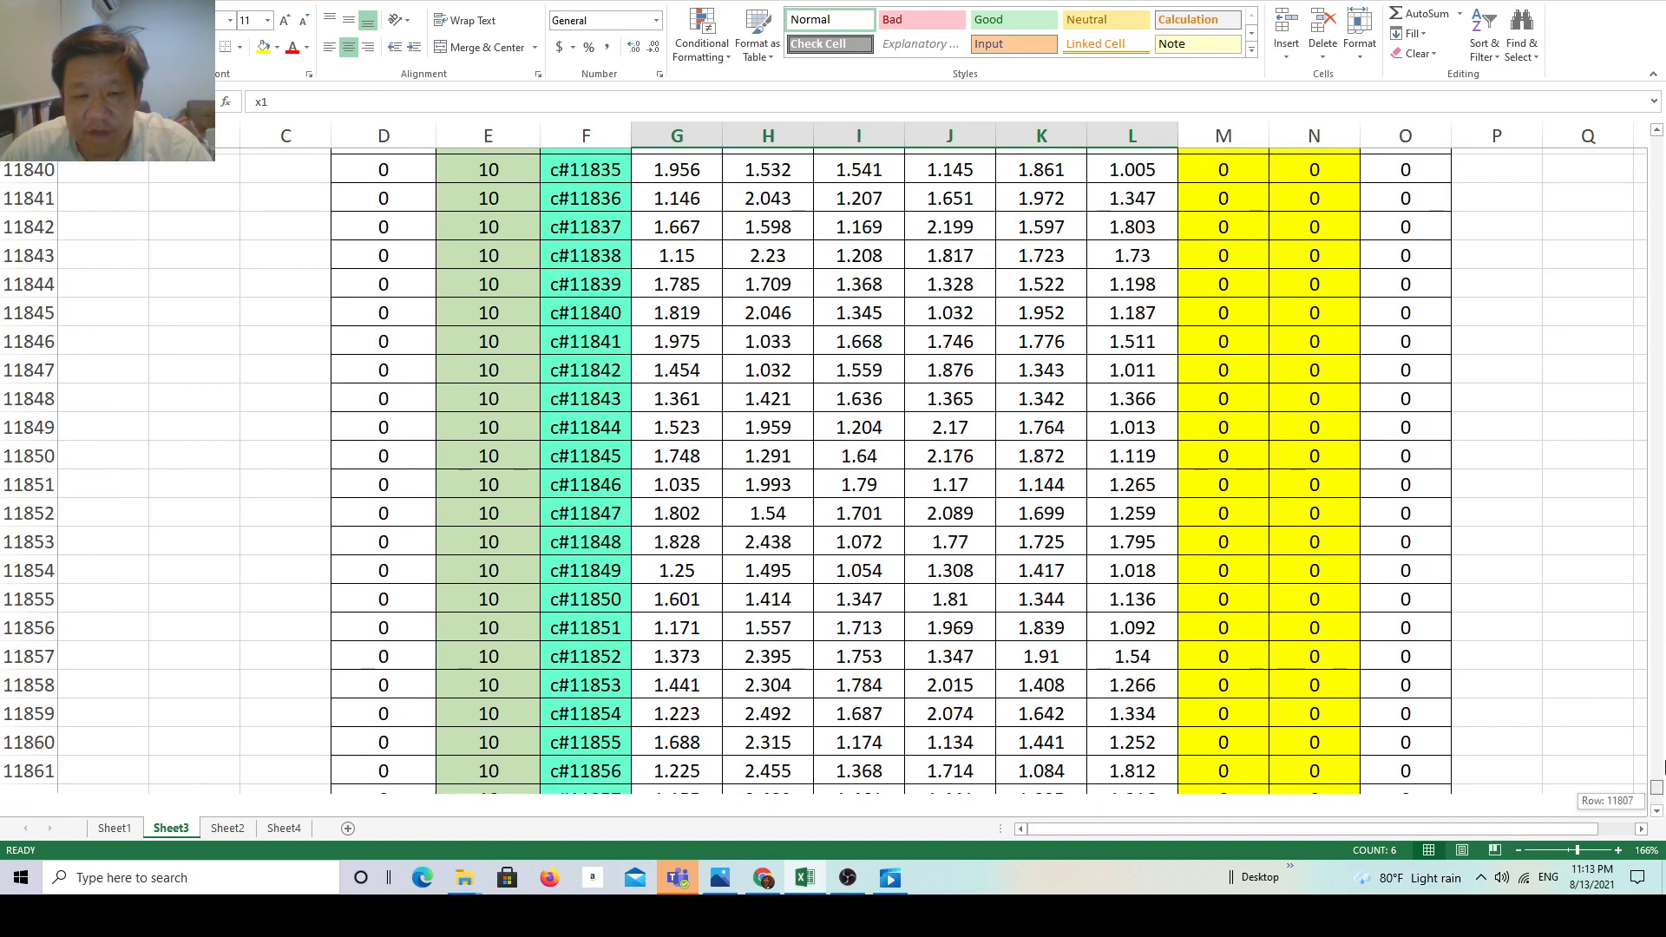
left_click_drag(1663, 768, 1659, 120)
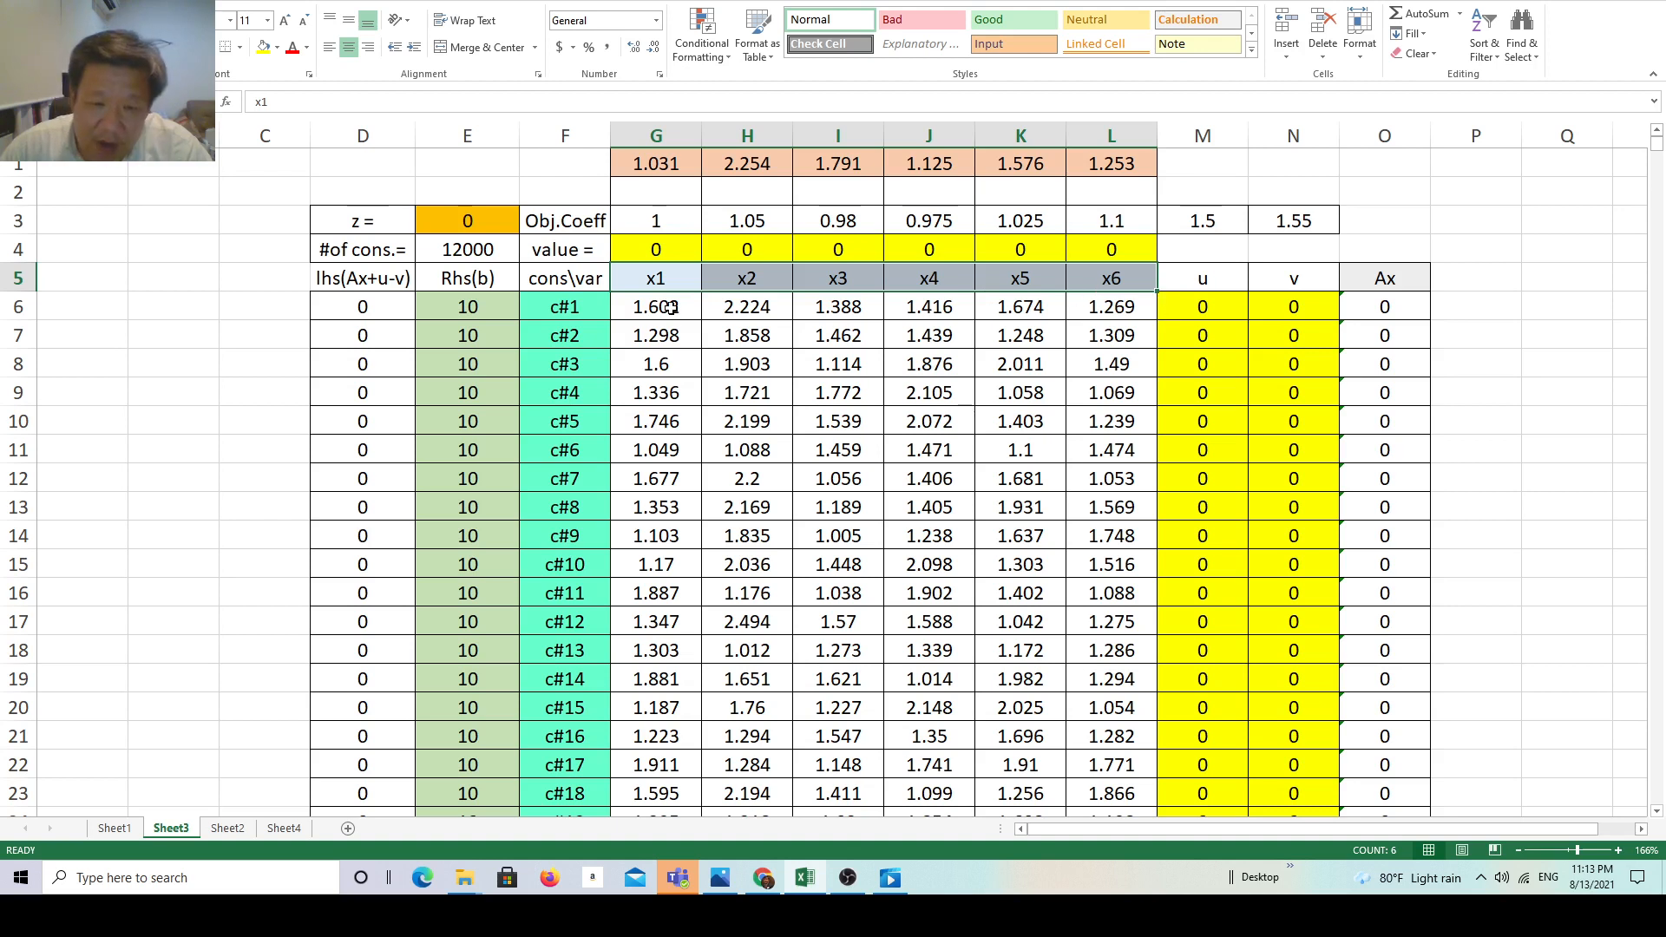
Step: Highlight the x1 to x6 coefficient block for constraints c#1 to c#11, G6:L16
left_click_drag(668, 308, 1098, 566)
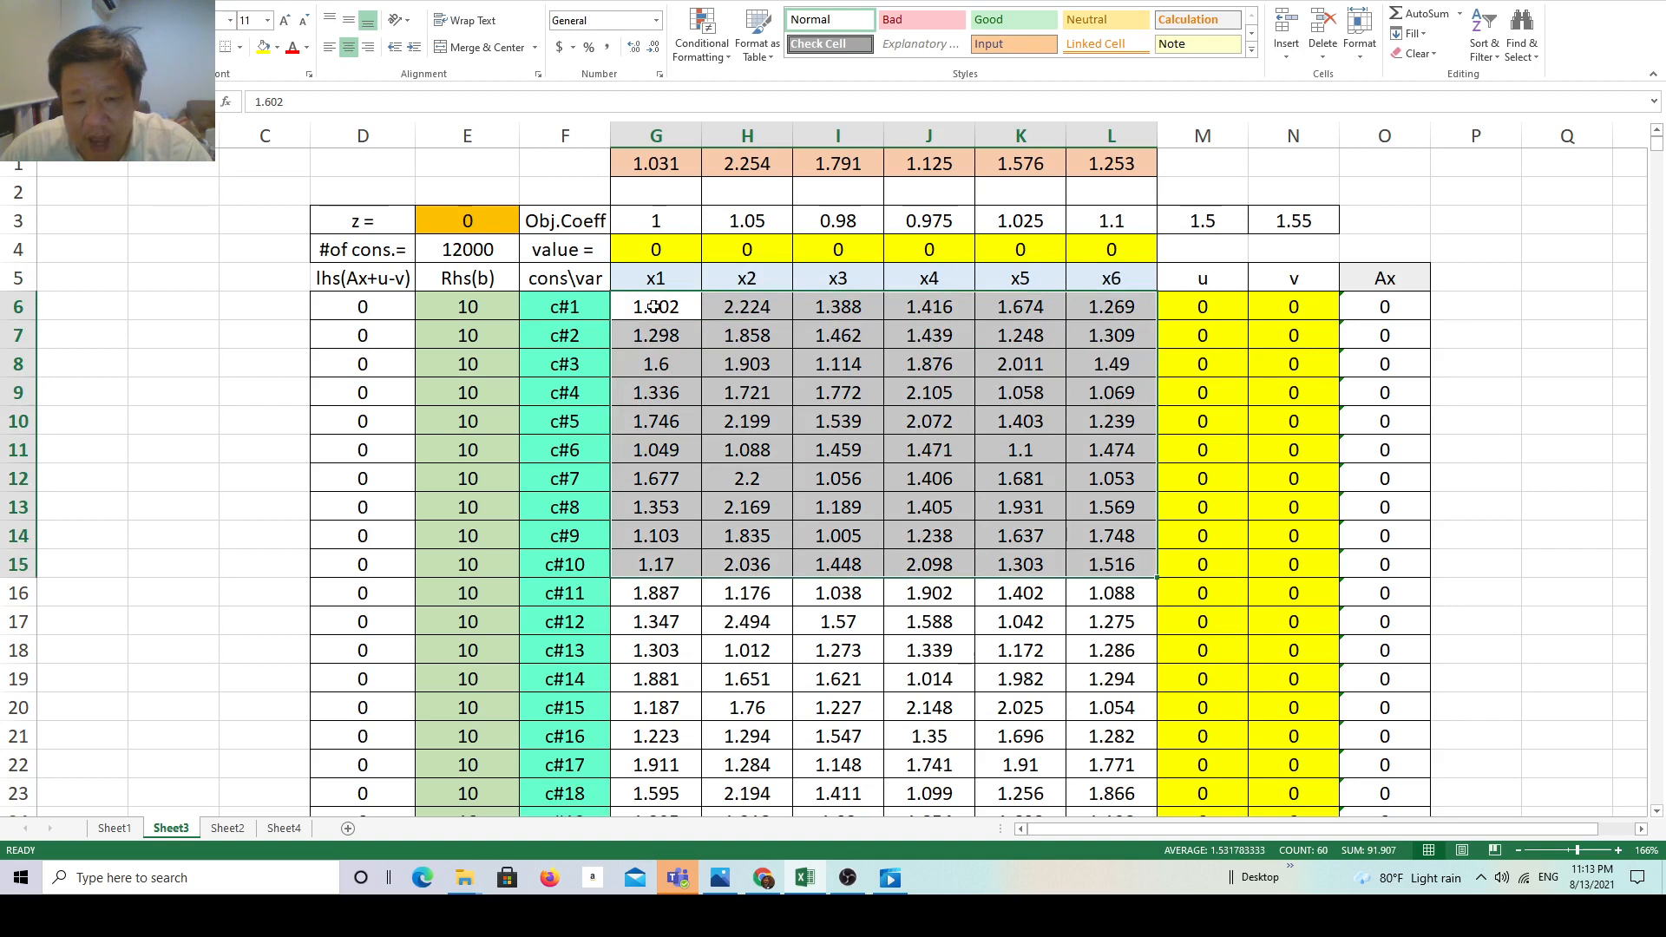
left_click_drag(654, 307, 1073, 483)
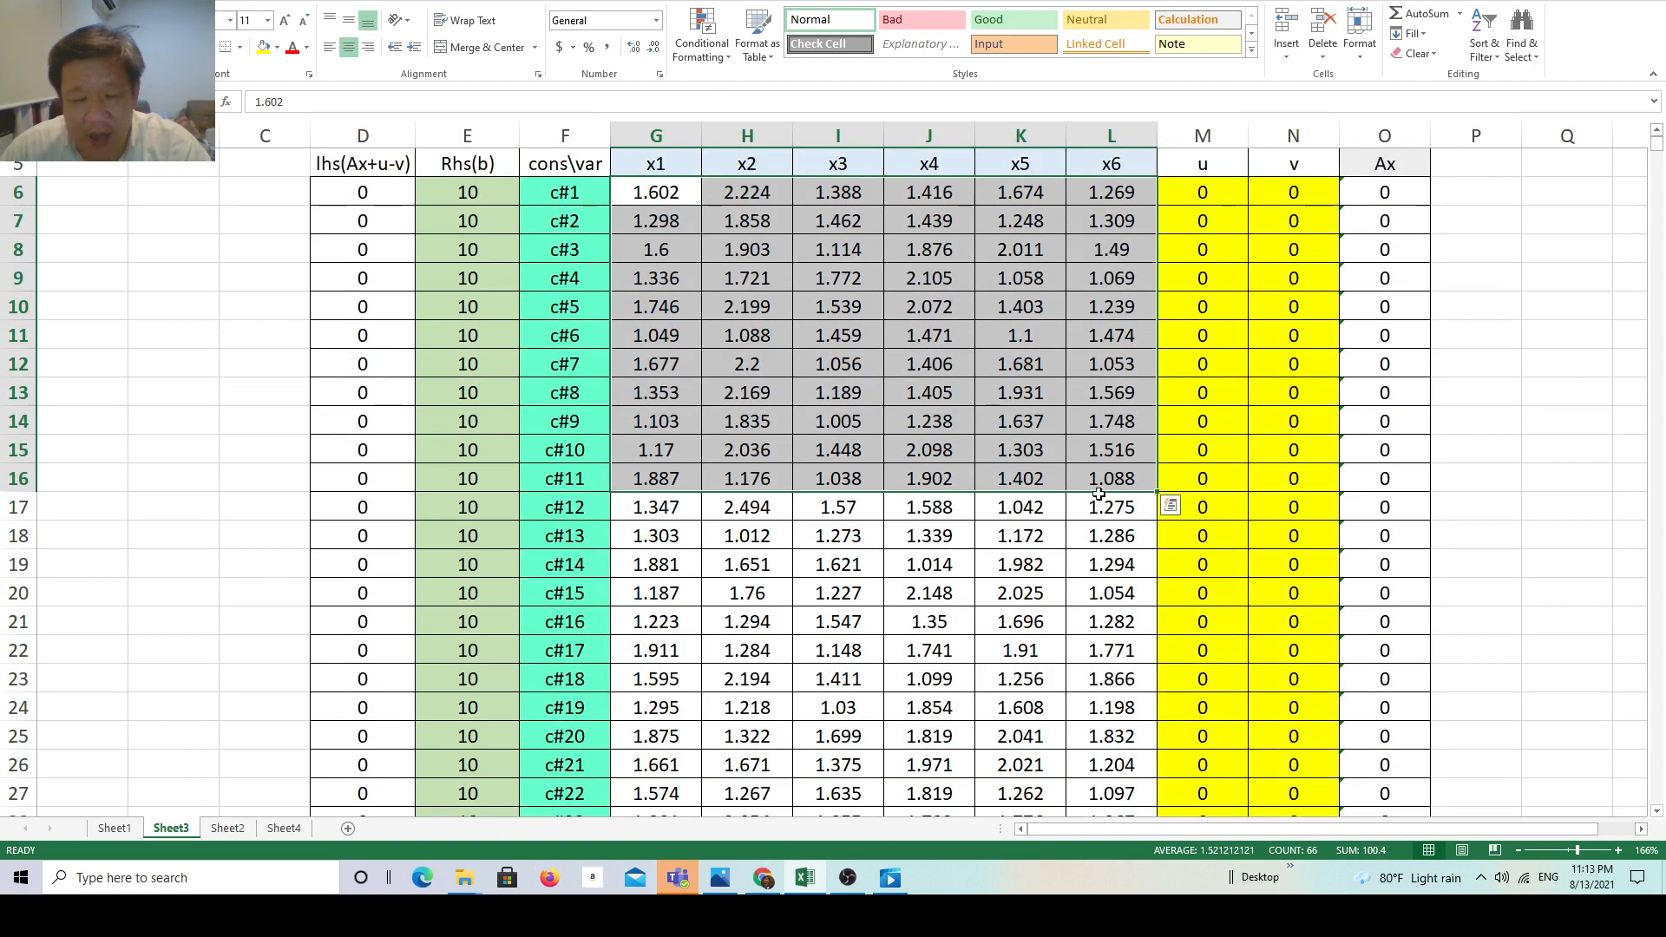
left_click(1659, 130)
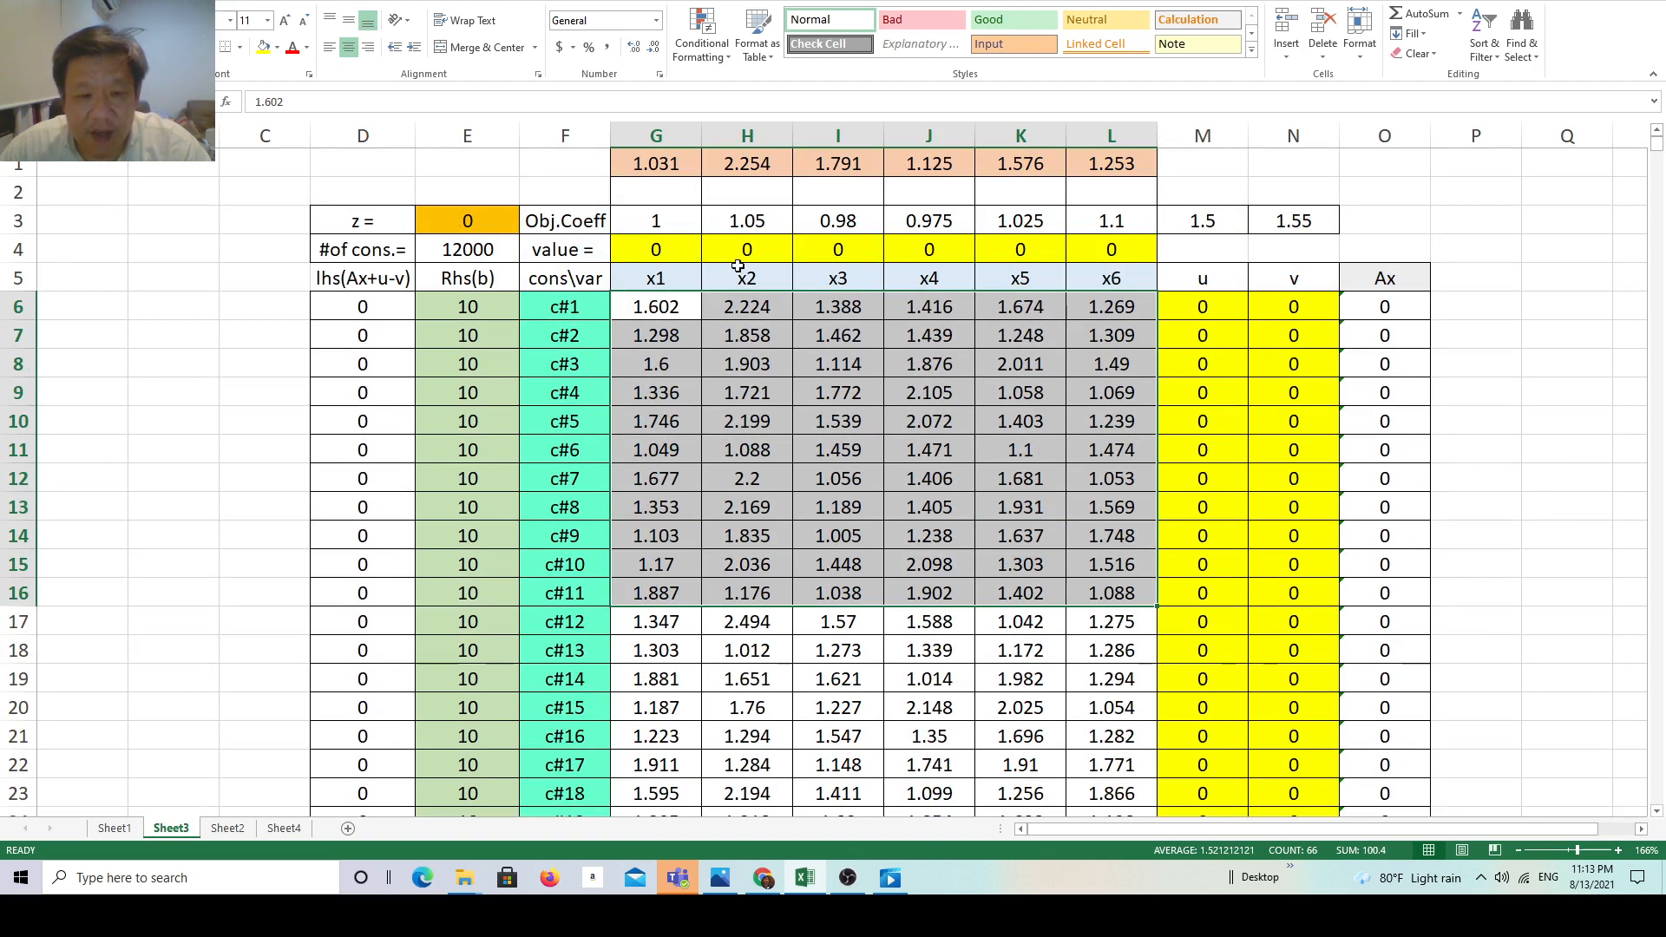
Step: Highlight the decision variable values in G4:L4 and the u and v cells for the first five constraints
left_click(666, 254)
left_click_drag(688, 255, 1130, 249)
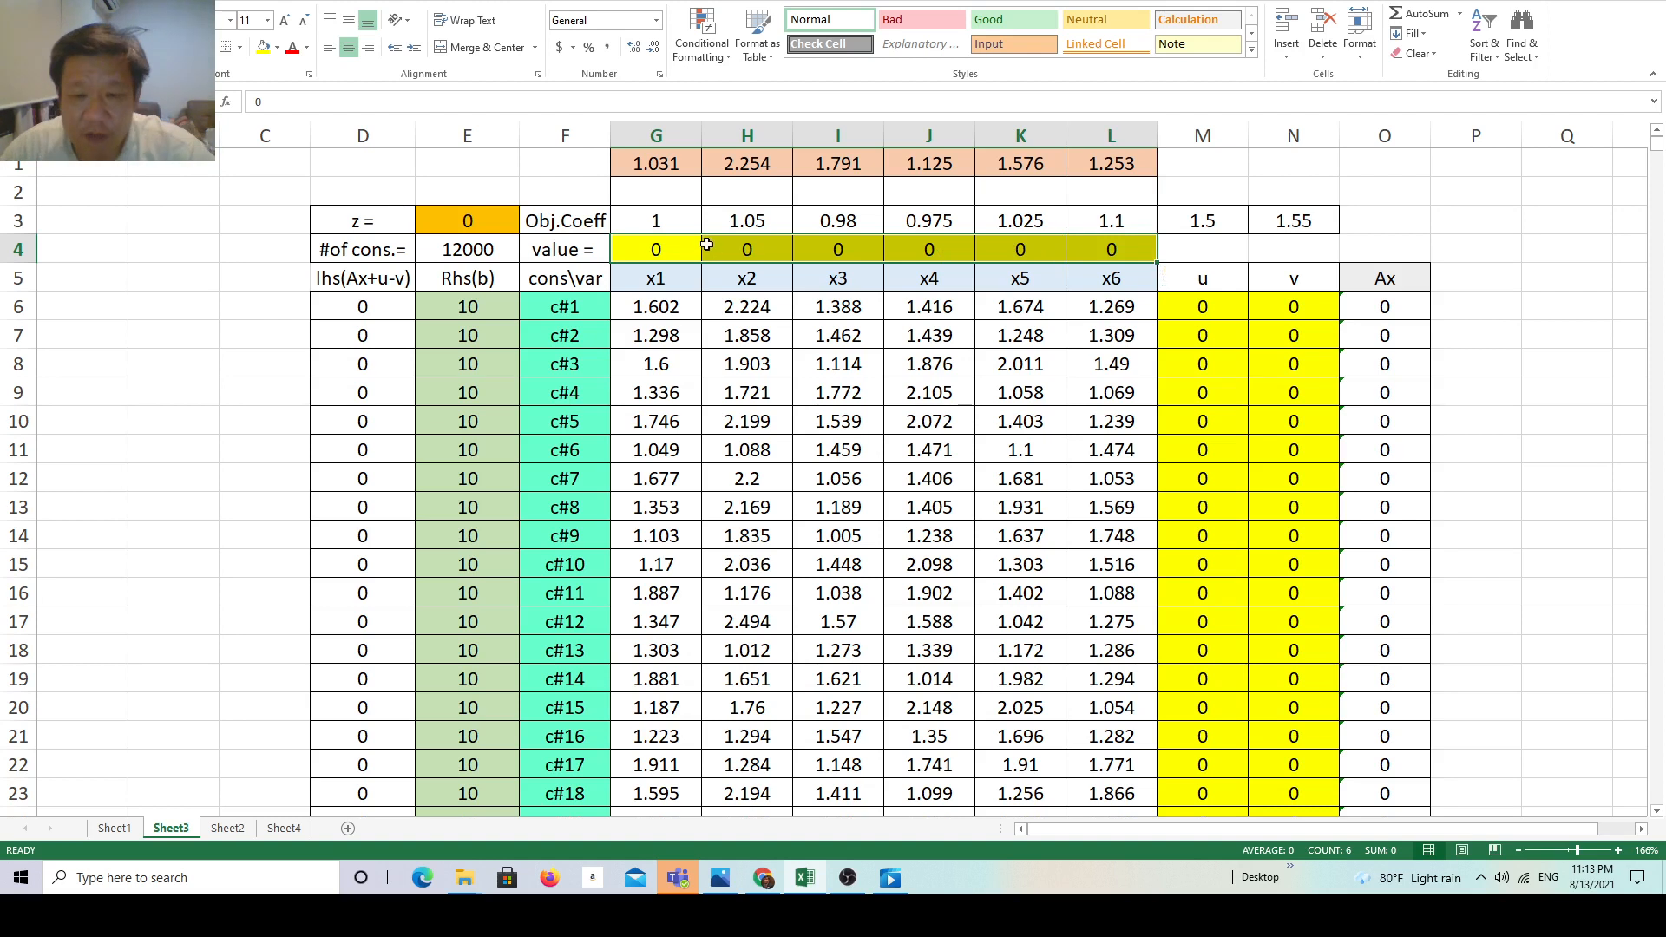
left_click_drag(1218, 300, 1299, 394)
left_click_drag(1202, 311, 1305, 360)
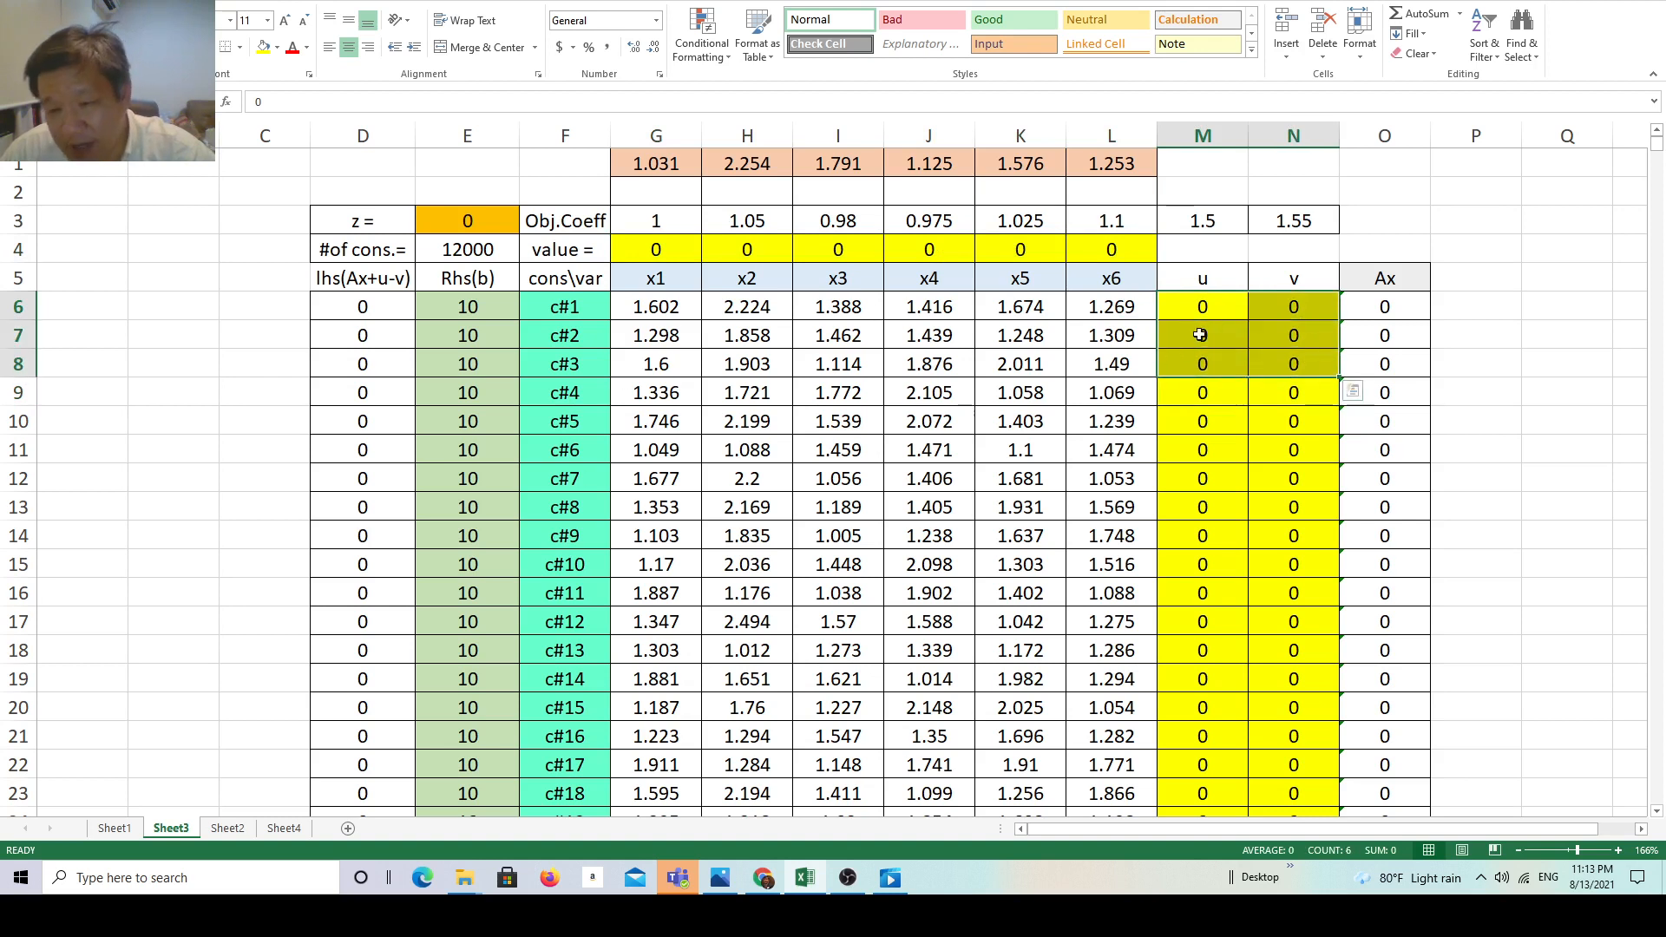
left_click_drag(1219, 313, 1284, 412)
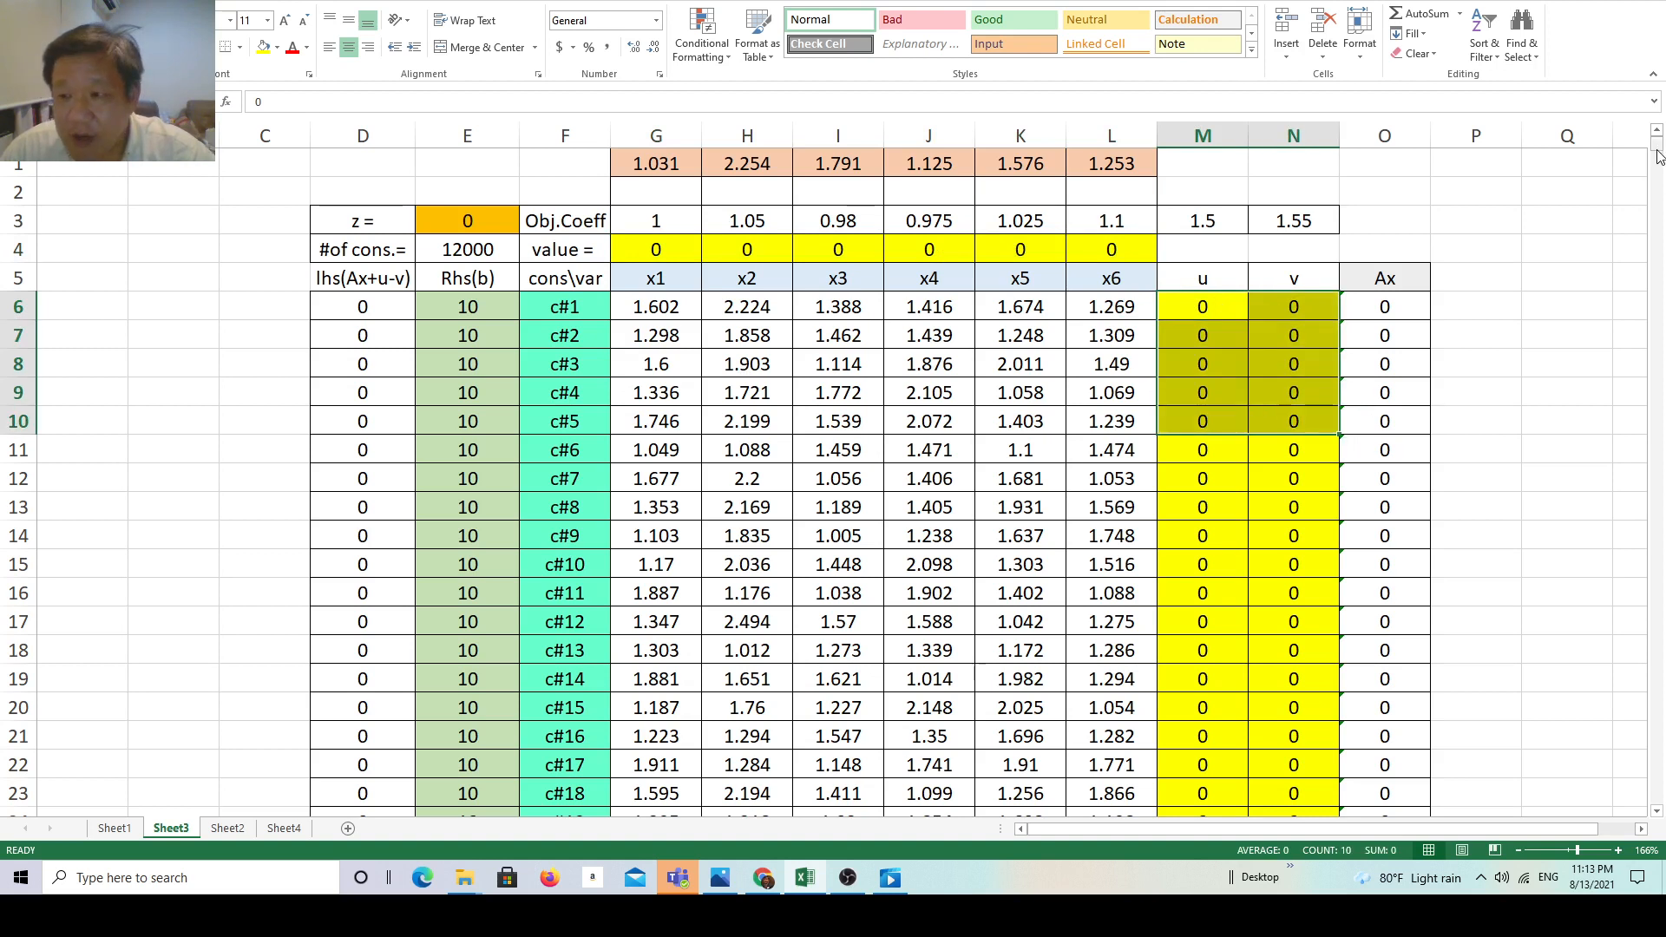
Step: Review the u and v columns down to constraint c#12000 and return to the first rows, selecting N4
left_click_drag(1657, 152, 1659, 802)
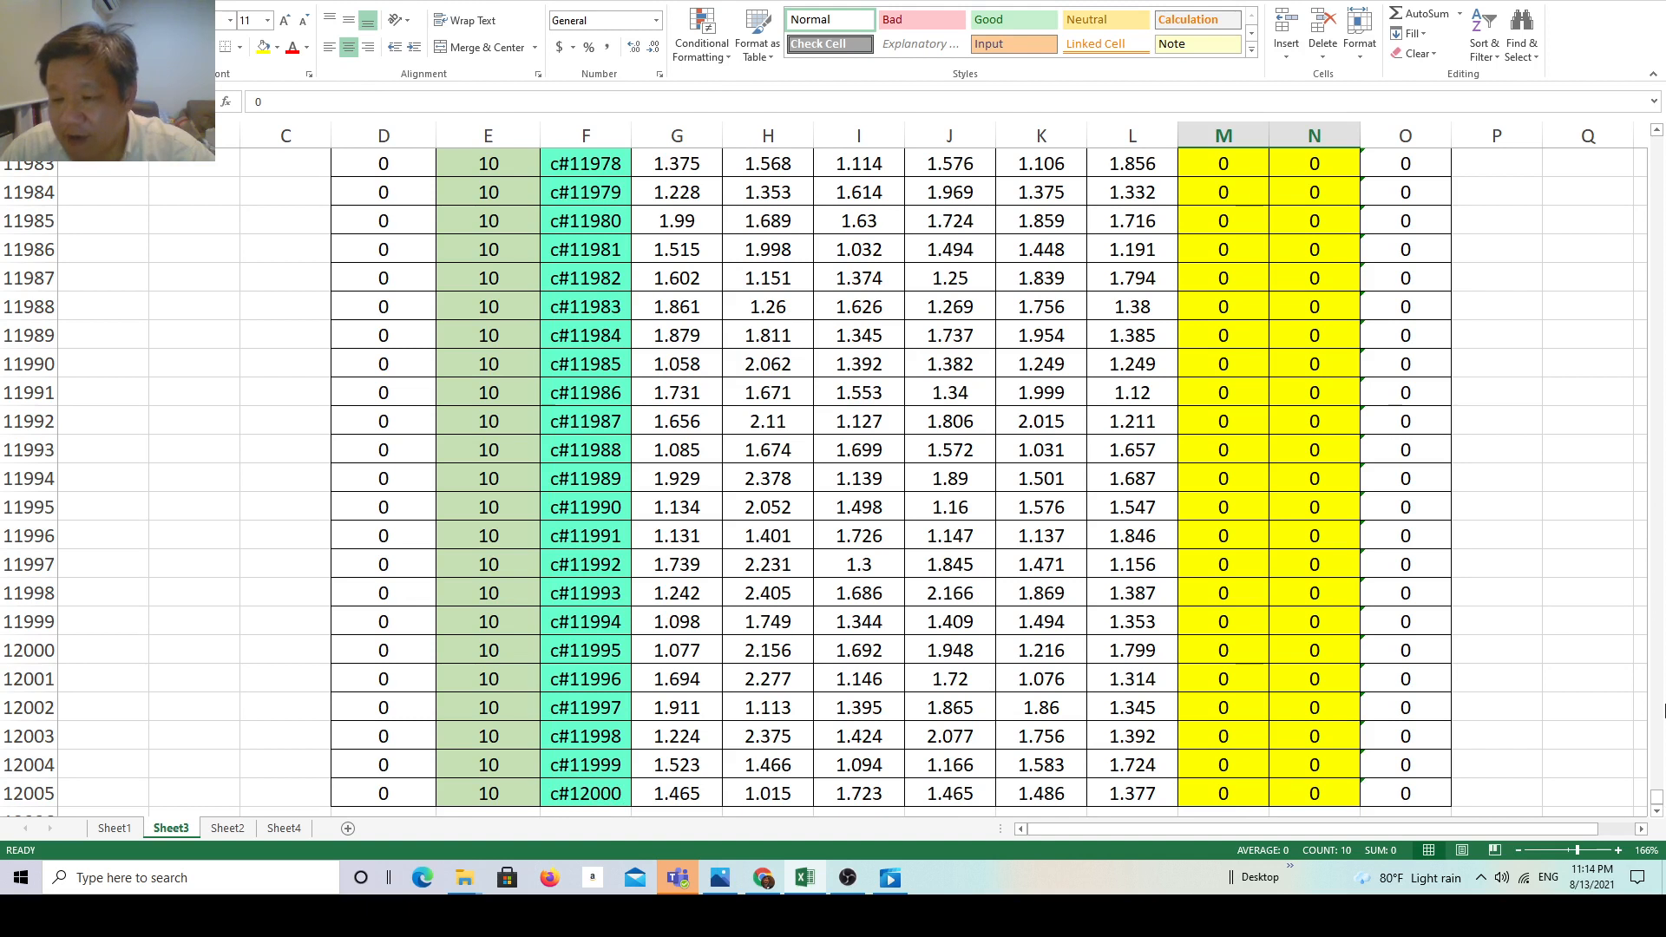
left_click_drag(1657, 803, 1658, 144)
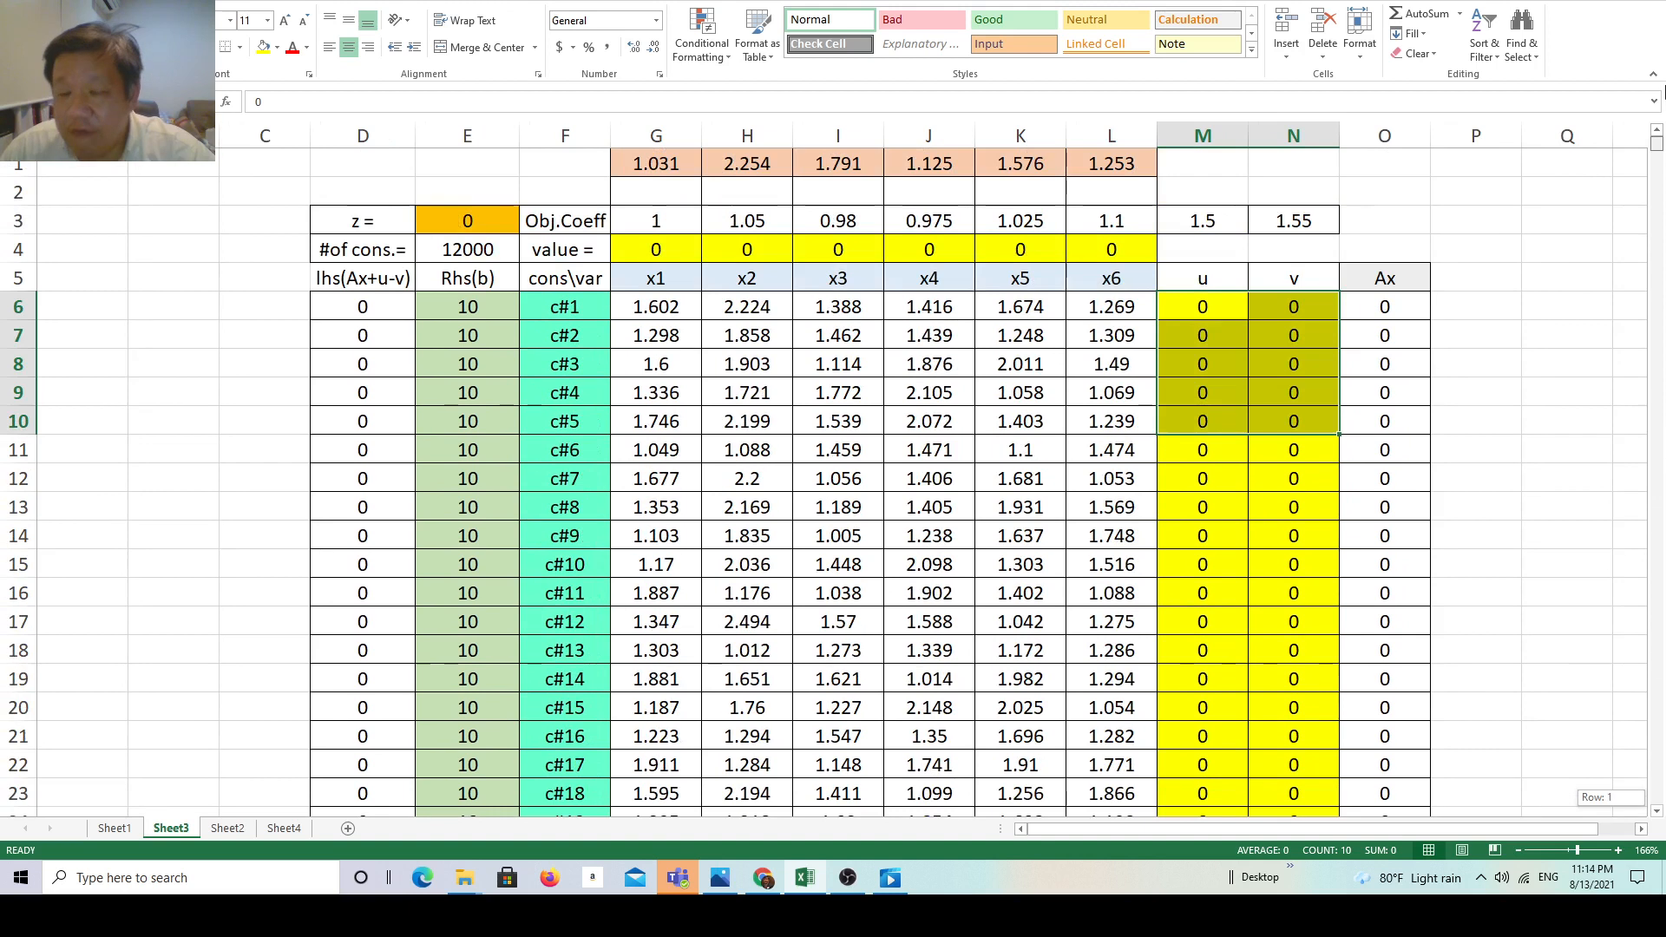
left_click(1301, 252)
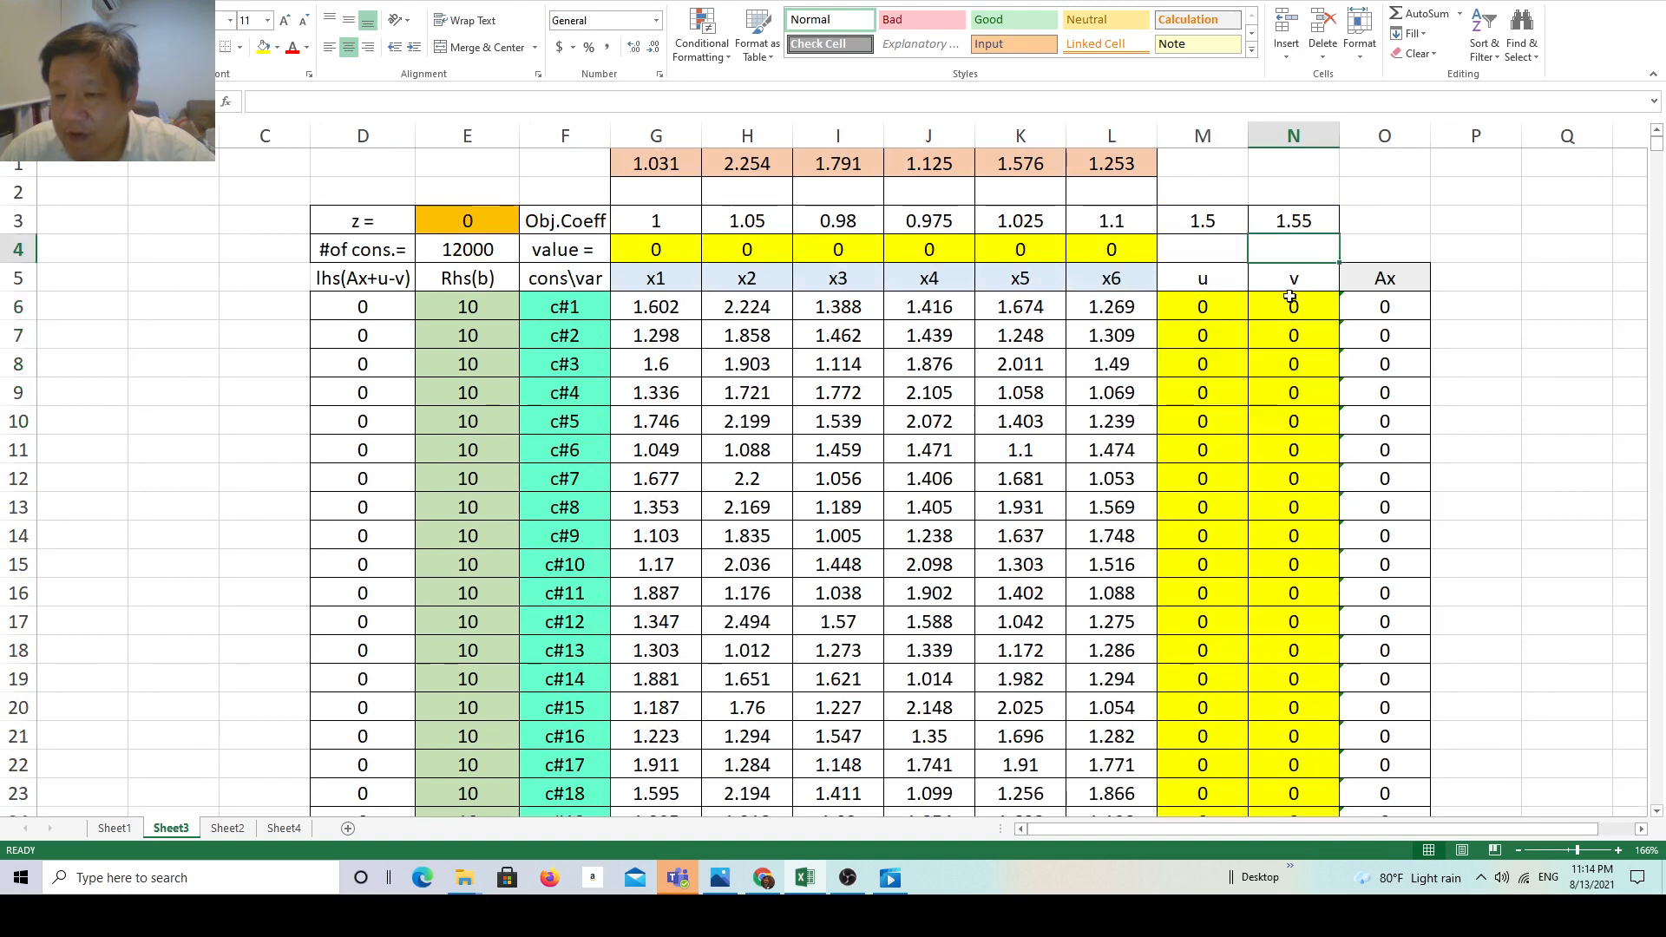
Step: Highlight the x1 to x6 value row and the right-hand side of constraint c#1
left_click_drag(652, 252, 1089, 251)
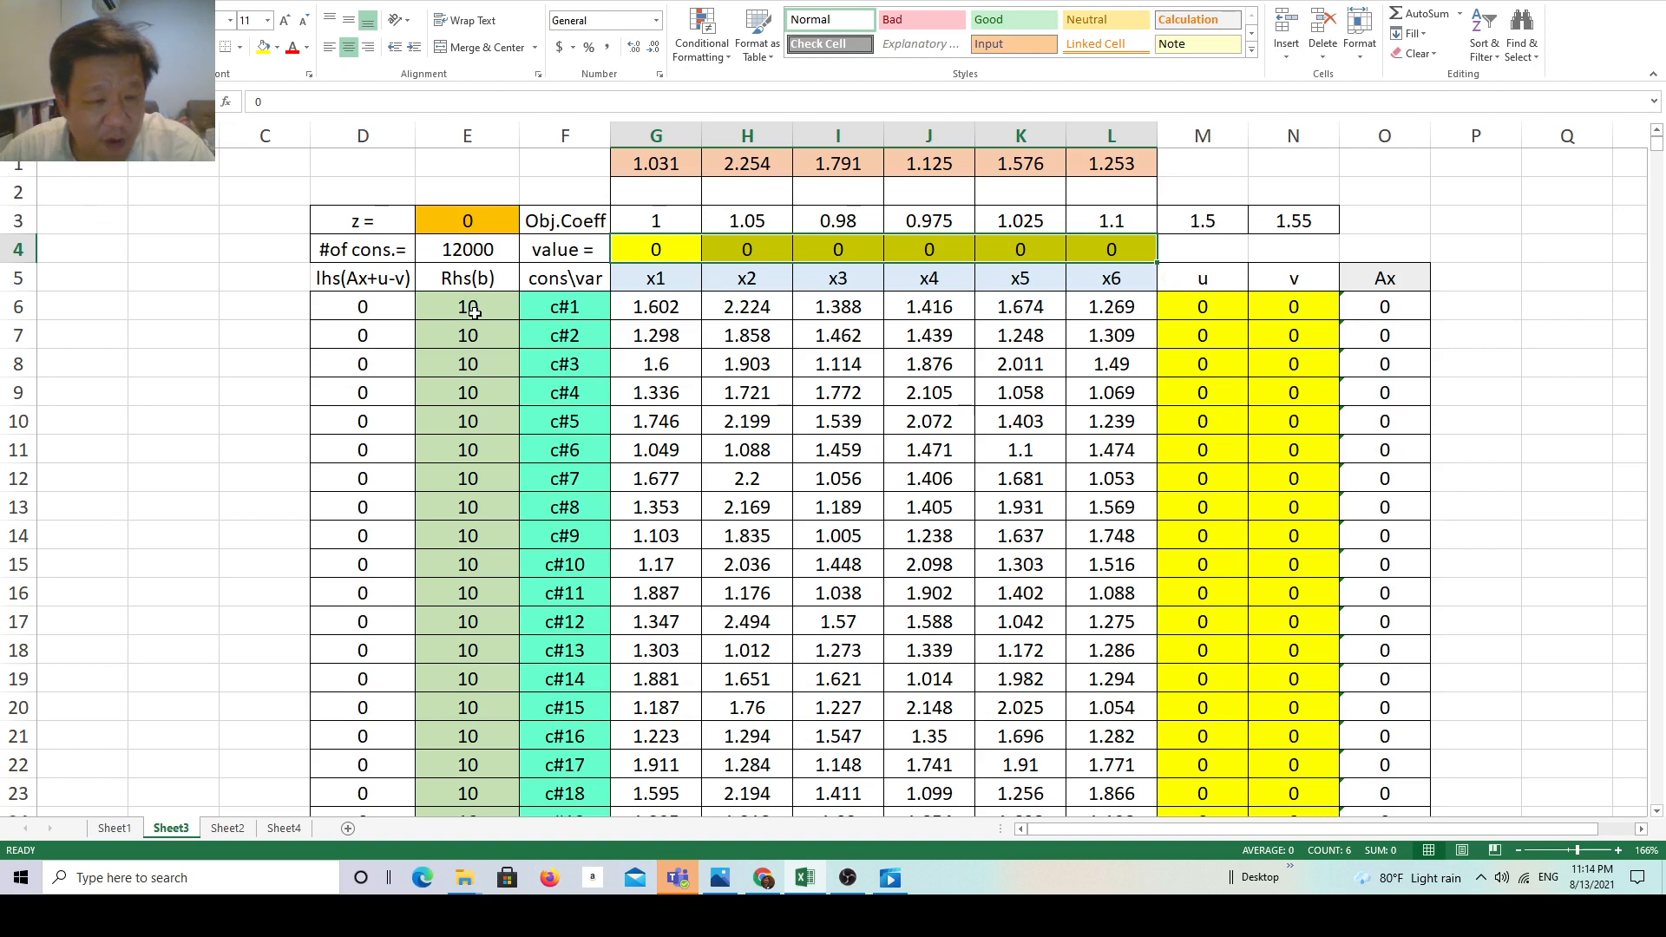
mouse_move(474, 312)
left_mouse_down()
mouse_move(477, 859)
mouse_move(457, 592)
mouse_move(481, 99)
mouse_move(519, 217)
mouse_move(460, 295)
left_mouse_up()
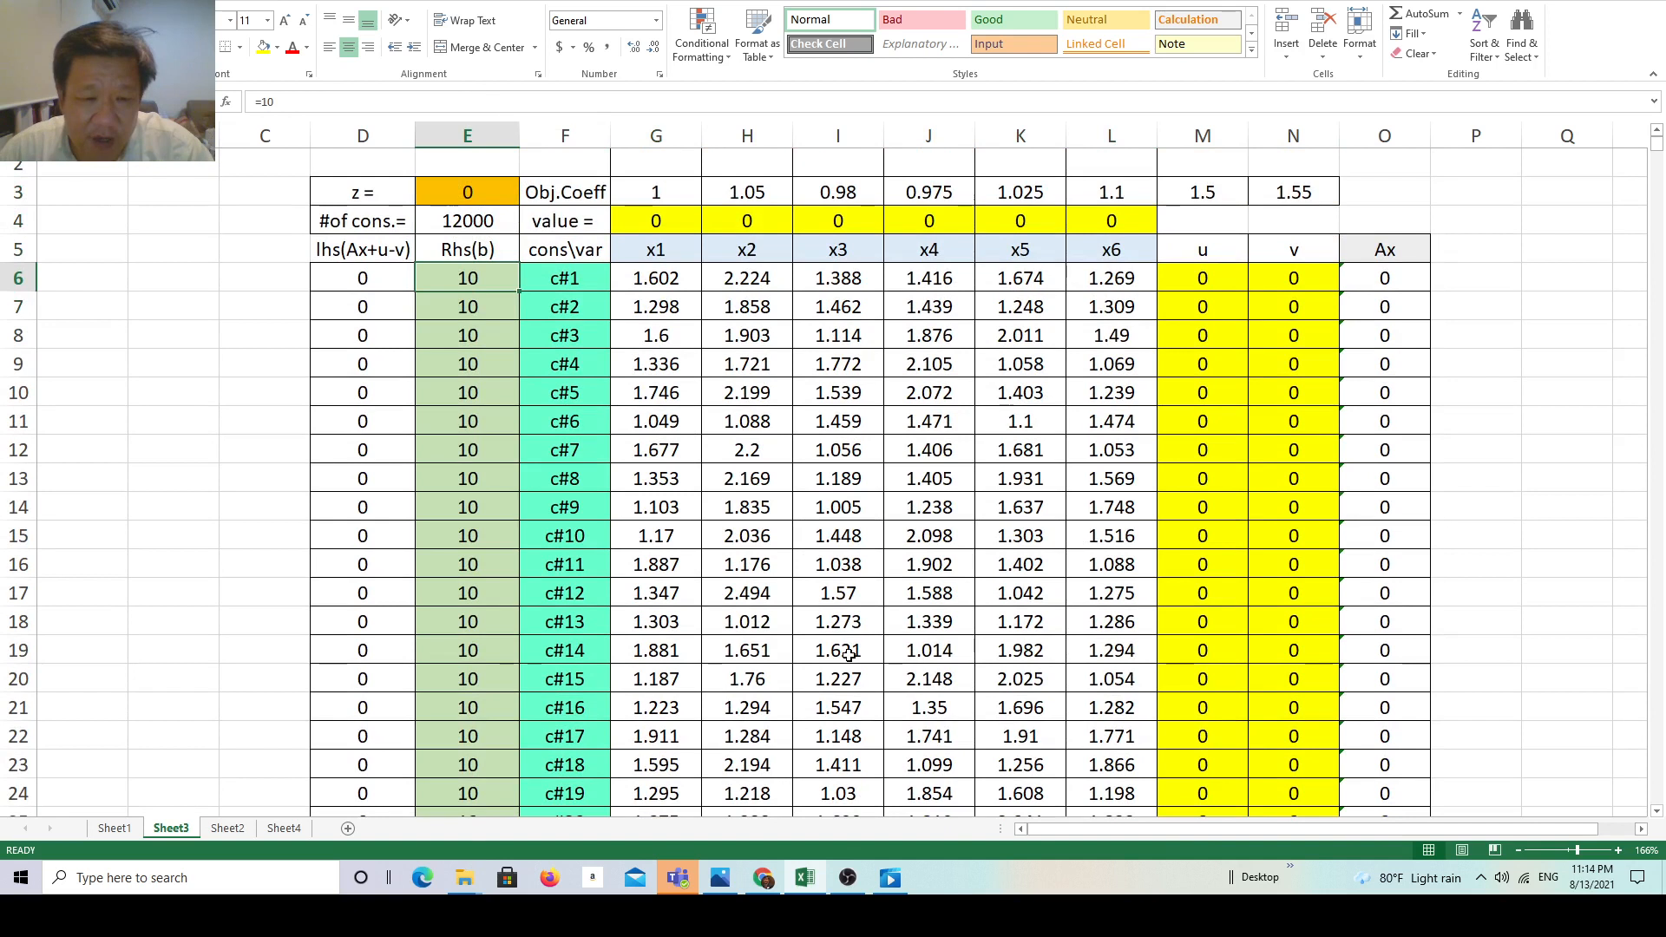
left_click(1656, 130)
Step: Highlight the c#1 coefficients in G6:L6 and the random values in G1:L1 to compare them
left_click(673, 308)
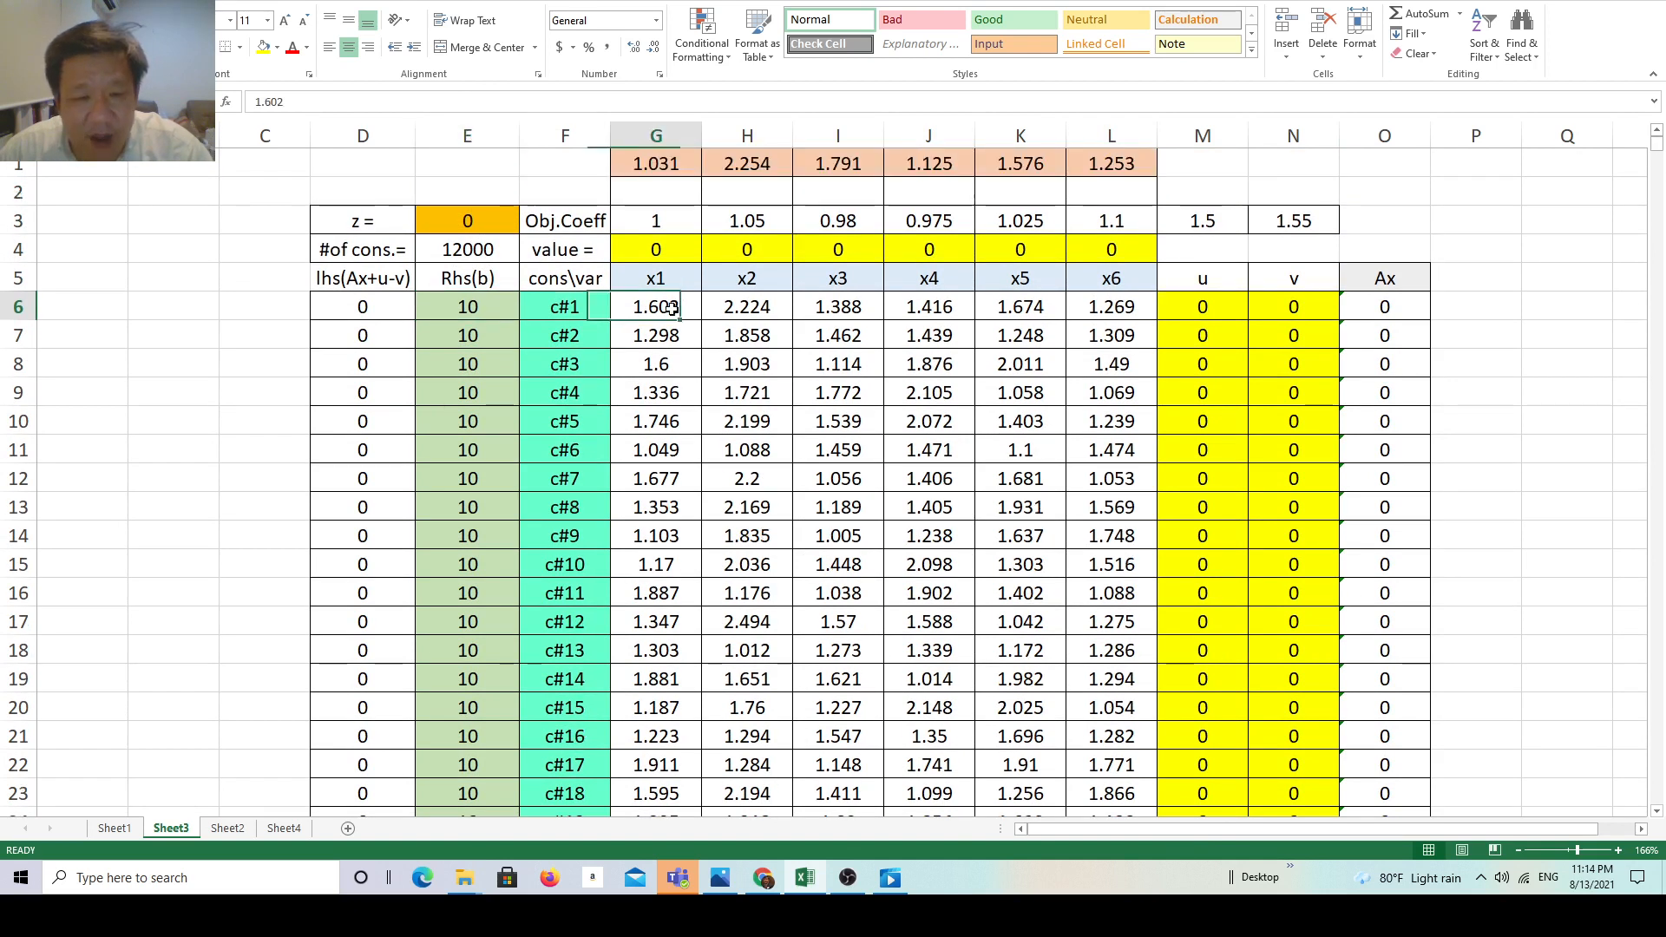
left_click_drag(672, 308, 1085, 314)
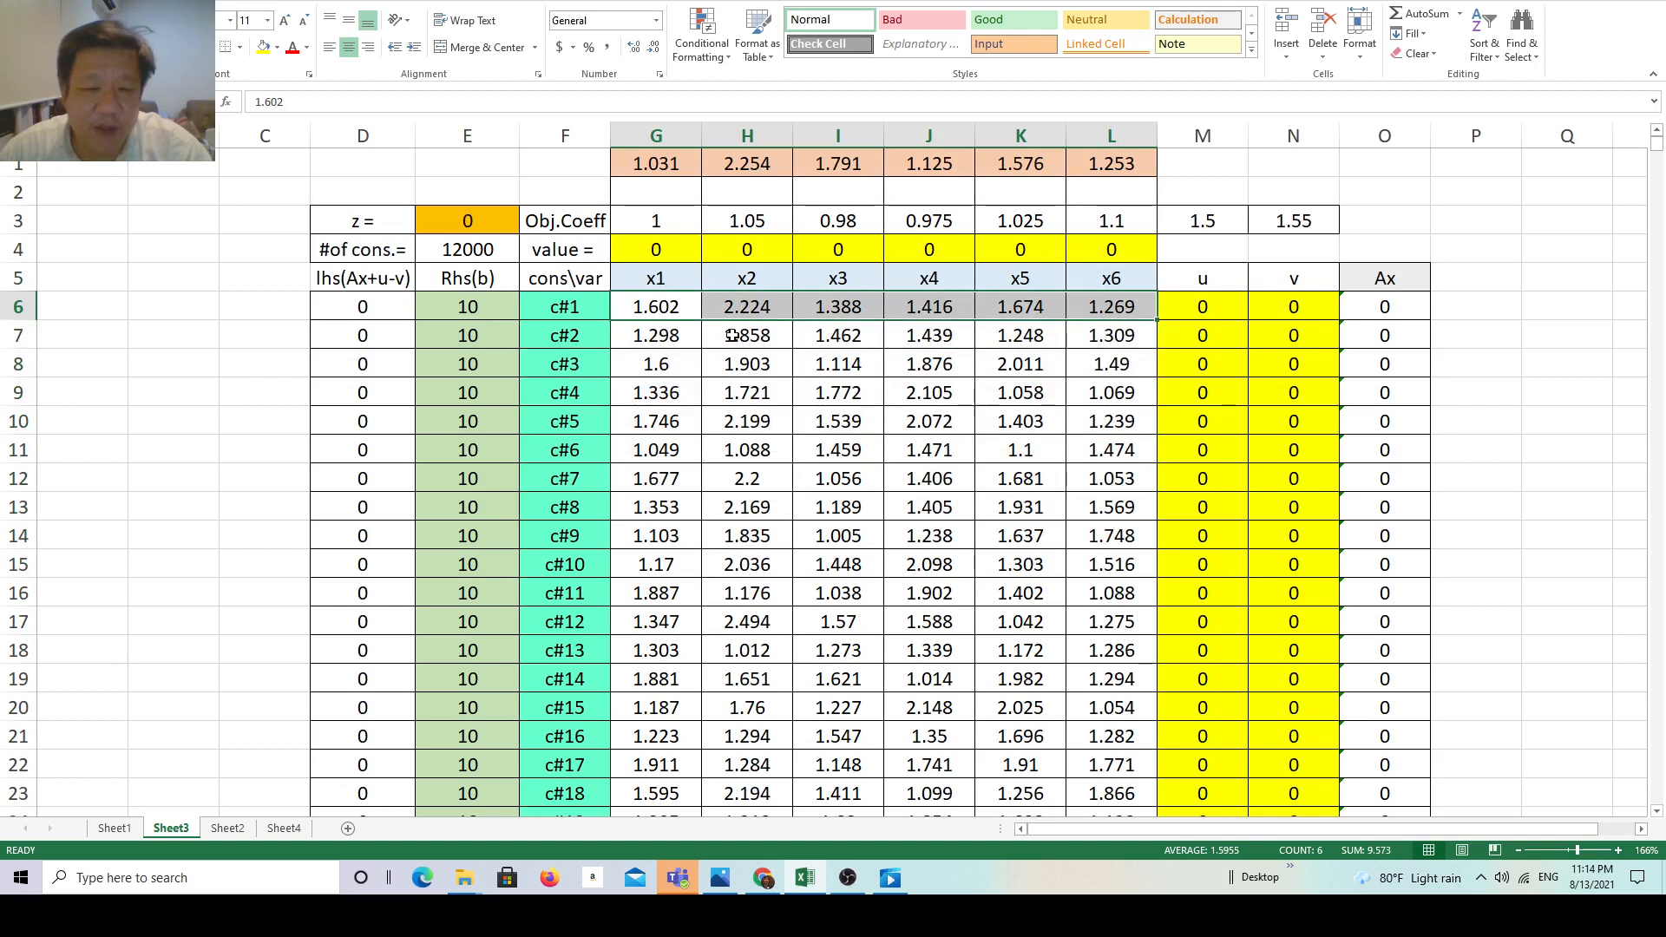
mouse_move(656, 314)
left_mouse_down()
mouse_move(1078, 335)
mouse_move(1128, 310)
mouse_move(664, 309)
left_mouse_up()
left_click_drag(675, 168, 1110, 176)
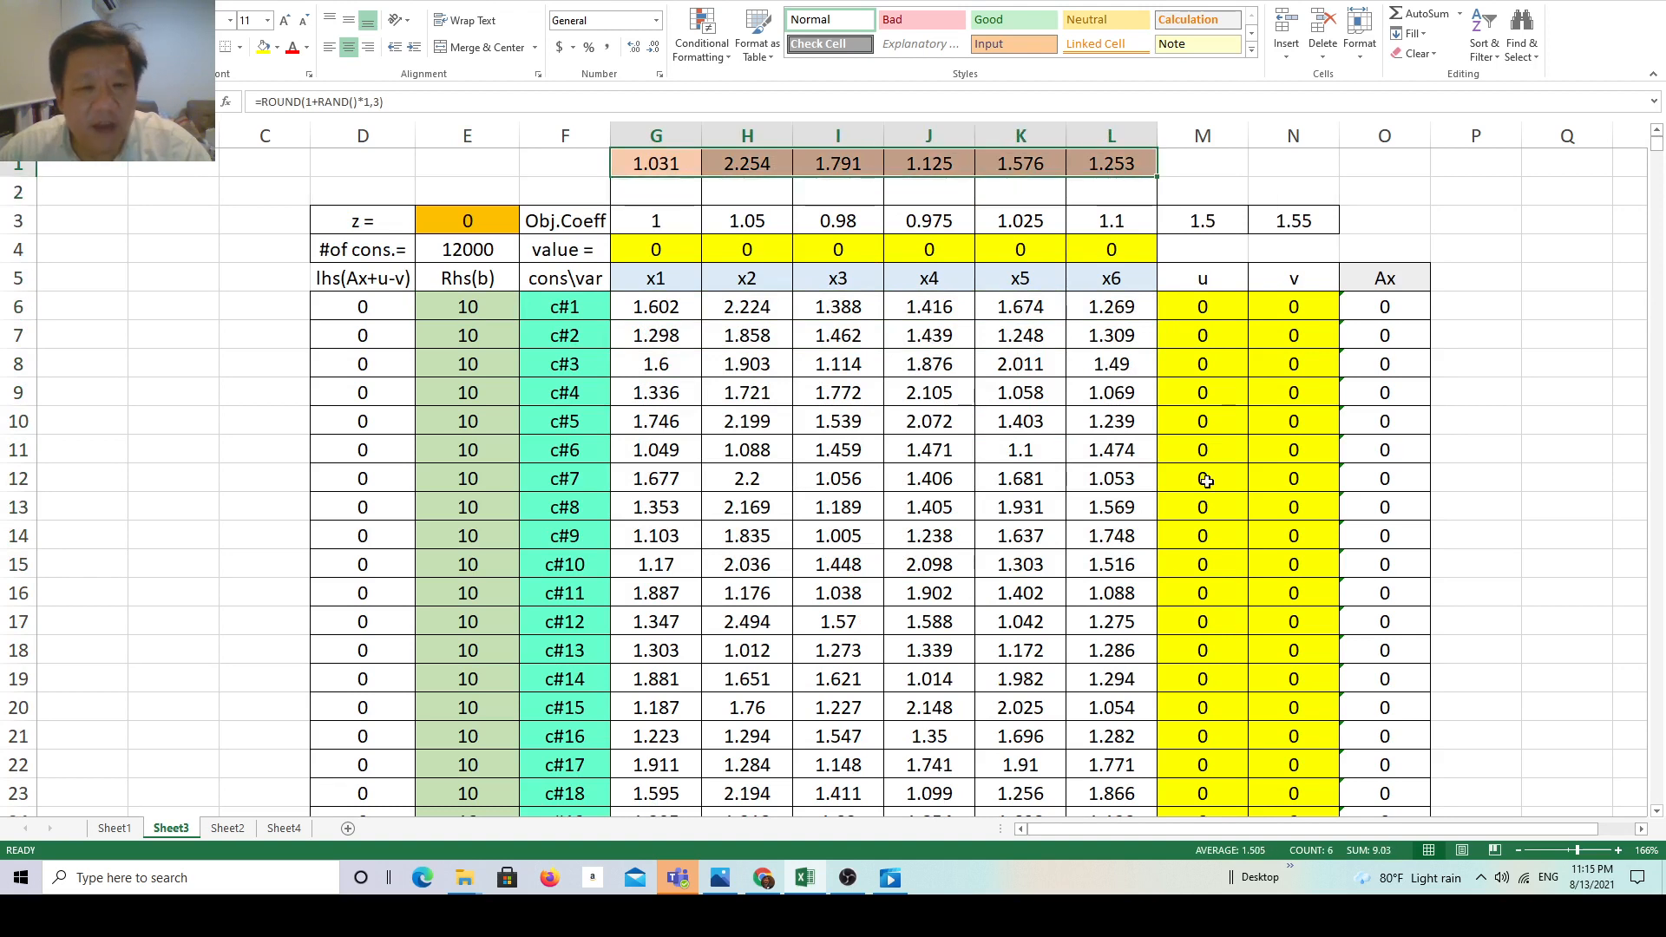
Step: Inspect the ROUND and RAND formula in G1, close it without editing, and highlight G1:L1
double_click(676, 171)
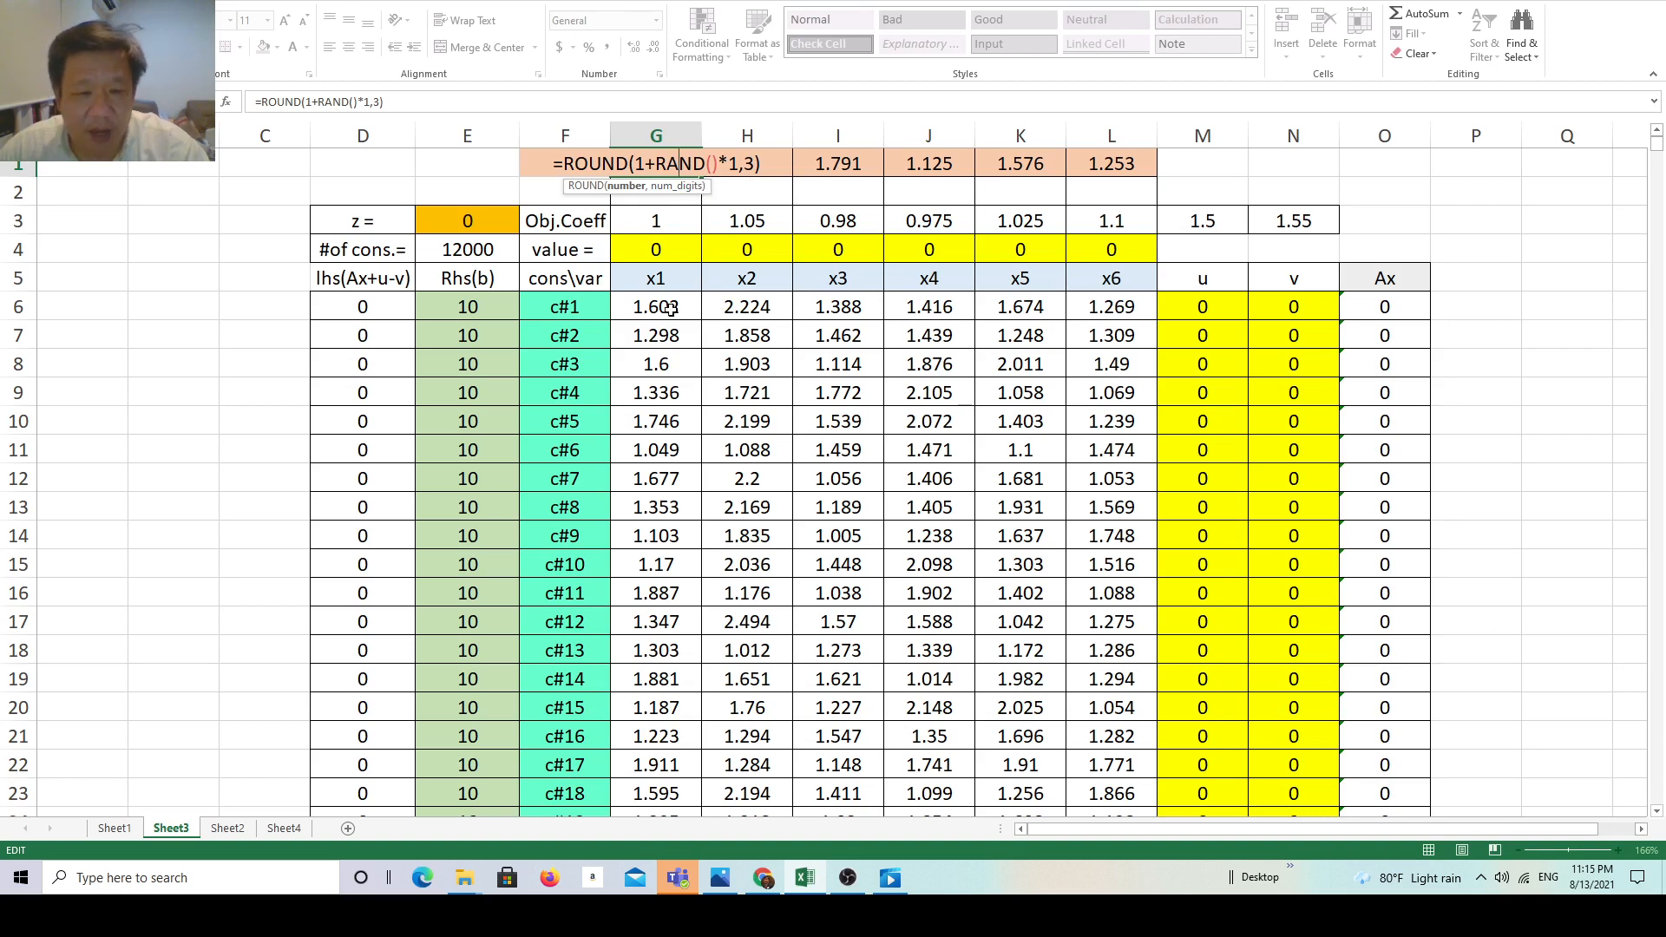
mouse_move(669, 308)
left_mouse_down()
mouse_move(668, 482)
mouse_move(694, 312)
left_mouse_up()
left_click(684, 187)
left_click_drag(685, 173, 1113, 167)
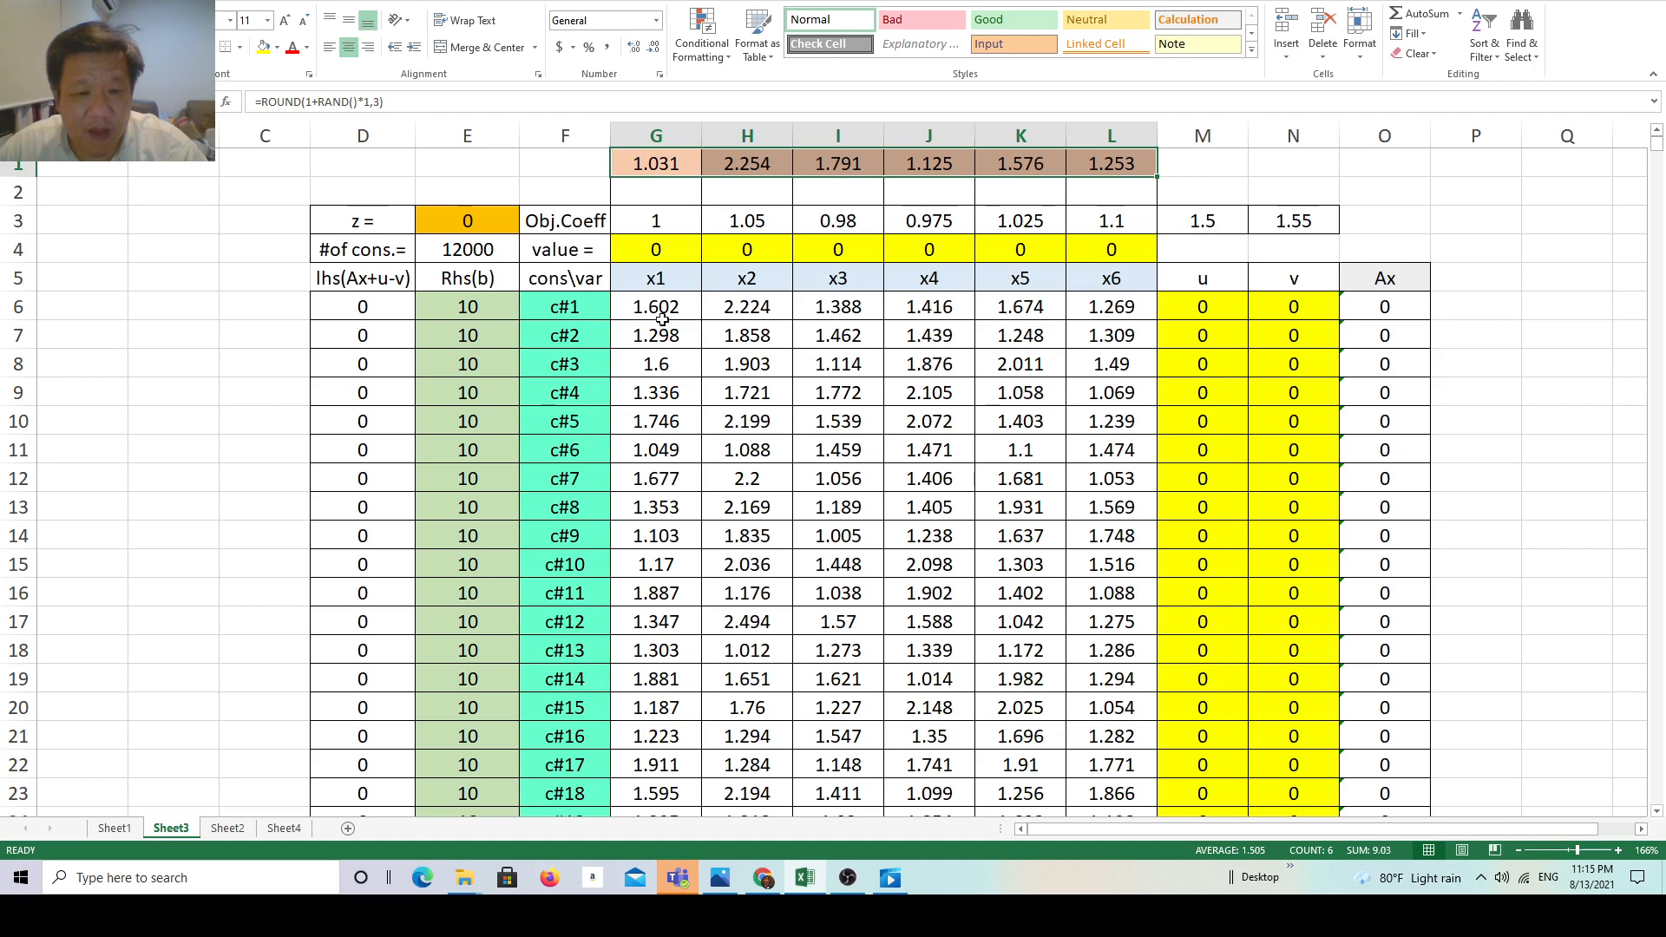
Step: Highlight the coefficient block G6:K16 and step down through the x1 coefficients from constraint c#1
left_click_drag(656, 308, 1049, 580)
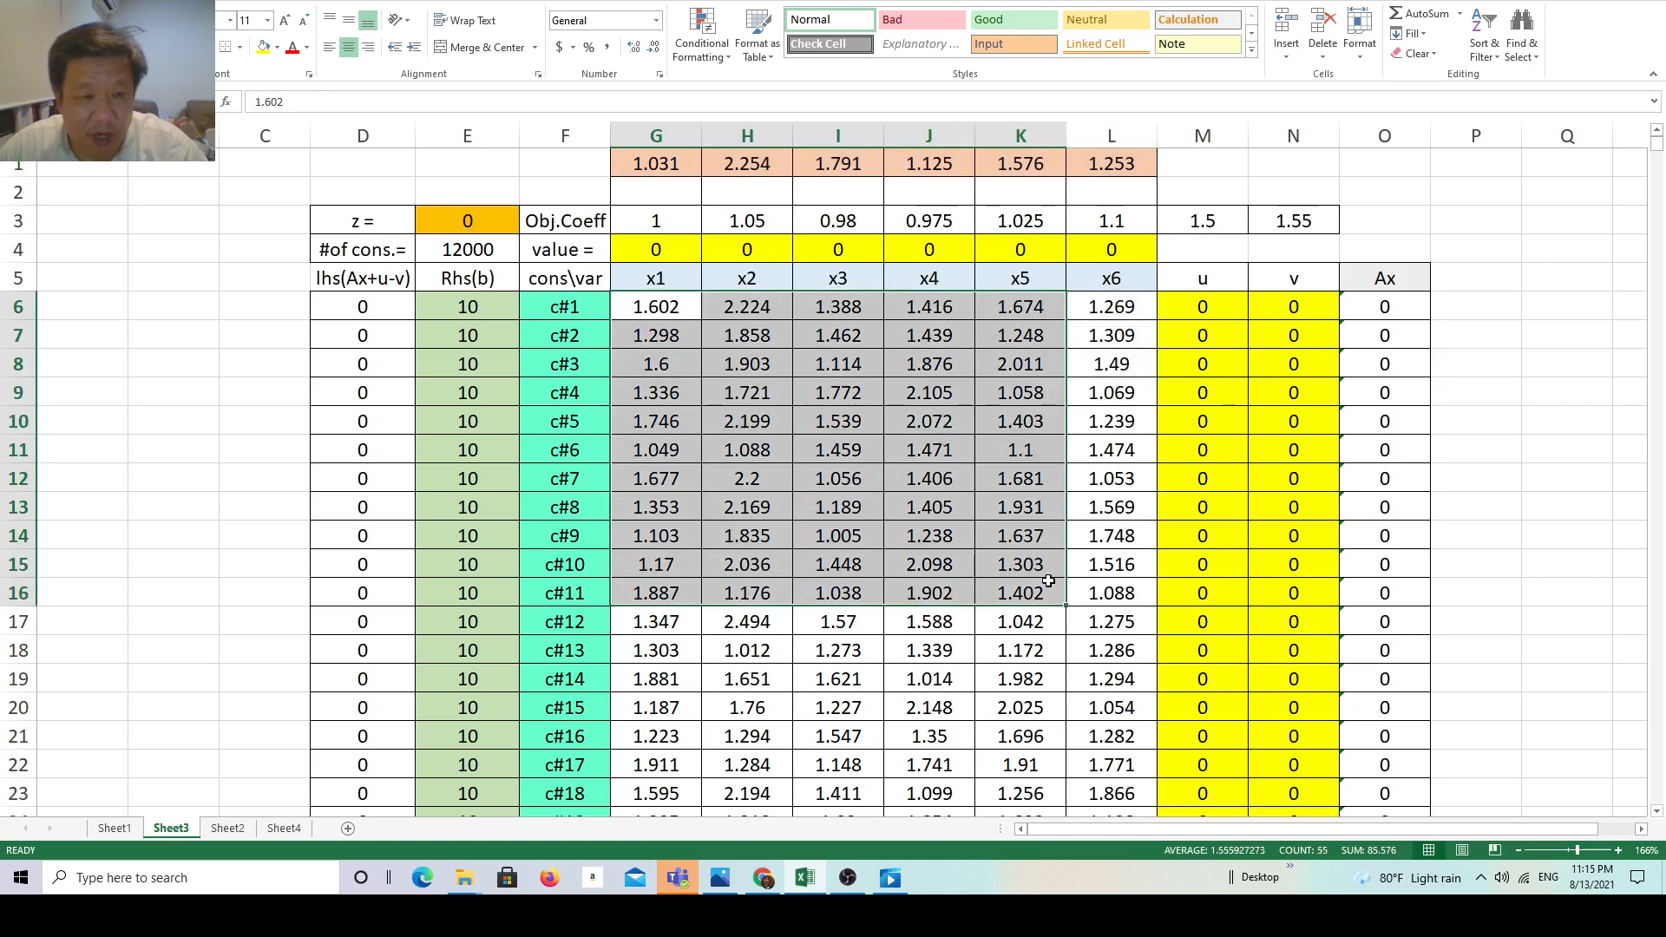
left_click(667, 307)
key("Down")
key("Down")
key("Down")
key("Down")
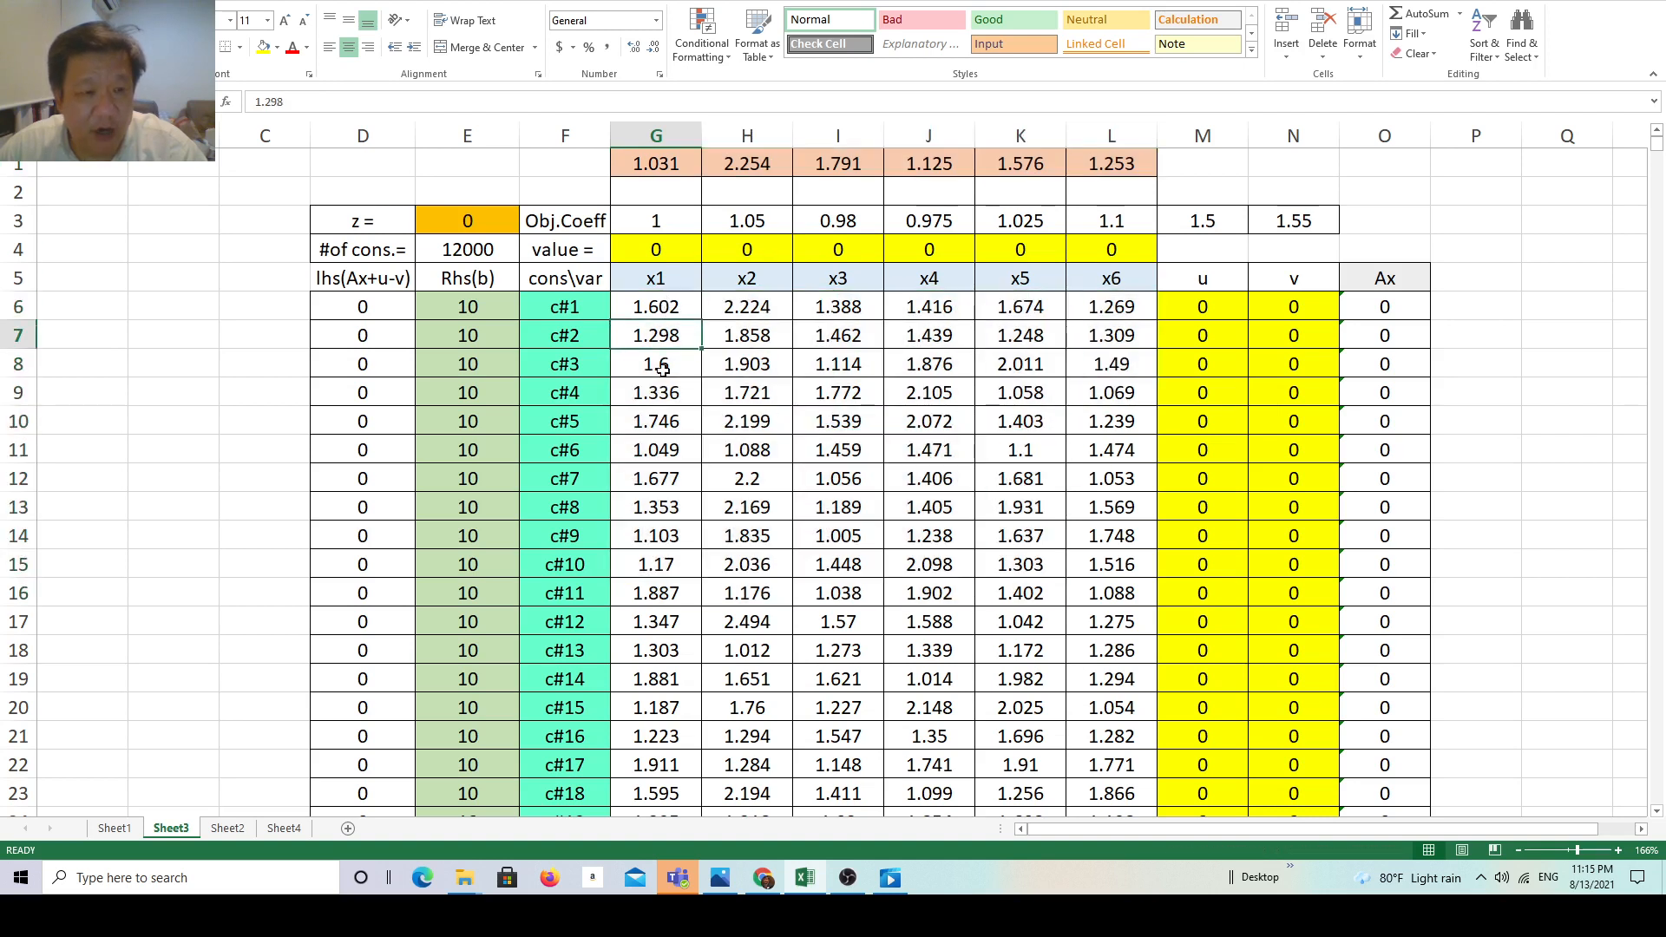
Step: Highlight the c#1 coefficient row from x1 to x6, followed by the random formula cells G1:L1
left_click(670, 306)
key("shift+Right")
key("shift+Right")
key("shift+Right")
key("shift+Right")
key("shift+Right")
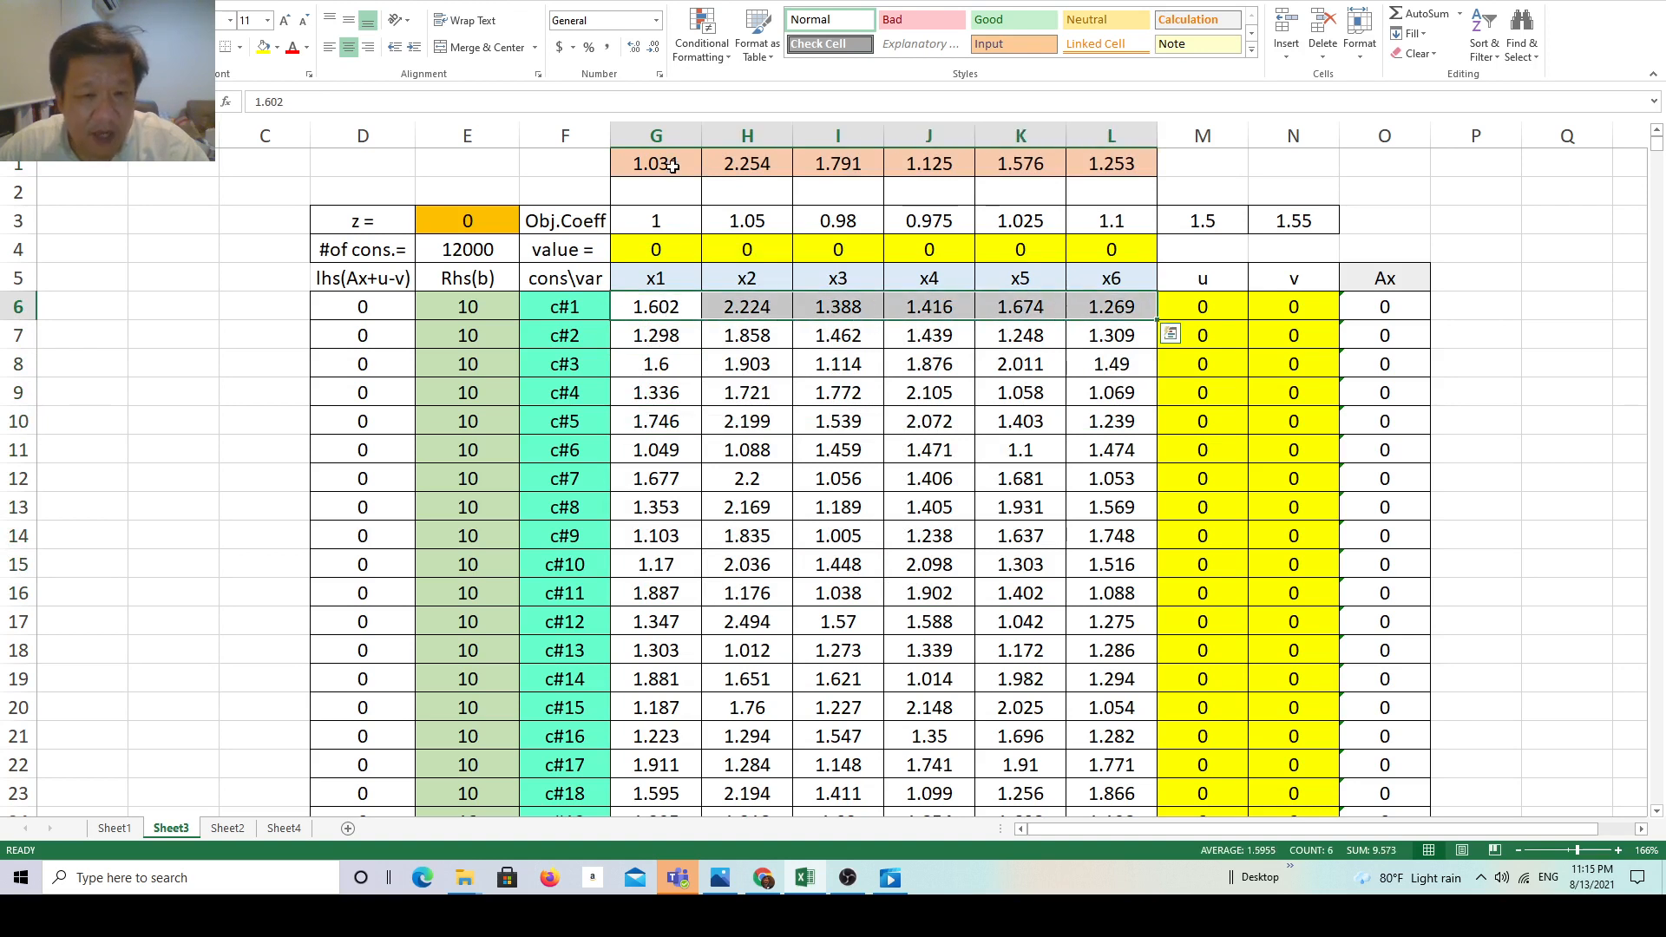
left_click_drag(668, 171, 1094, 177)
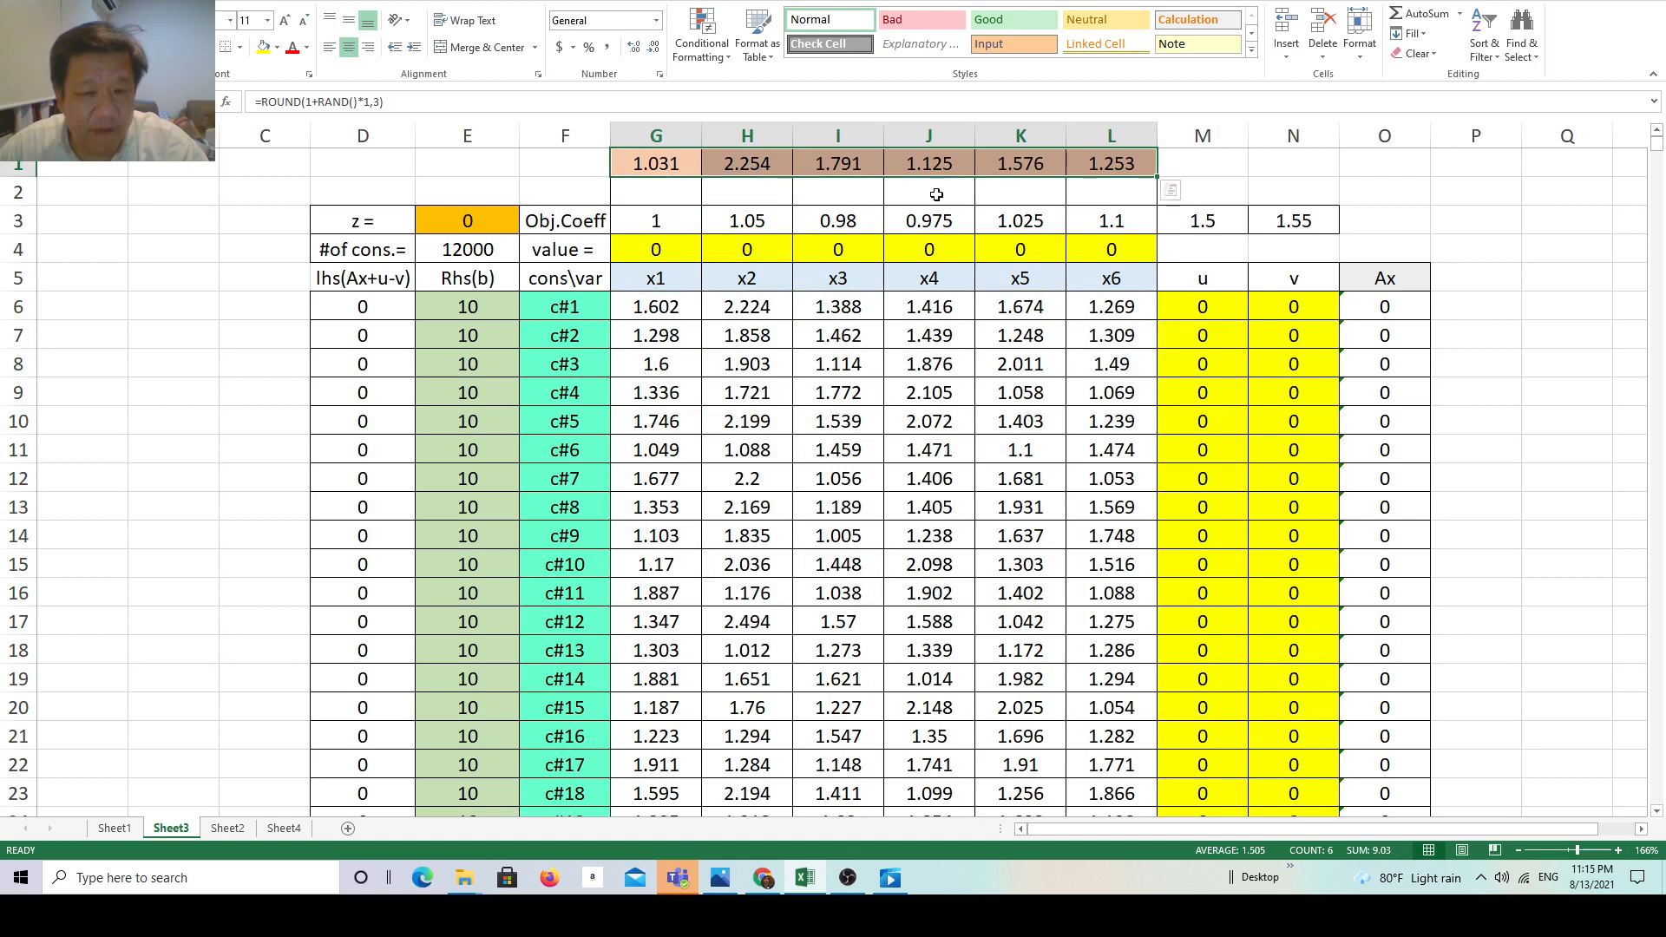
Step: Inspect the random number formula in G1 again and highlight the x1 coefficients for constraints c#1 to c#12
double_click(669, 169)
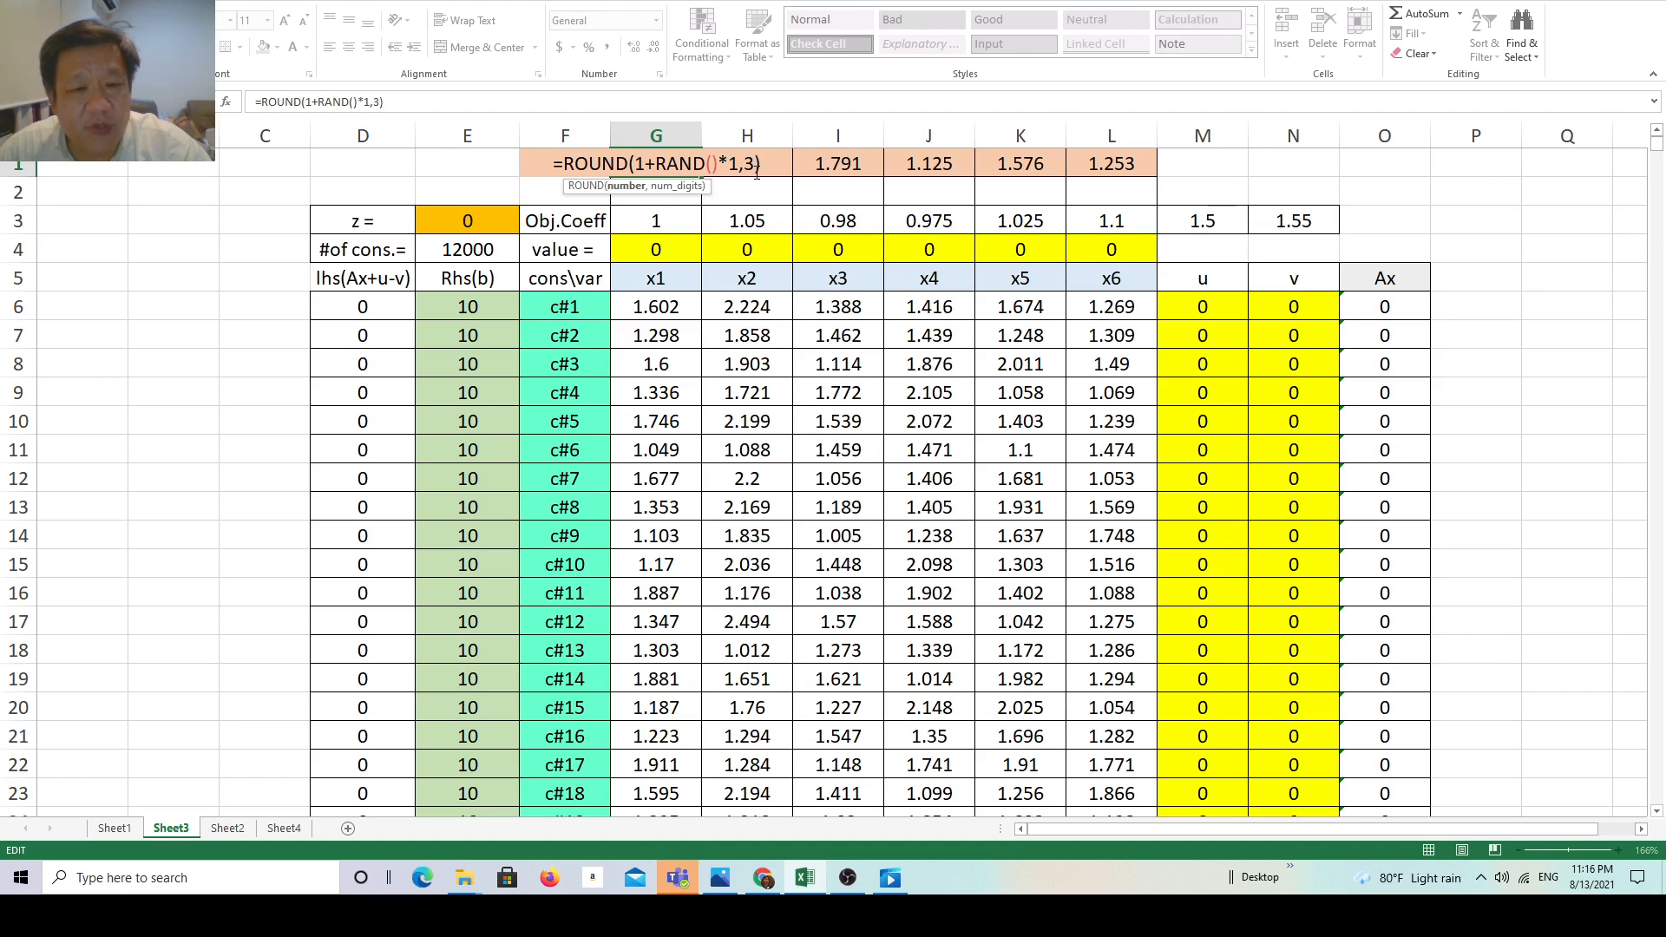
left_click(679, 310)
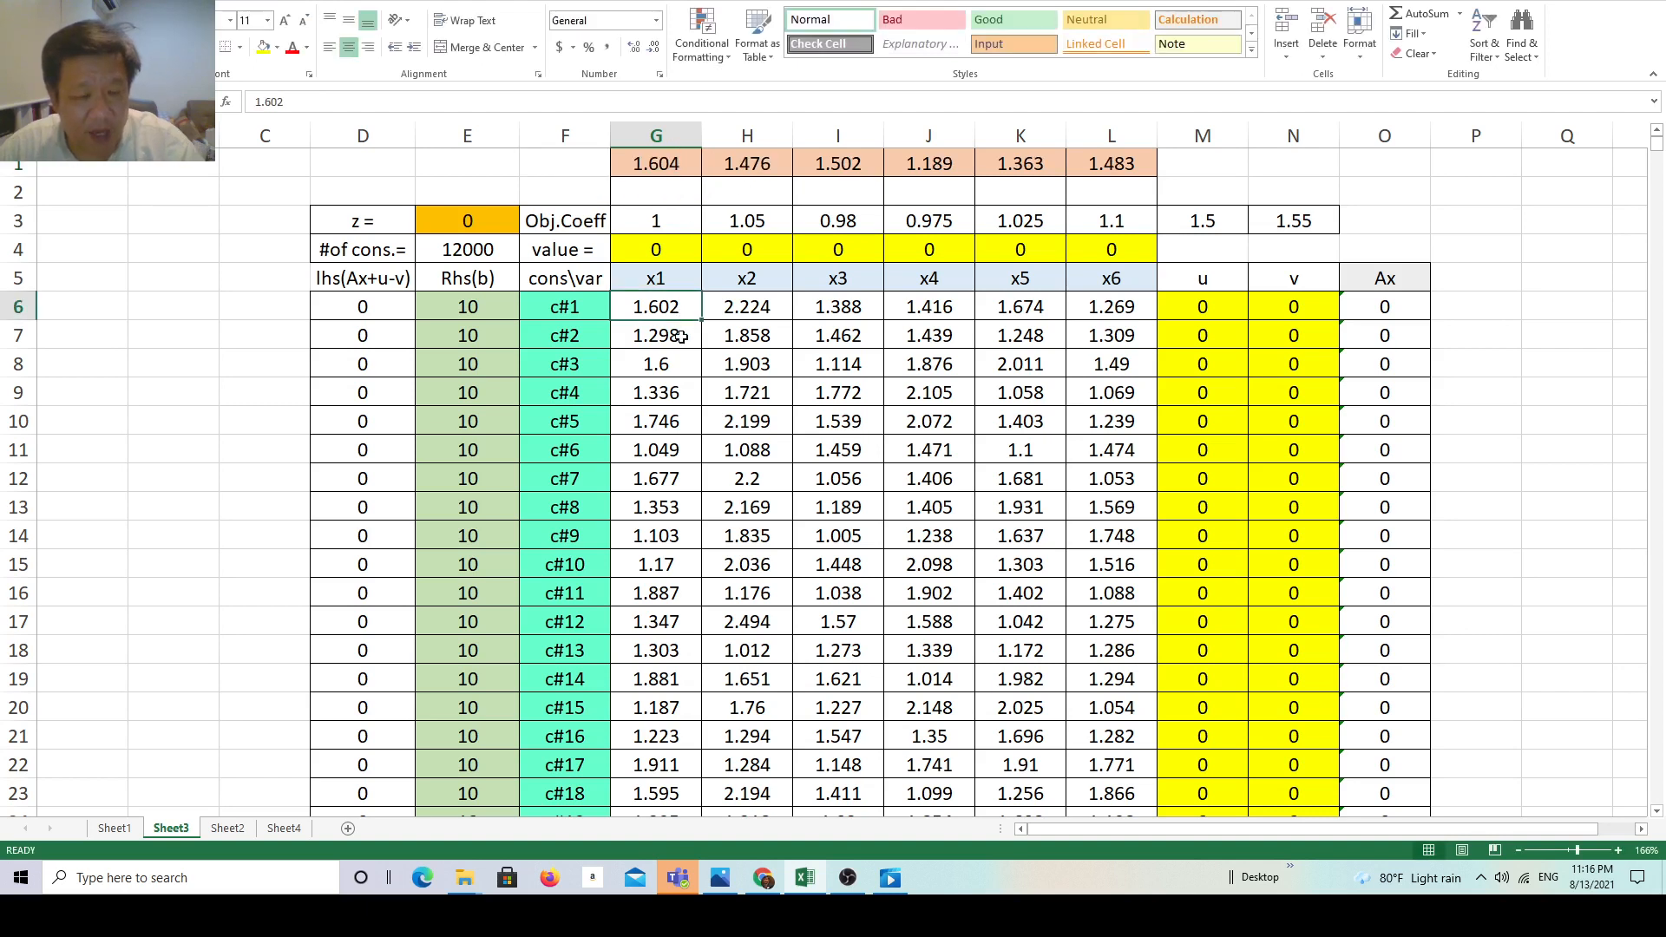
left_click_drag(679, 318, 654, 617)
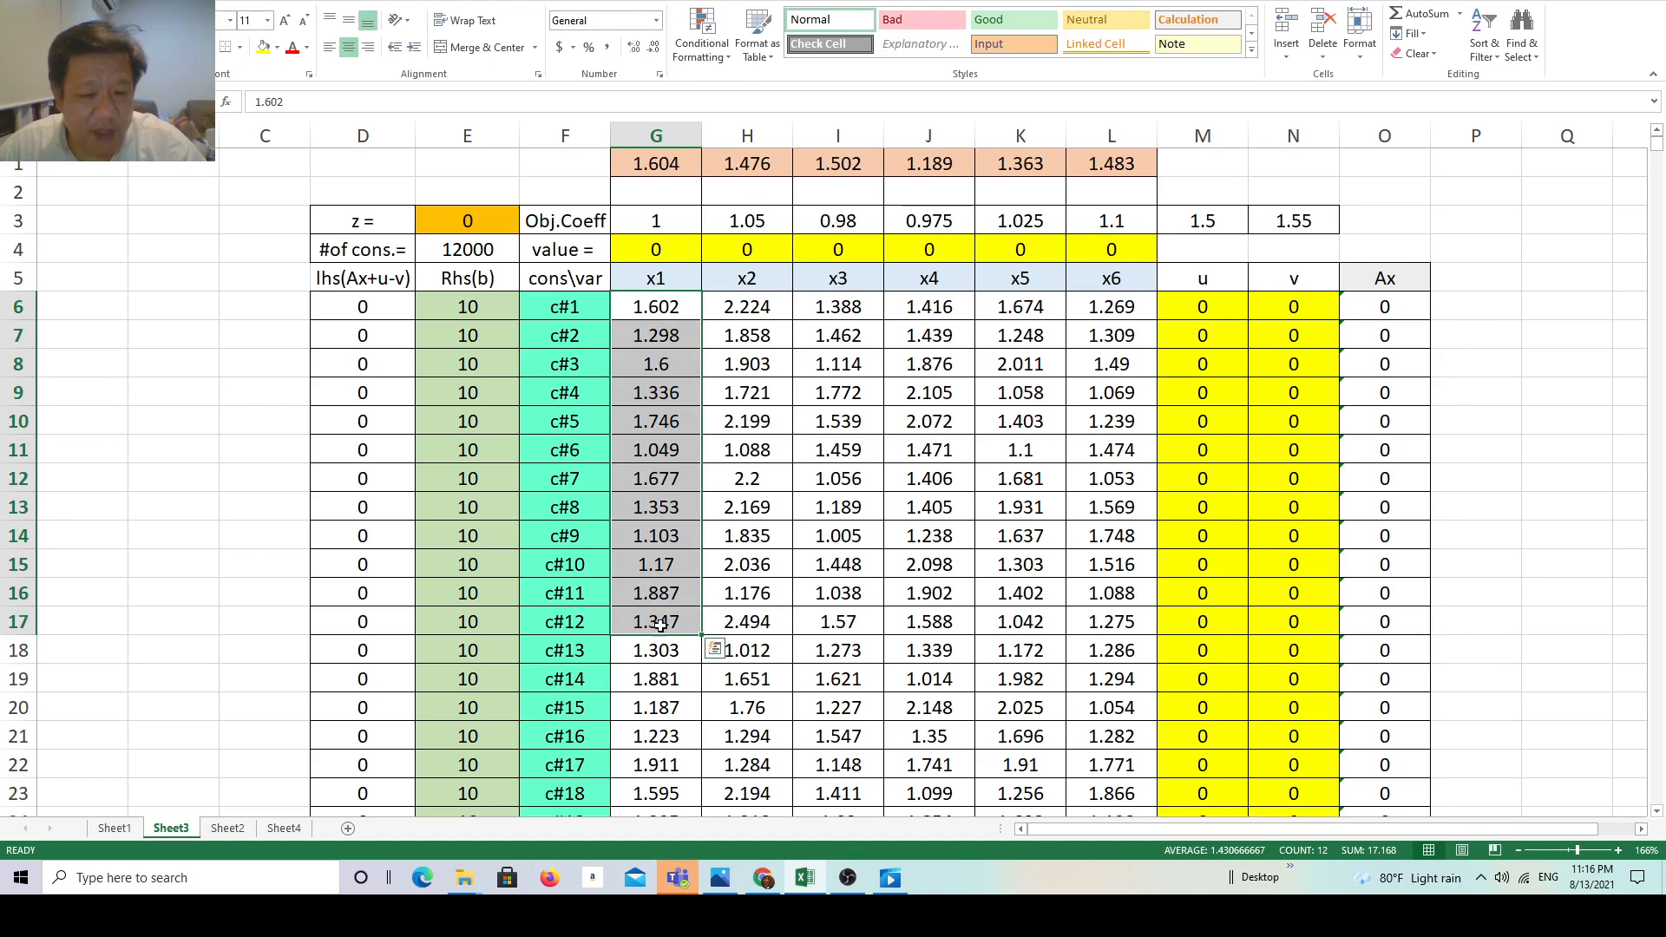
Step: Check the x1 coefficient of constraint c#17, and return to the x1 coefficient of constraint c#1
left_click(661, 770)
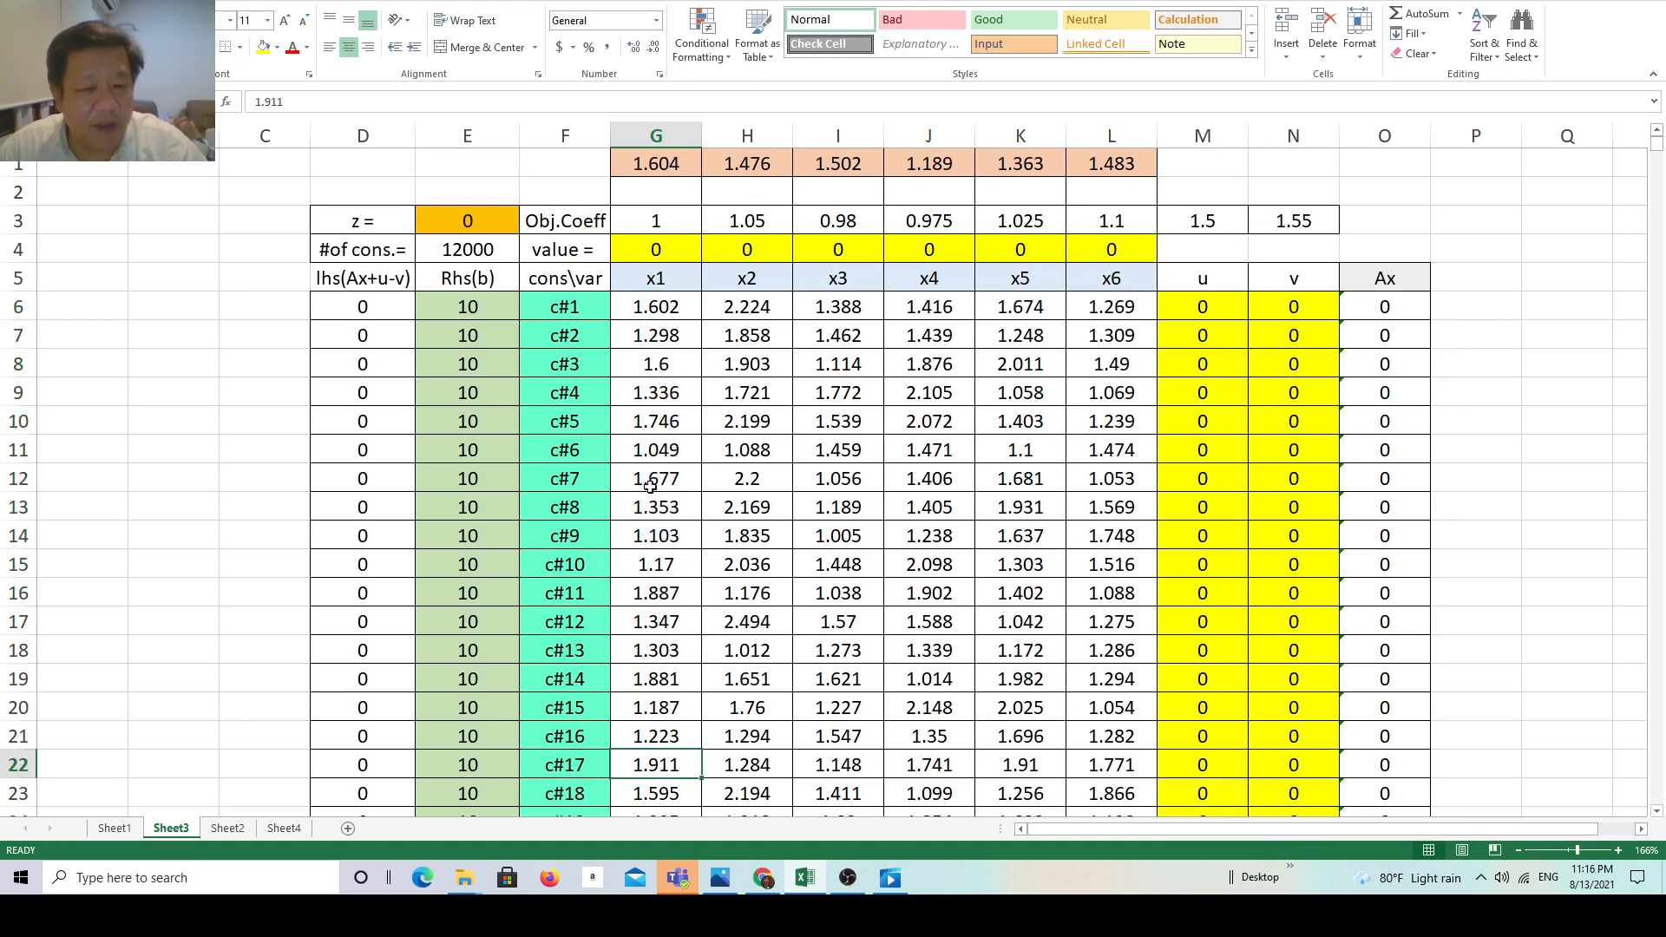
left_click(679, 311)
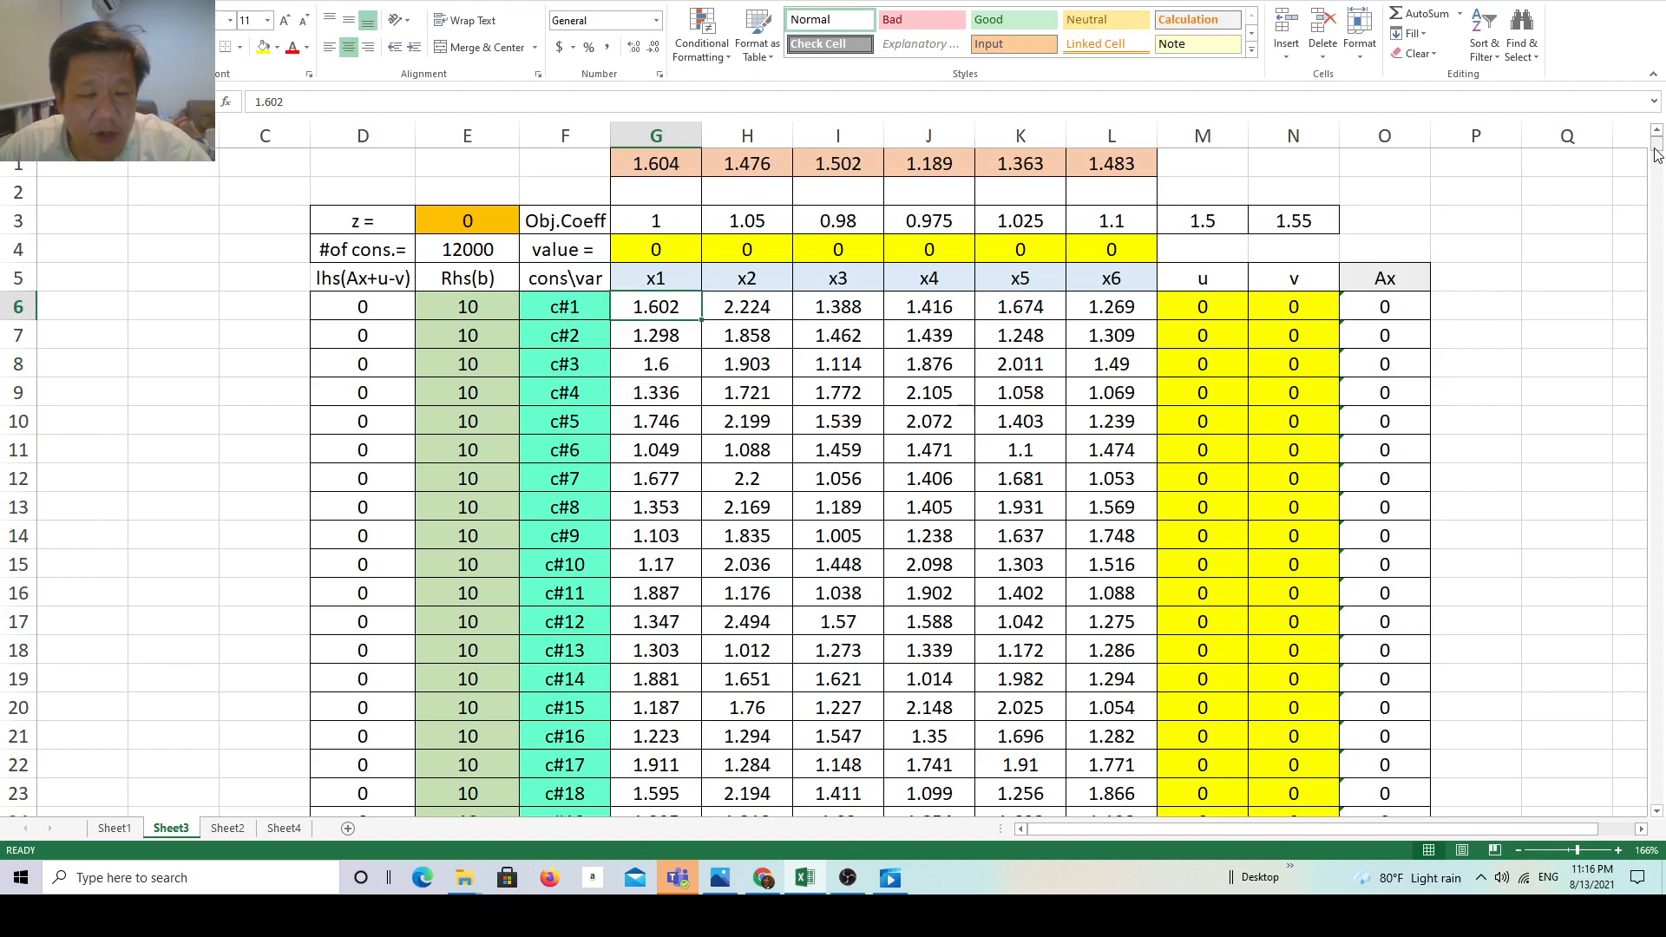
mouse_move(1658, 154)
left_mouse_down()
mouse_move(1658, 176)
mouse_move(1657, 129)
left_mouse_up()
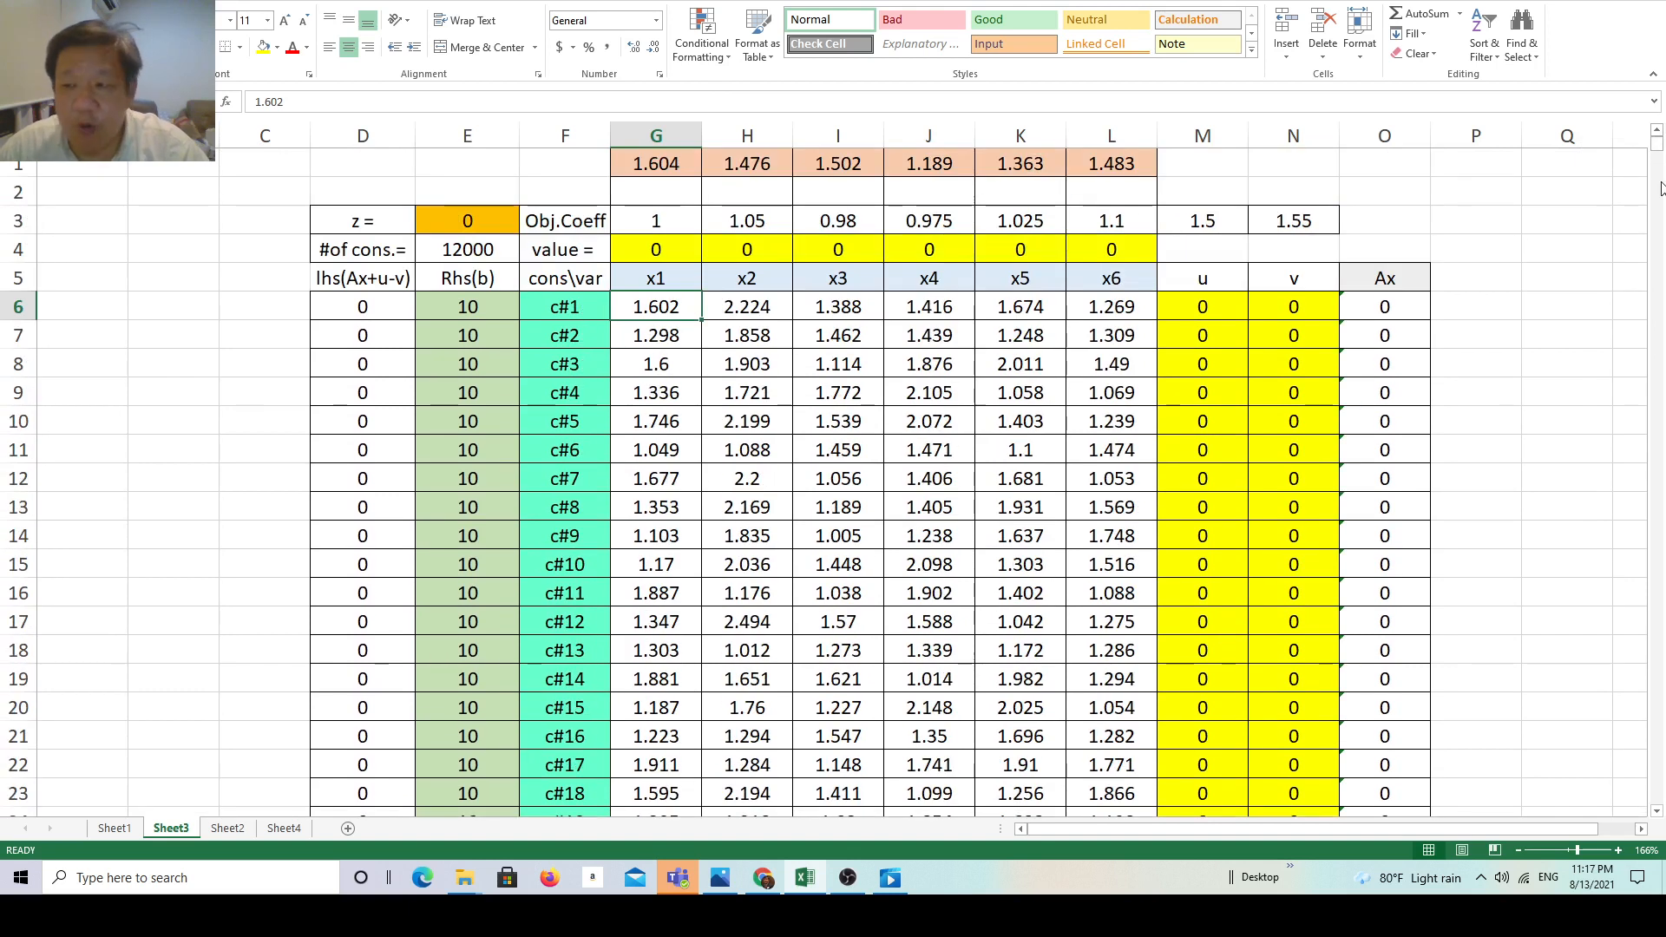
mouse_move(1659, 152)
left_mouse_down()
mouse_move(1659, 181)
mouse_move(1657, 131)
left_mouse_up()
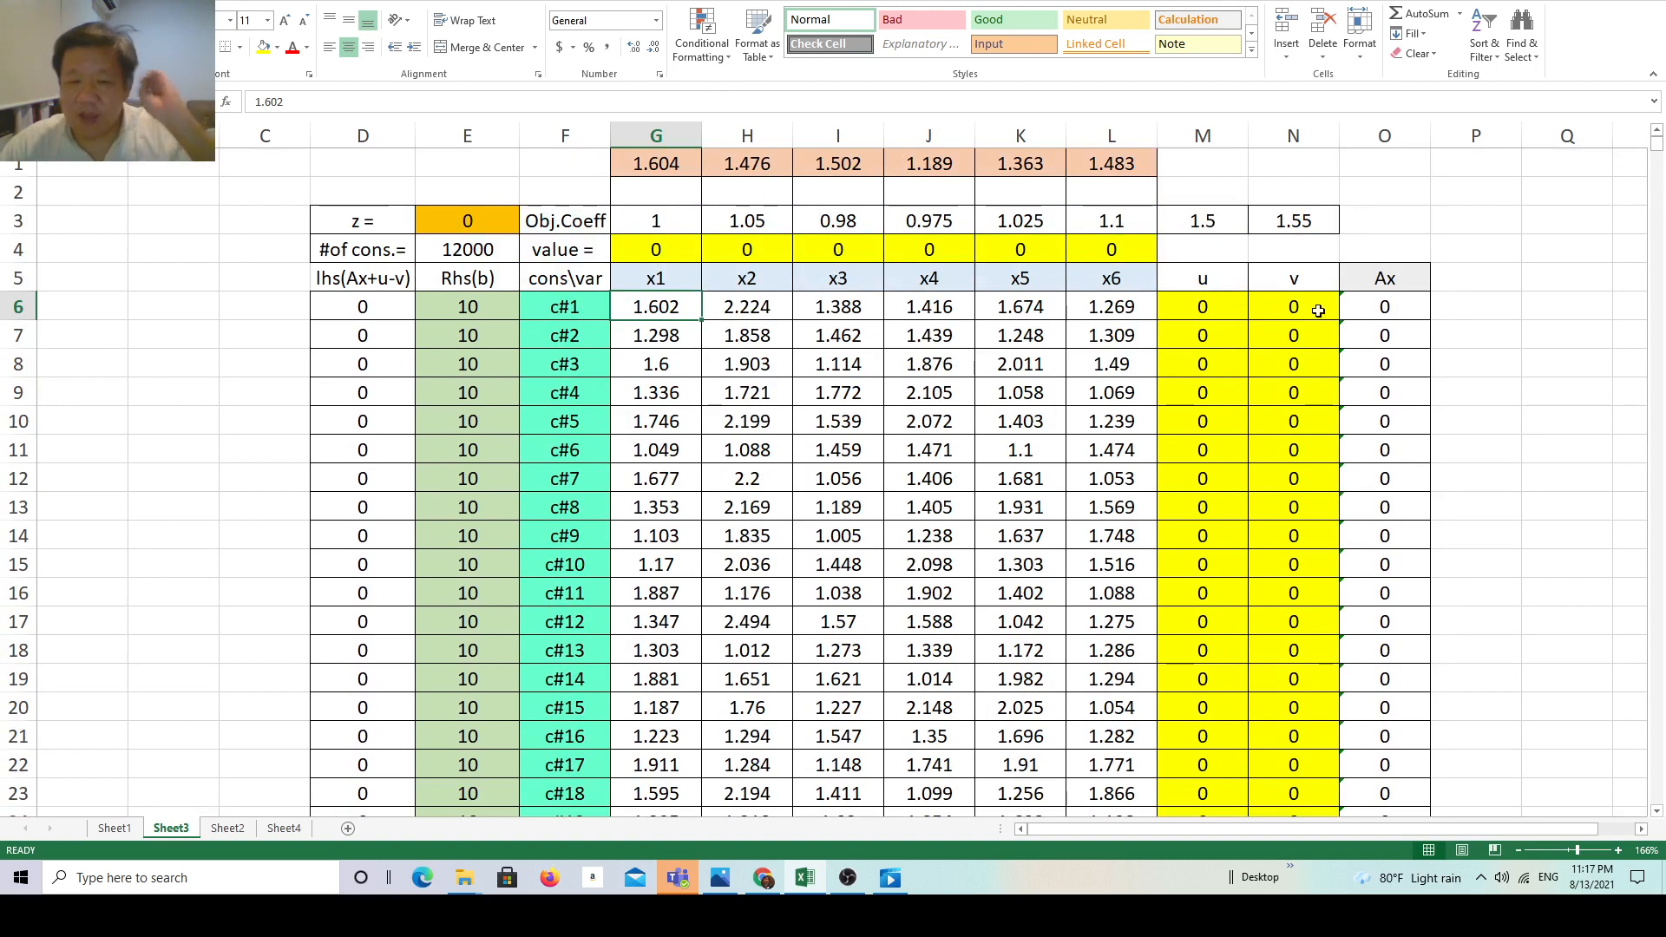
Step: Inspect the ROUND and RAND formula in H1 without editing it, and highlight the x2 coefficients for constraints c#1 to c#7
left_click(762, 168)
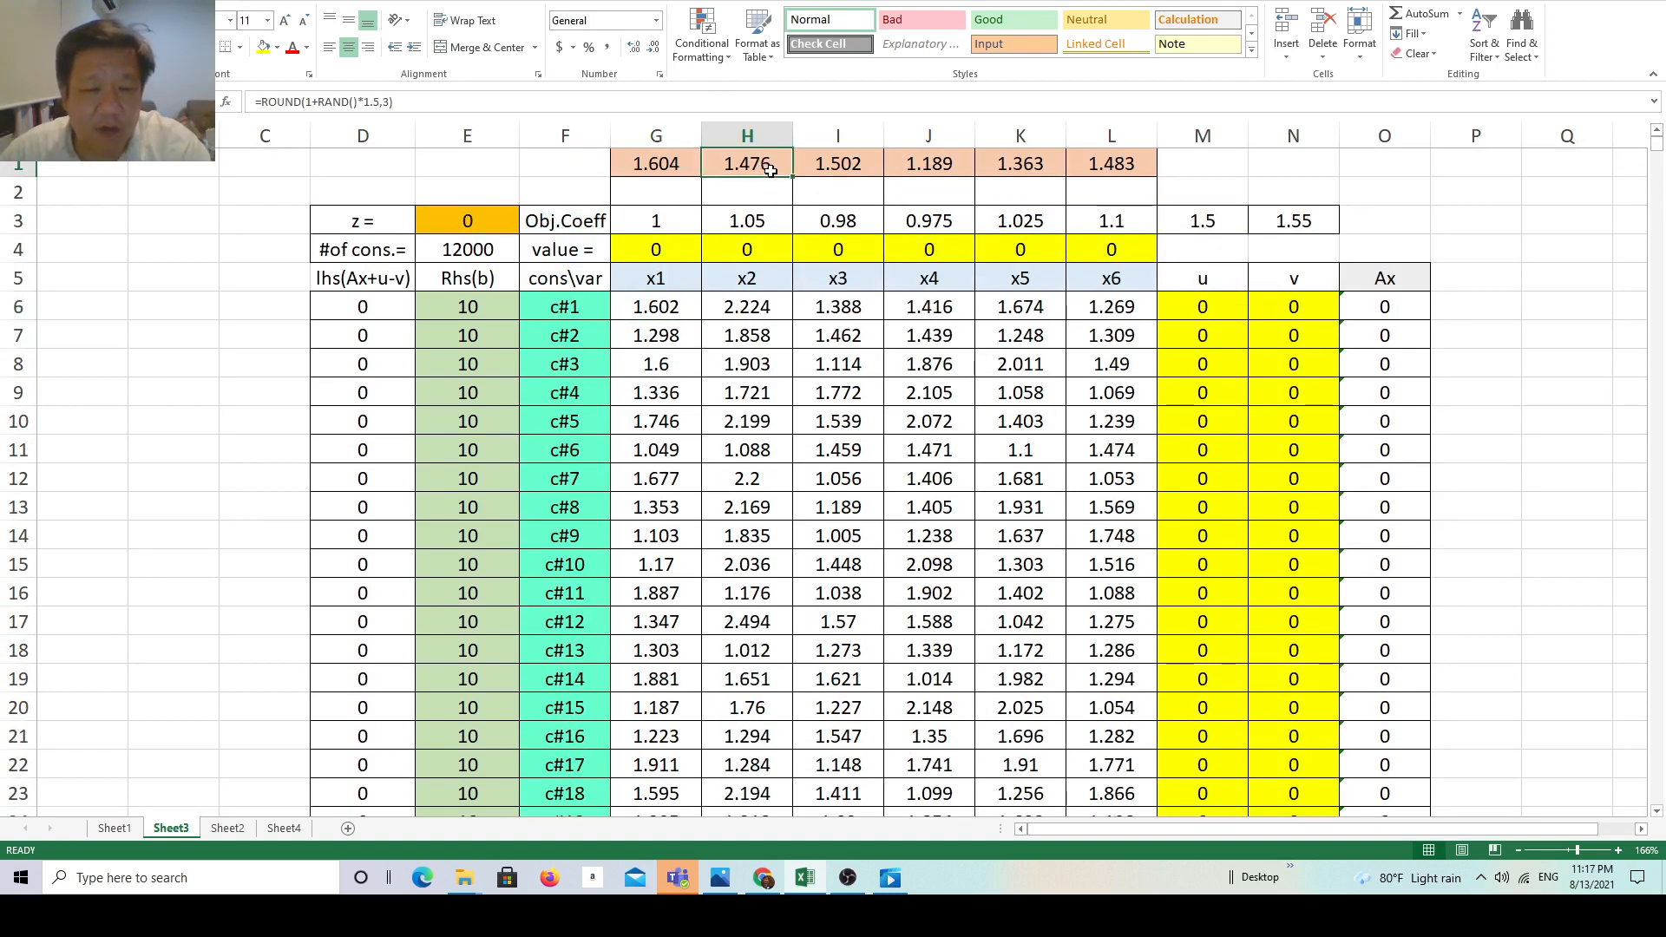
double_click(770, 169)
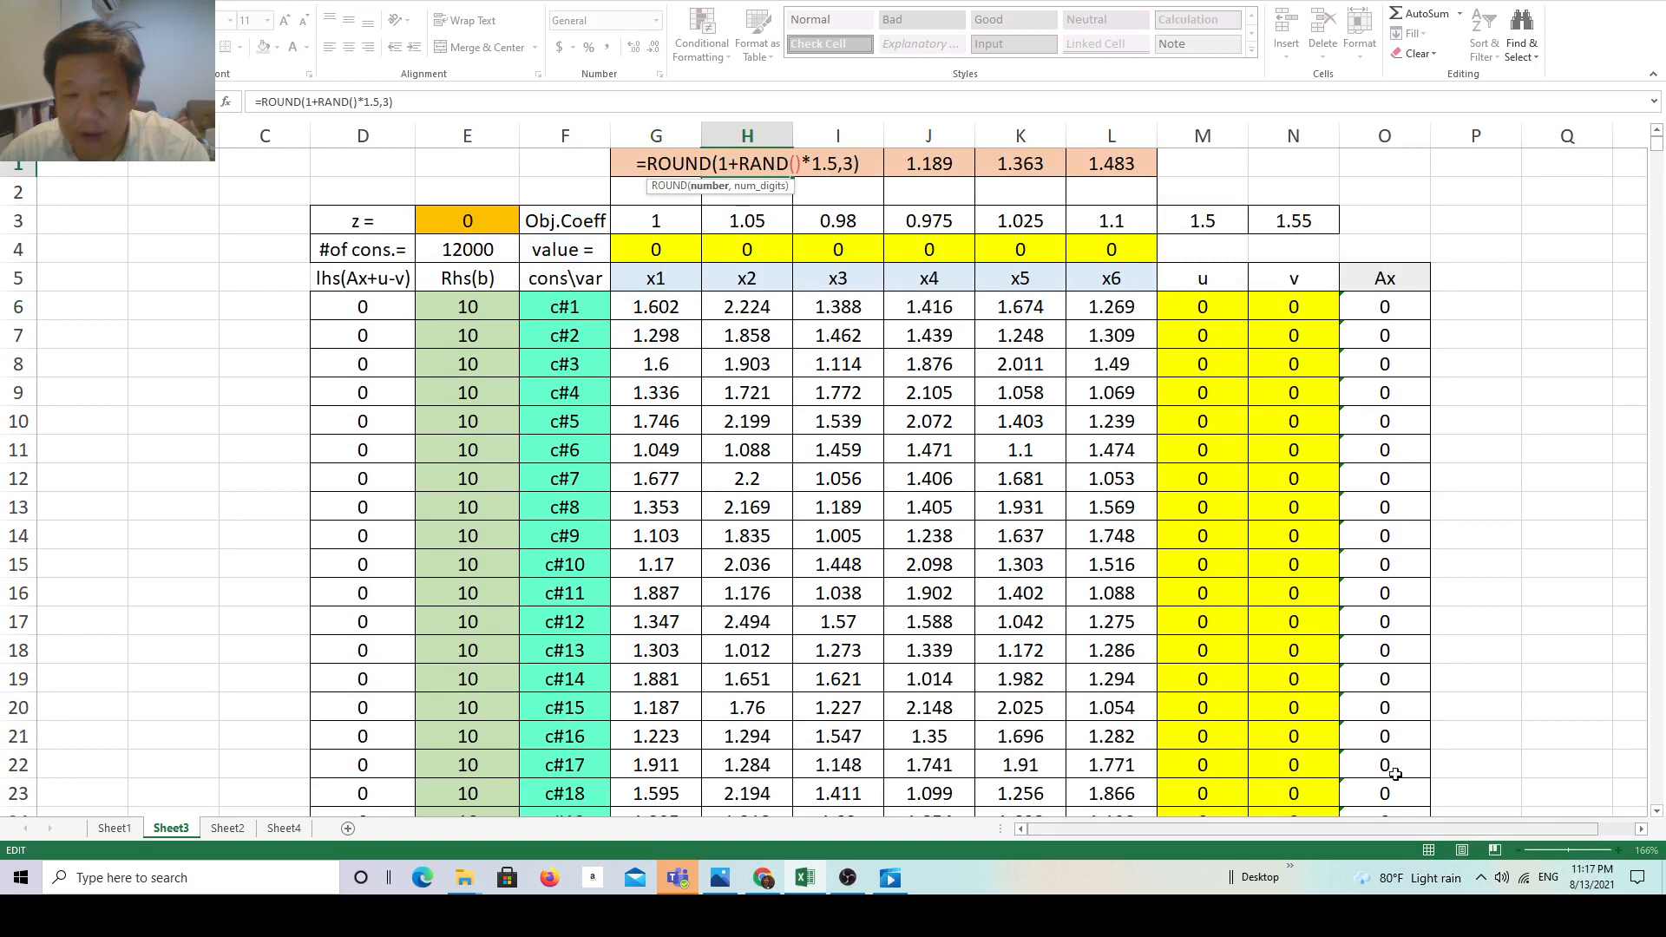
key("Escape")
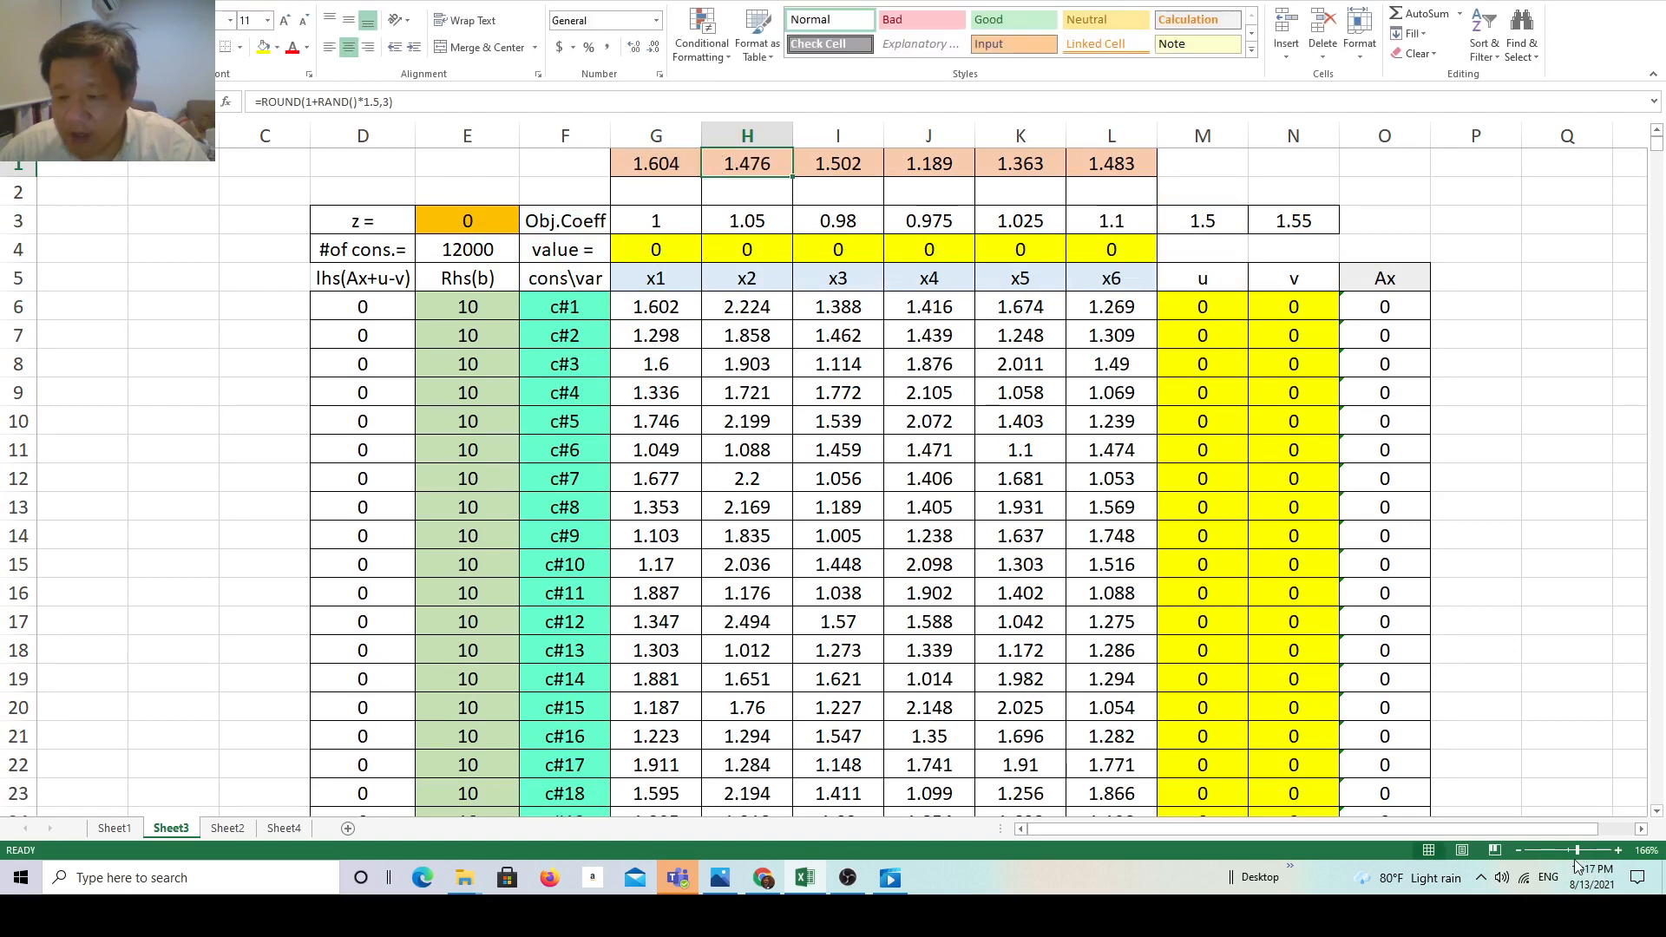
left_click(1586, 852)
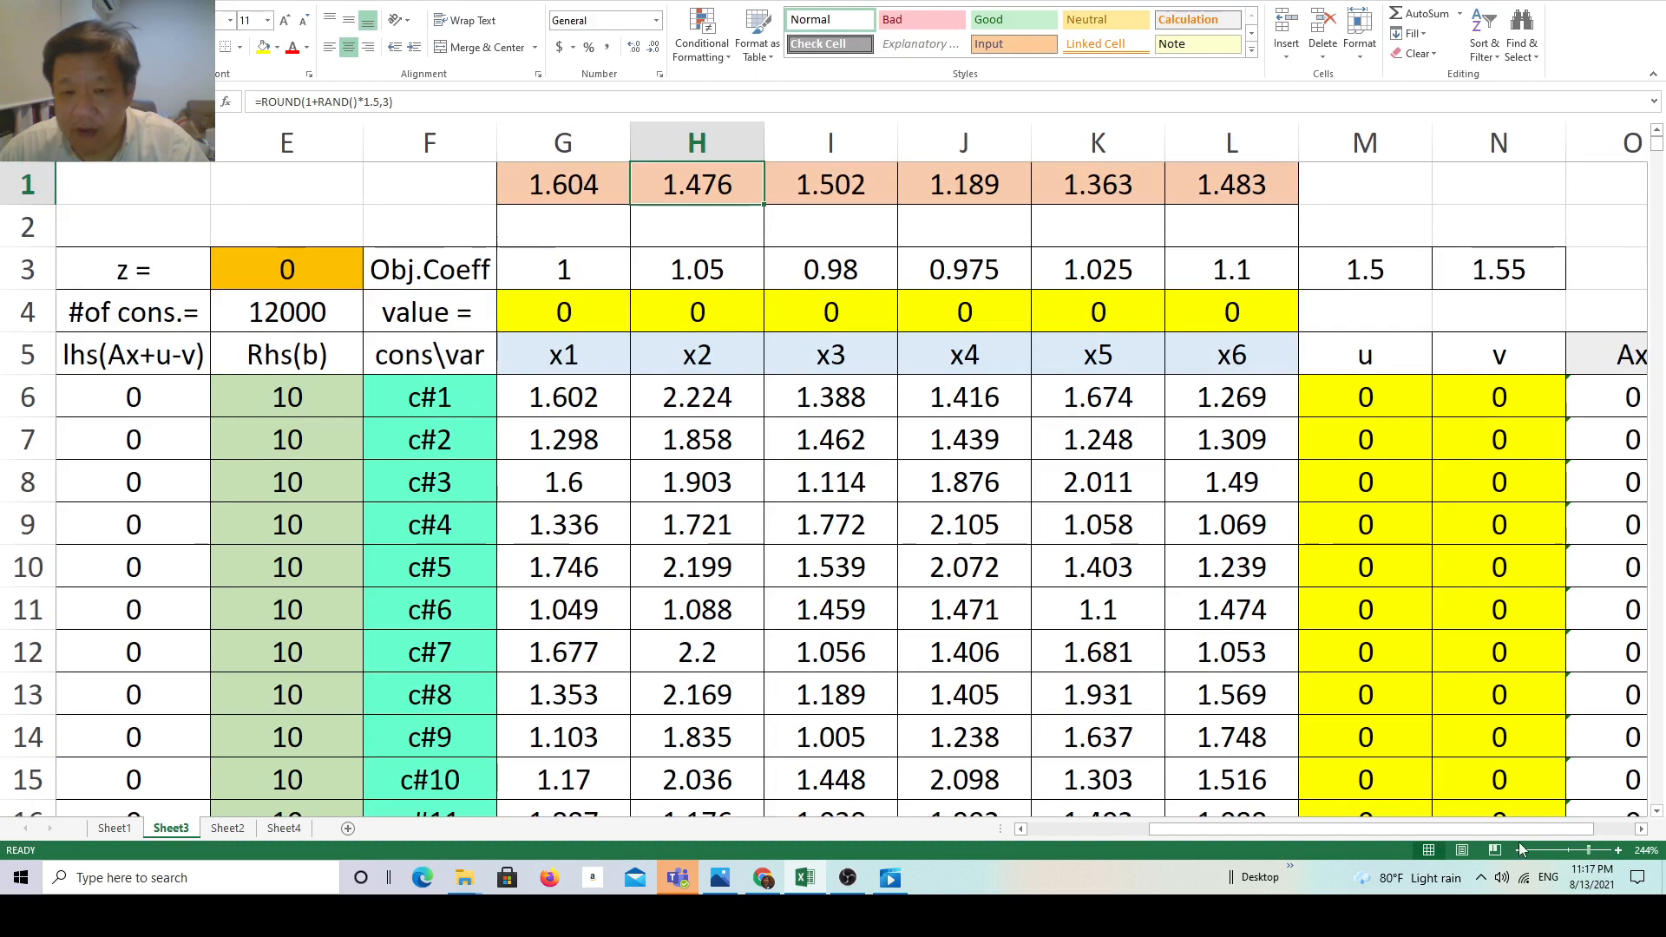
double_click(706, 185)
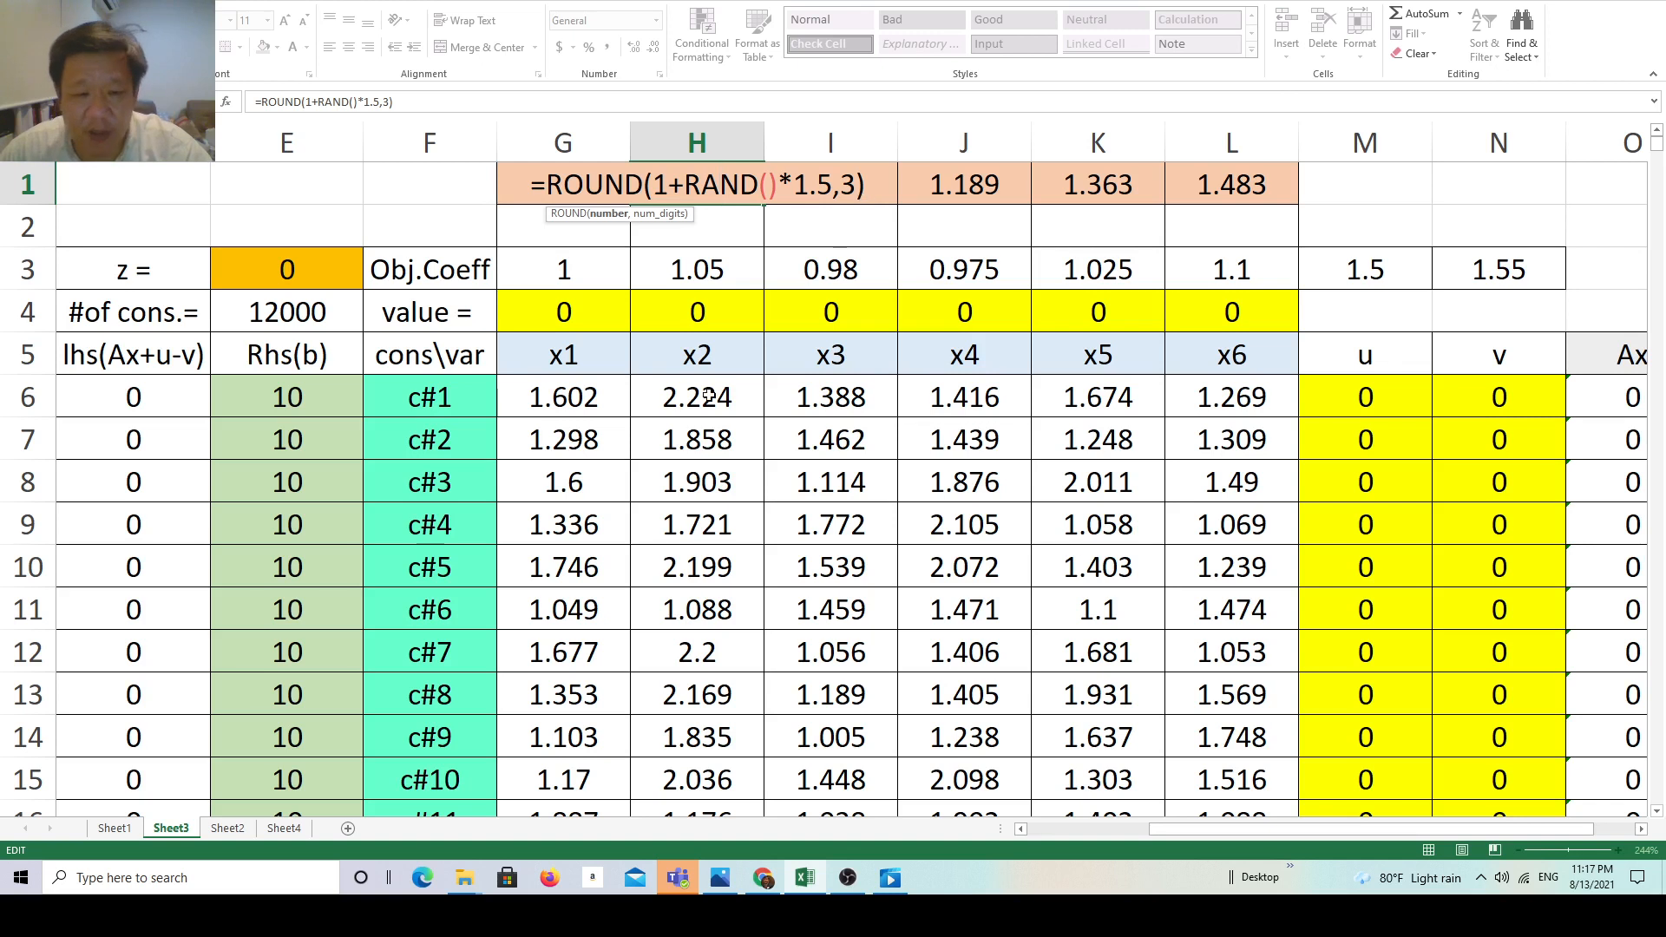
left_click_drag(708, 396, 707, 641)
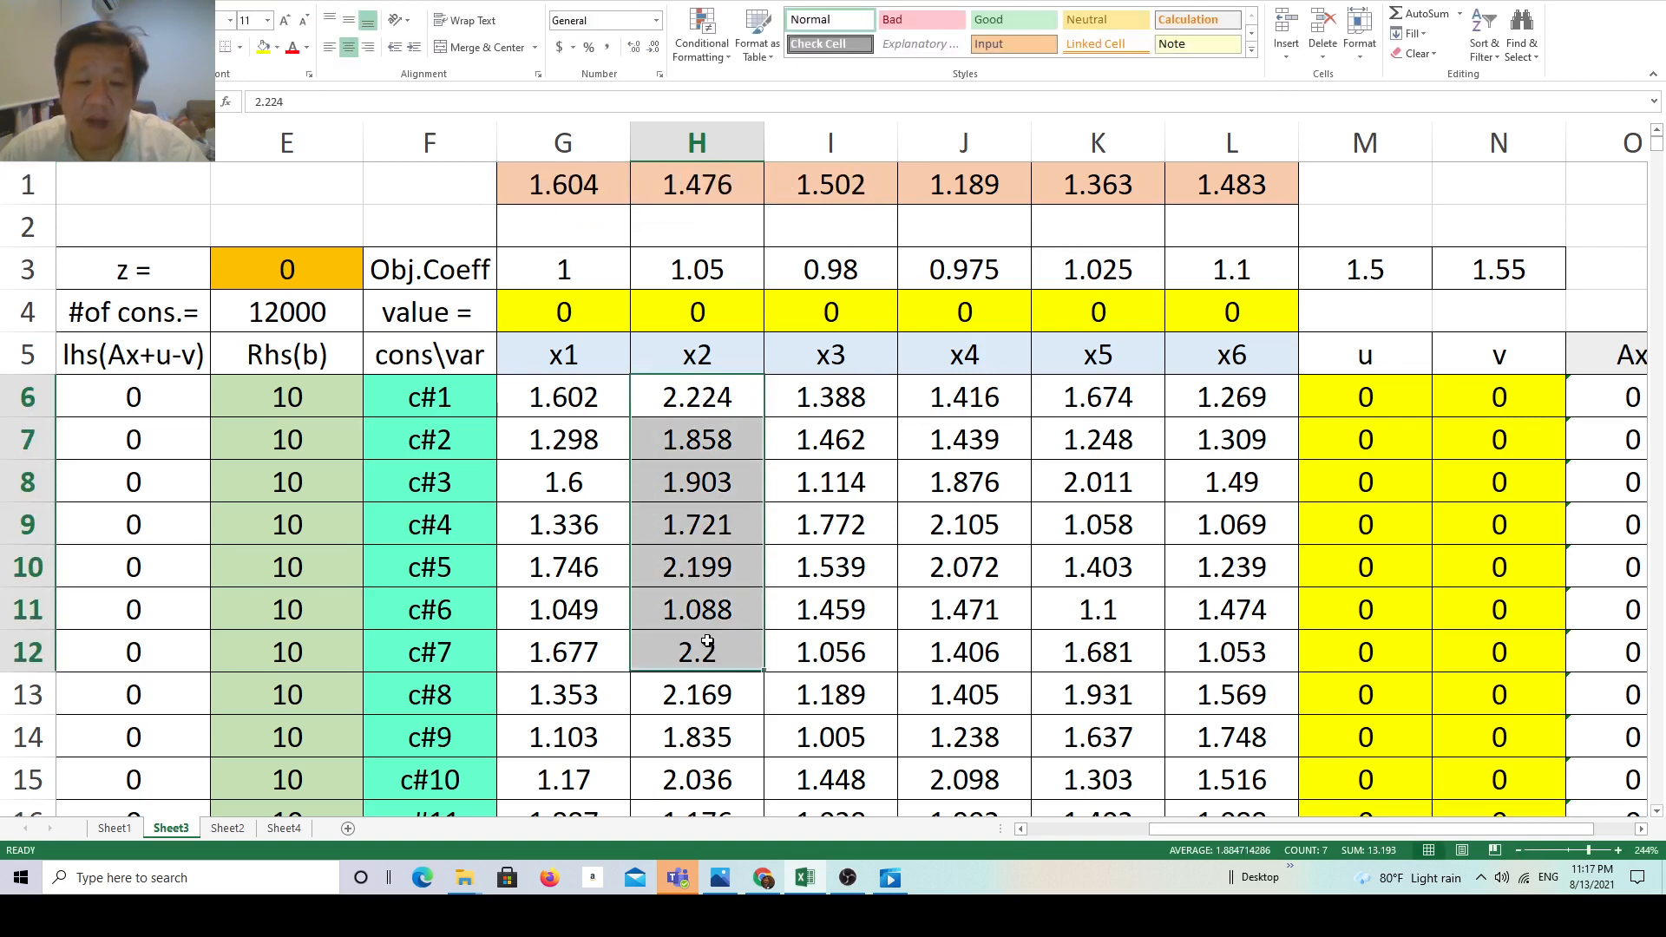
Step: Step through the random number formulas from I1 towards K1 and highlight the whole range G1:L1
left_click(834, 185)
key("Right")
key("Right")
key("Right")
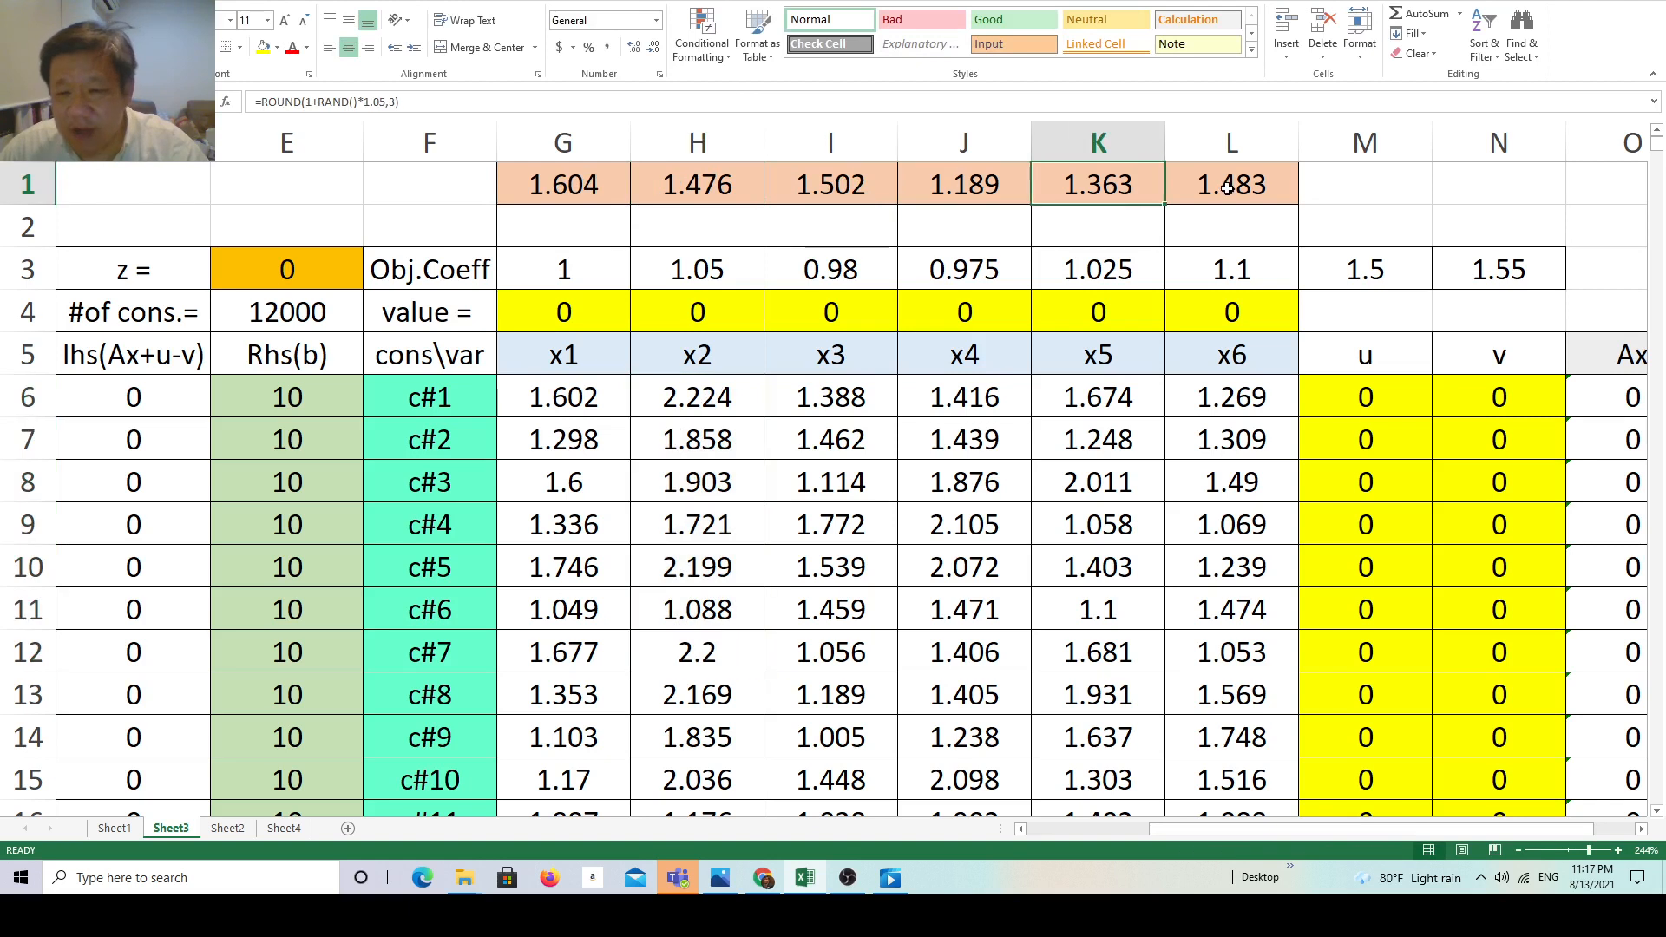
left_click_drag(599, 182, 1241, 196)
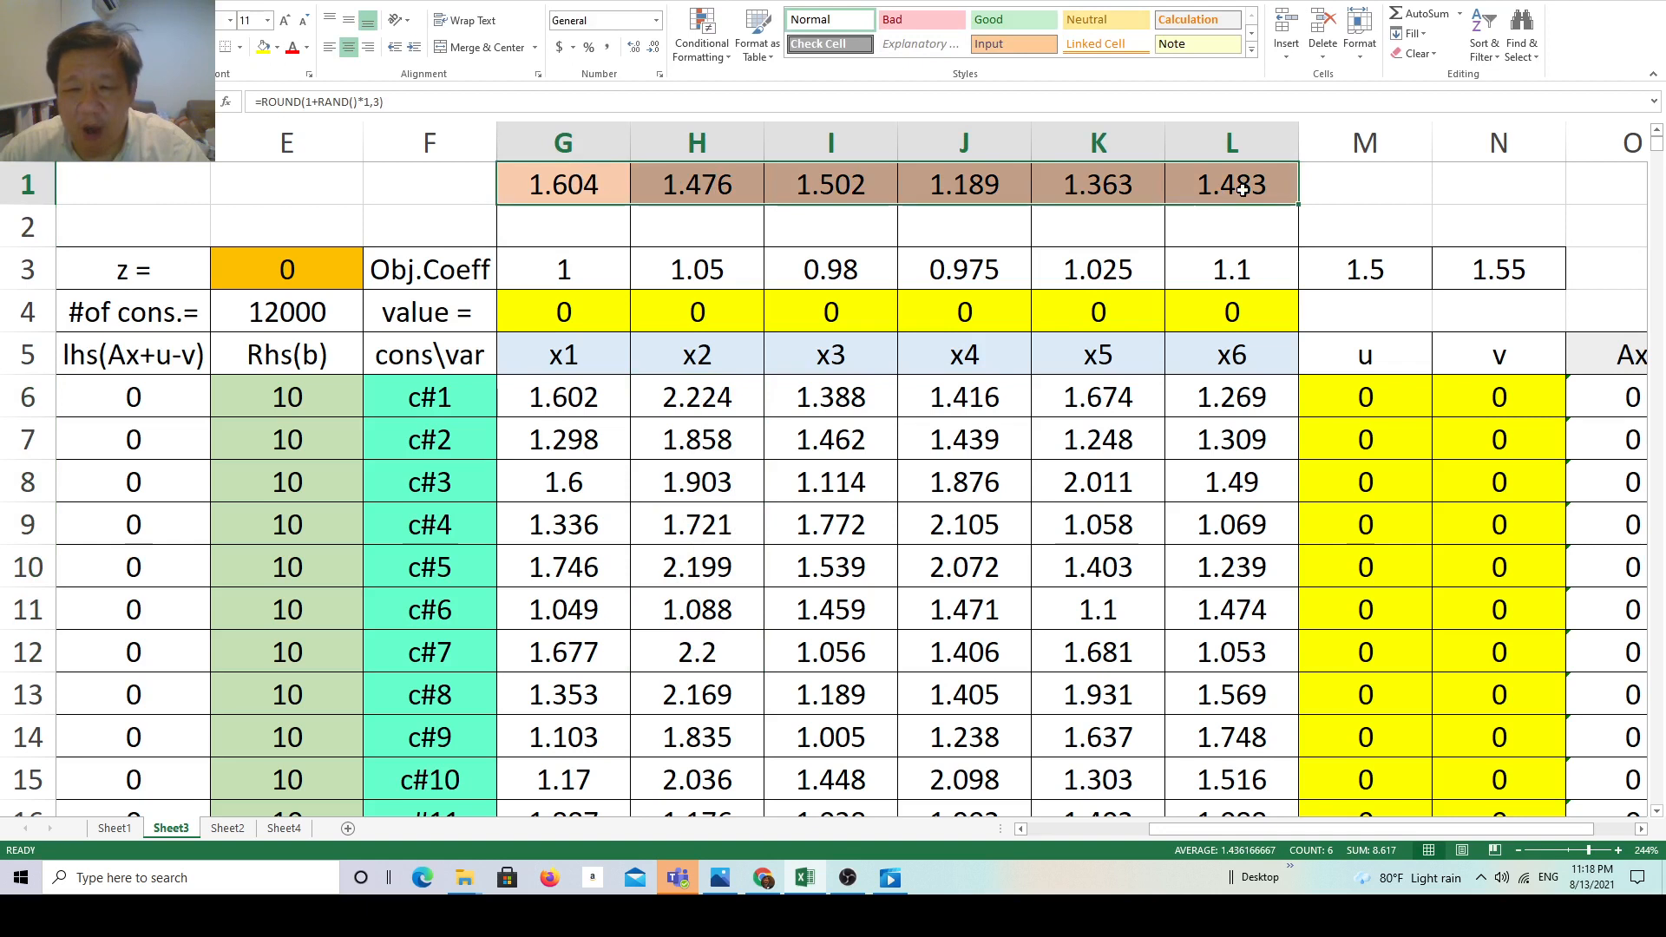
Step: Step through the empty row 2 cells from G2 to L2 and highlight the variable headers x1 to x6
left_click(565, 229)
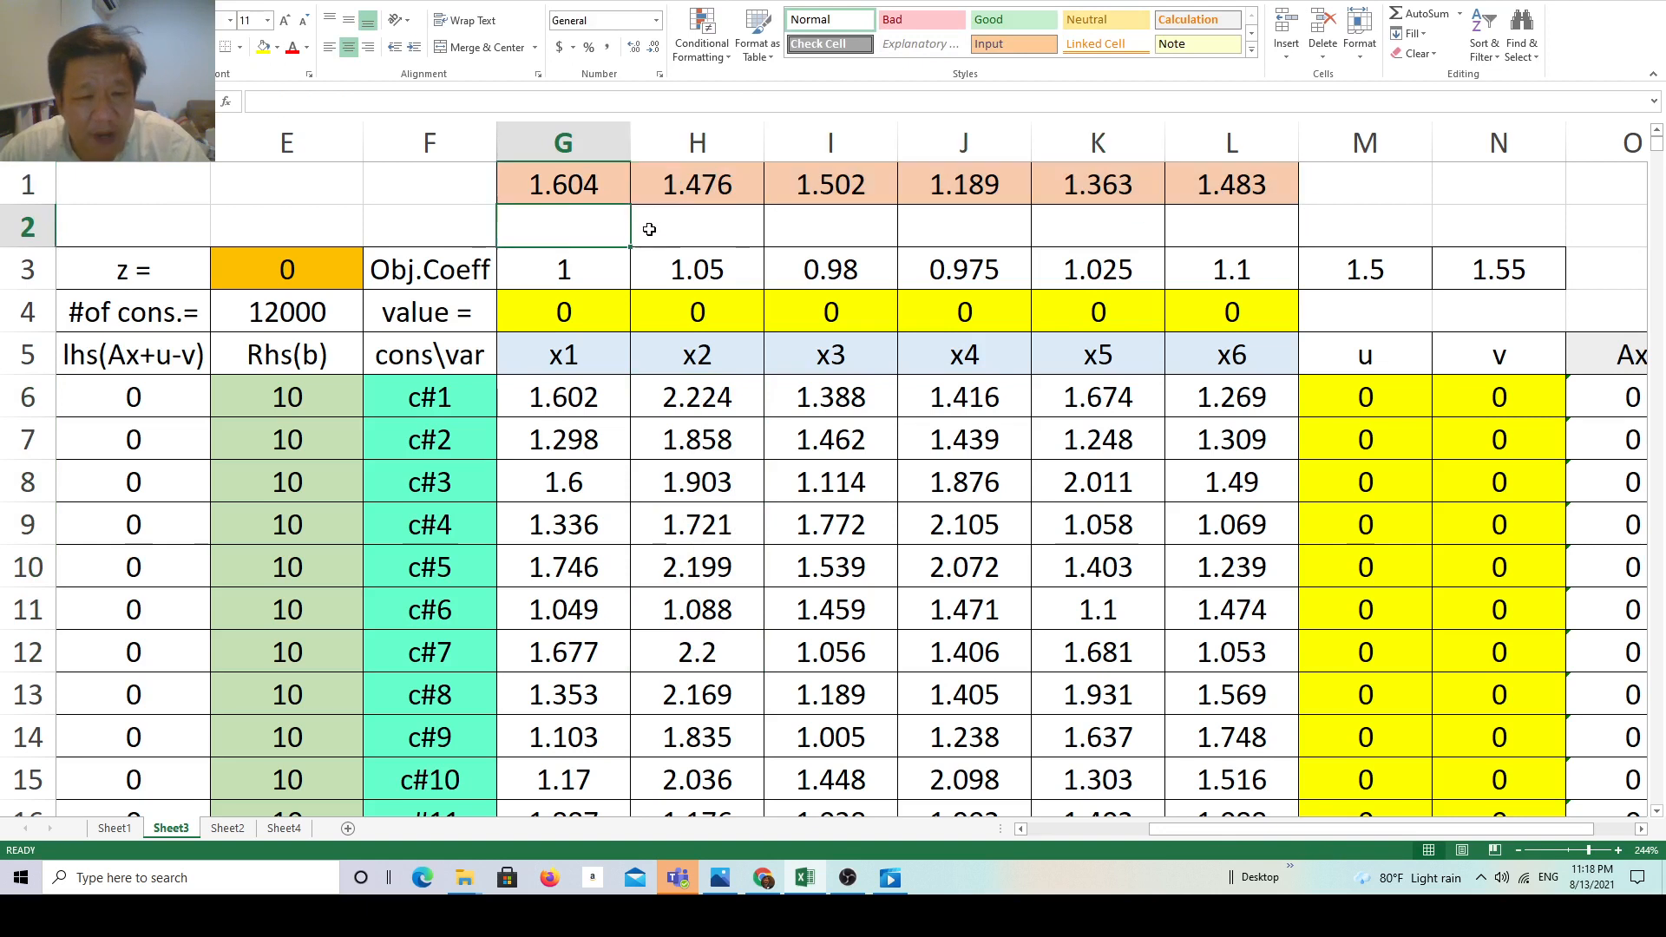
left_click(649, 229)
left_click(881, 229)
left_click(1018, 232)
left_click(1112, 233)
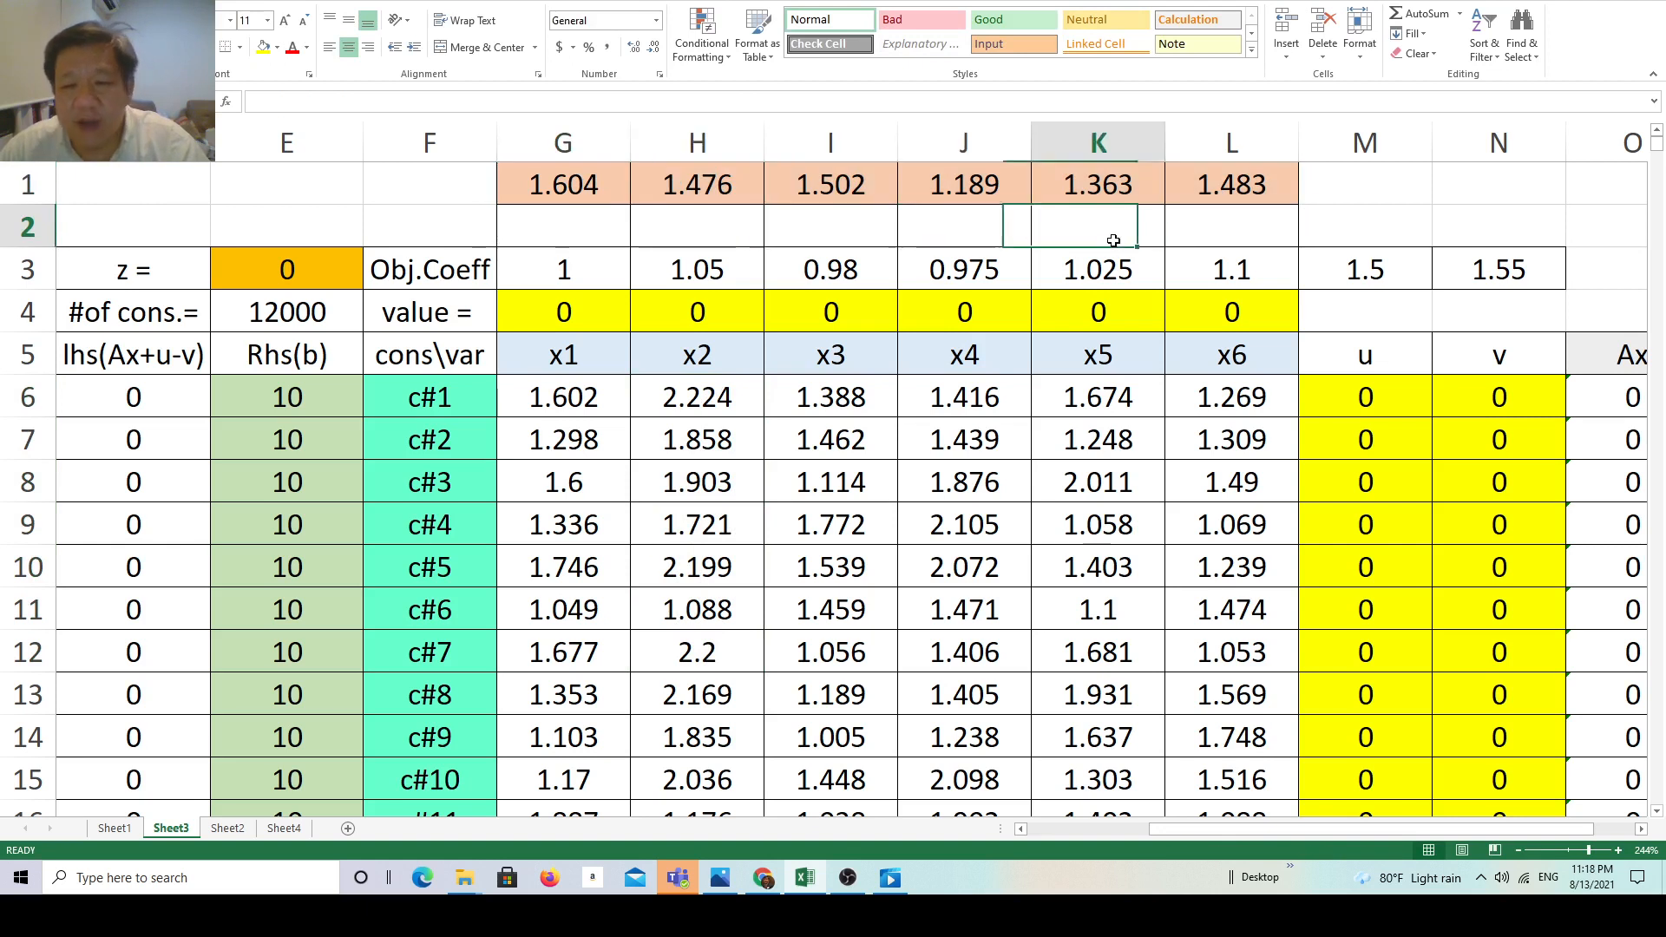
left_click(1201, 233)
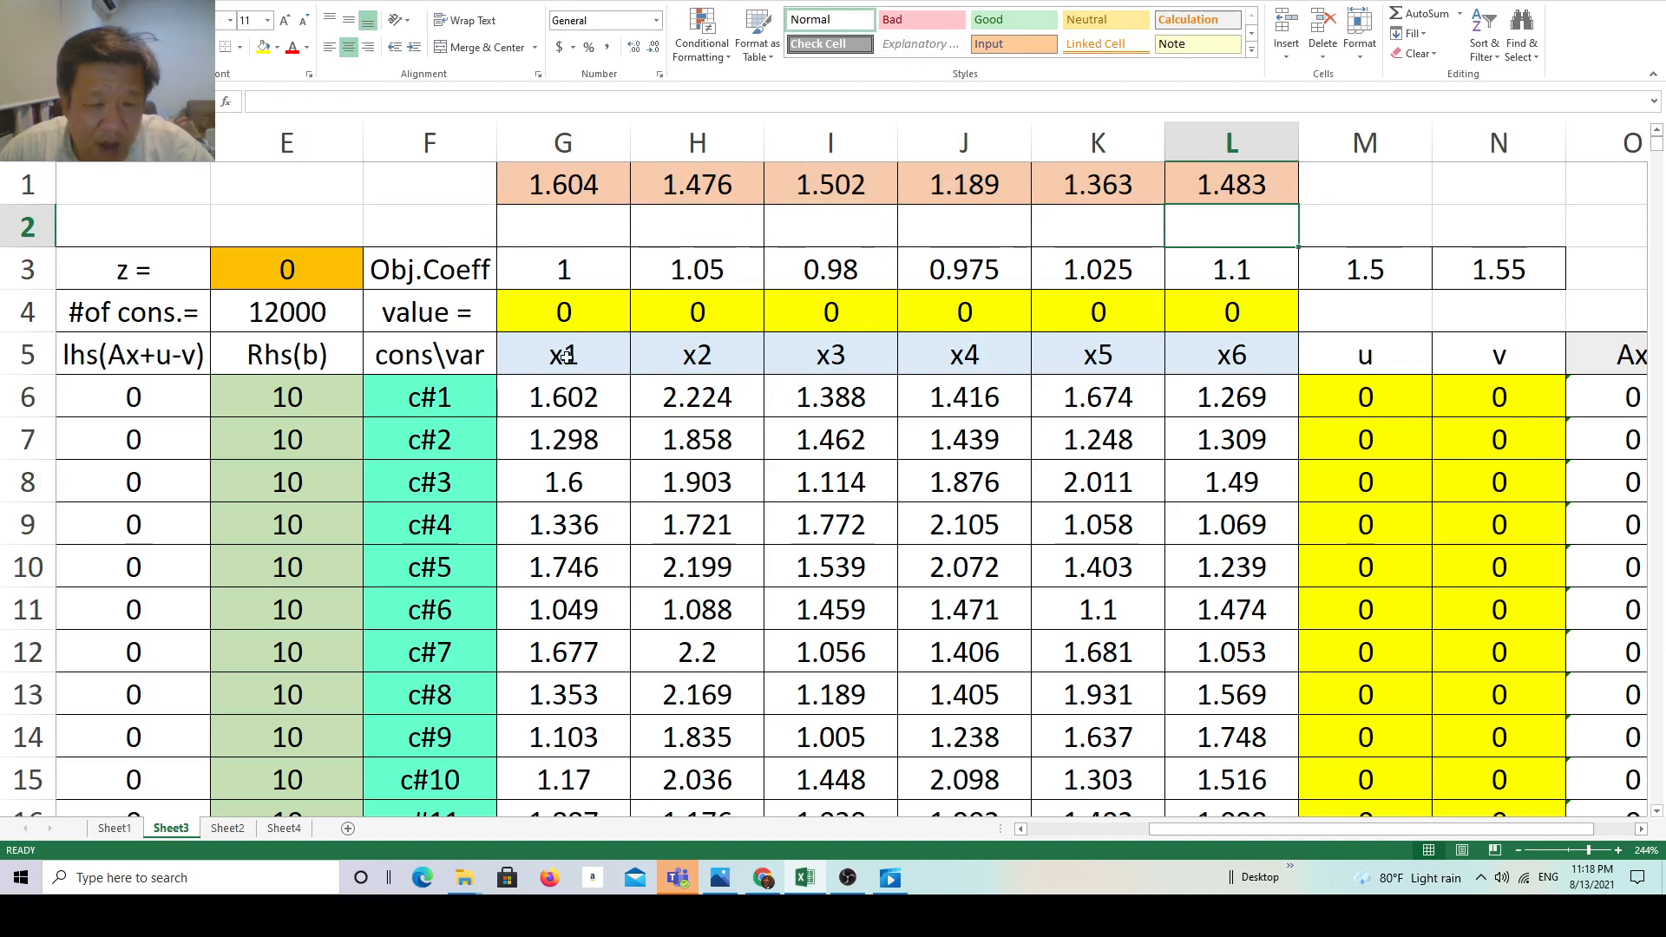
left_click(566, 360)
left_click_drag(566, 360, 1205, 359)
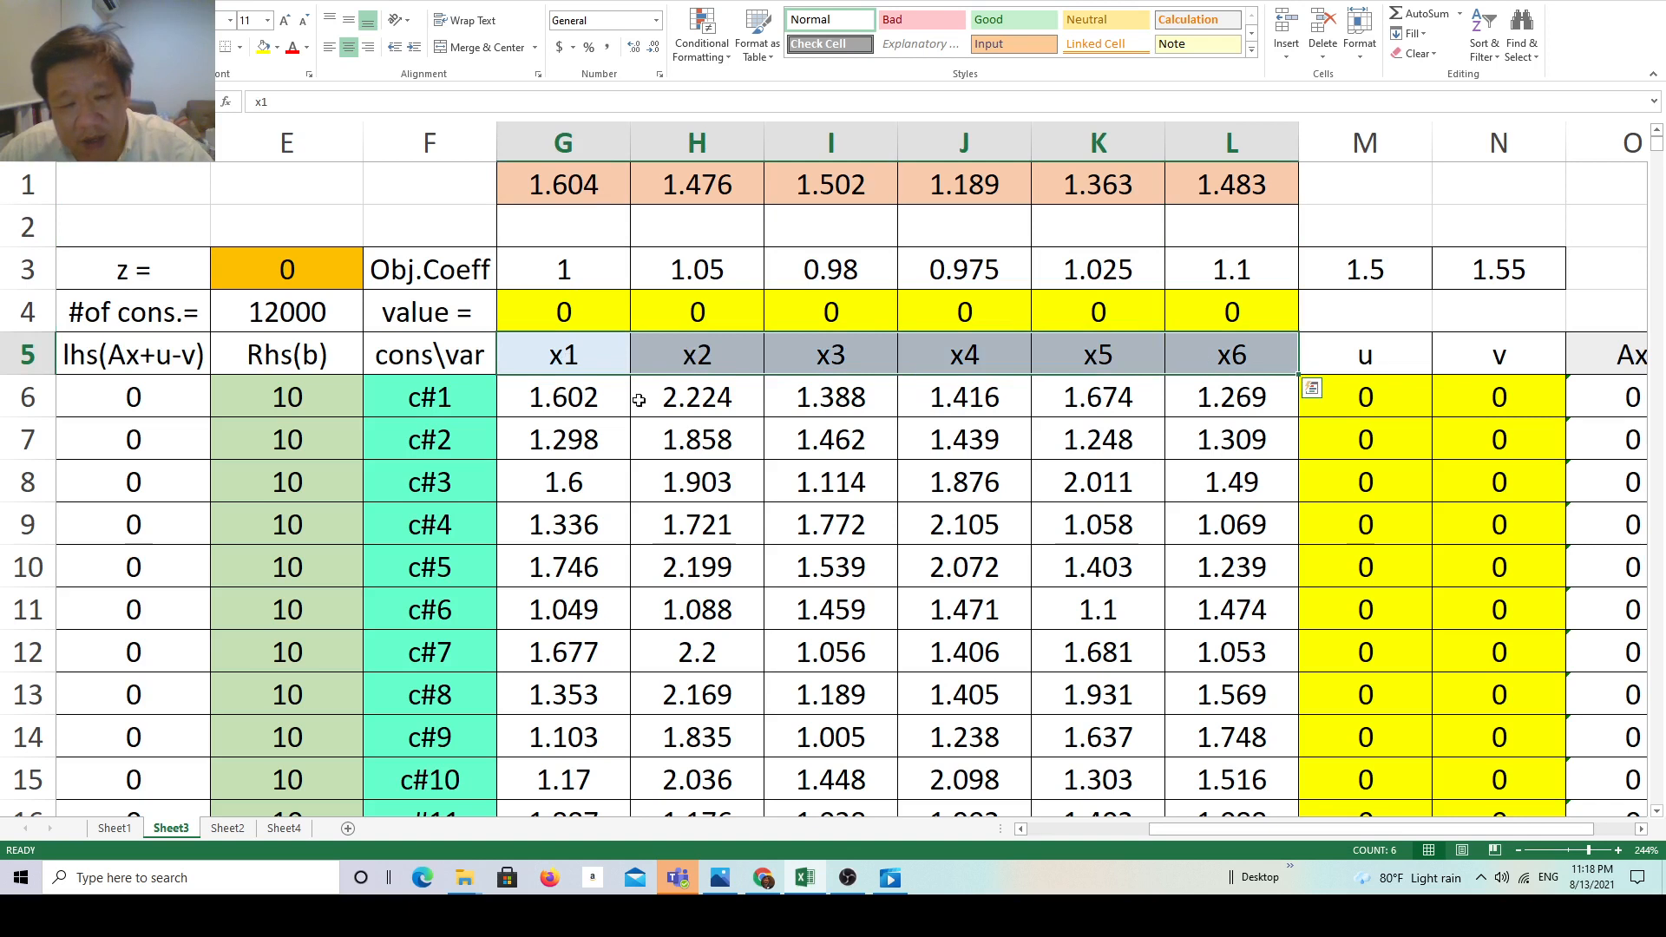
Step: Compare the x1 coefficient of constraint c#1 with the random formula cells G1:L1
left_click(593, 400)
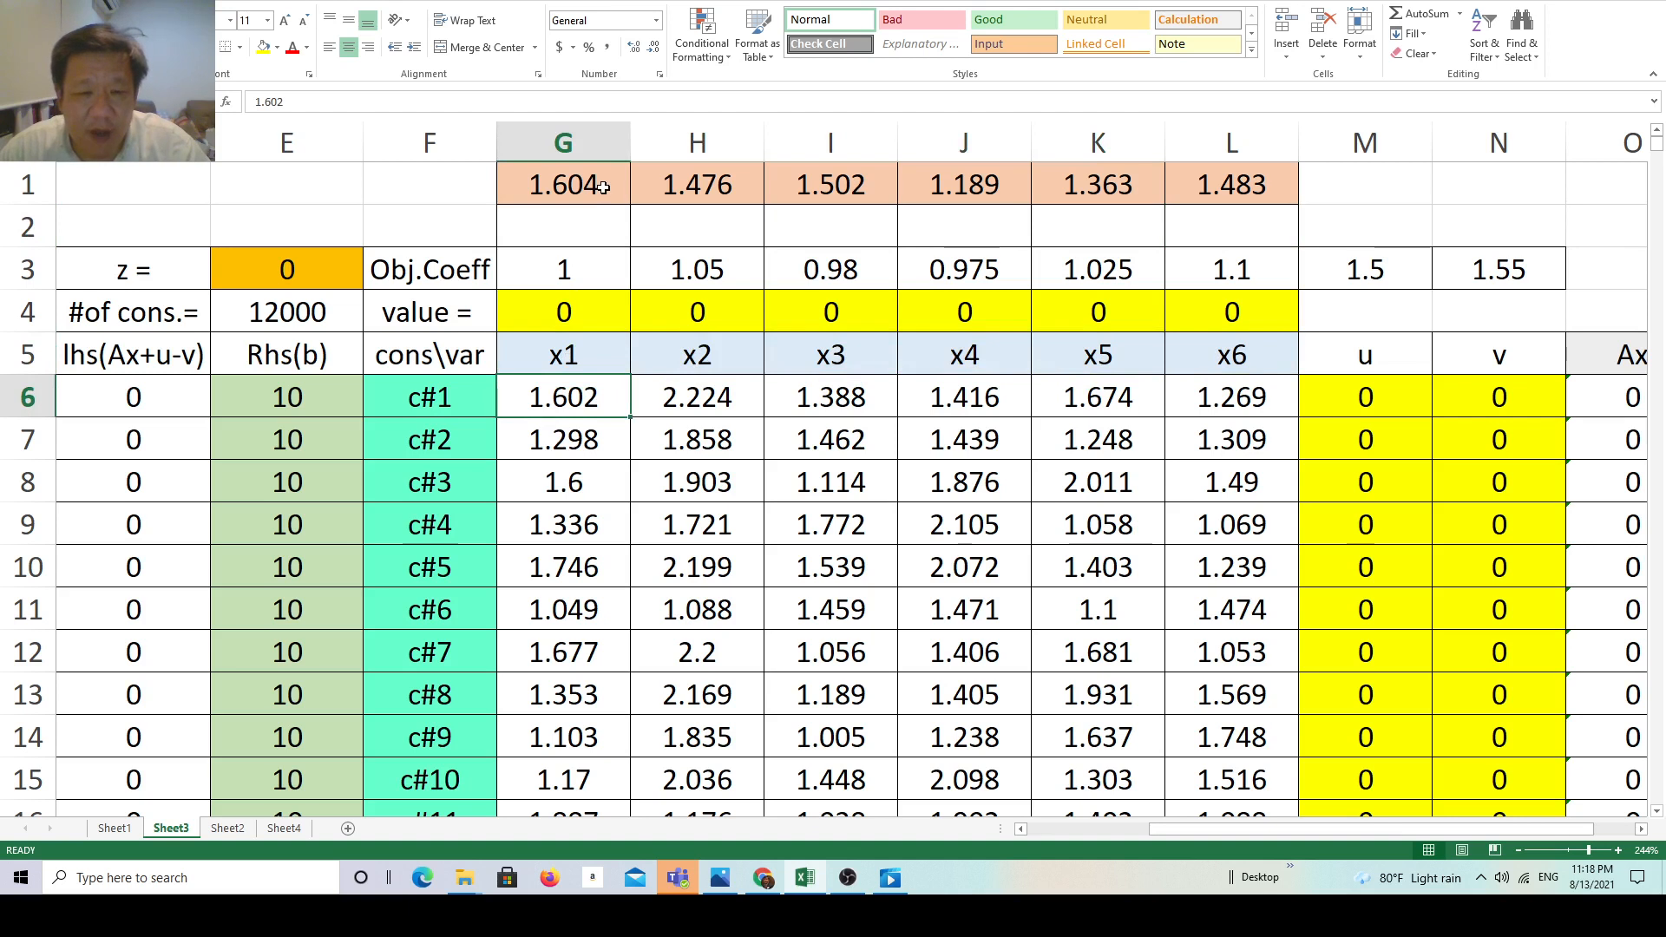
left_click_drag(610, 186, 1215, 190)
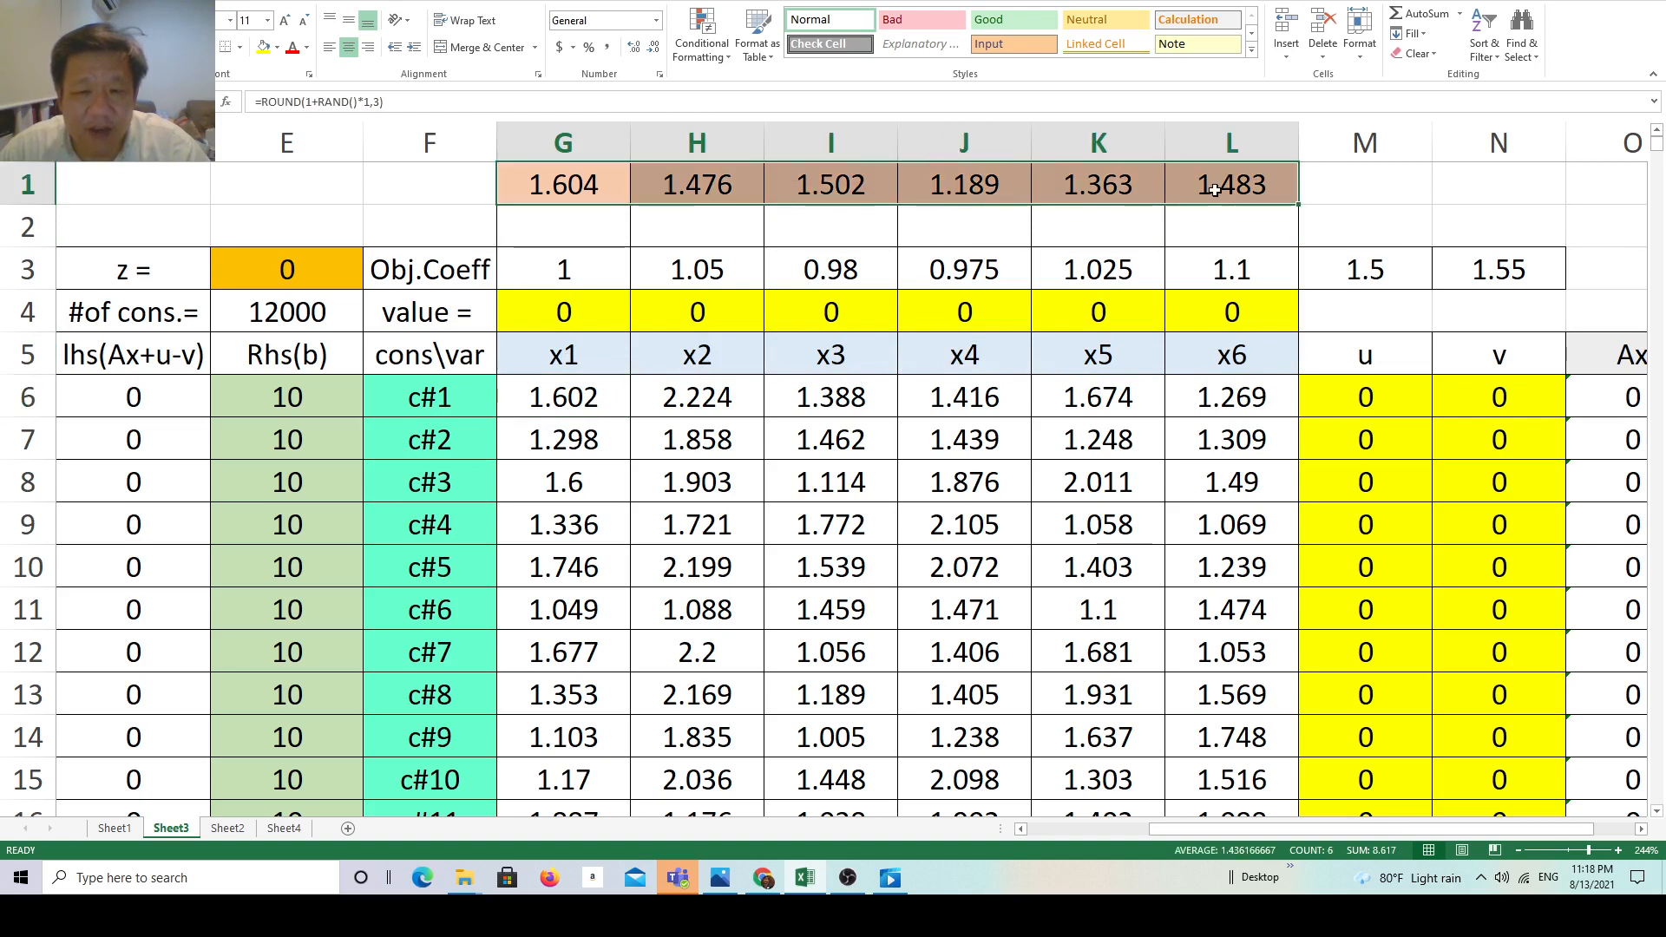
left_click(606, 412)
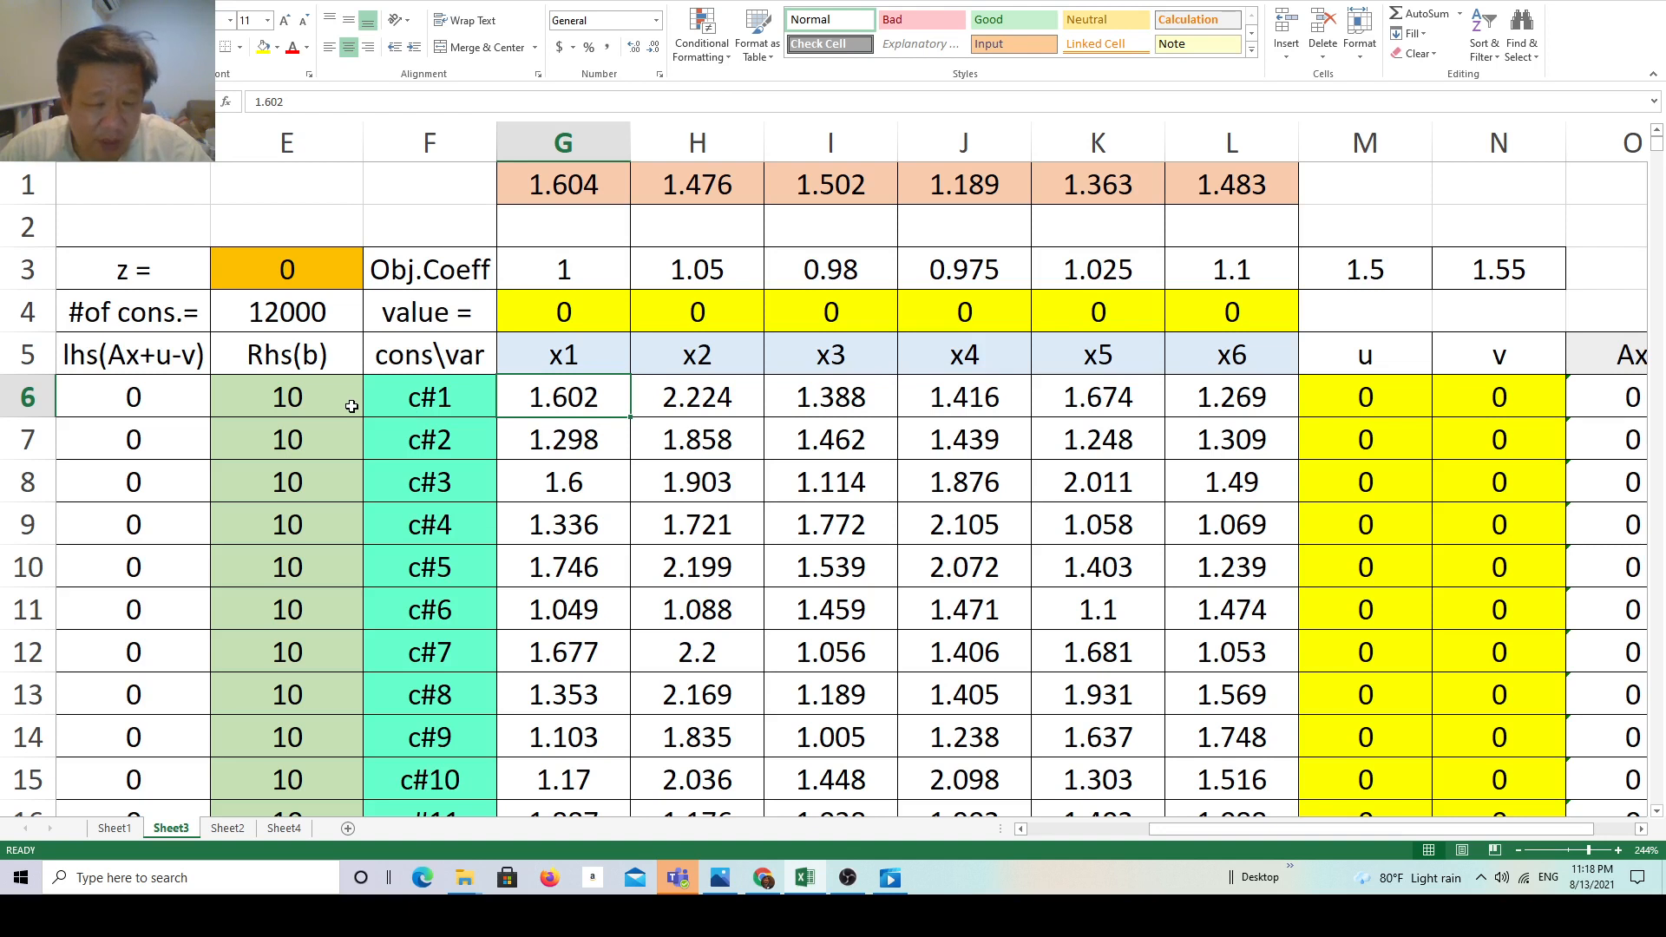
Step: Highlight the Rhs(b) values from constraint c#1 down to c#44, and return to the c#1 right-hand side
left_click_drag(351, 406, 328, 568)
left_click_drag(312, 411, 289, 662)
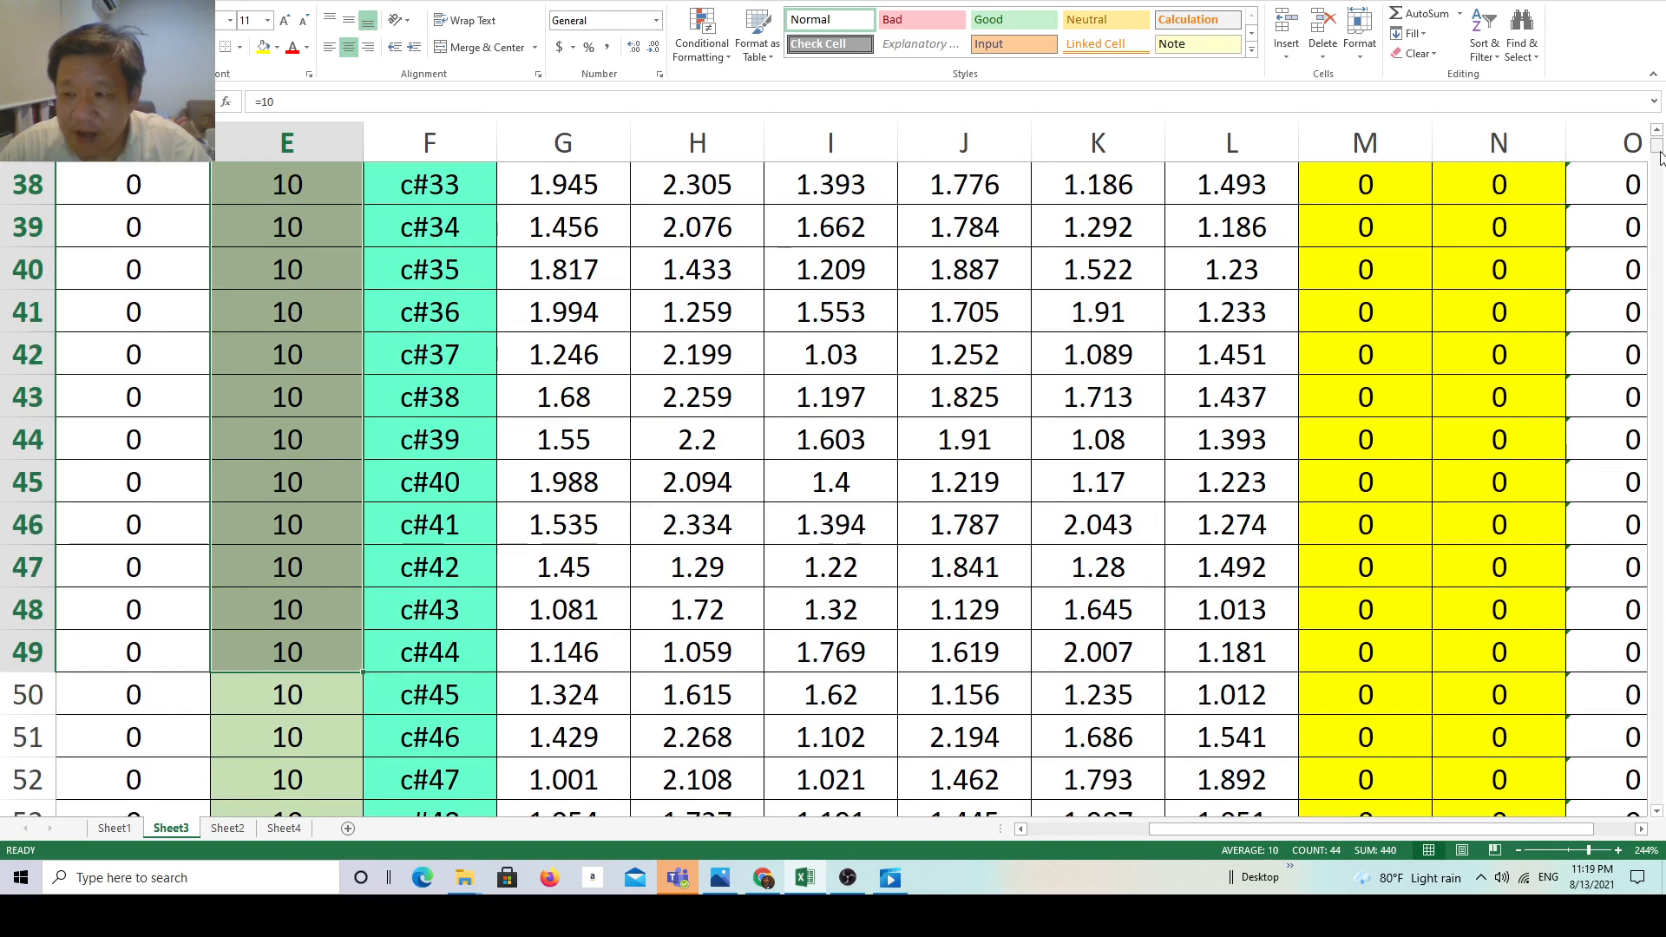
left_click_drag(1658, 147, 1658, 133)
left_click(261, 406)
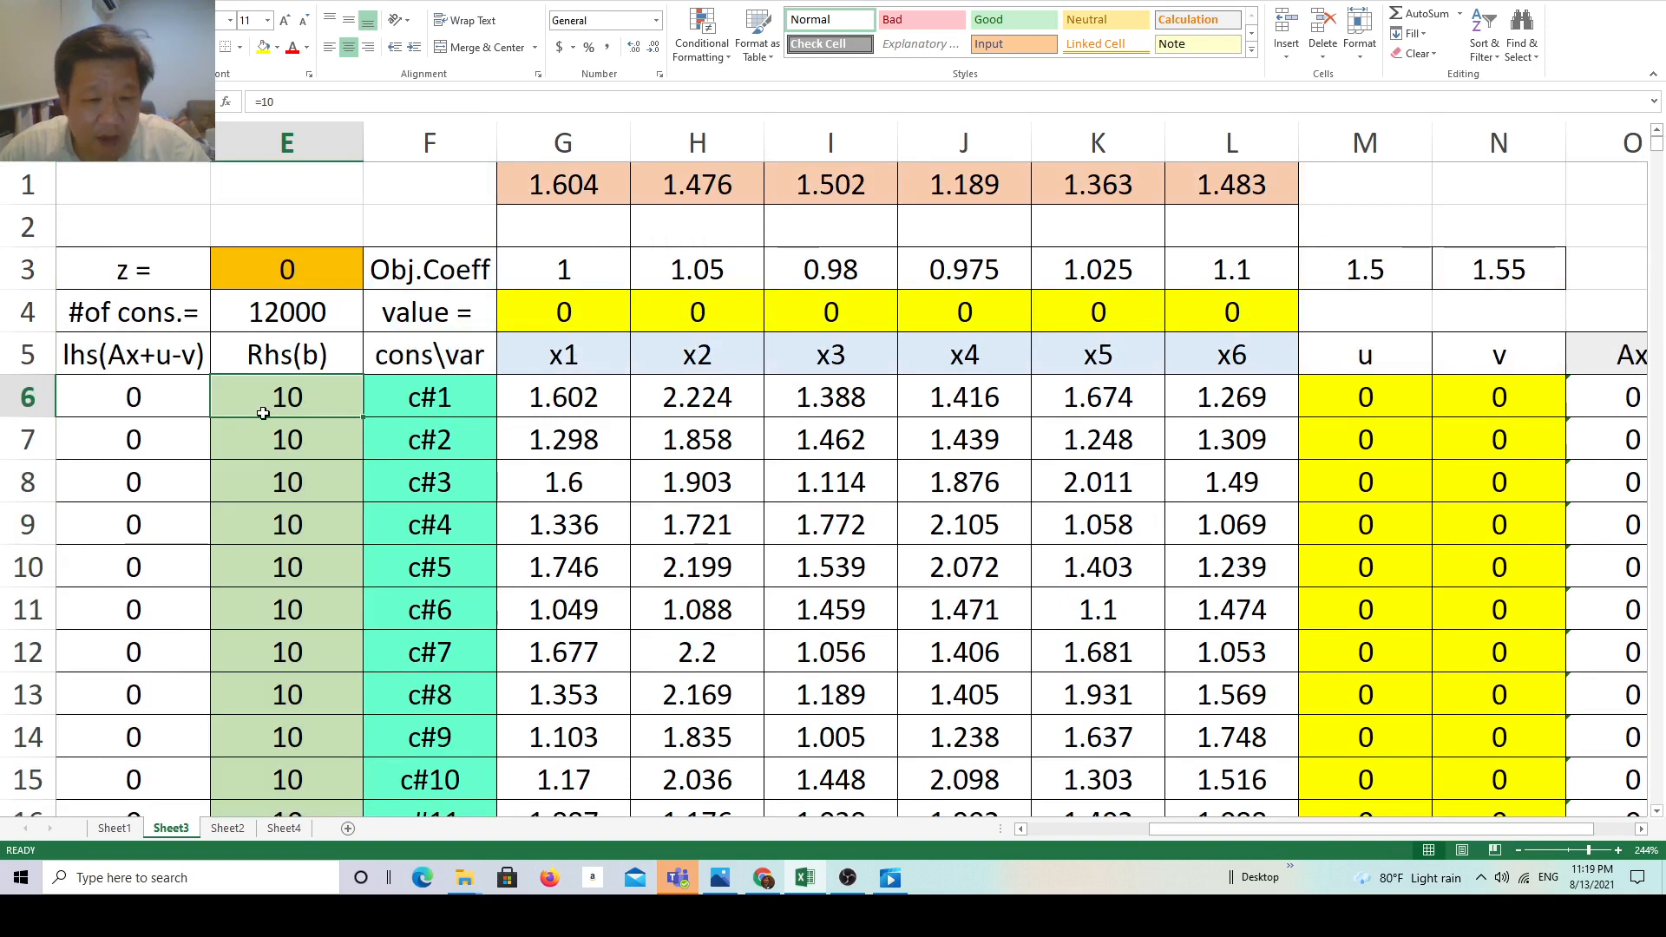
Step: Step through the coefficients of x1, x2 and x3 in constraint c#1
left_click(586, 404)
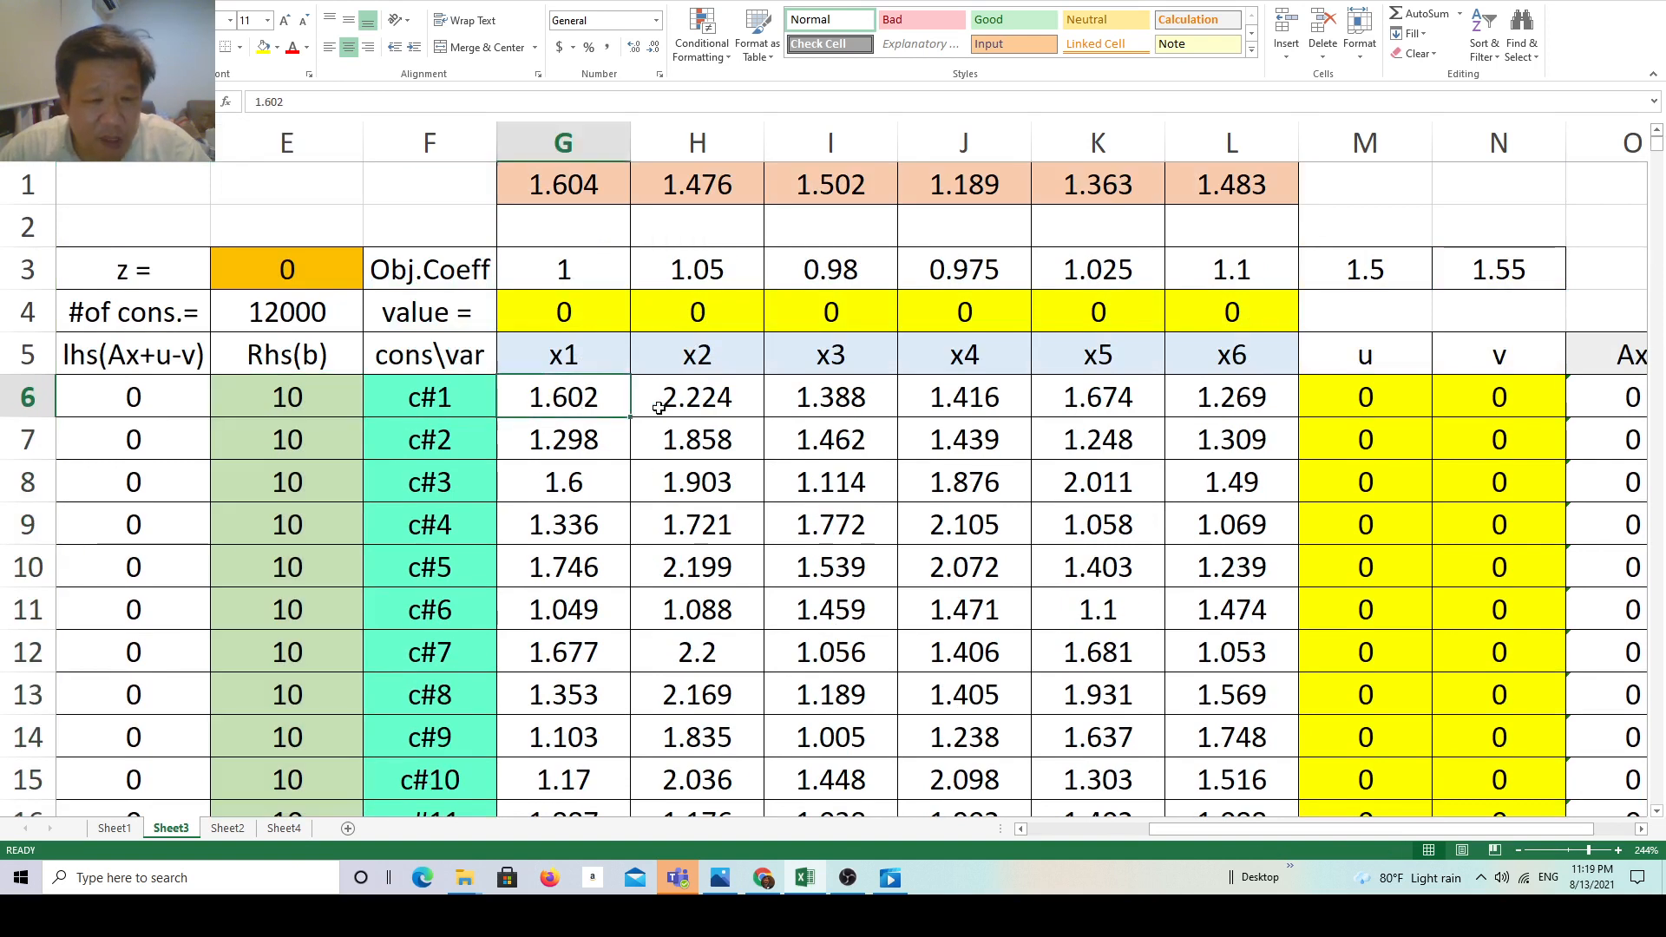
left_click(731, 407)
left_click(815, 408)
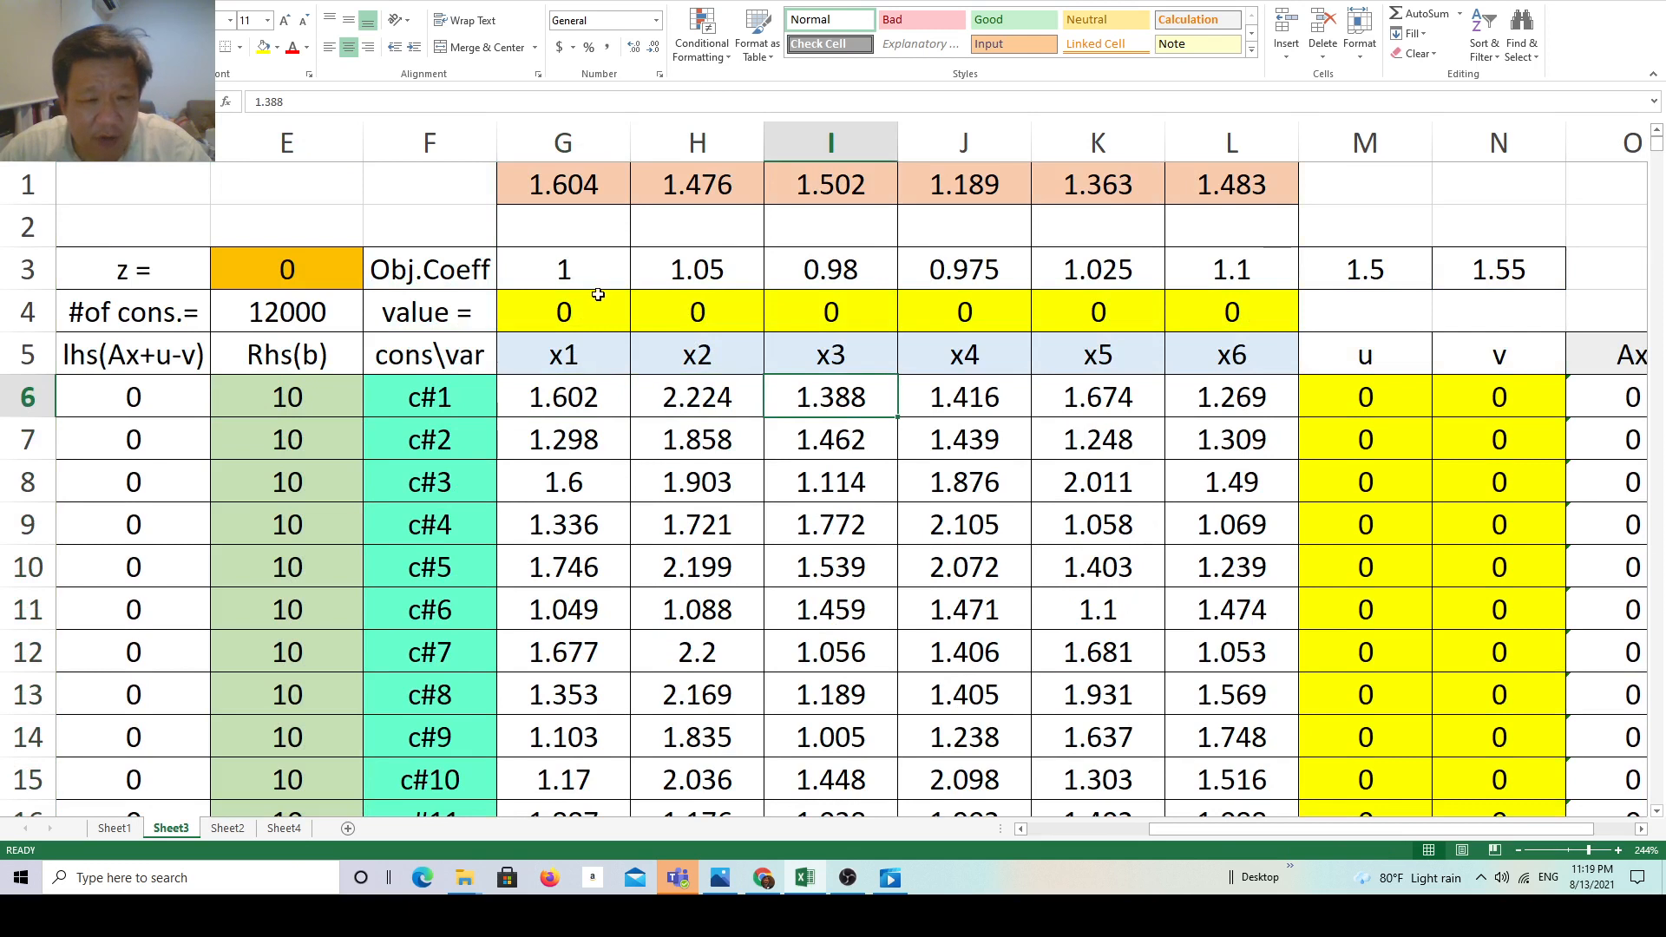
Step: Highlight the decision variable value cells G4:L4 and step through them from x1 to x5
left_click_drag(597, 312, 1187, 318)
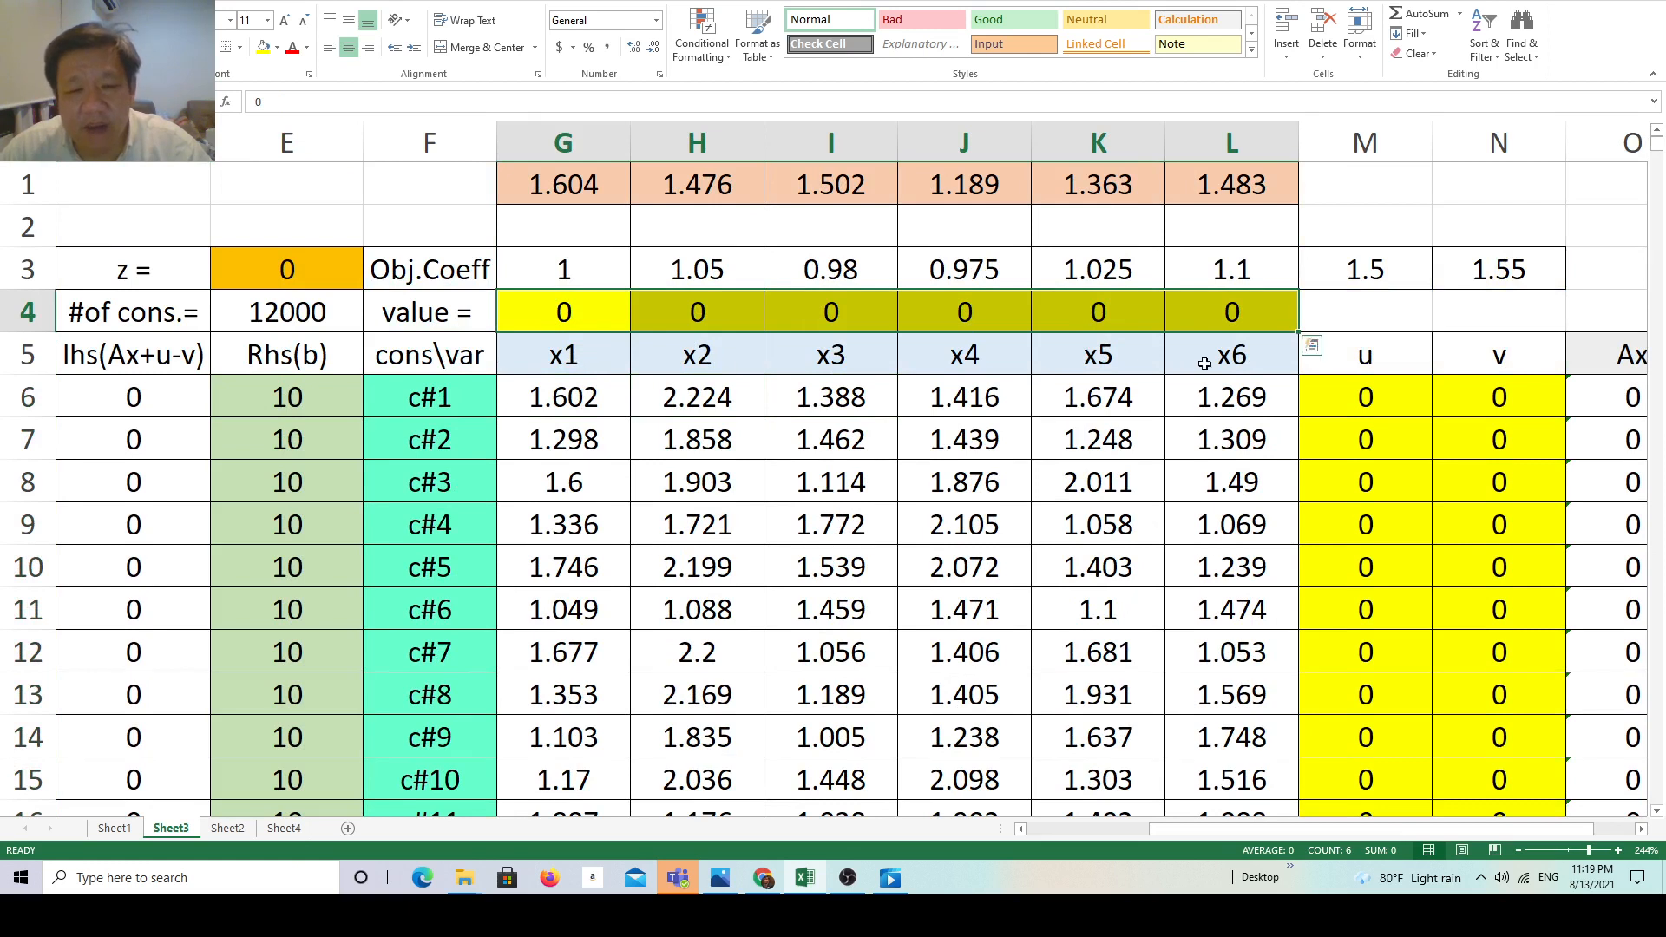
left_click(604, 312)
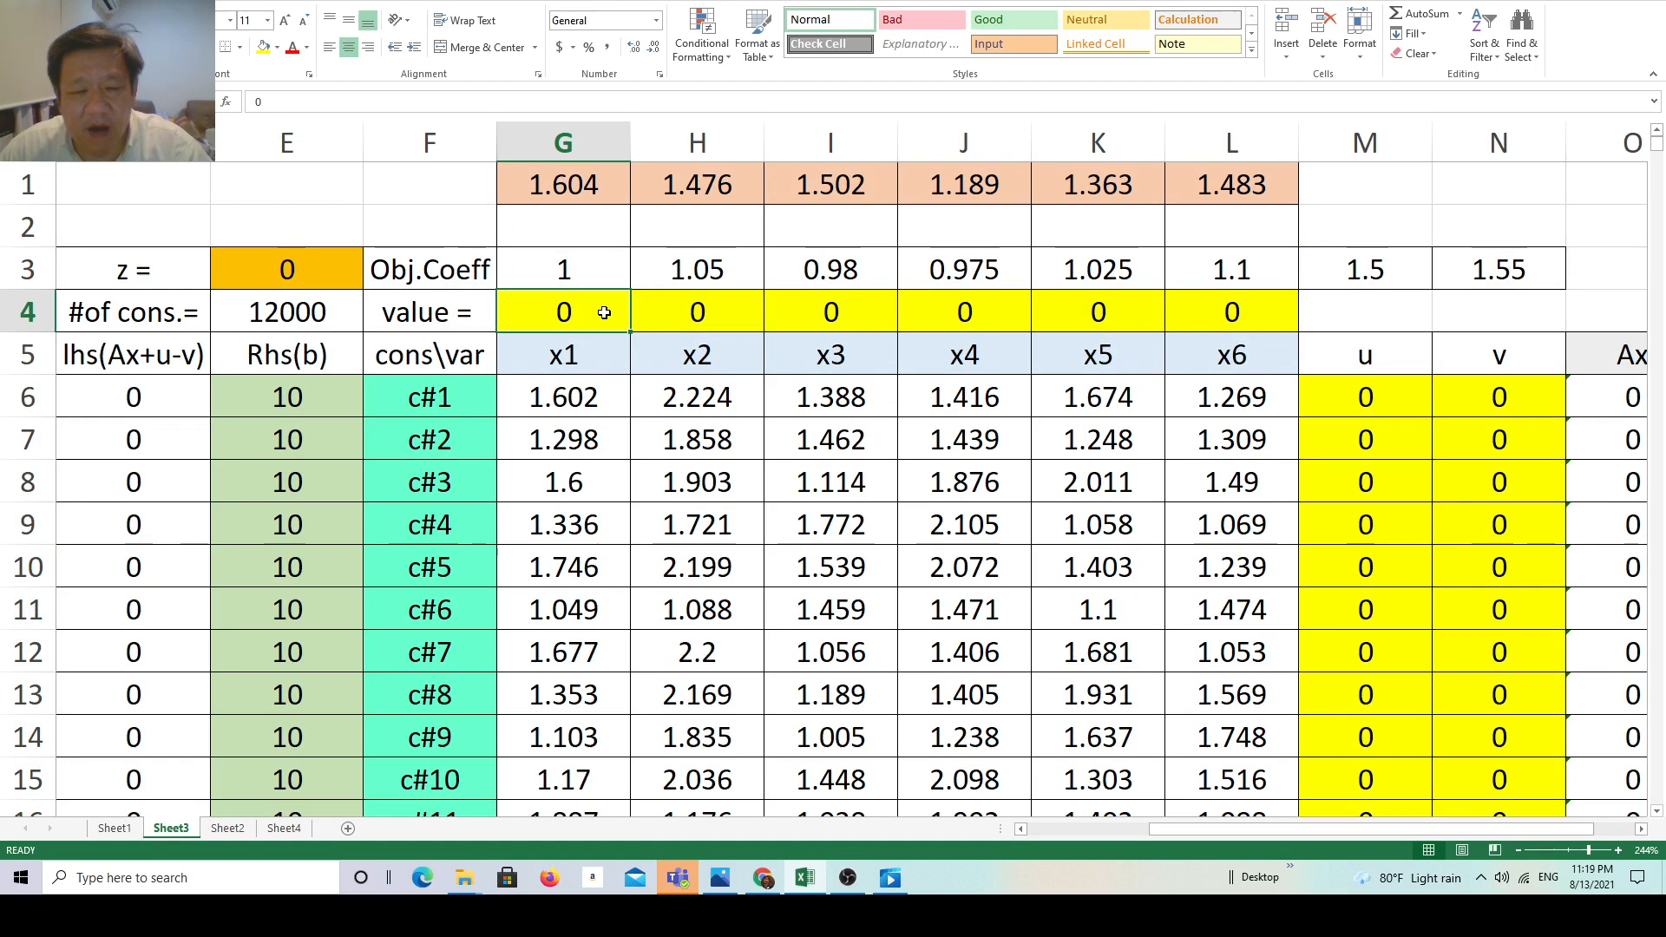
left_click(658, 314)
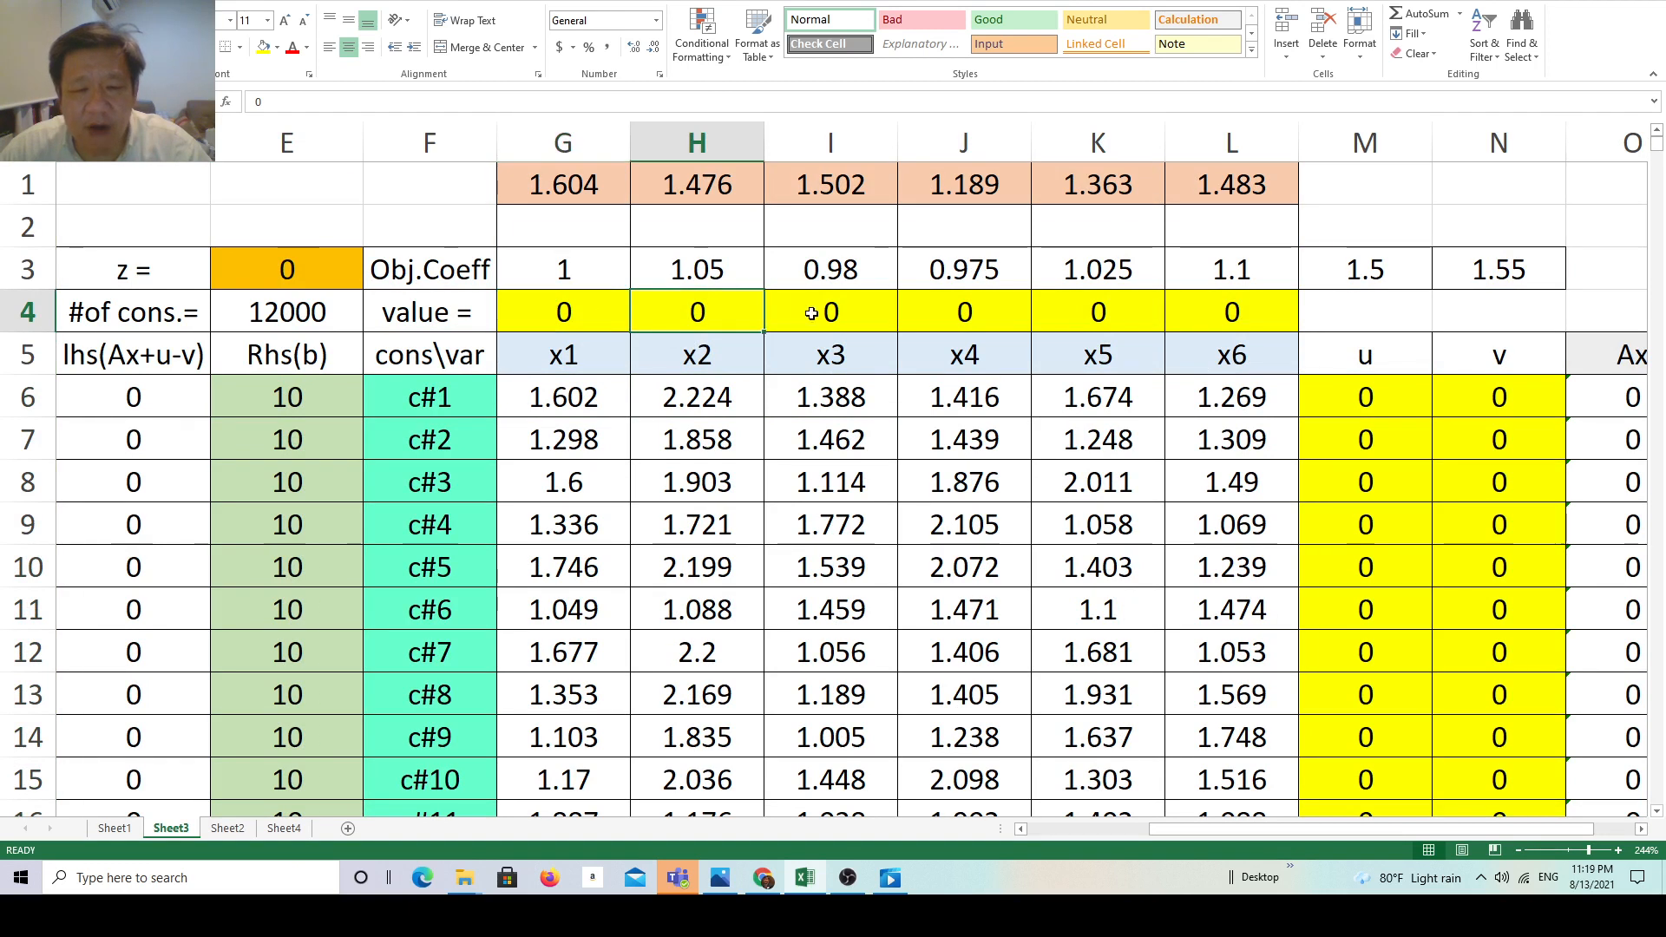
left_click(871, 313)
left_click(966, 320)
left_click(1080, 313)
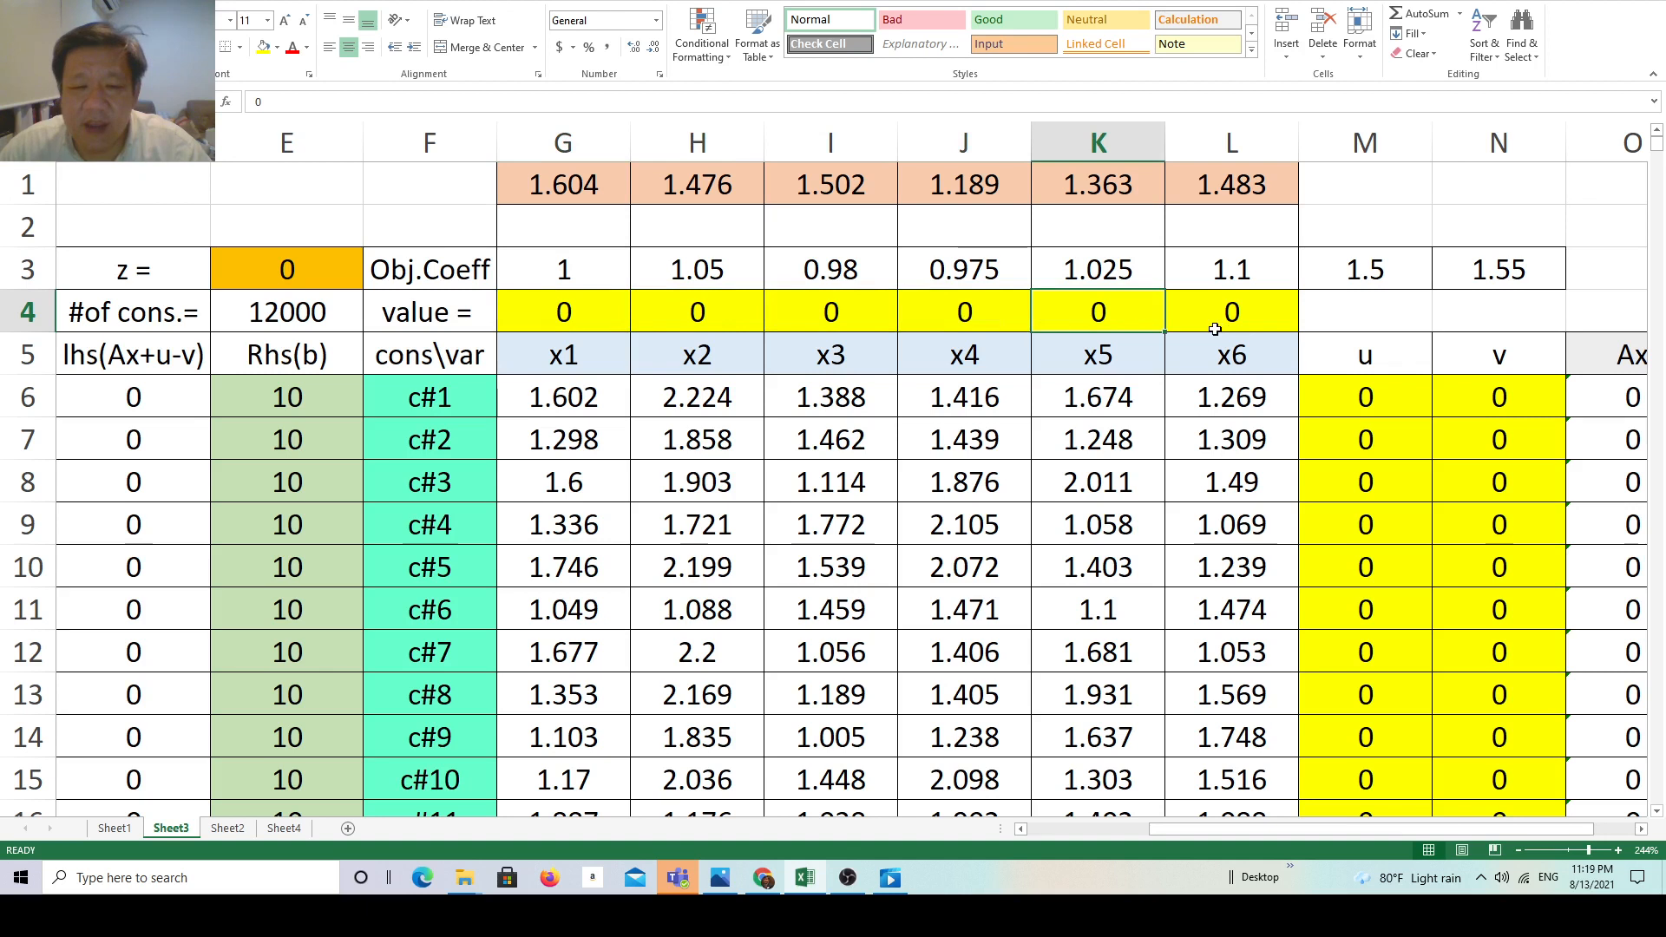
Step: Highlight the c#1 coefficient row G6:L6 and compare it with the random formula cells G1:L1
left_click_drag(586, 397, 1284, 415)
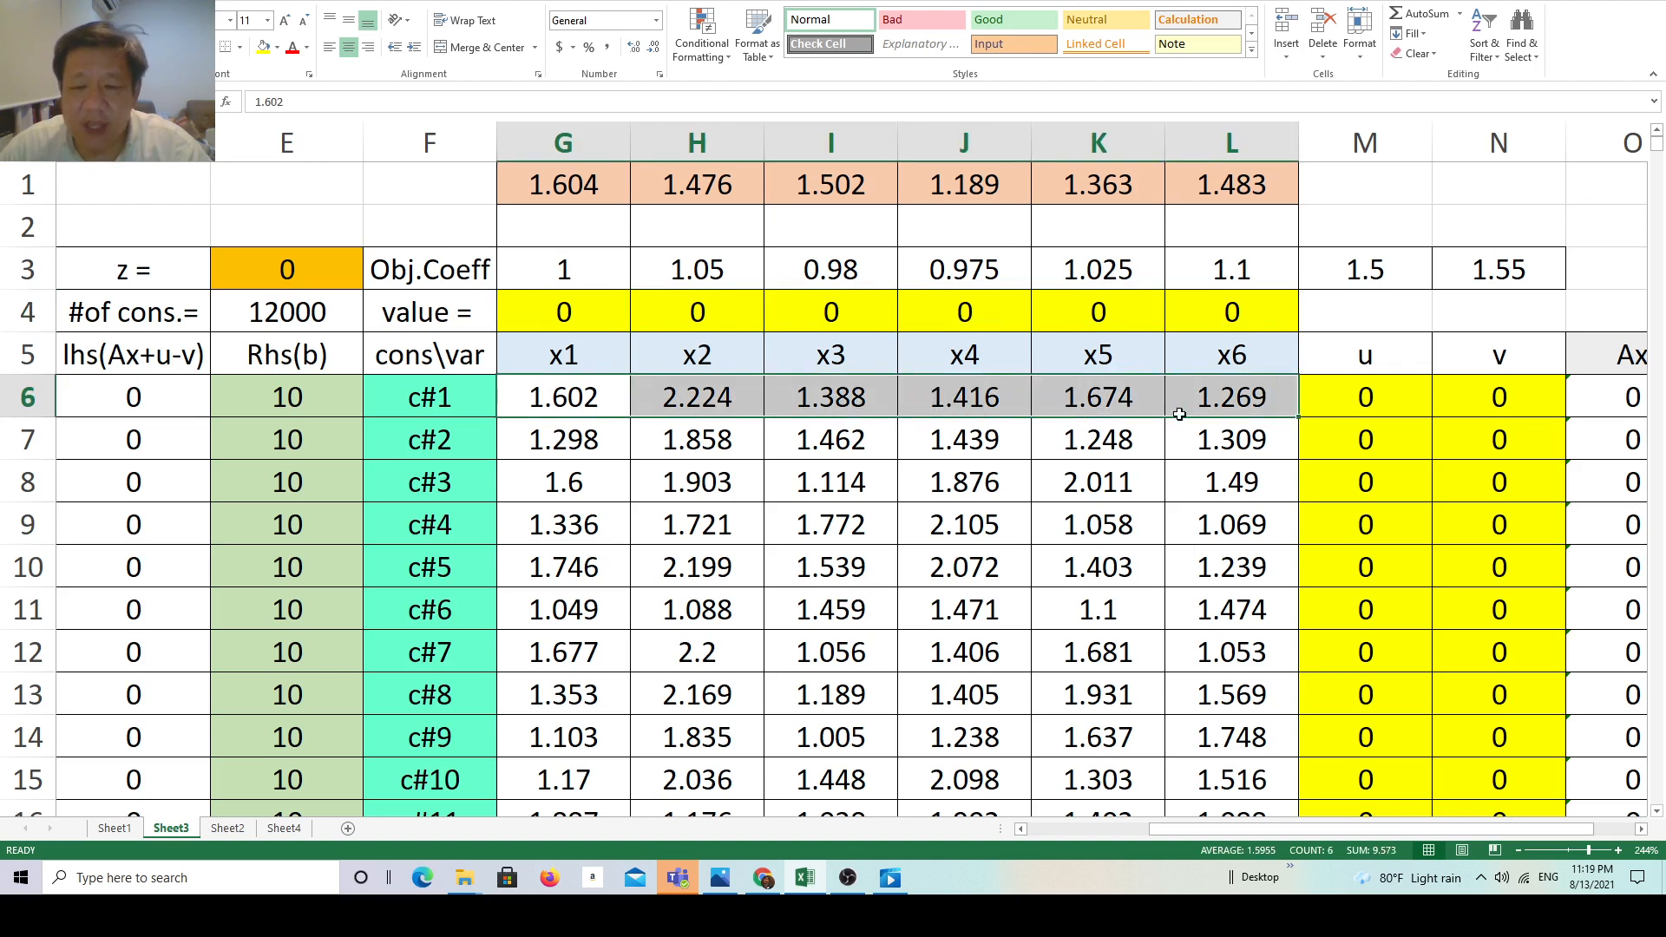
left_click(570, 404)
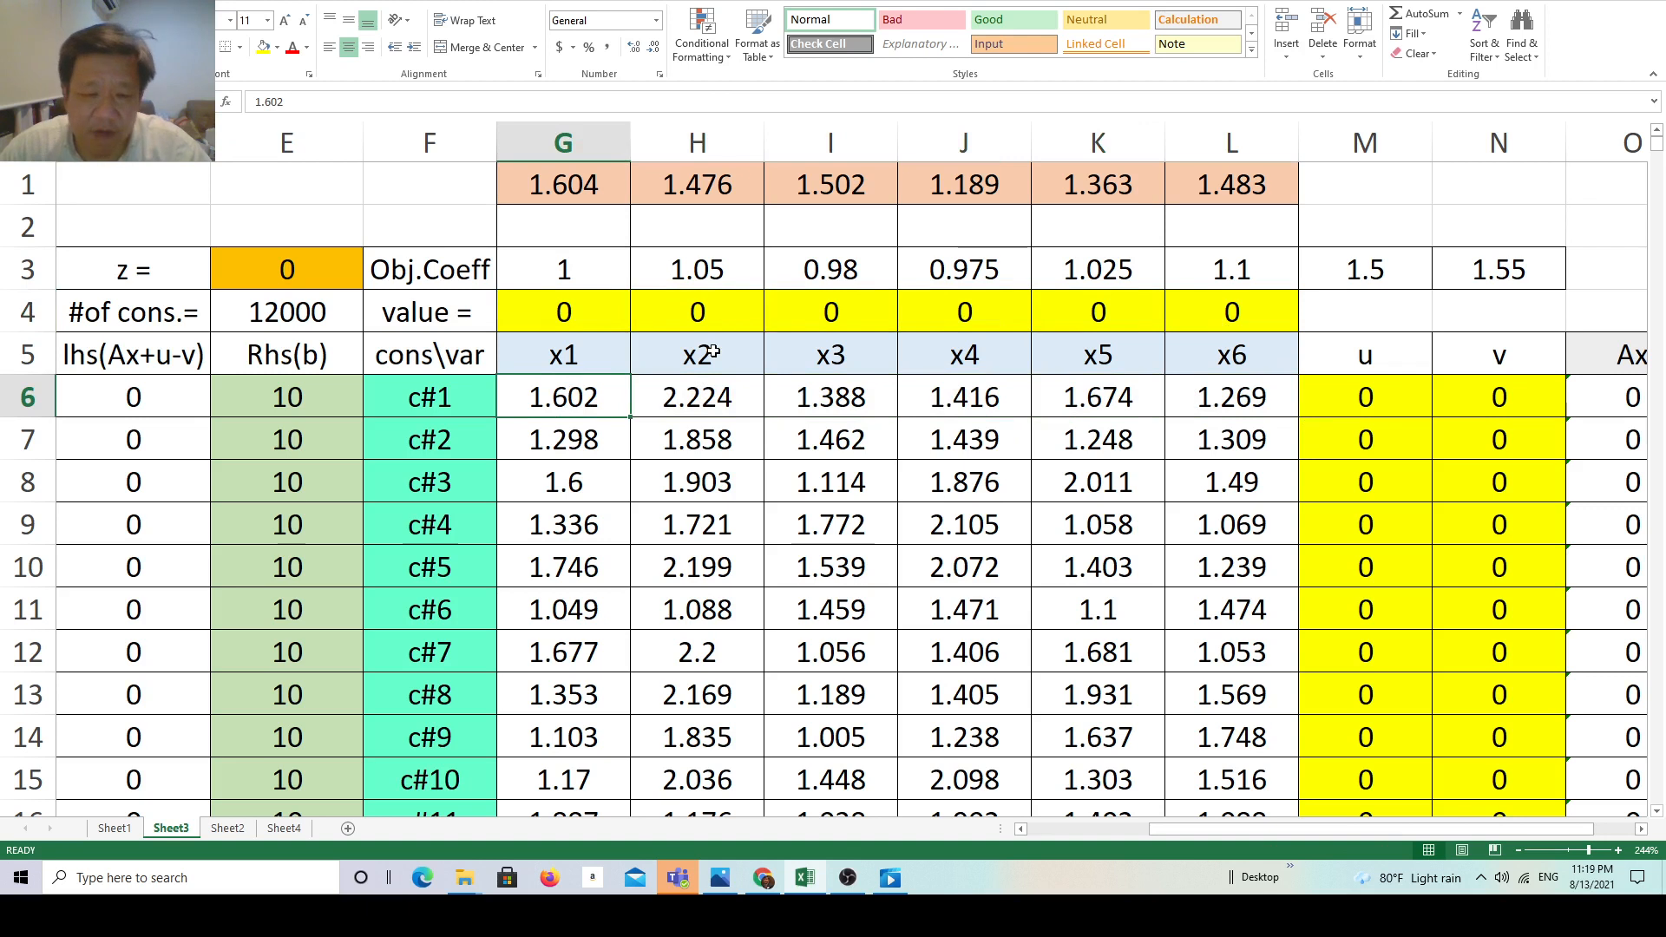
left_click_drag(608, 406, 1206, 415)
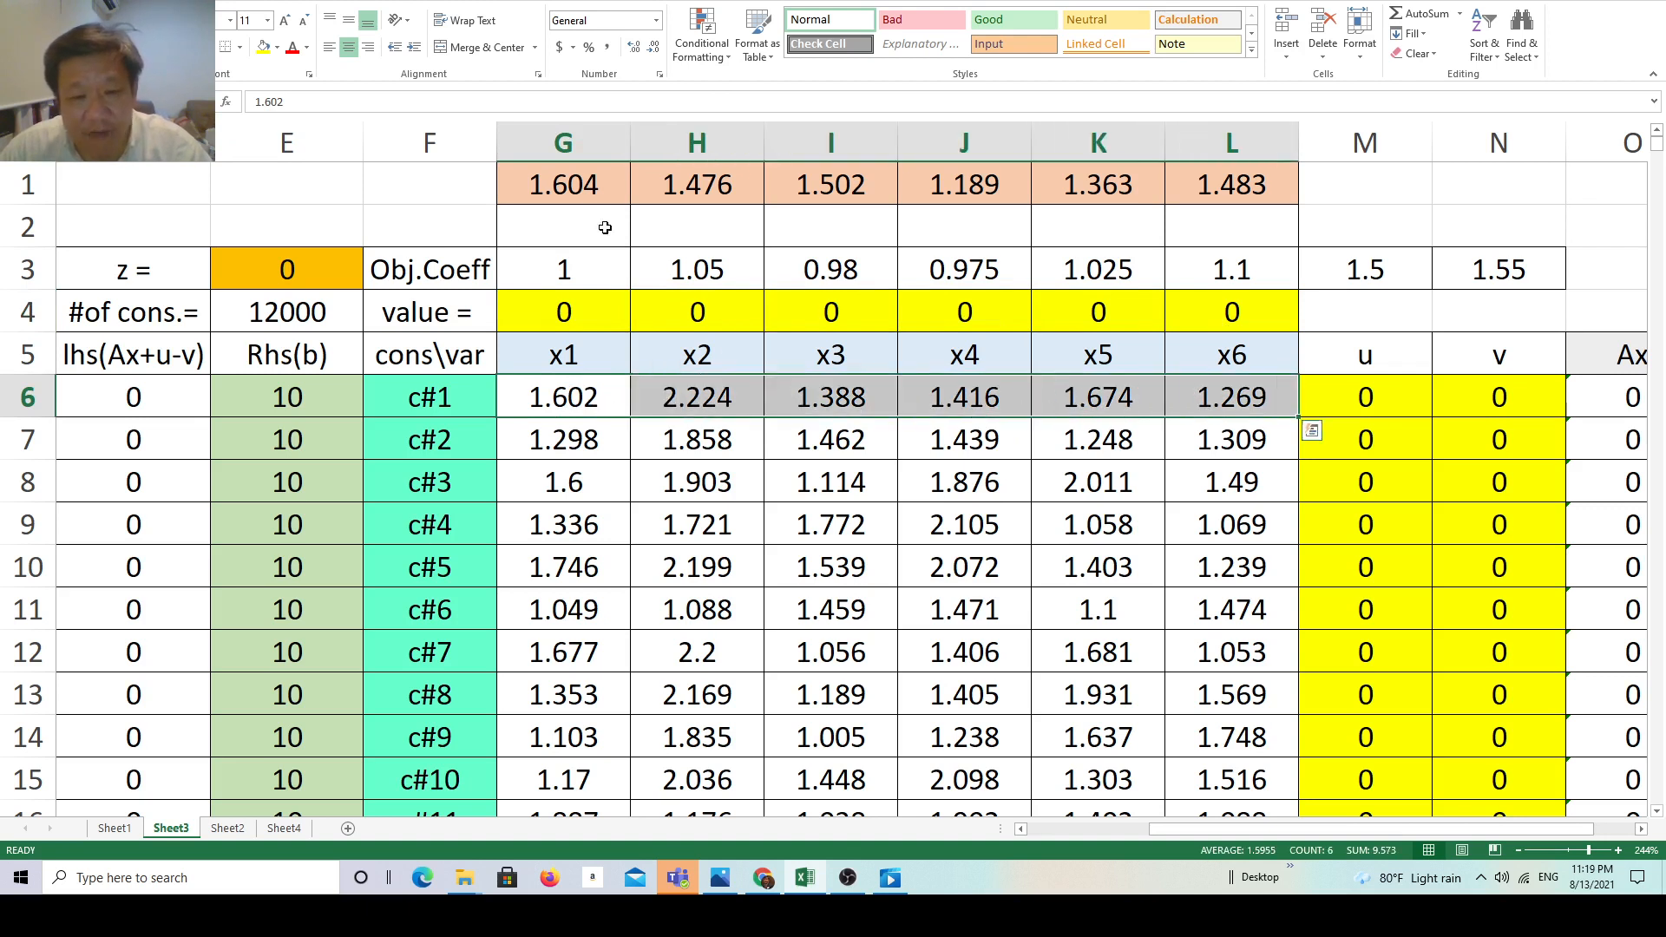
left_click_drag(592, 205, 1175, 184)
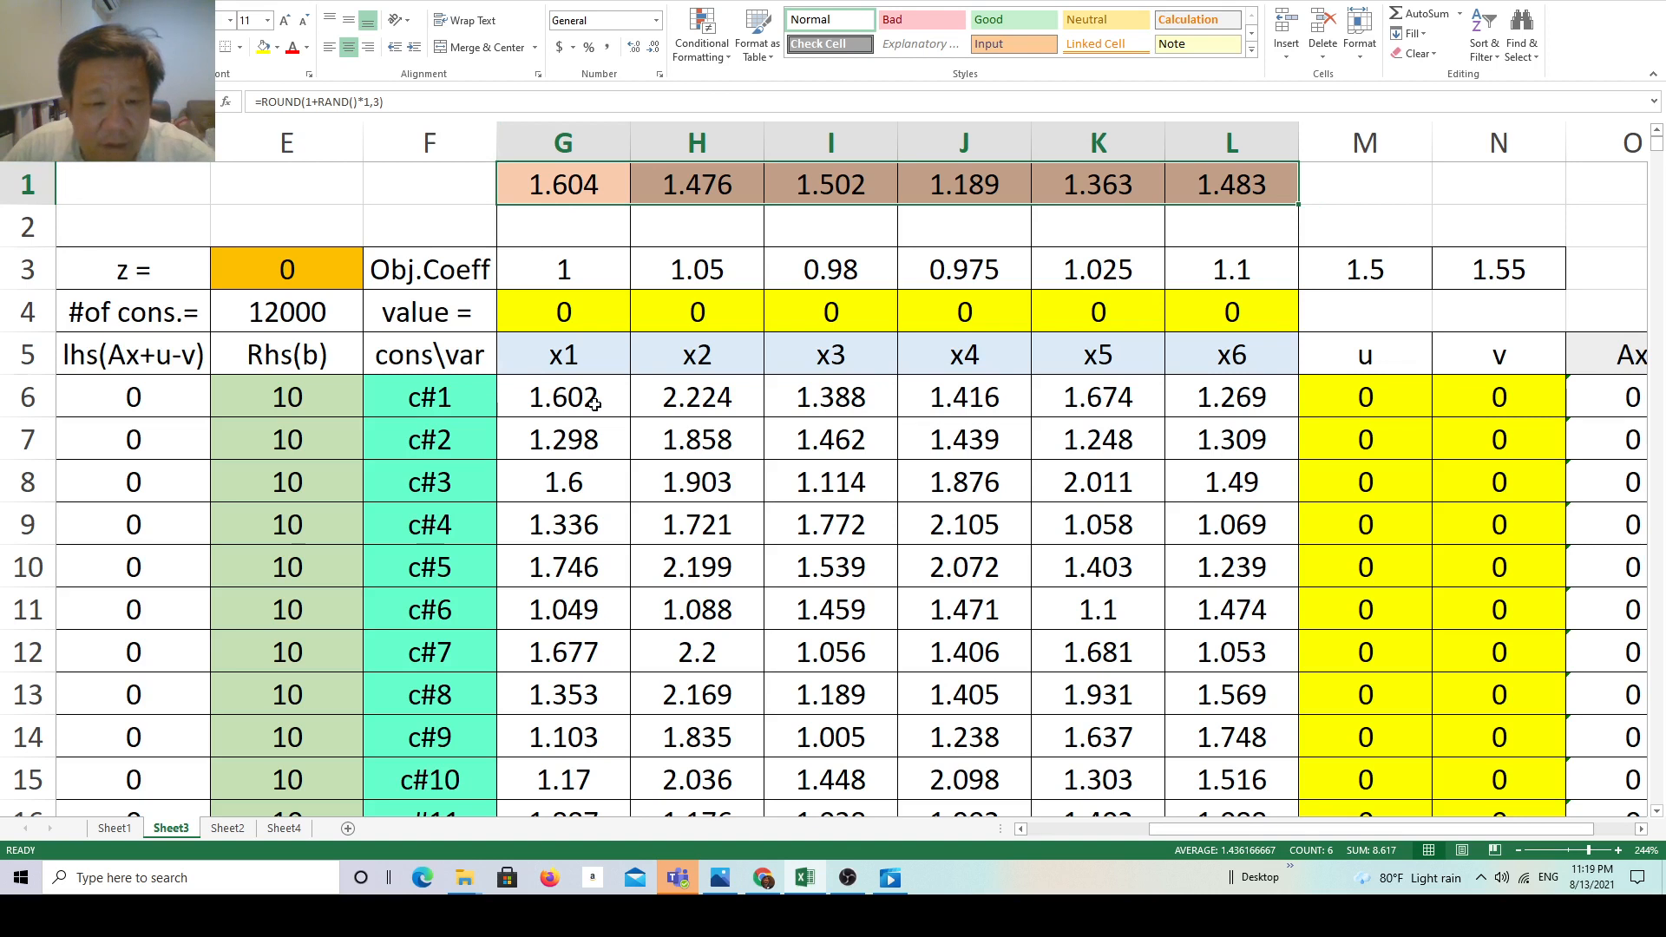
left_click_drag(596, 398, 1205, 397)
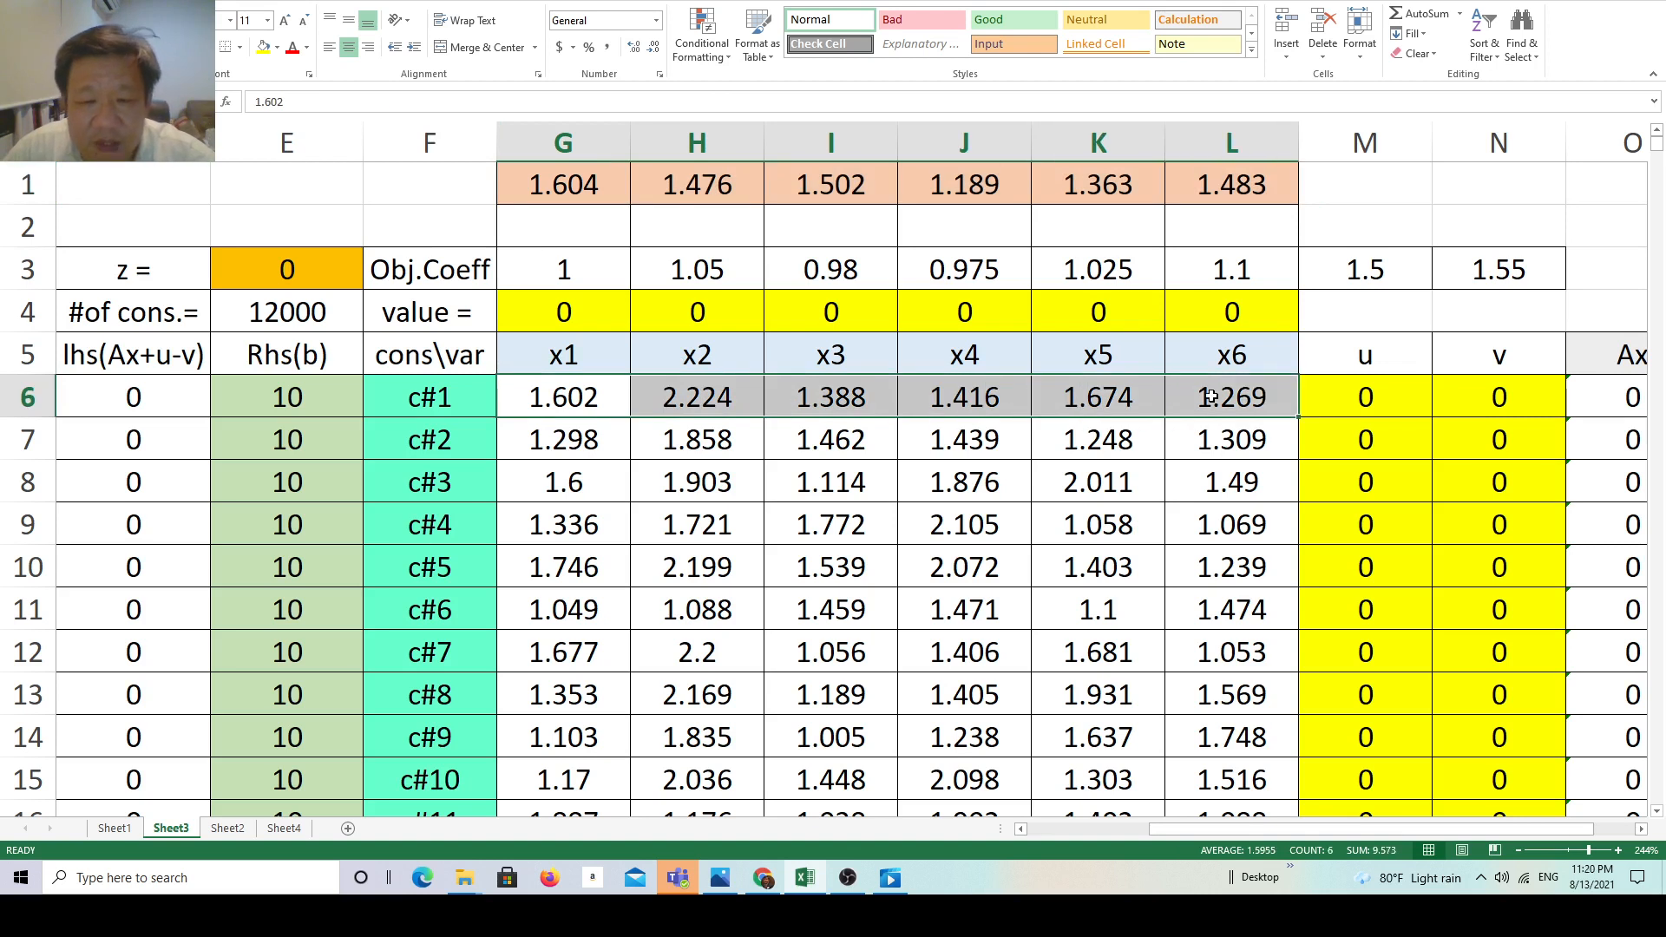
left_click_drag(572, 399, 1185, 406)
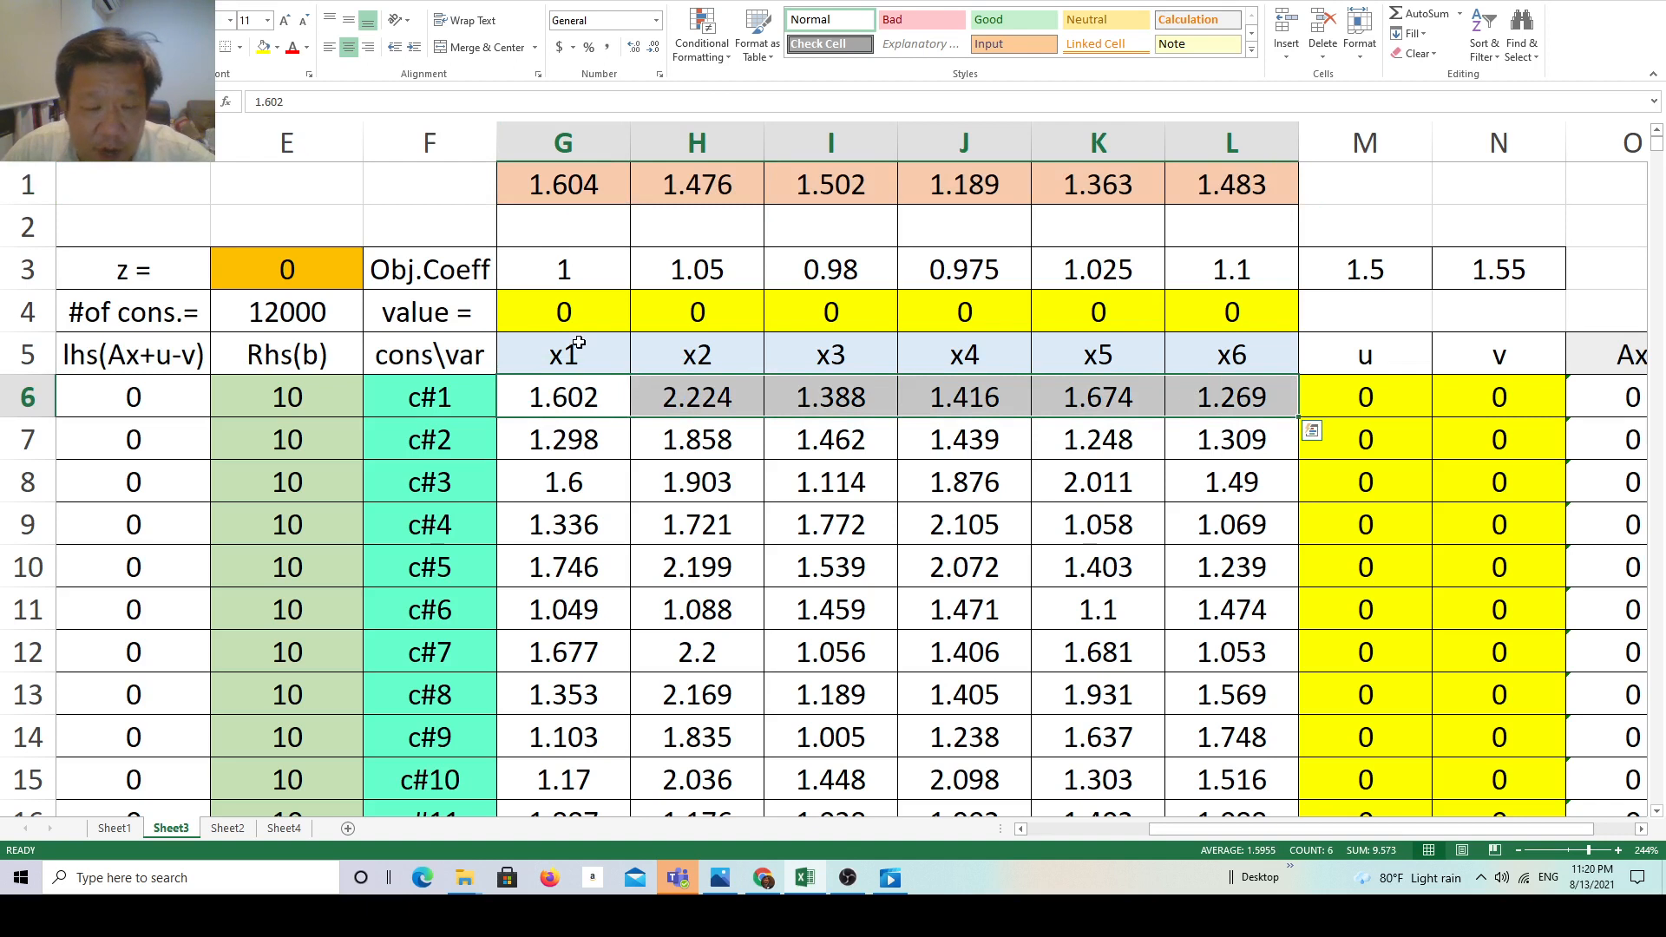
Step: Inspect the random coefficient formulas in G1 and H1 that generate the x1 and x2 columns
left_click(593, 184)
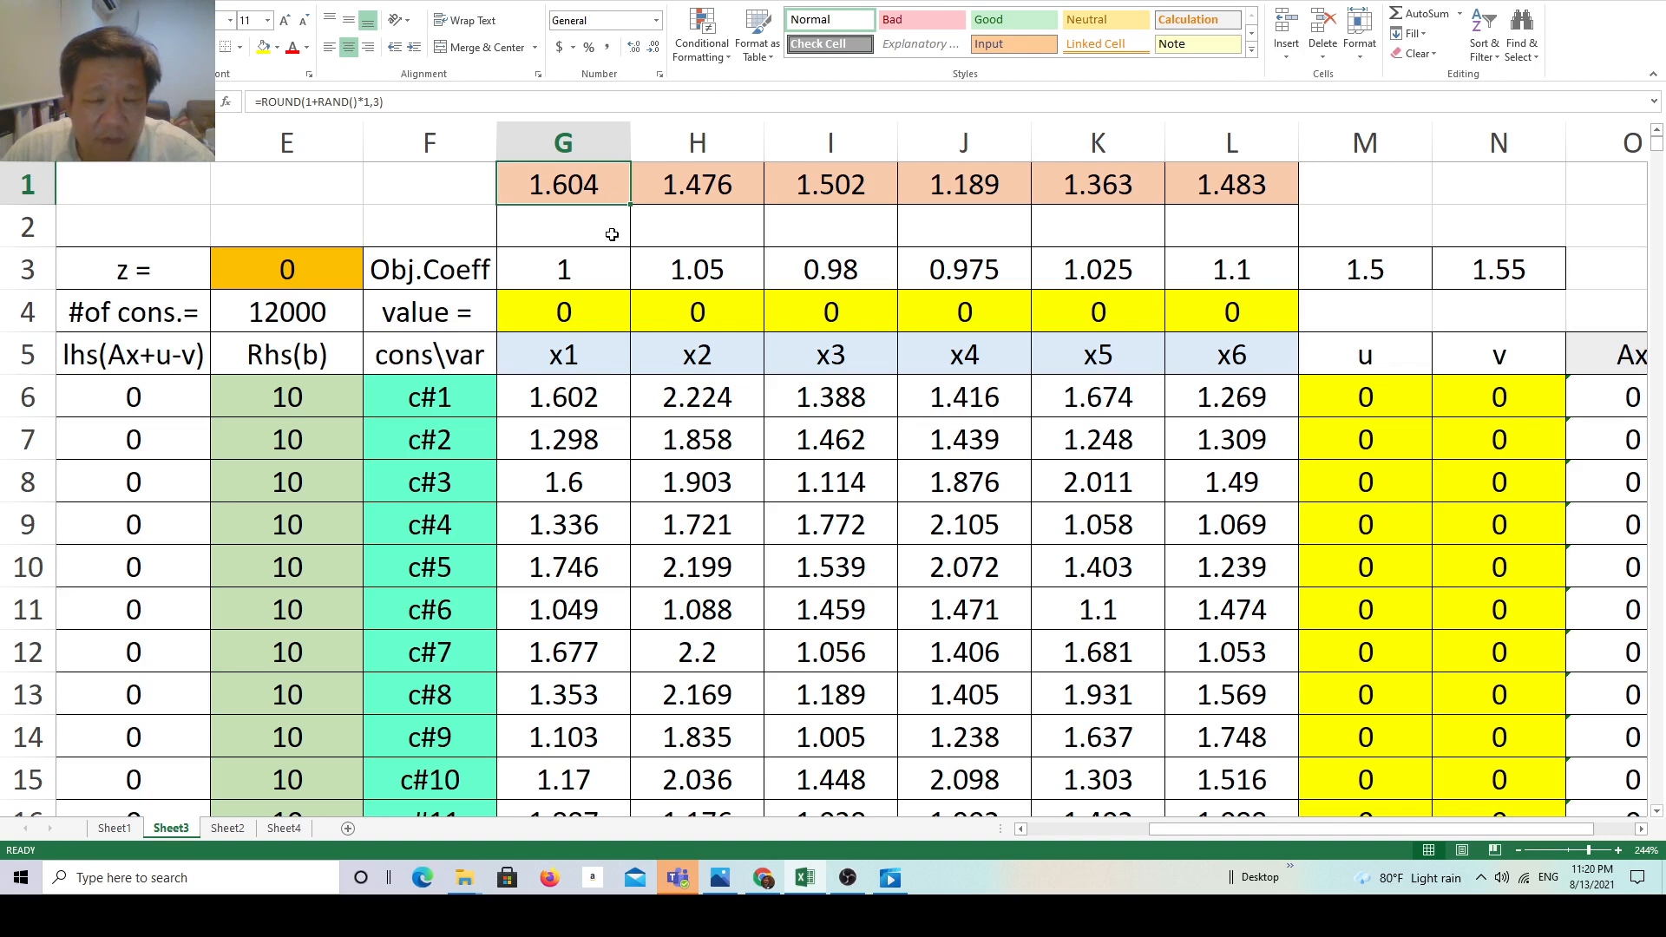
double_click(618, 191)
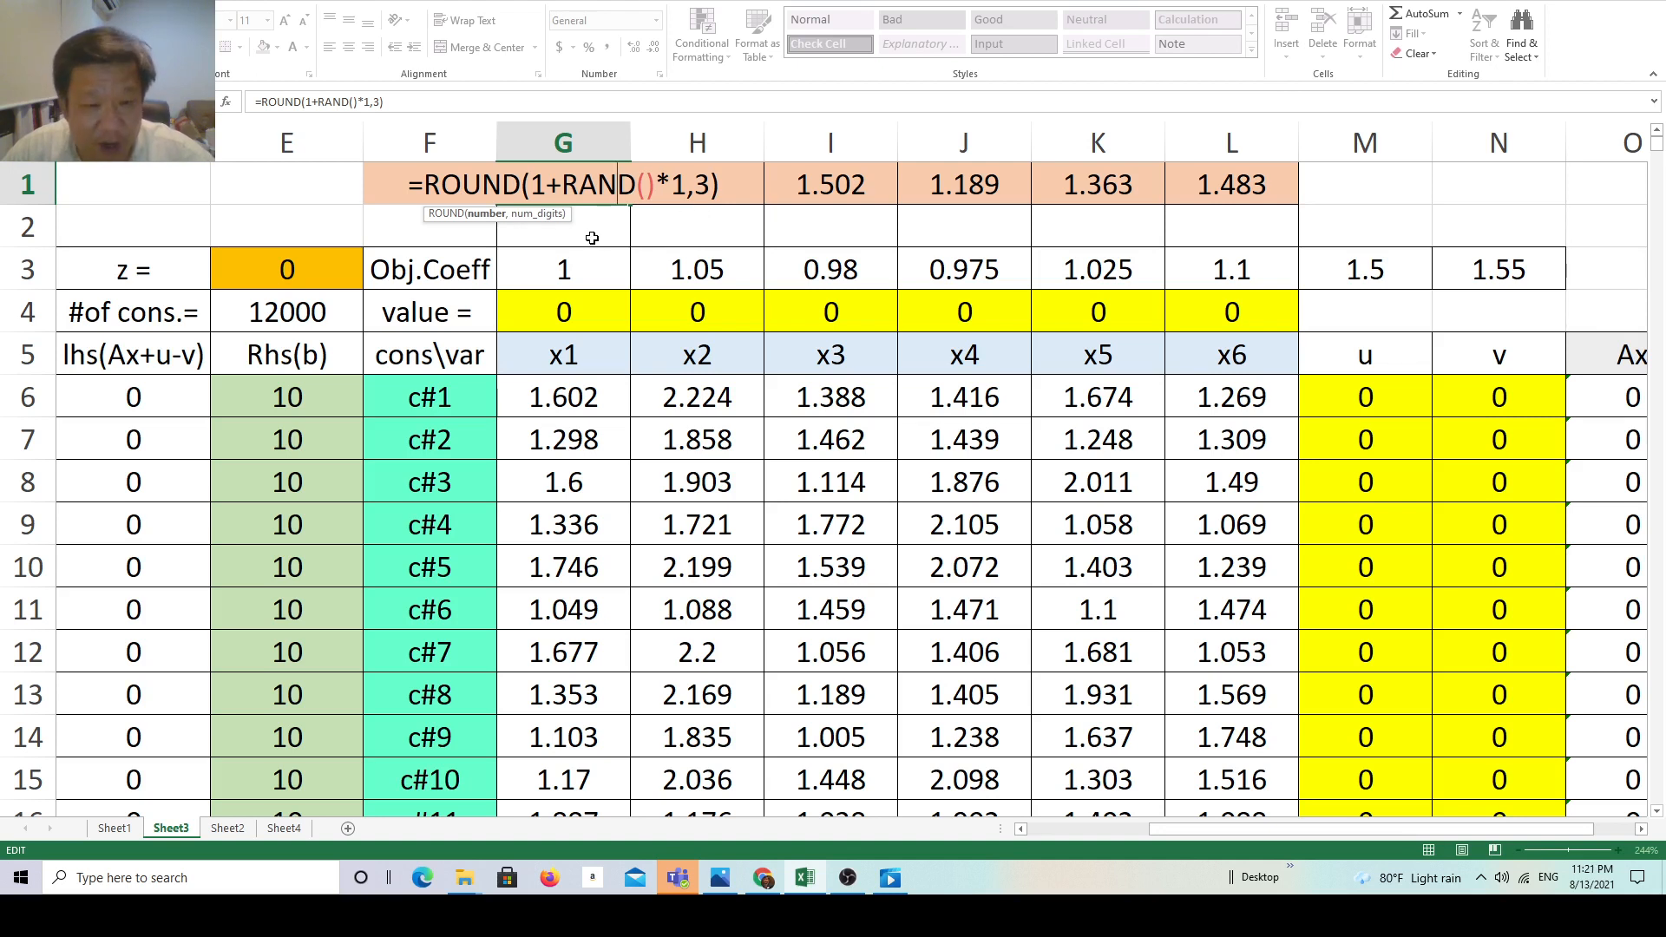
key("ctrl+Return")
left_click(704, 184)
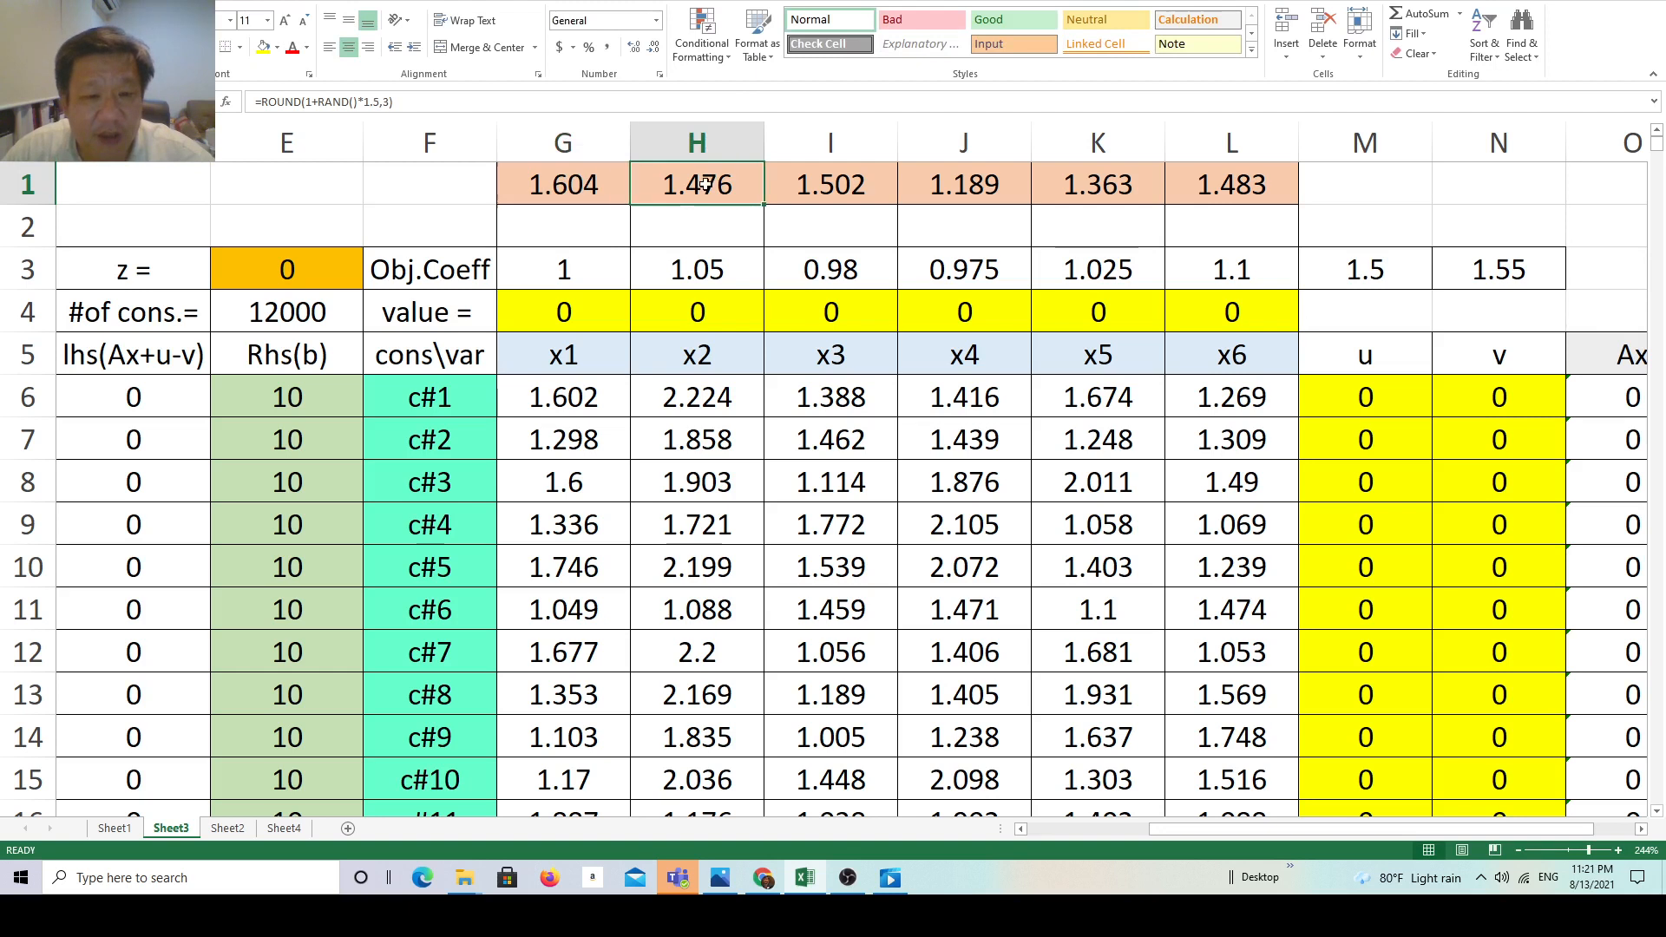
double_click(705, 184)
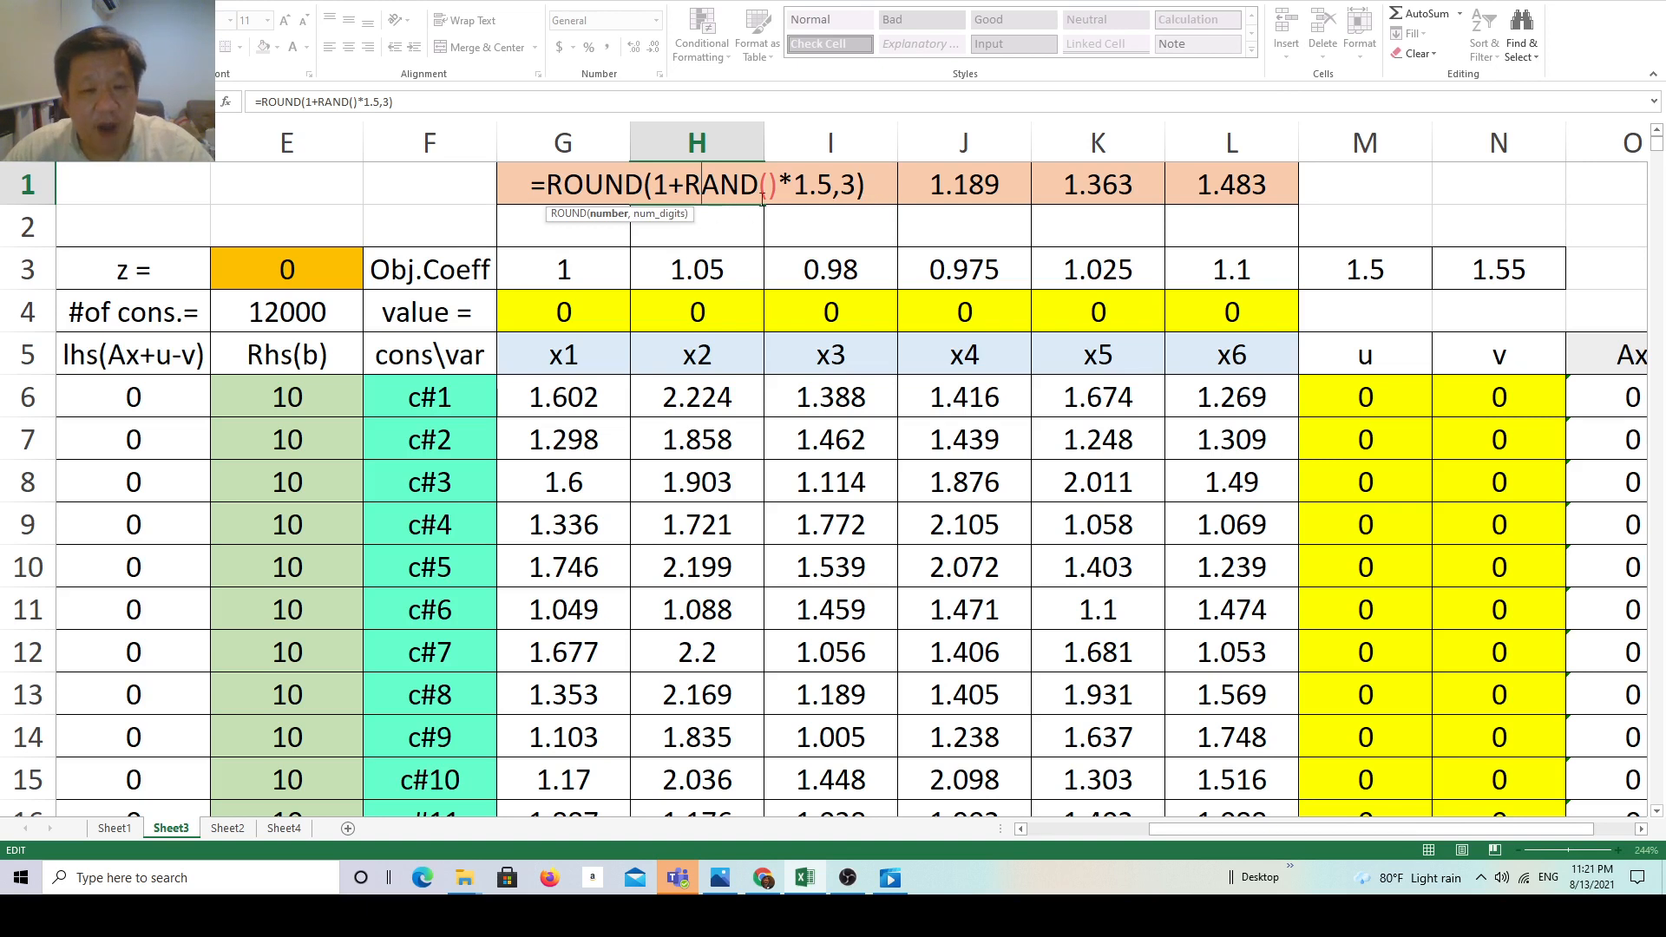
key("Return")
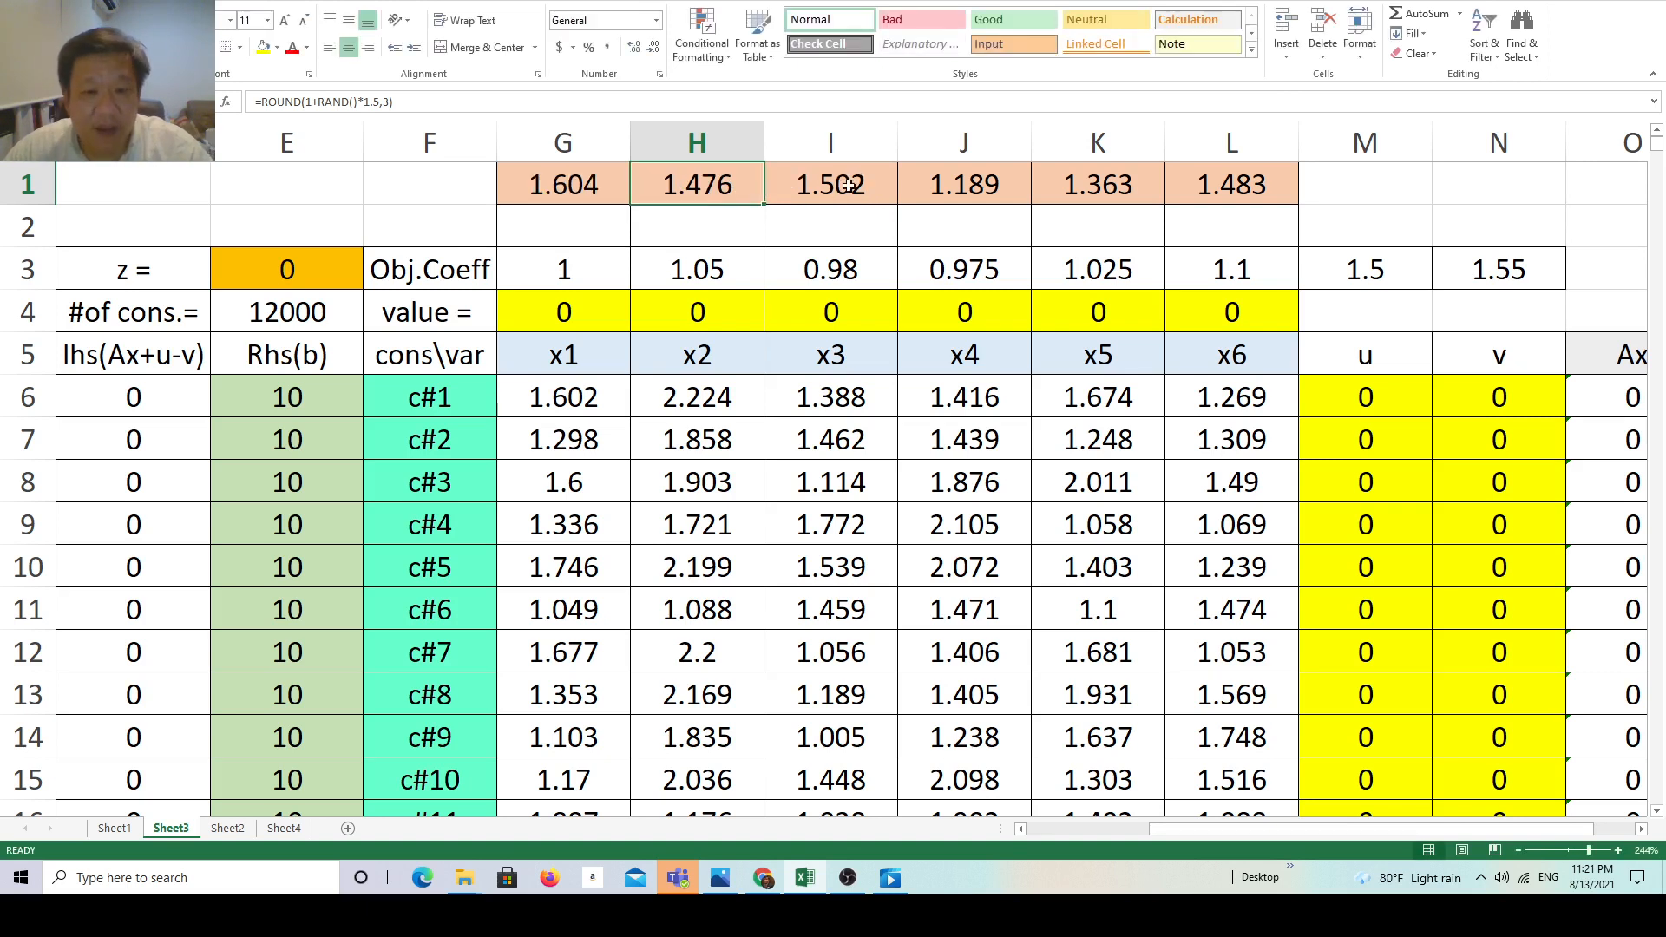
Step: Inspect the random coefficient formulas for x3 through x6 in cells I1 to L1
double_click(859, 191)
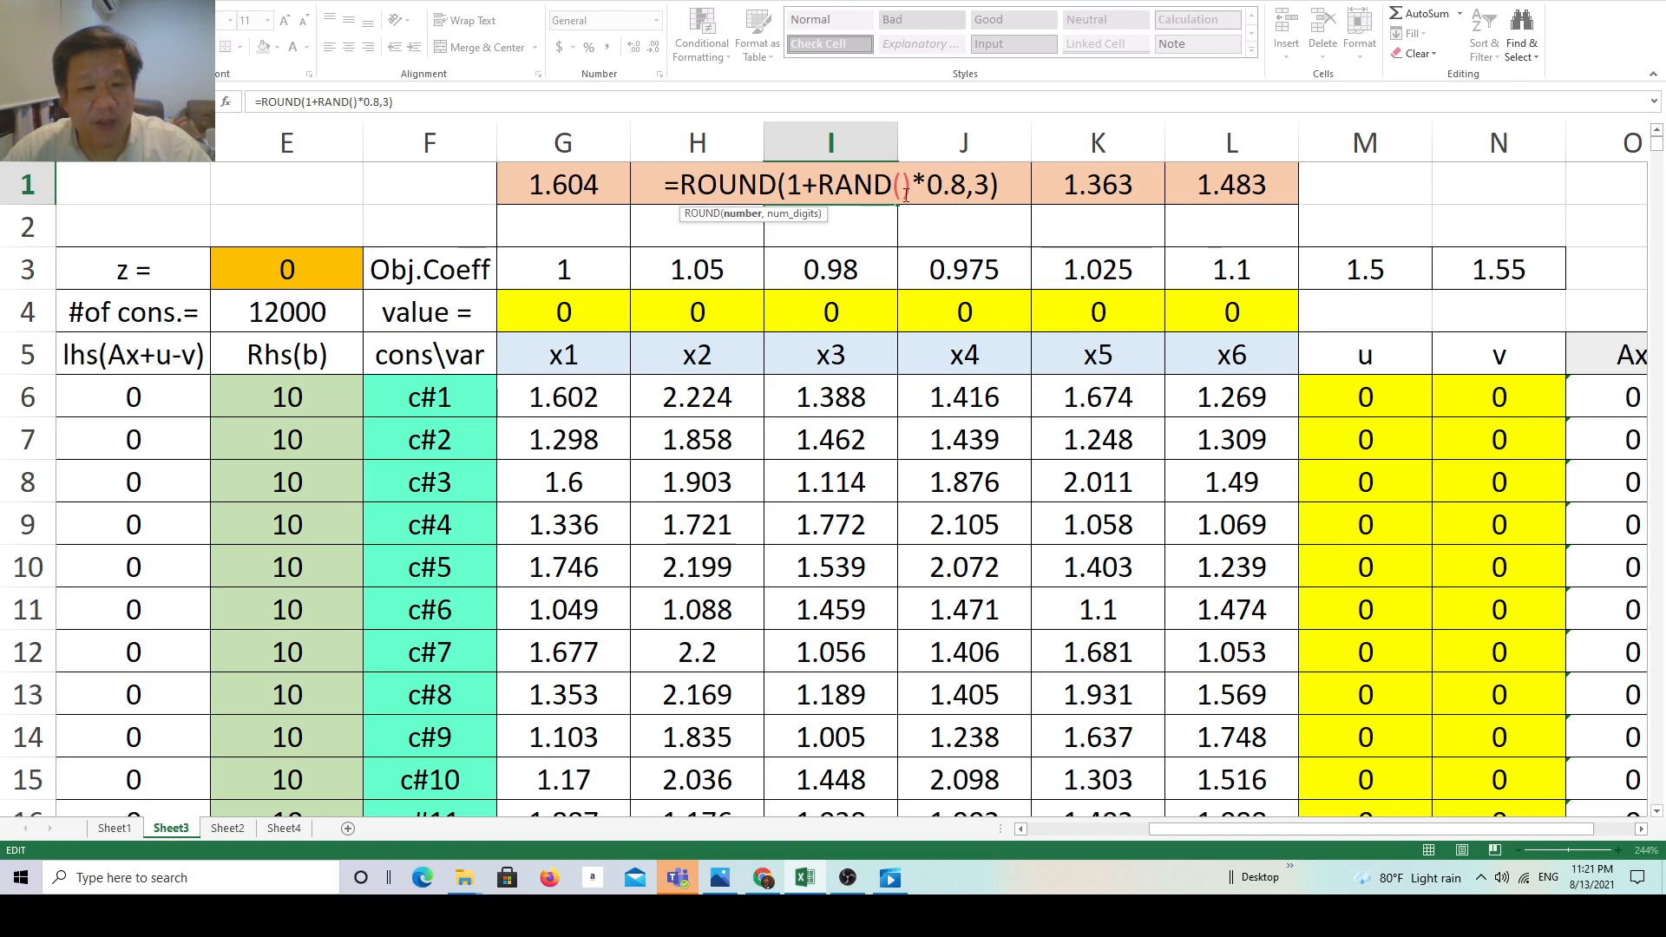
key("Return")
double_click(966, 195)
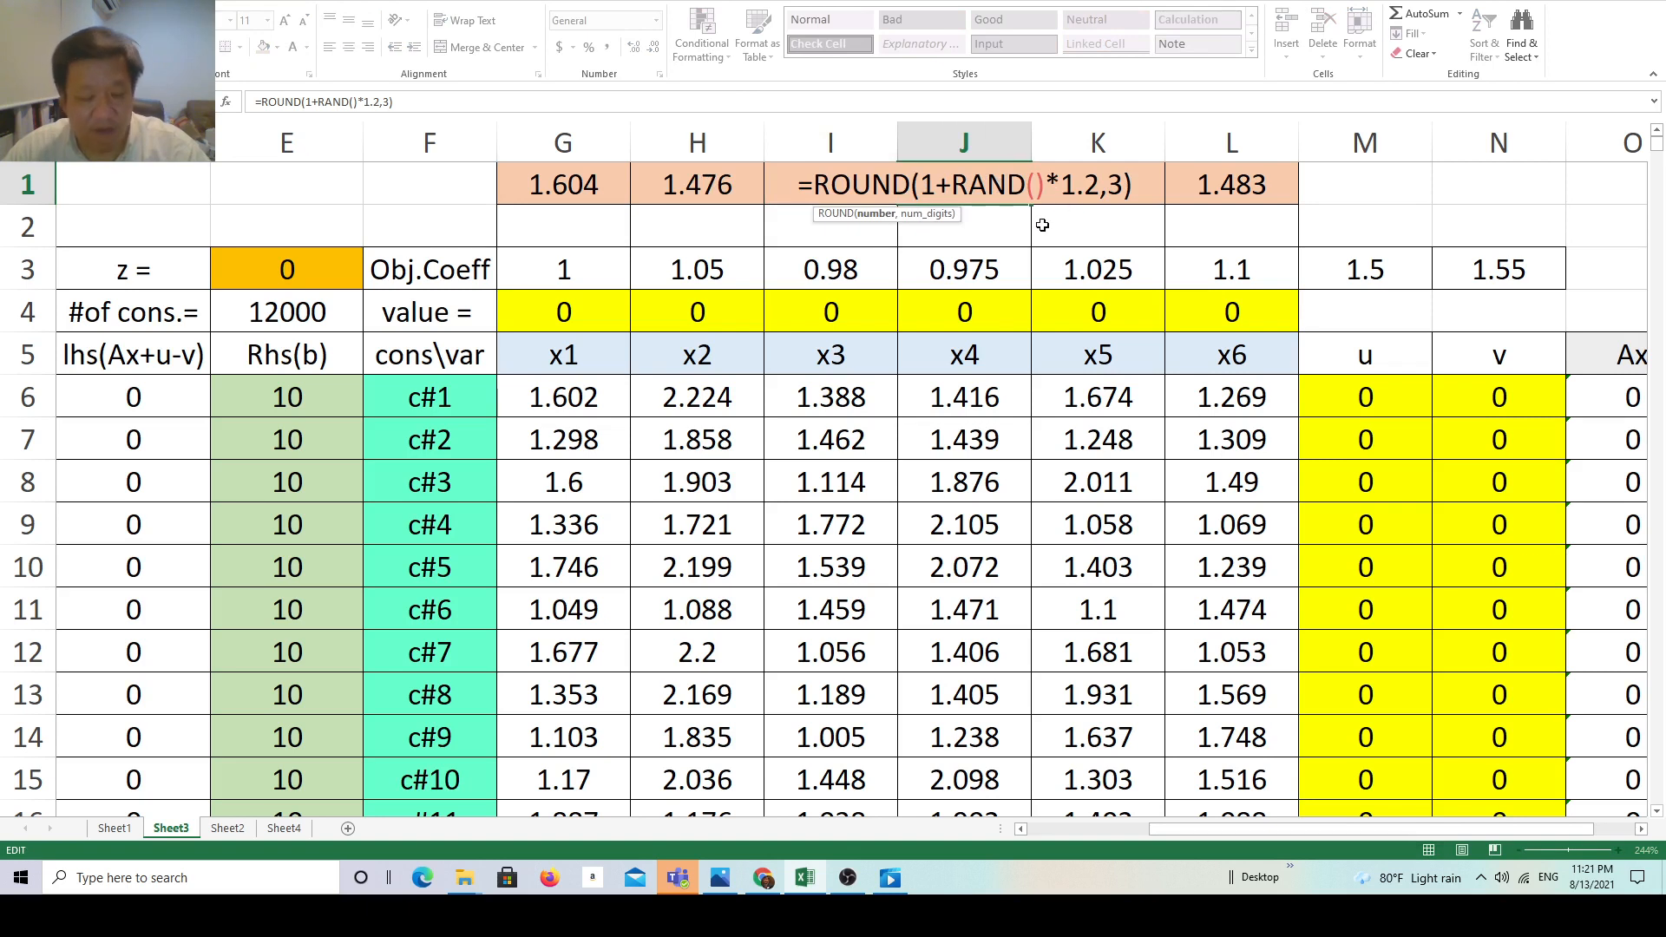
key("Escape")
double_click(1104, 199)
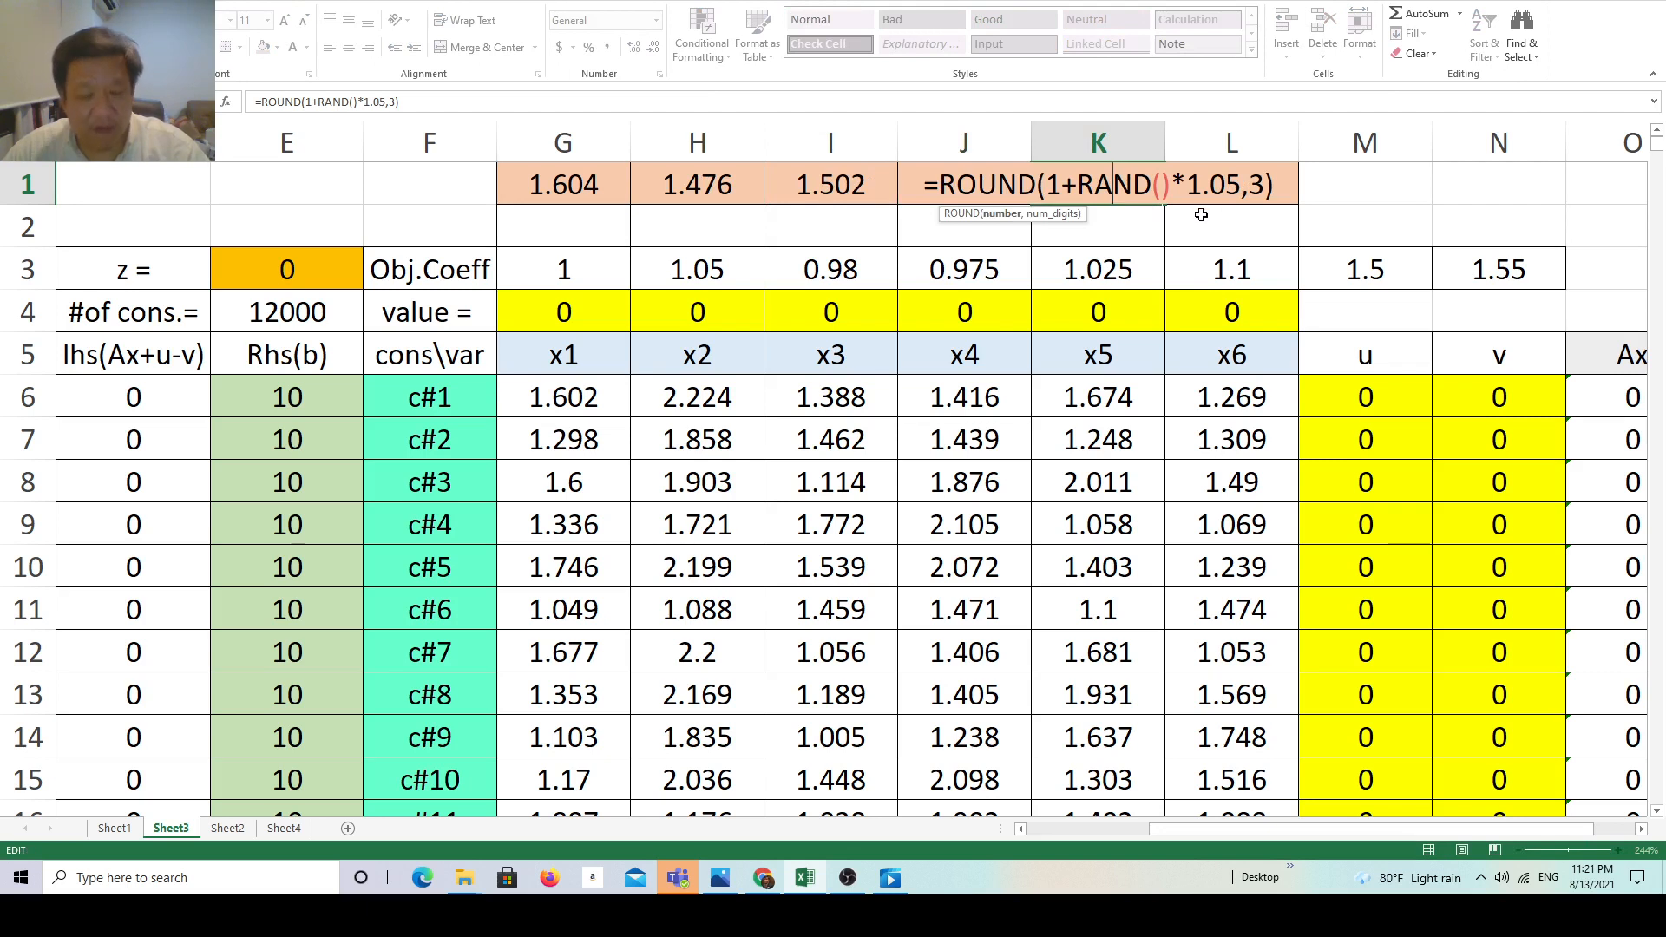
left_click(1252, 200)
double_click(1251, 203)
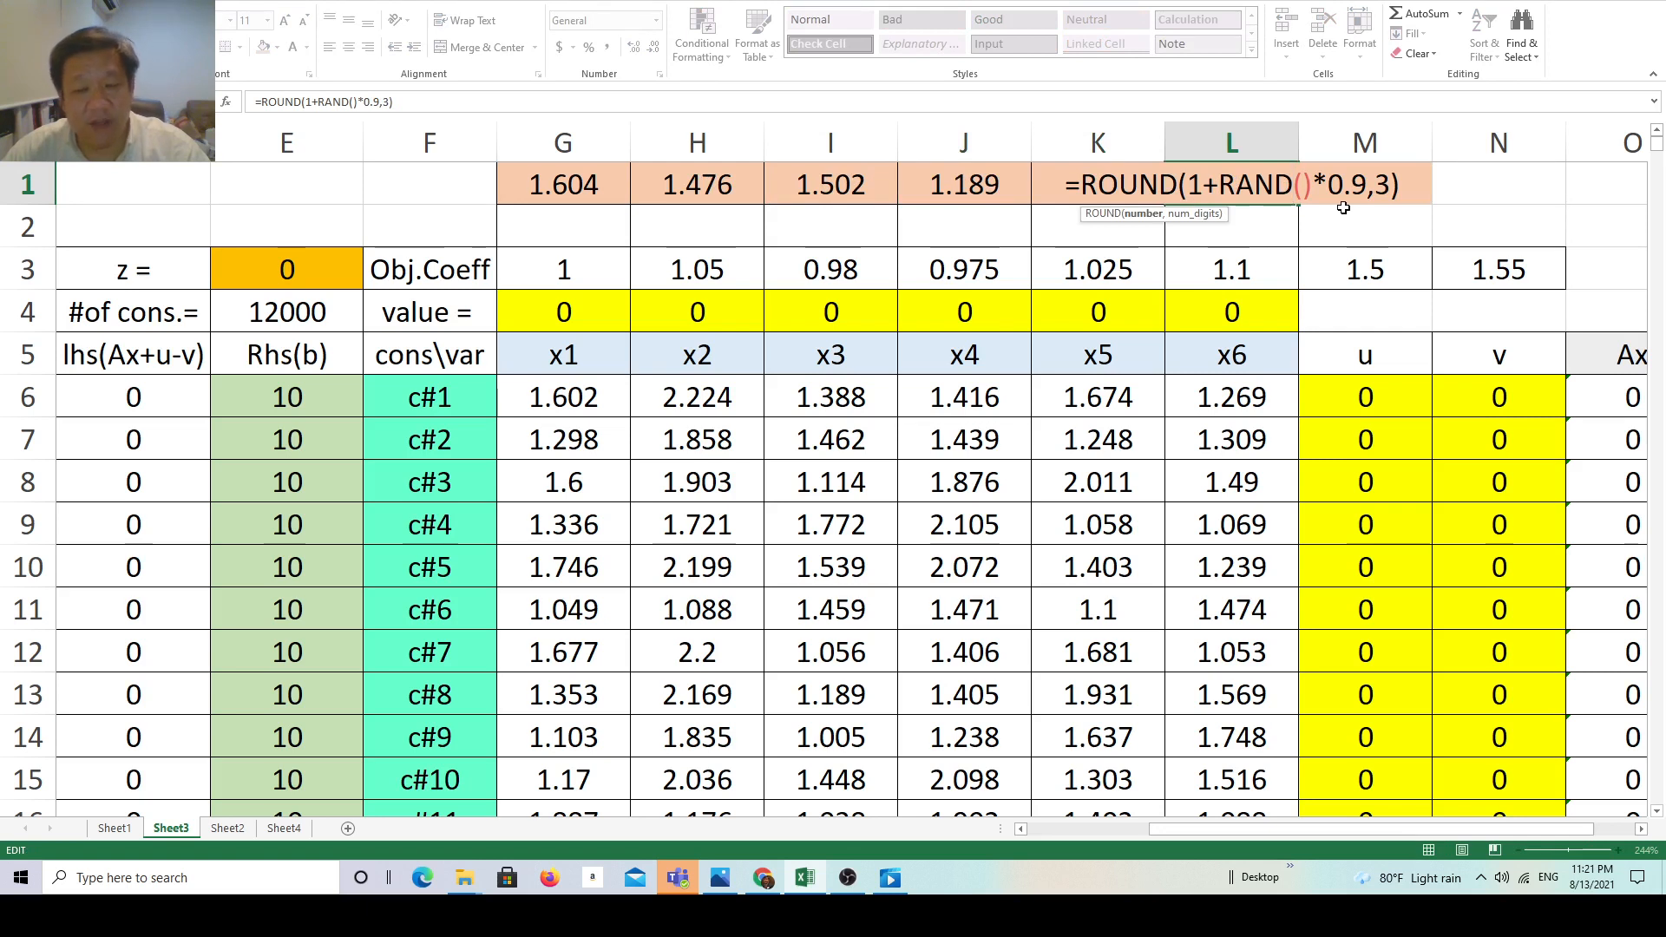
key("ctrl+Return")
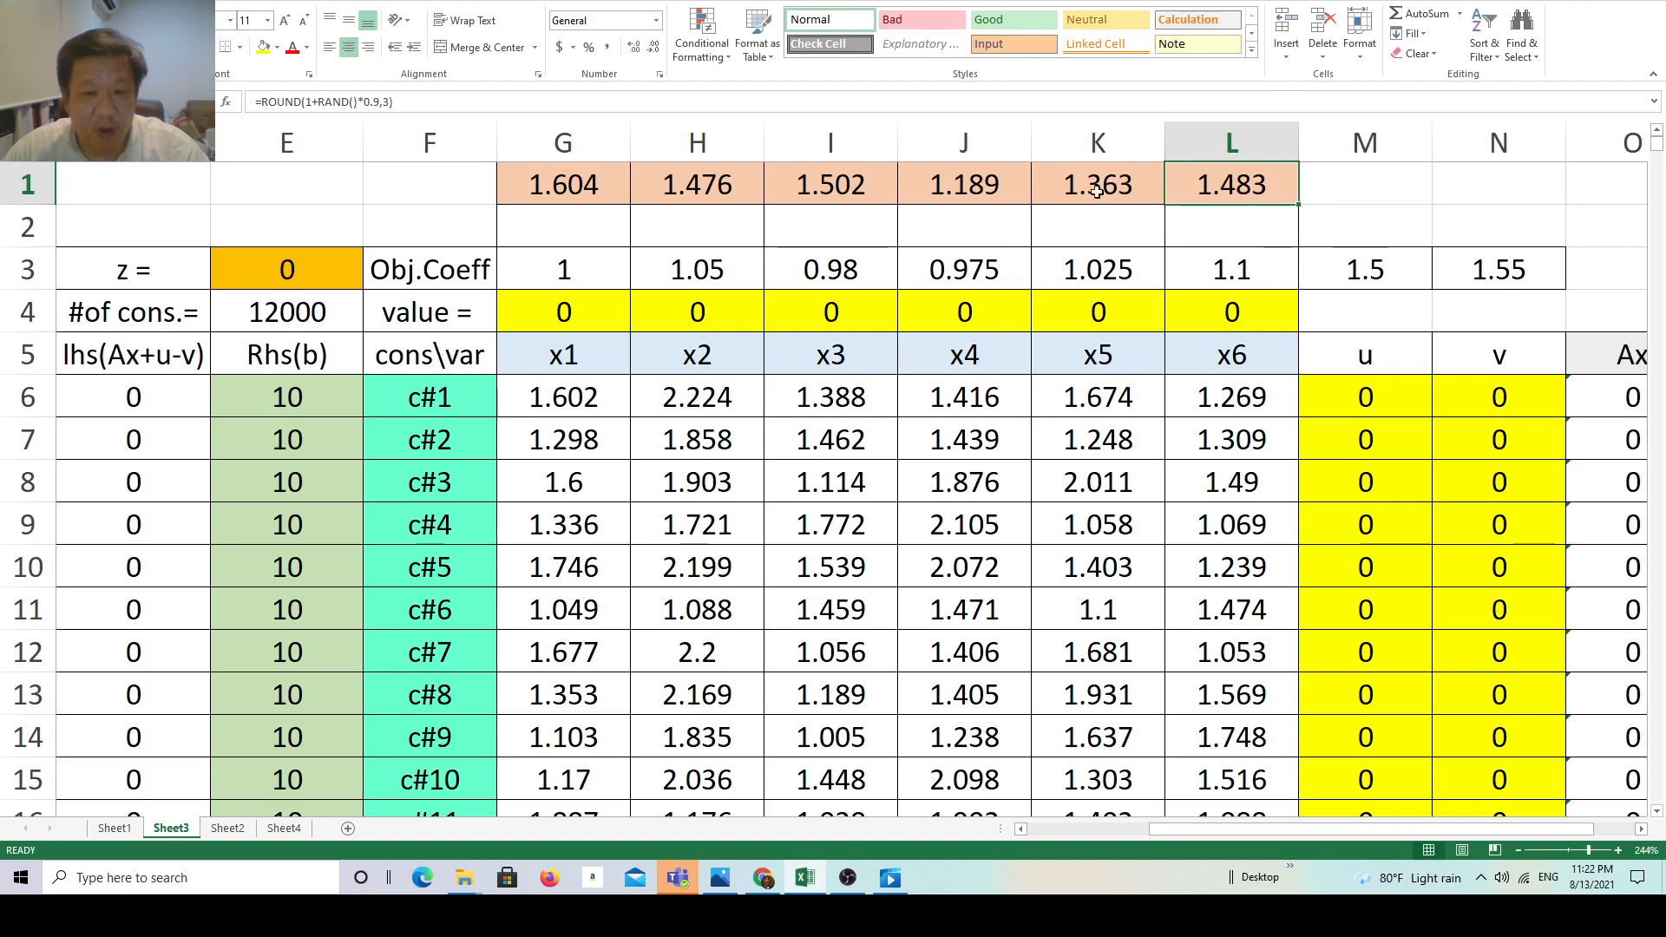
Step: Highlight the whole row of random formula cells G1:L1 and clear the highlight
left_click_drag(590, 193, 1185, 196)
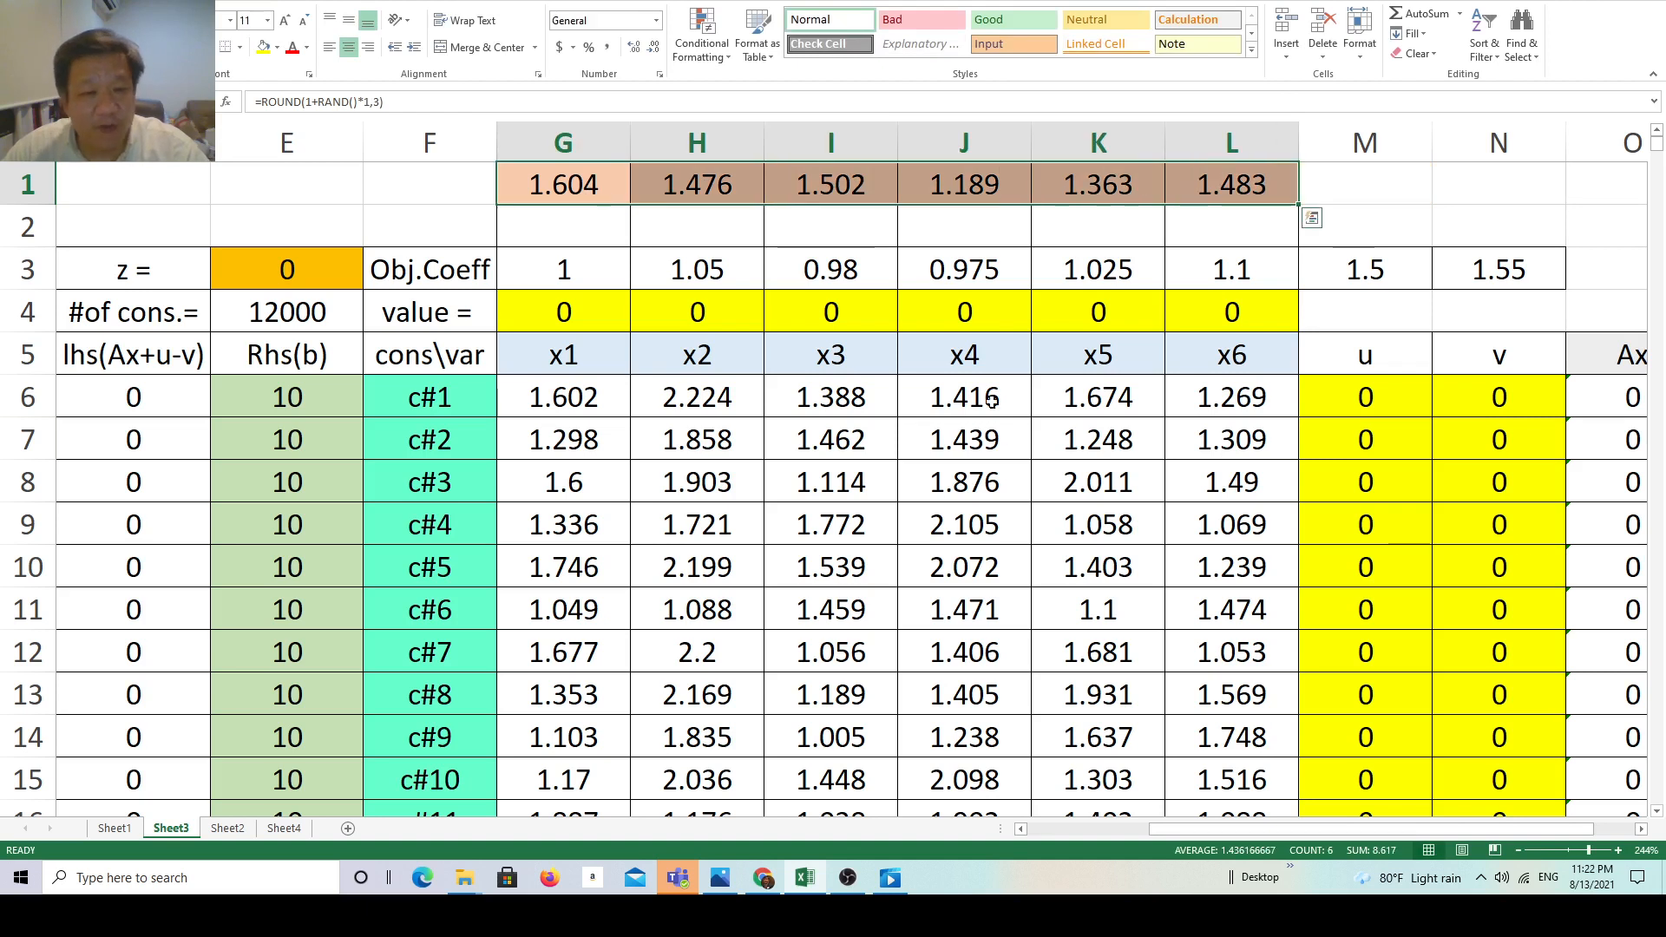
left_click_drag(622, 196, 1230, 195)
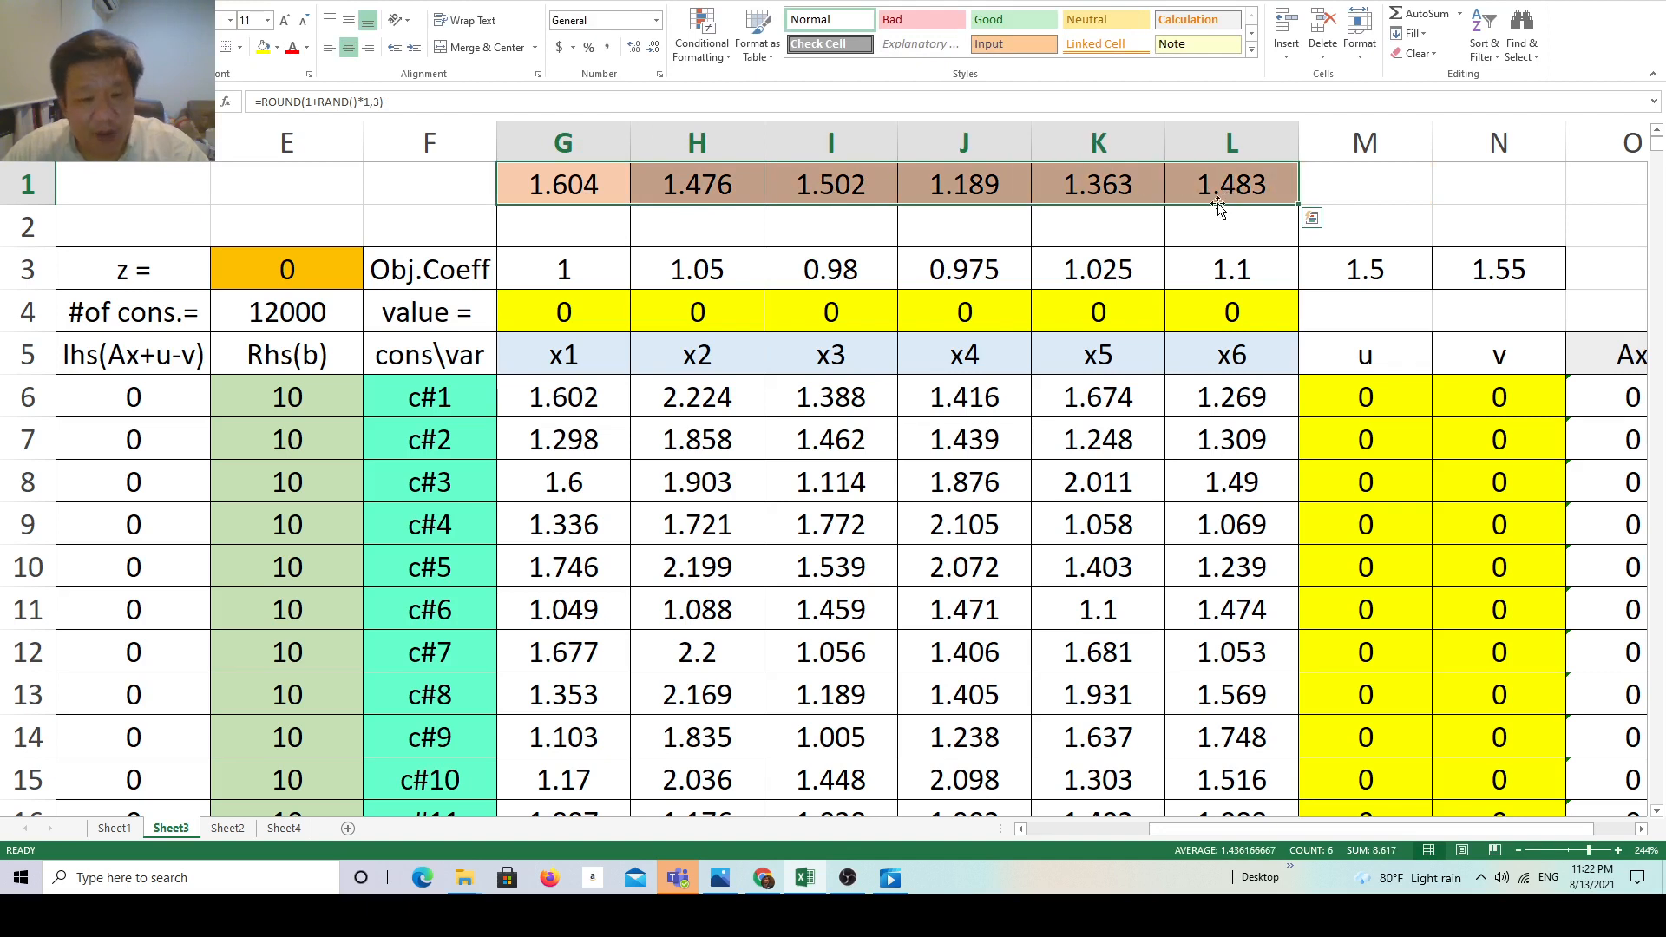
left_click(582, 240)
Step: Highlight the constraint labels c#1 to c#5 and the coefficient block G6:L13, and return to G6
left_click_drag(438, 399, 469, 569)
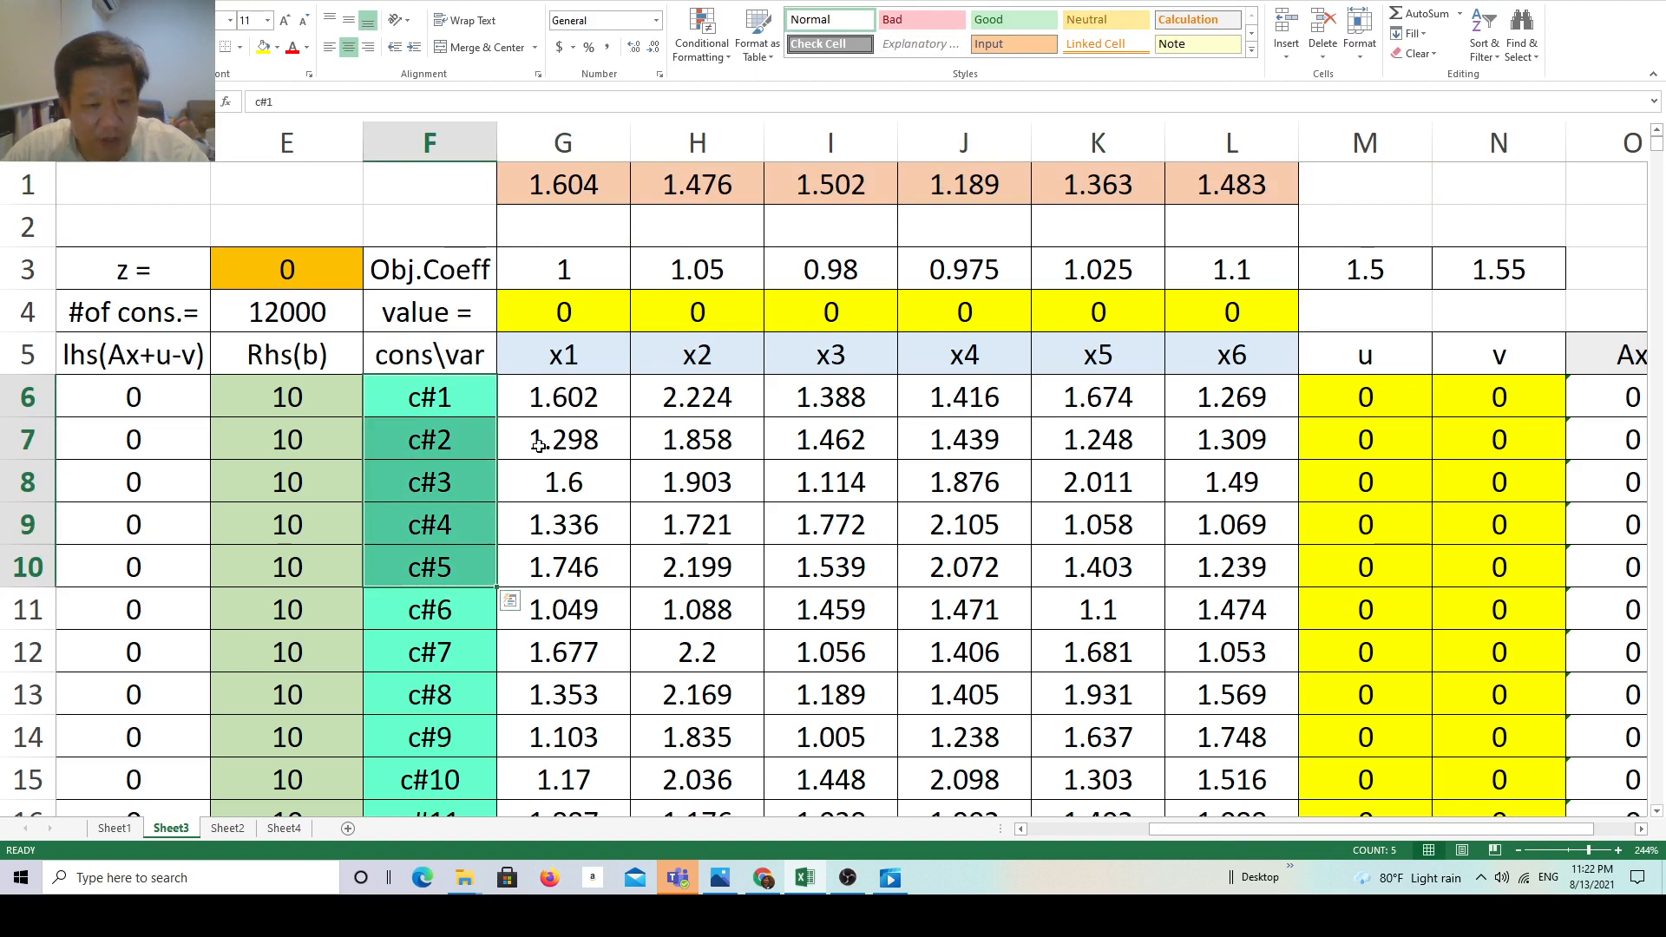
left_click_drag(538, 399, 1146, 490)
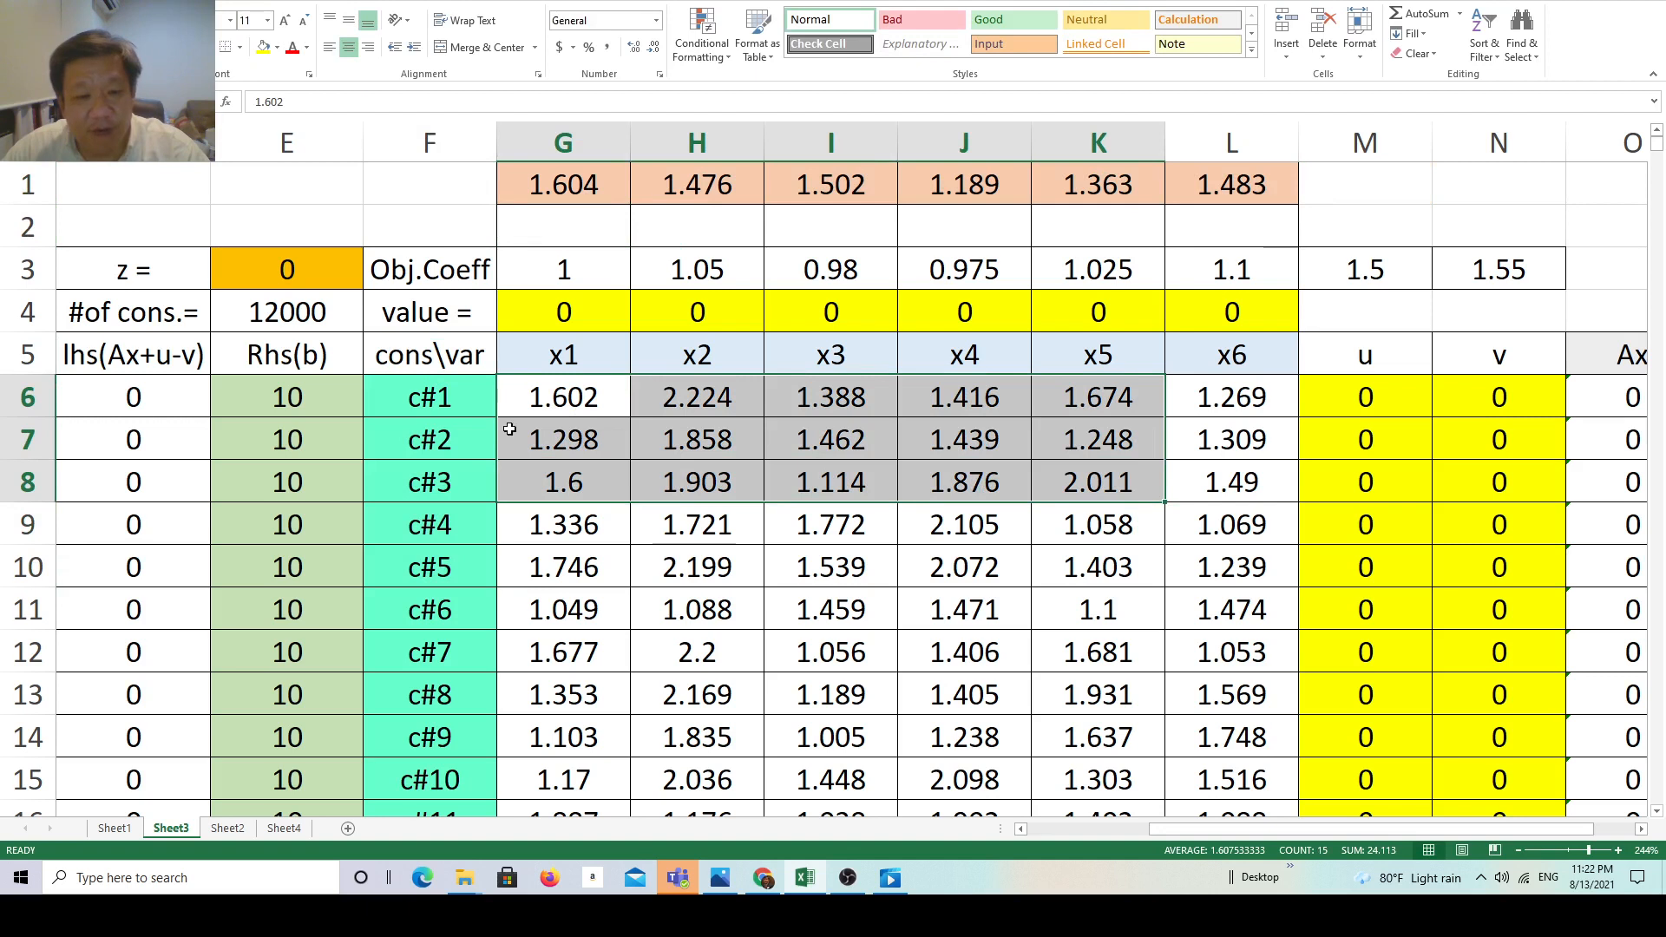
left_click_drag(525, 406, 1213, 699)
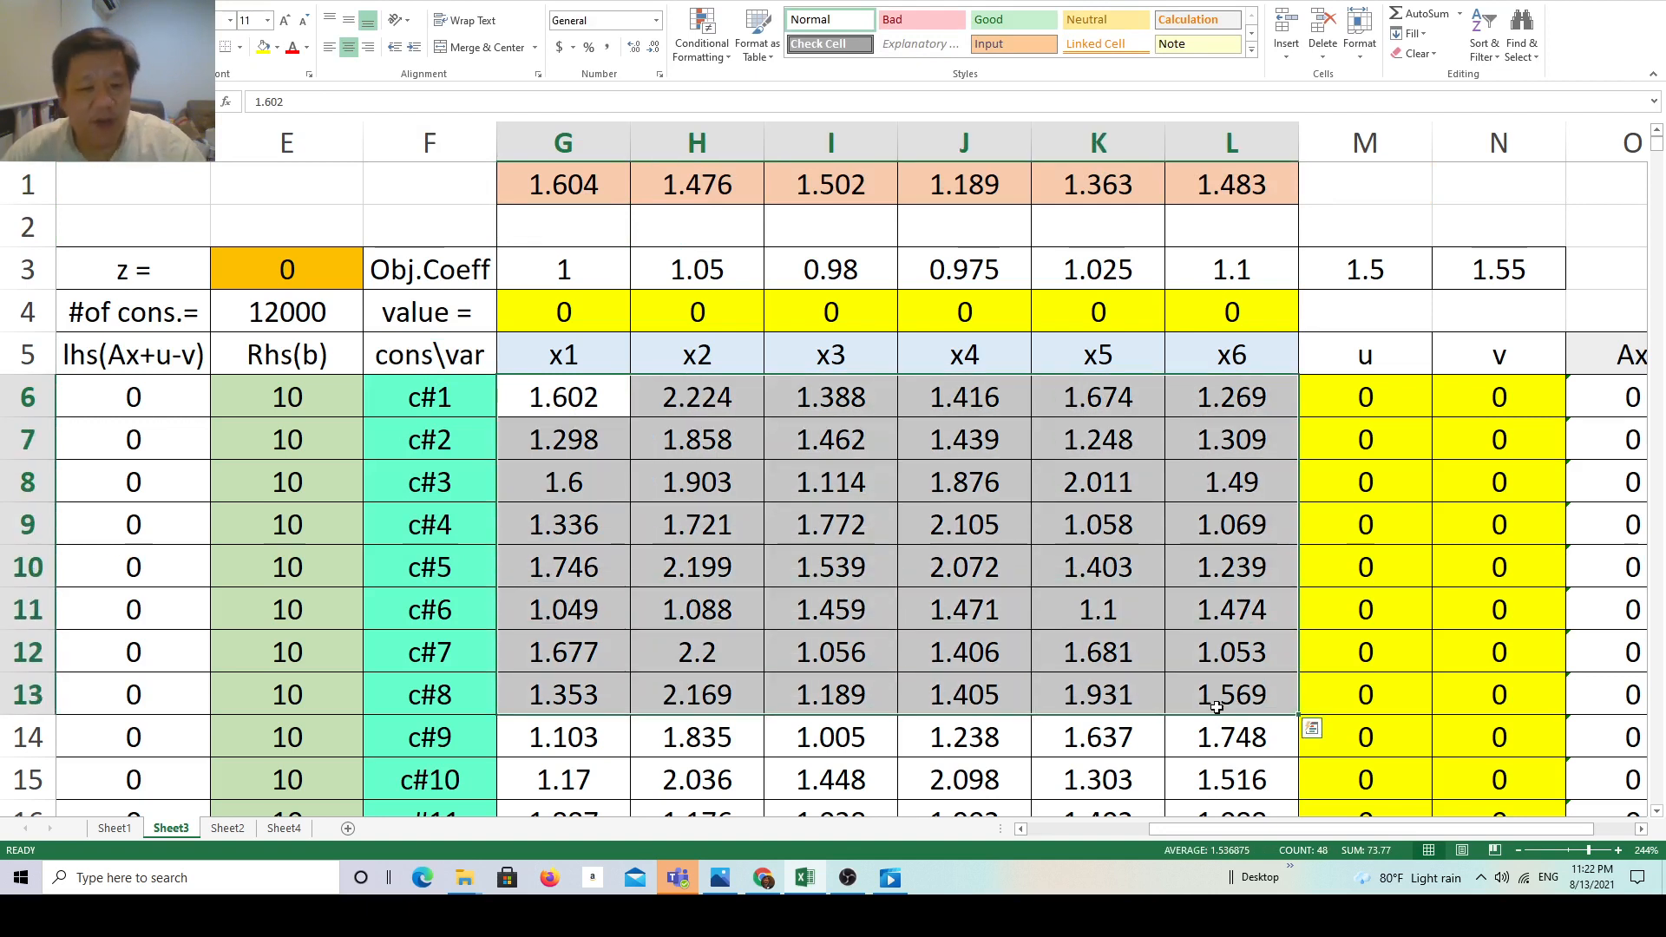
left_click(559, 406)
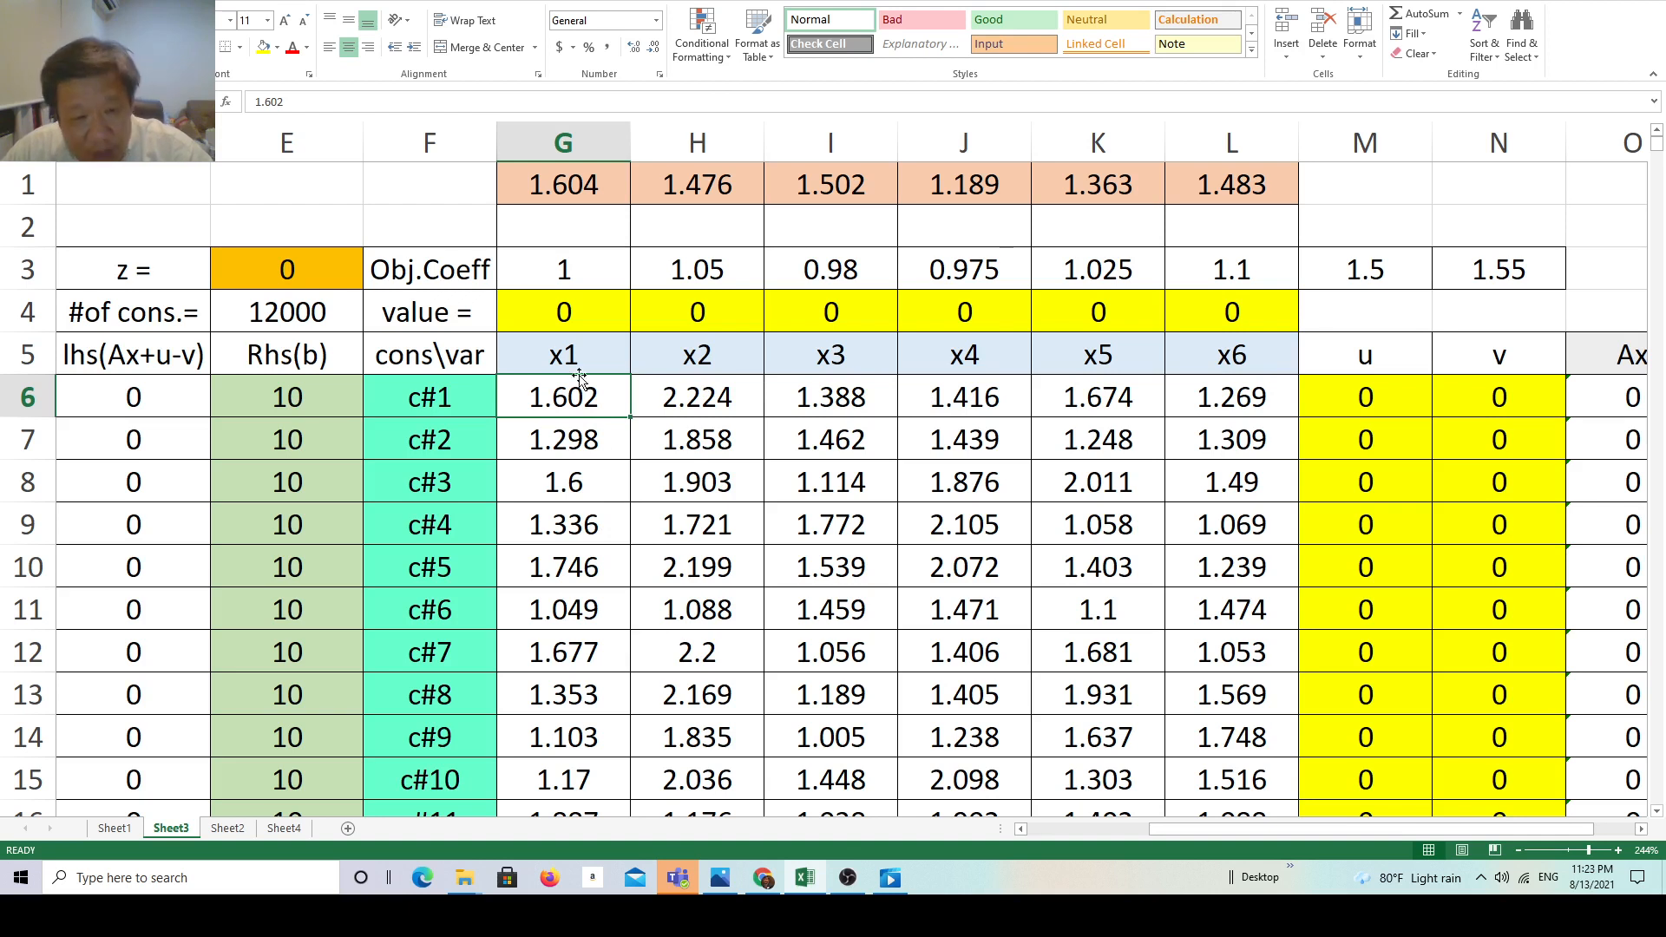
Step: Highlight the decision variable values G4:L4 and point out the u and v cells of constraint c#1
left_click_drag(564, 320, 1227, 313)
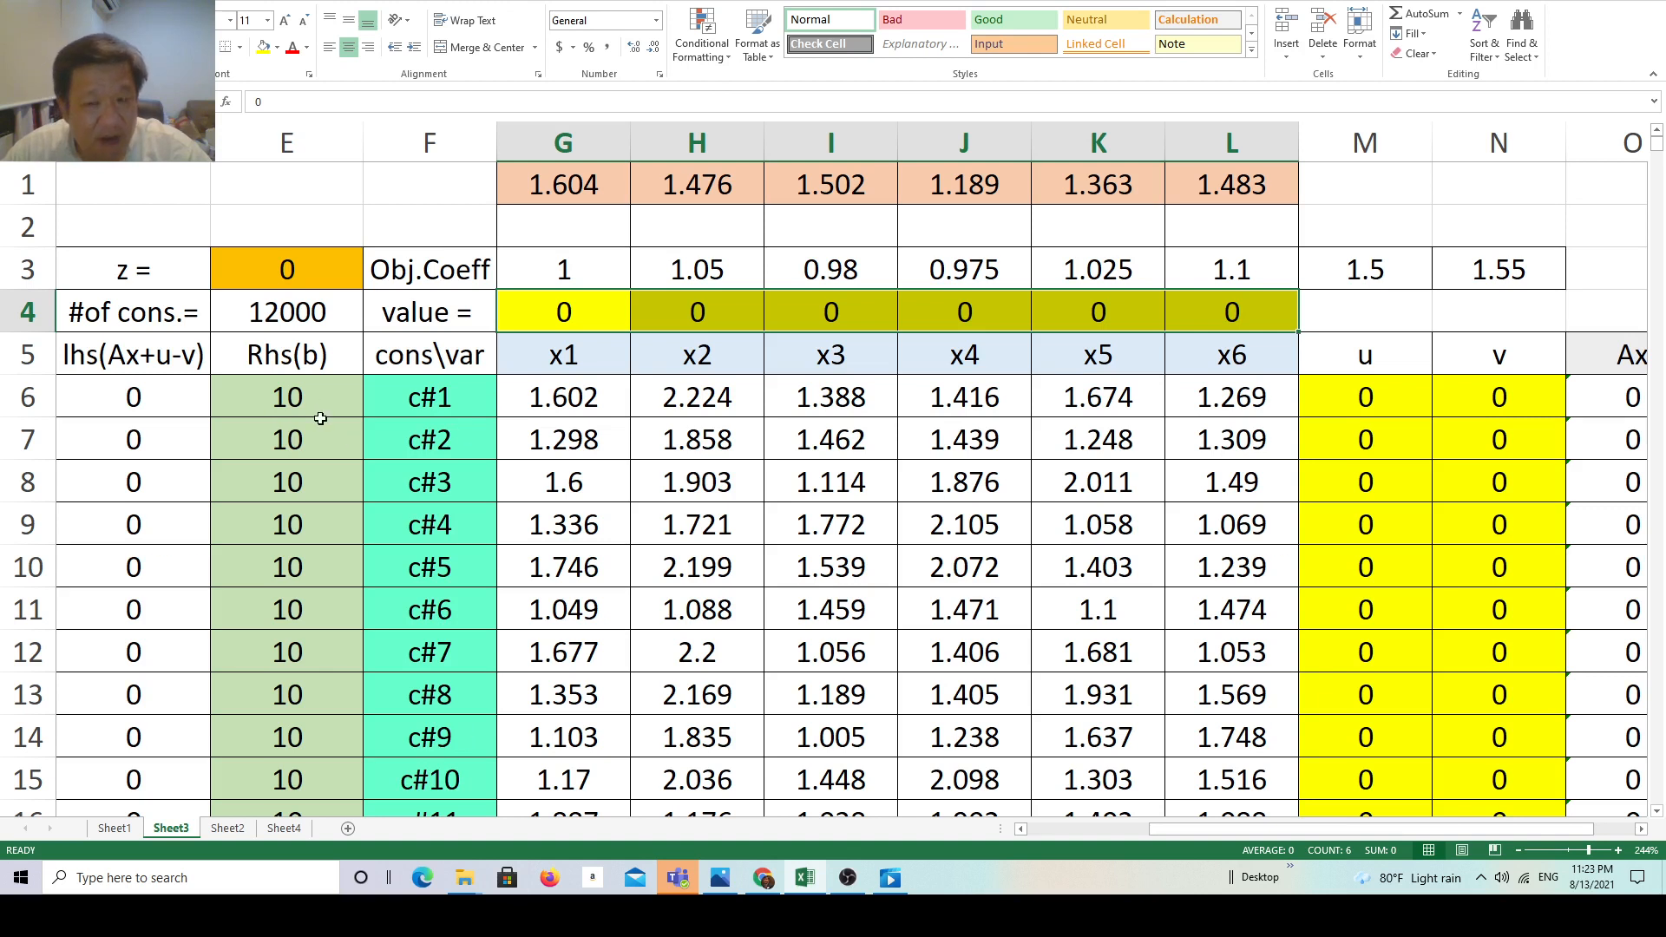
left_click(1369, 402)
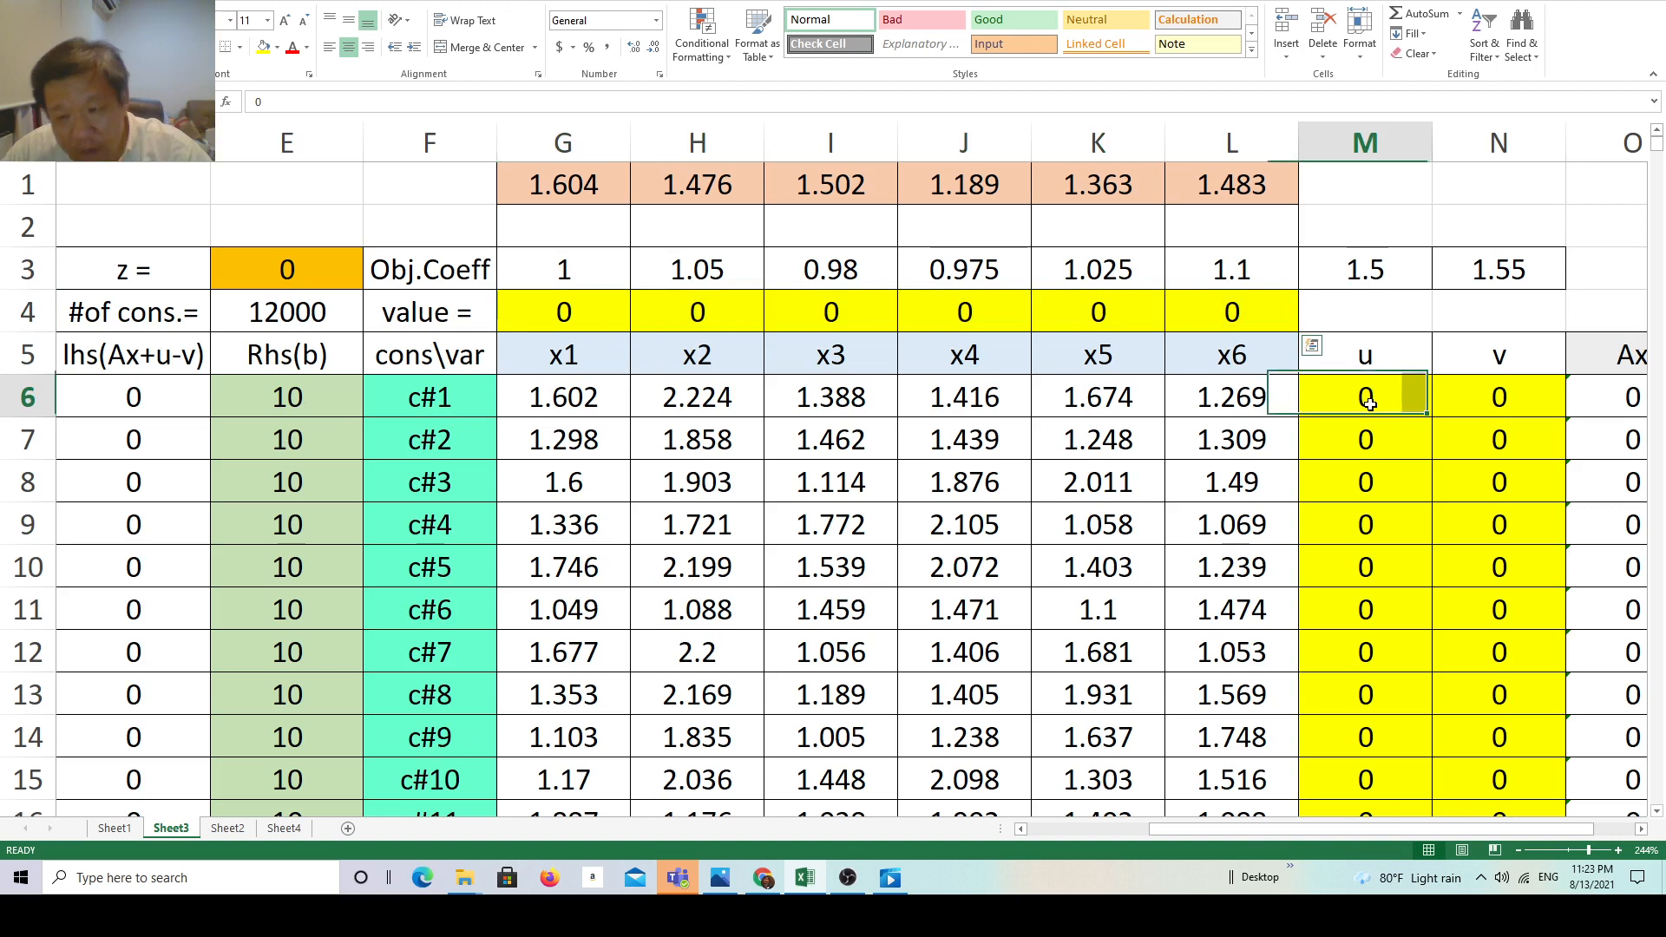
left_click(1479, 407)
left_click(1402, 410)
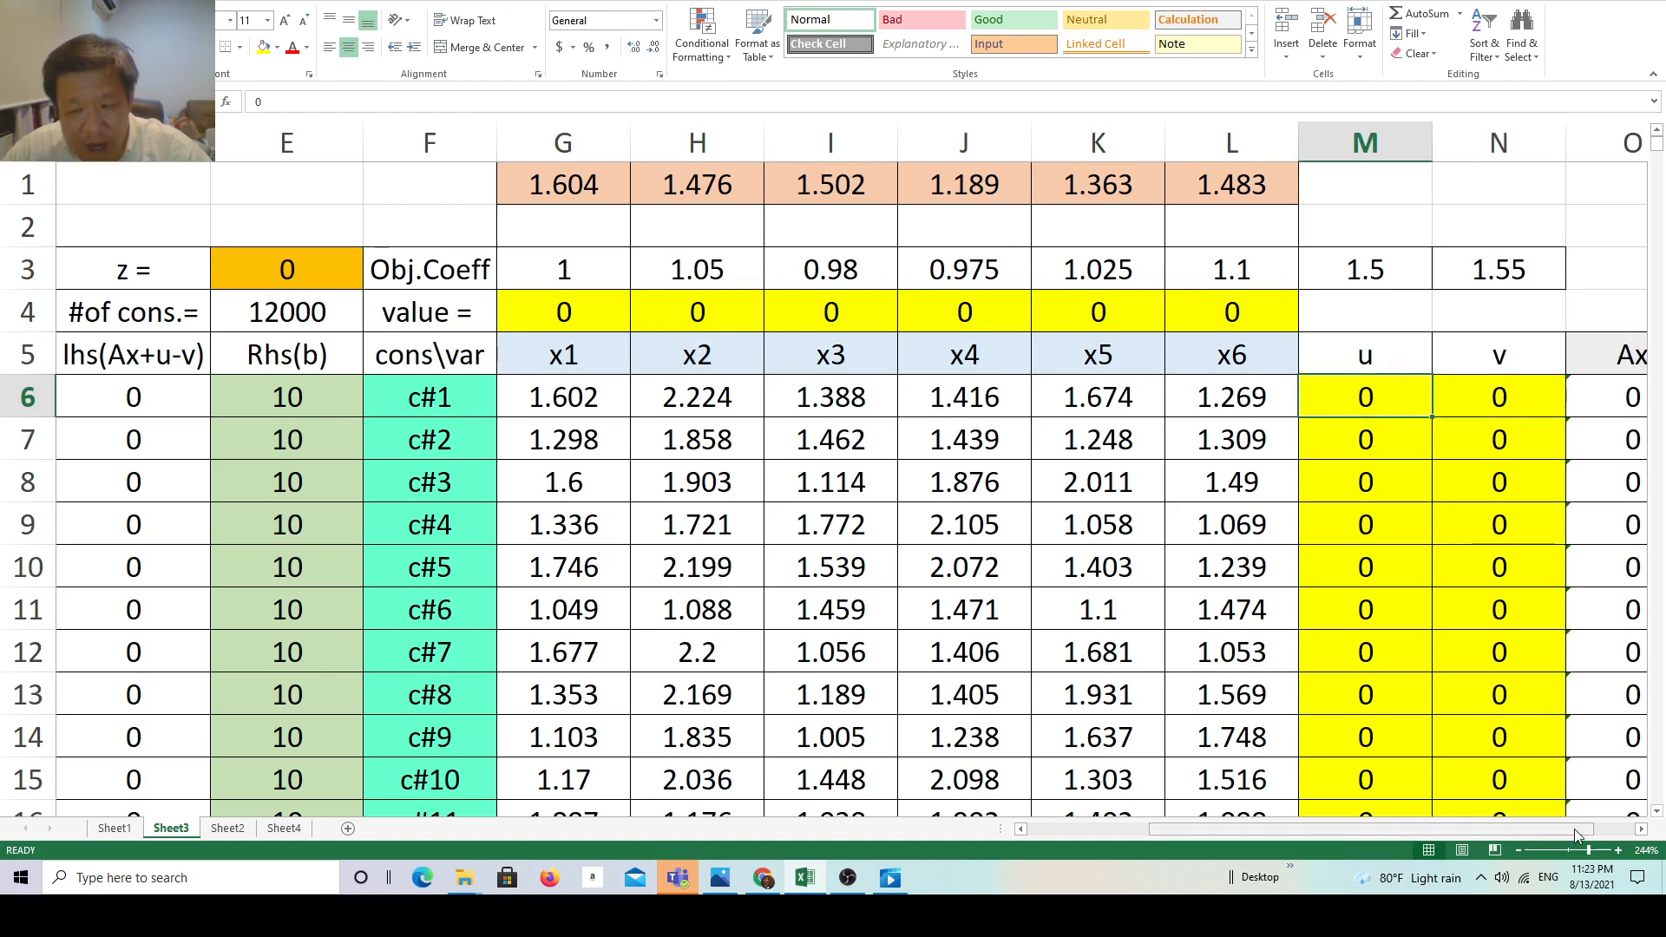
Step: Compare the c#1 u and v cells M6 and N6, and inspect the Ax formula in O6
left_click_drag(1603, 839, 1625, 838)
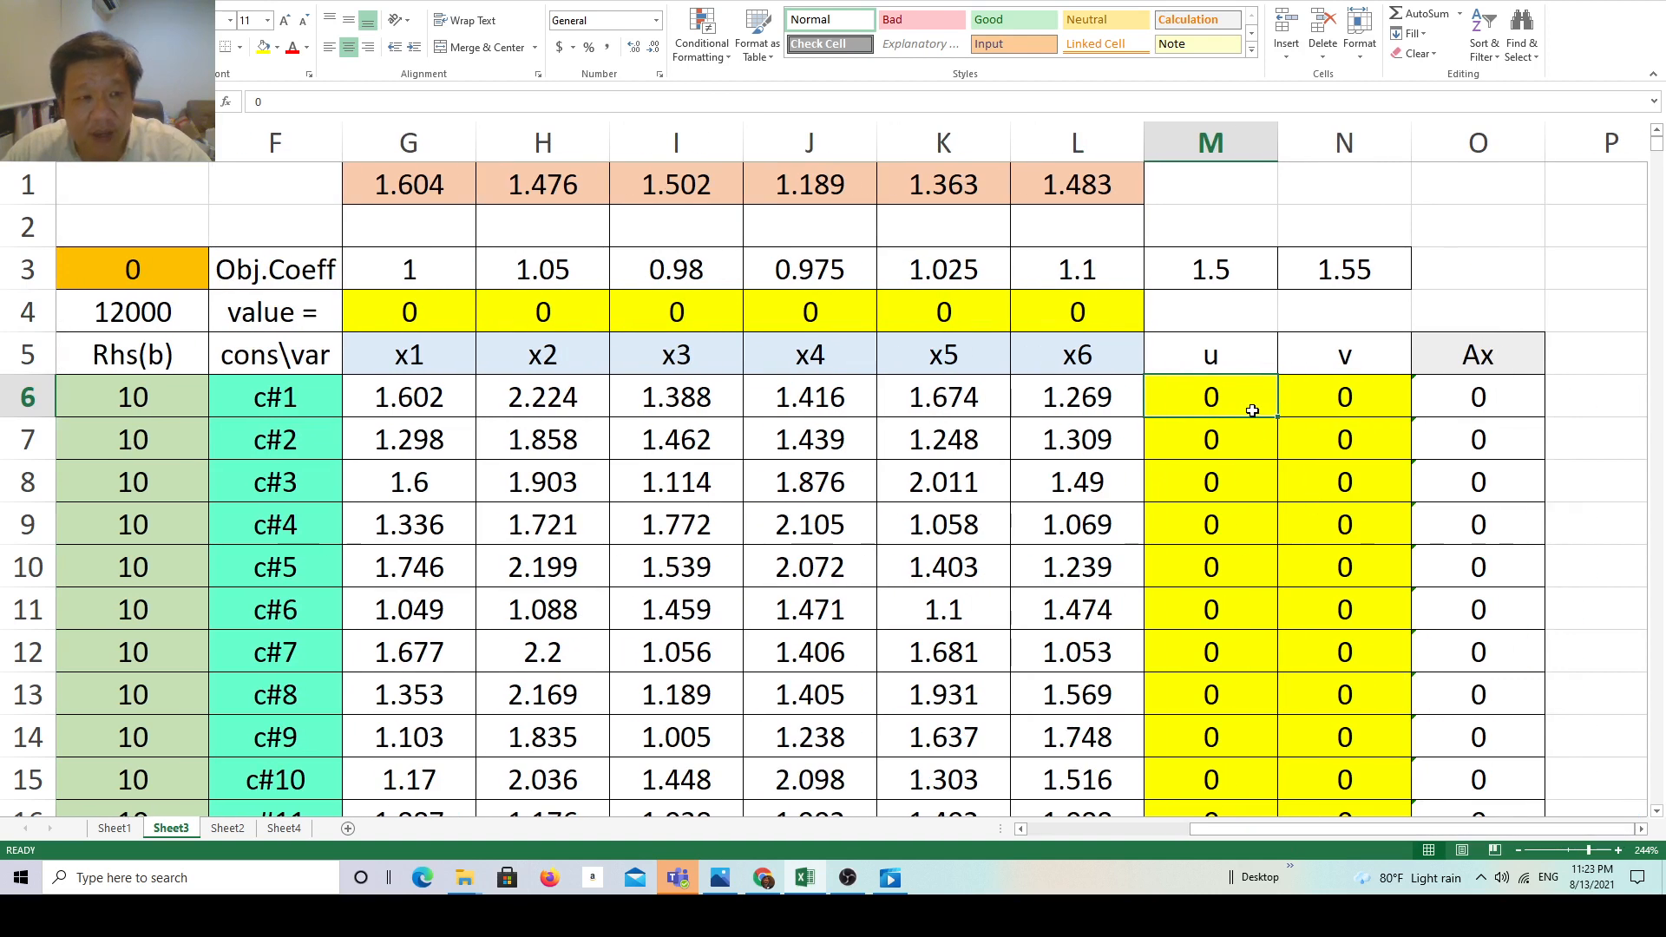
left_click(1325, 419)
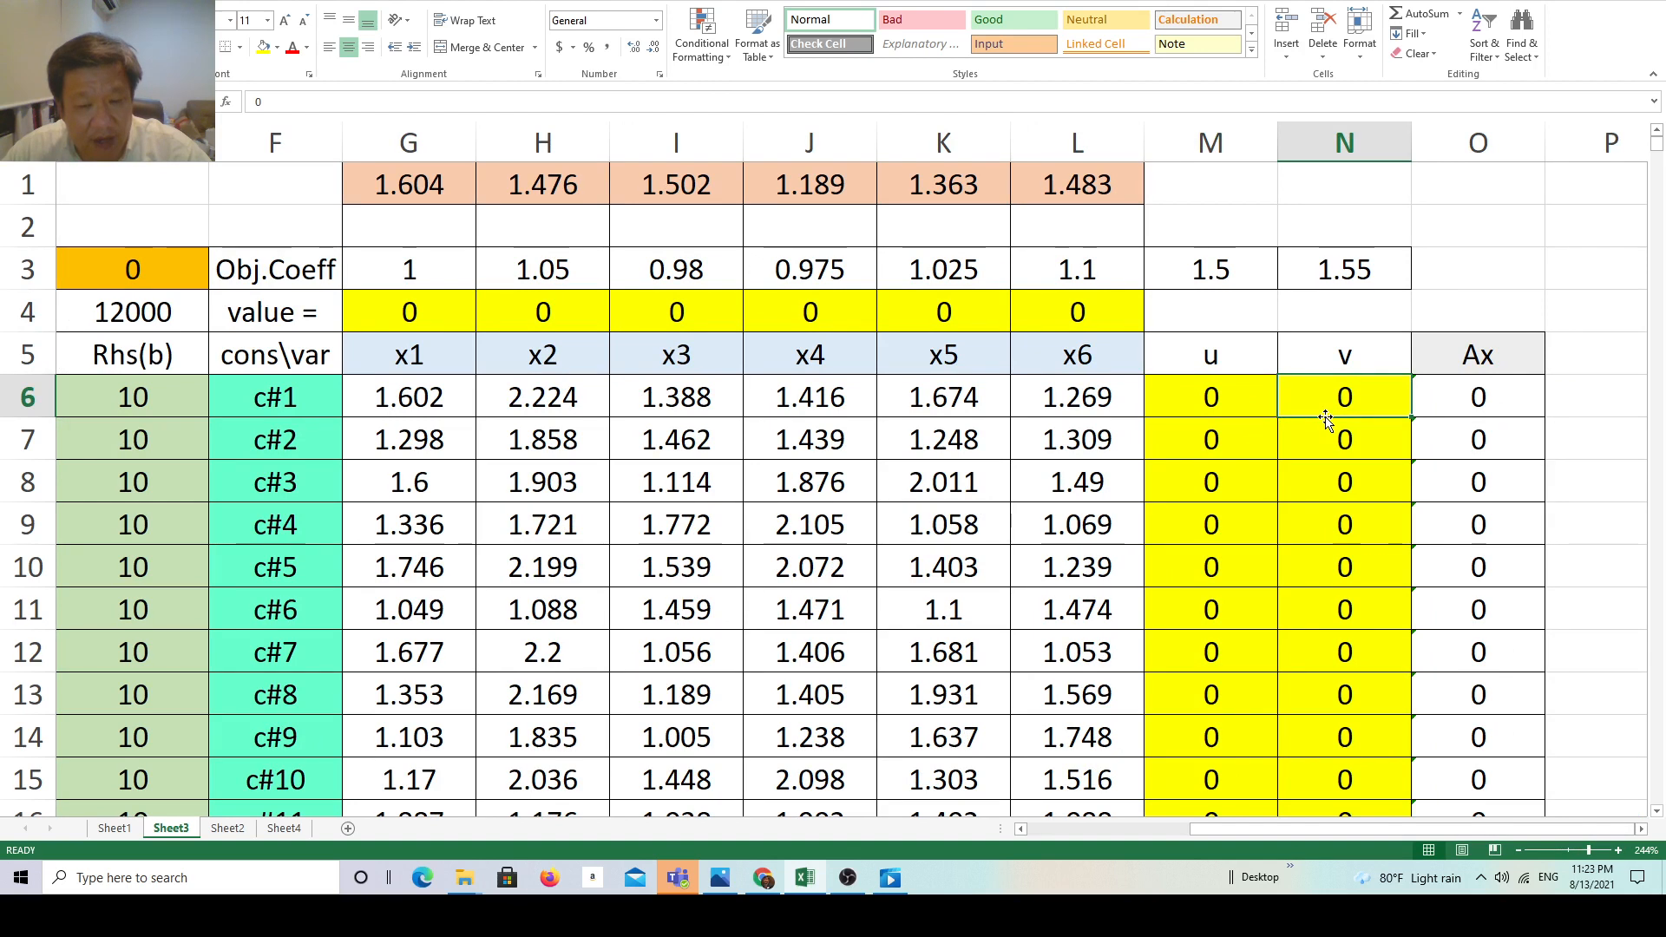
left_click(1241, 401)
left_click(1316, 405)
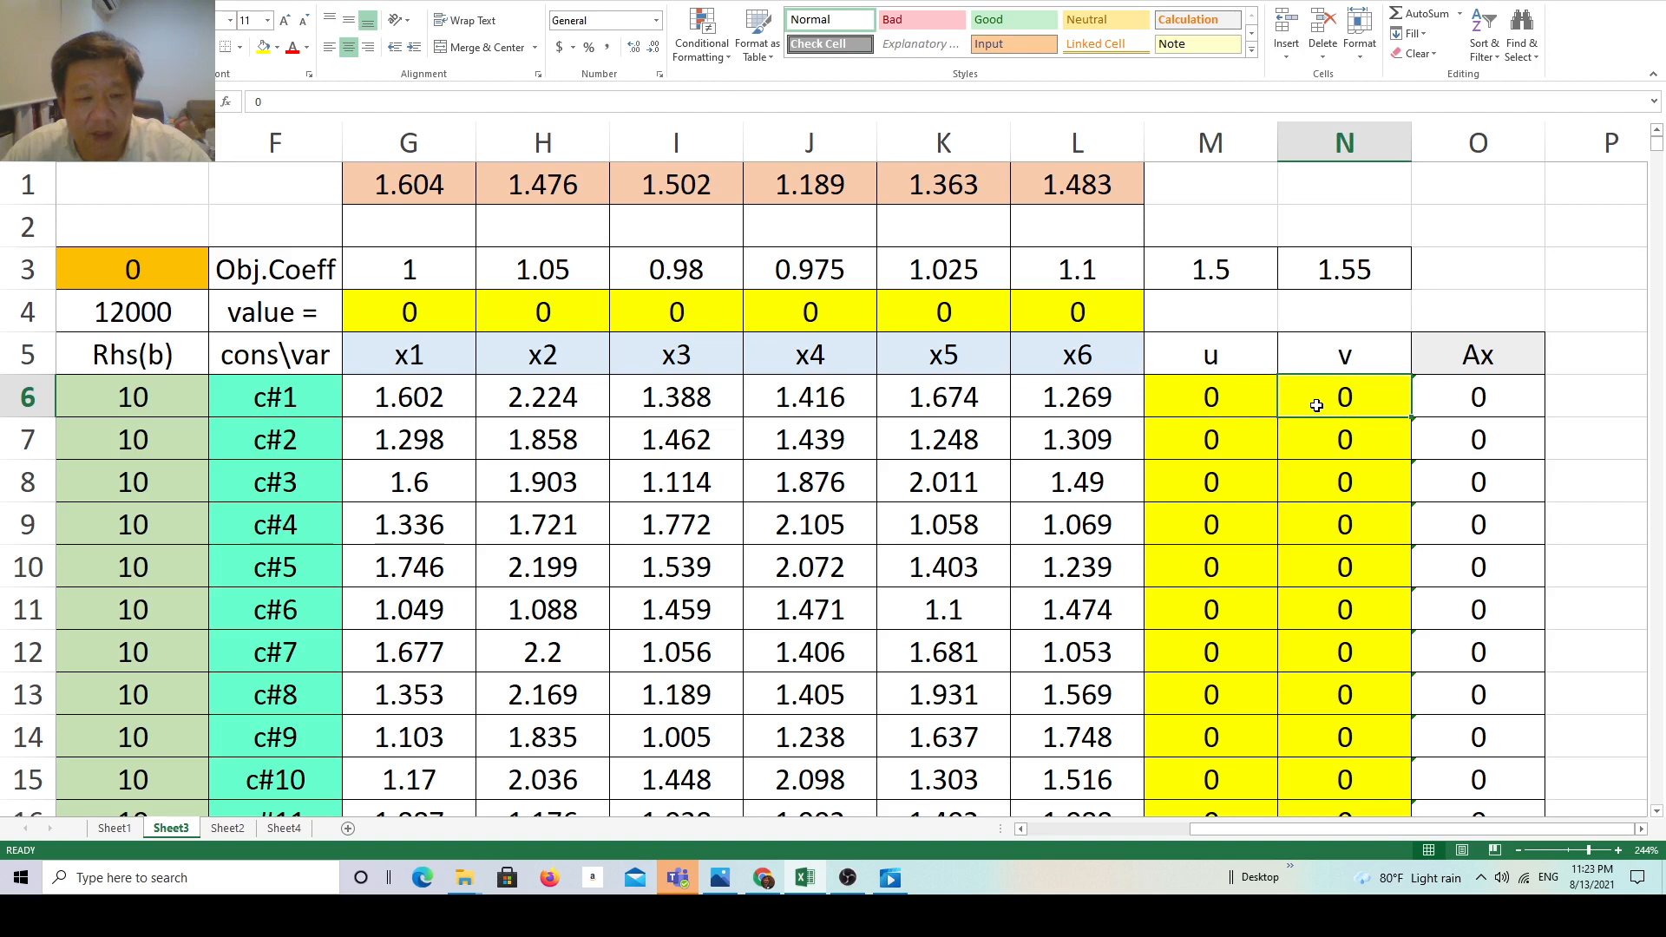
left_click(1467, 404)
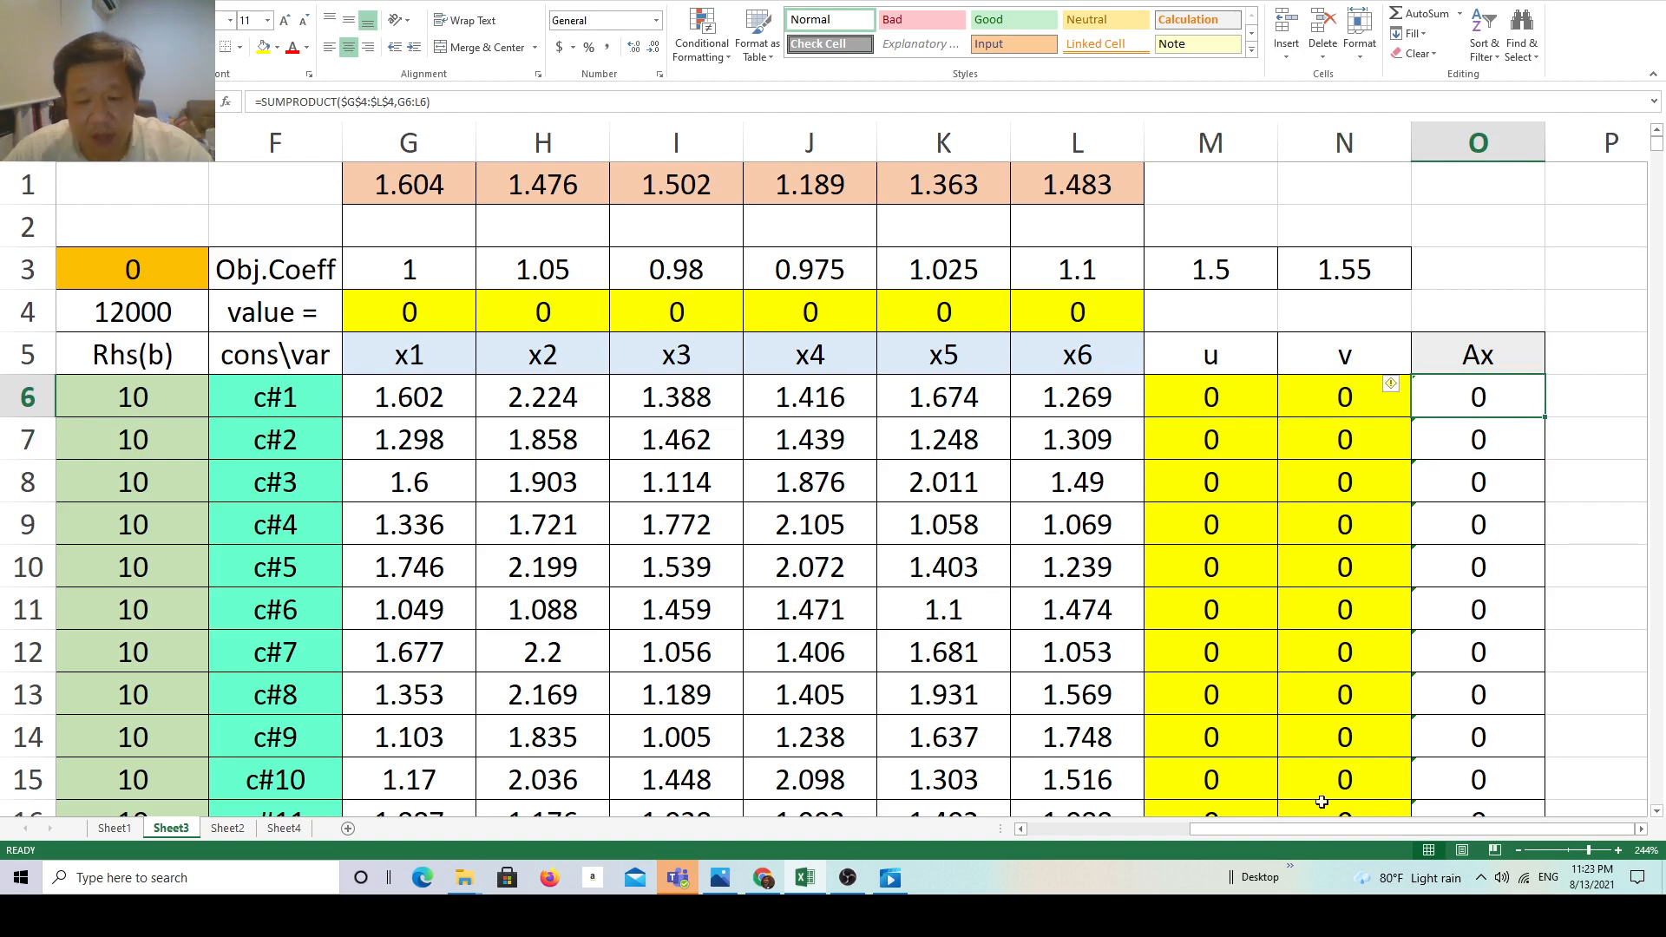
Step: Inspect the lhs(Ax+u-v) formula in D6 against the u, v and Ax columns, and highlight the lhs and Rhs(b) cells for c#1 to c#5
left_click_drag(1272, 839, 1113, 830)
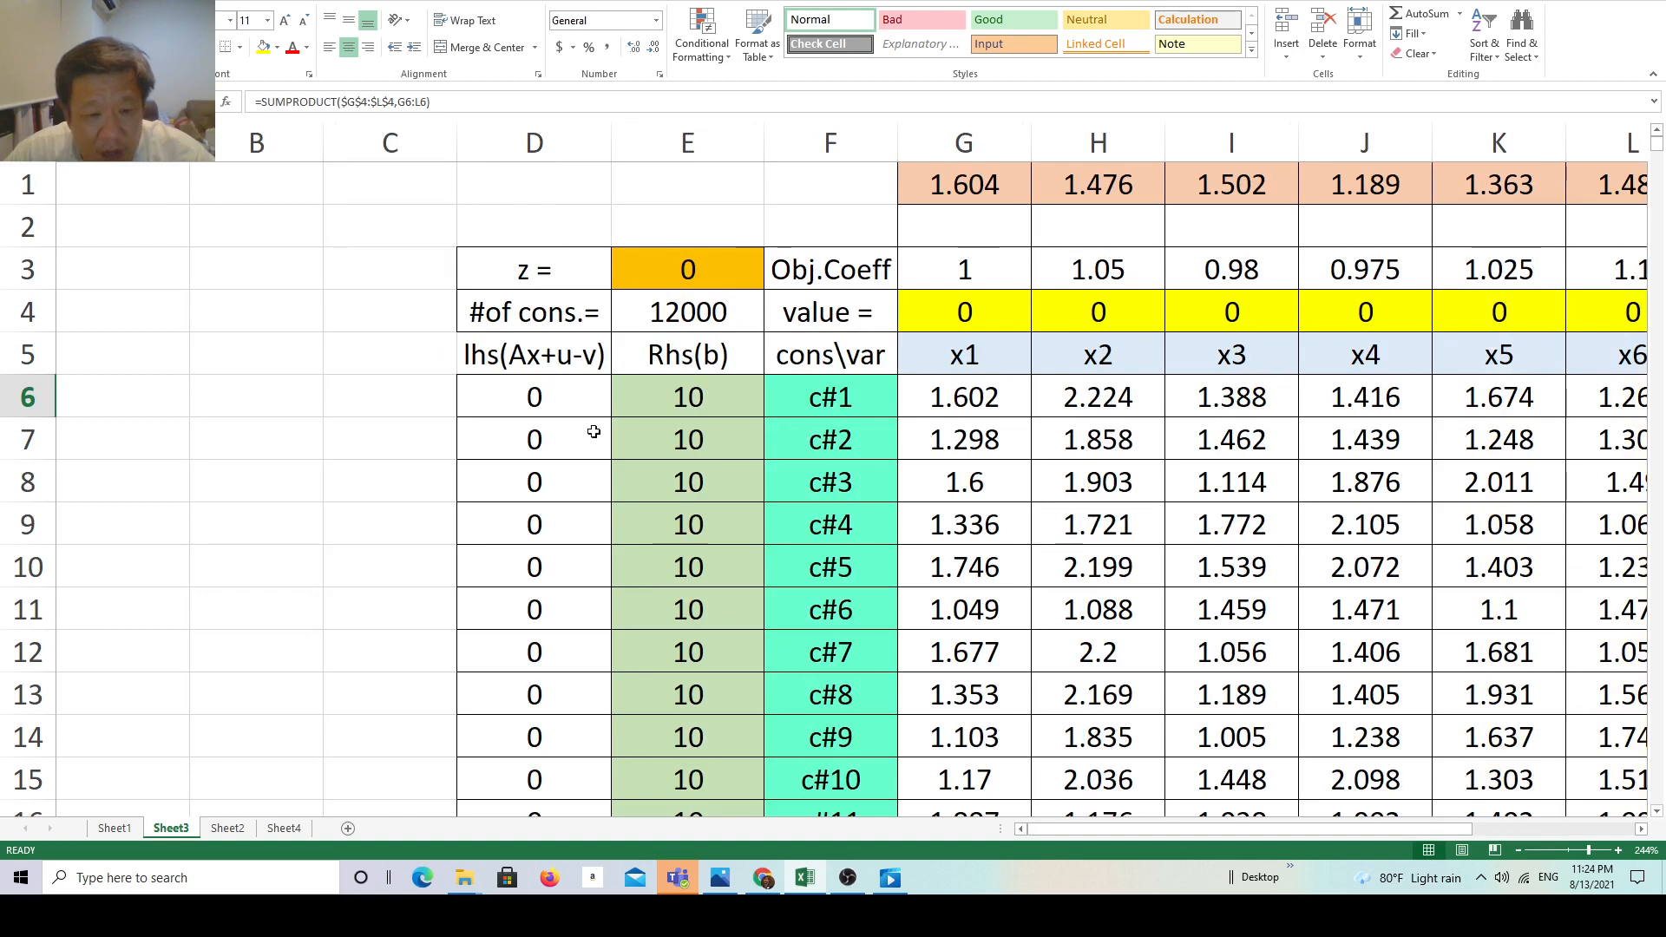
left_click(575, 403)
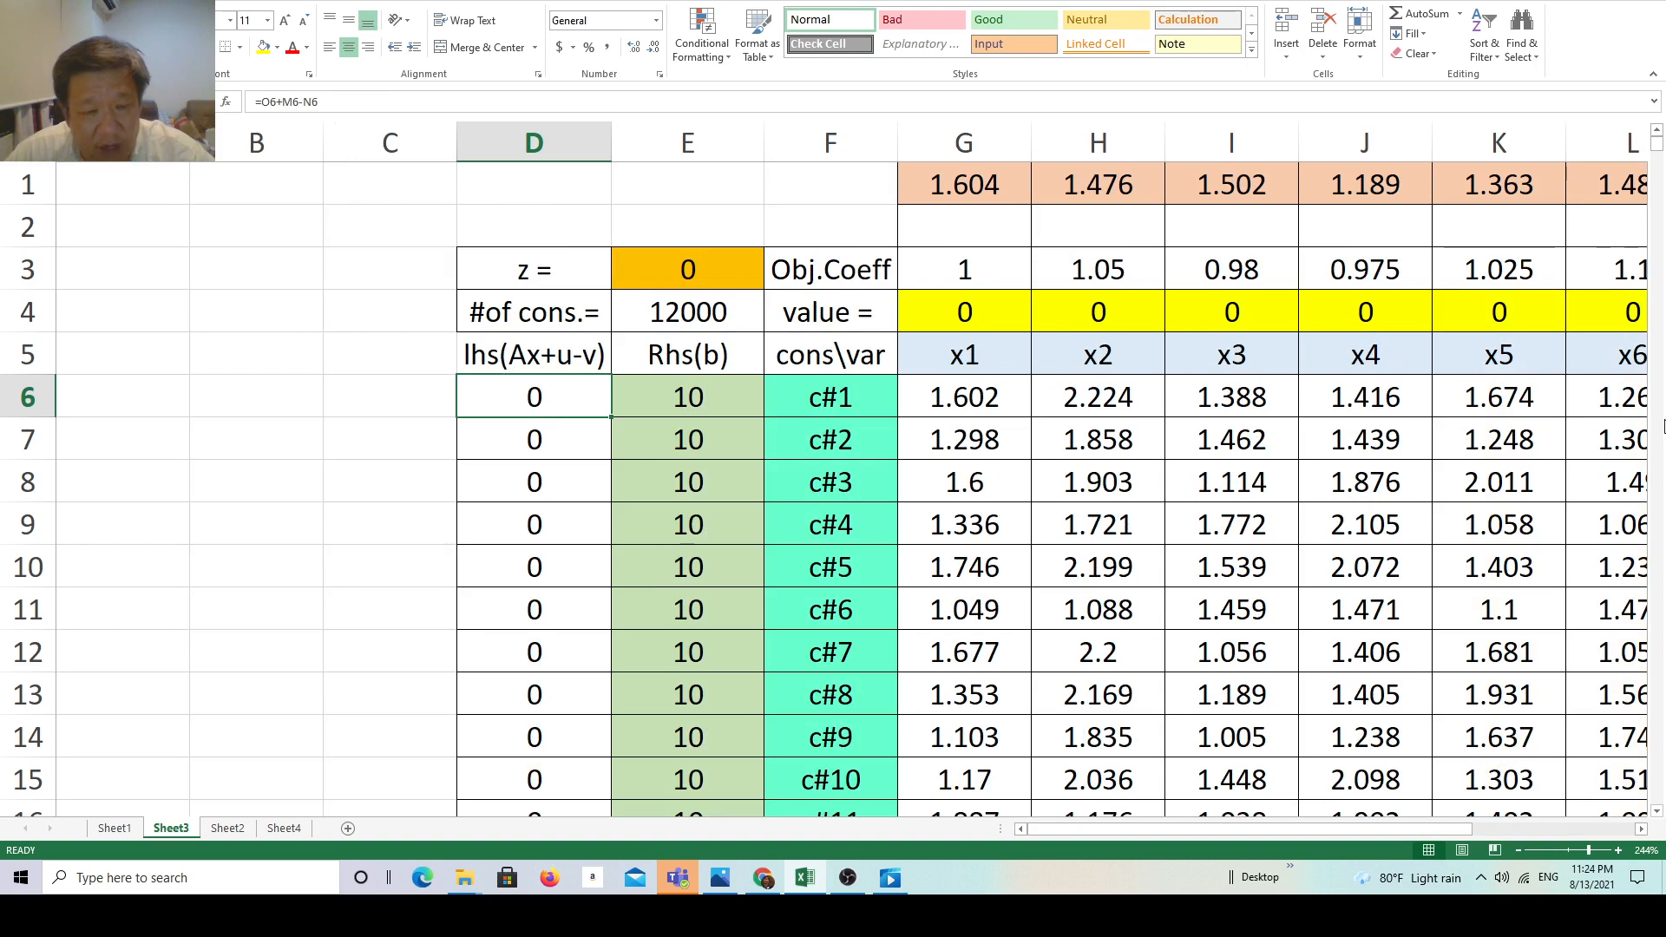
left_click_drag(1134, 831, 1457, 831)
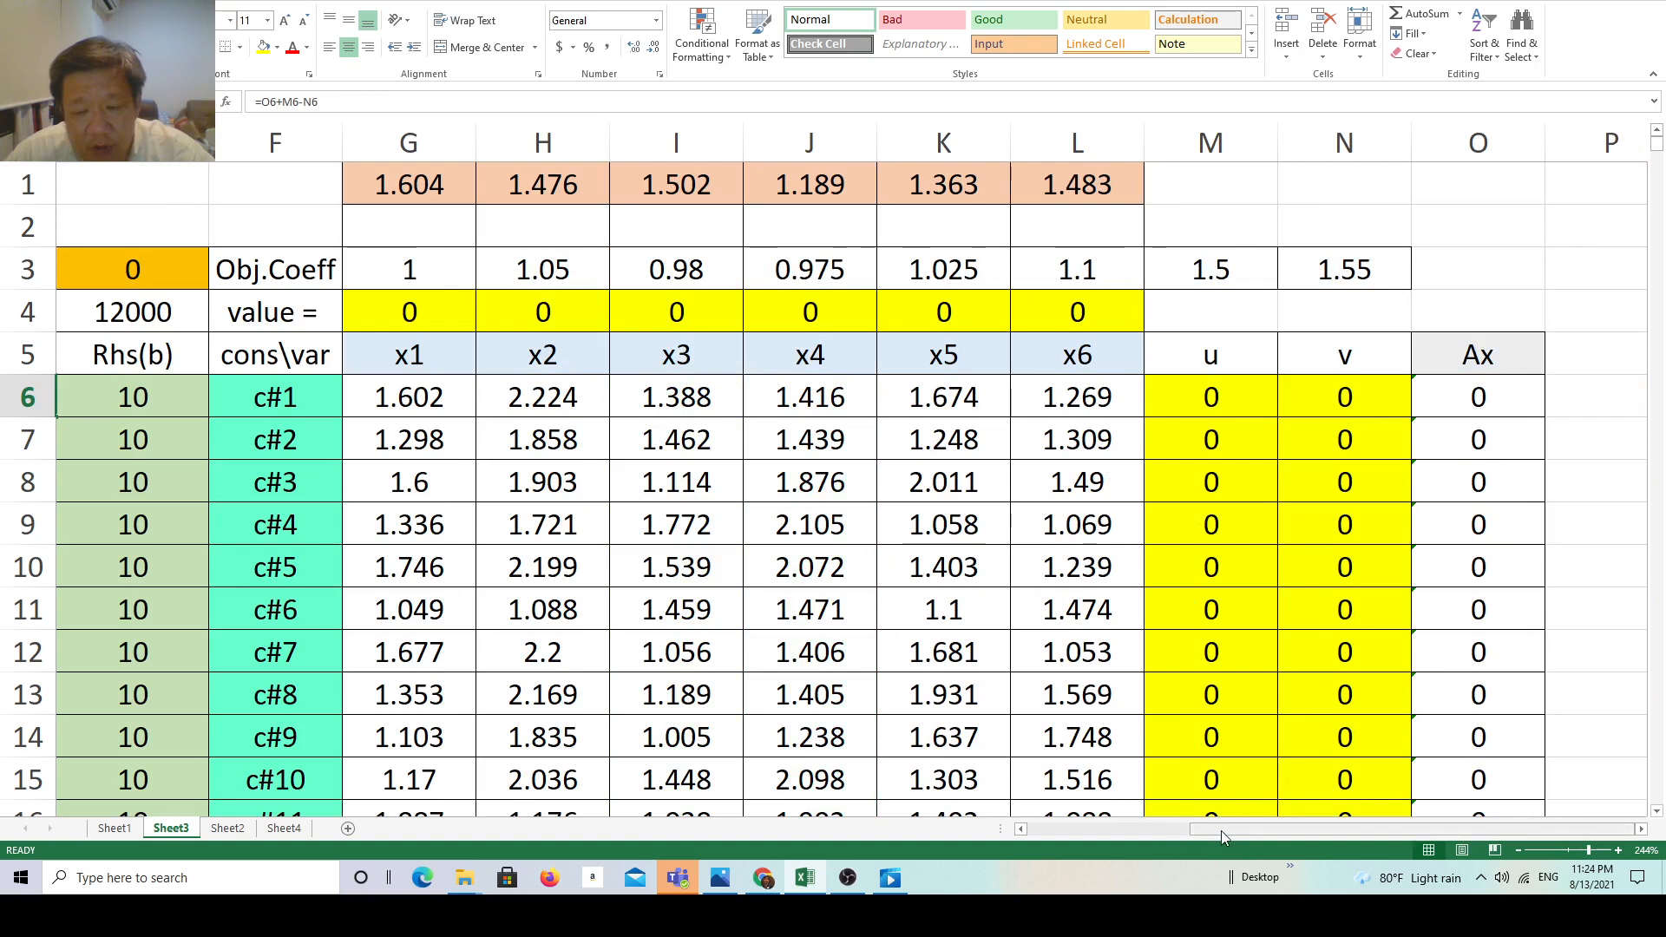
left_click_drag(1221, 830, 1093, 831)
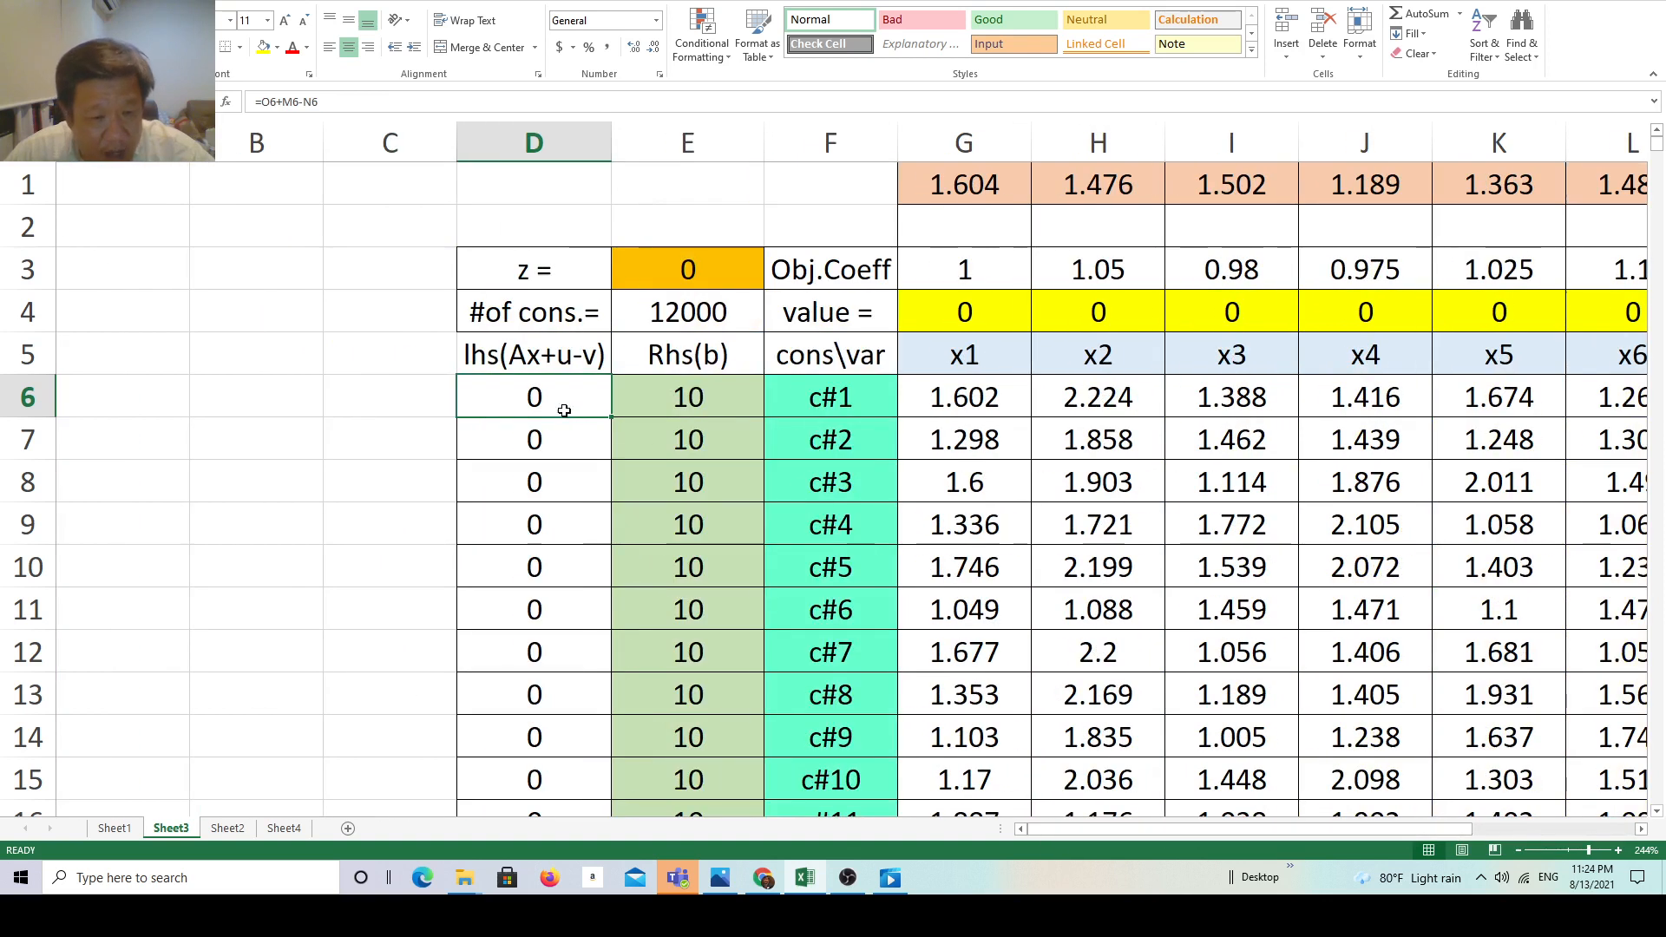
left_click_drag(564, 408, 544, 569)
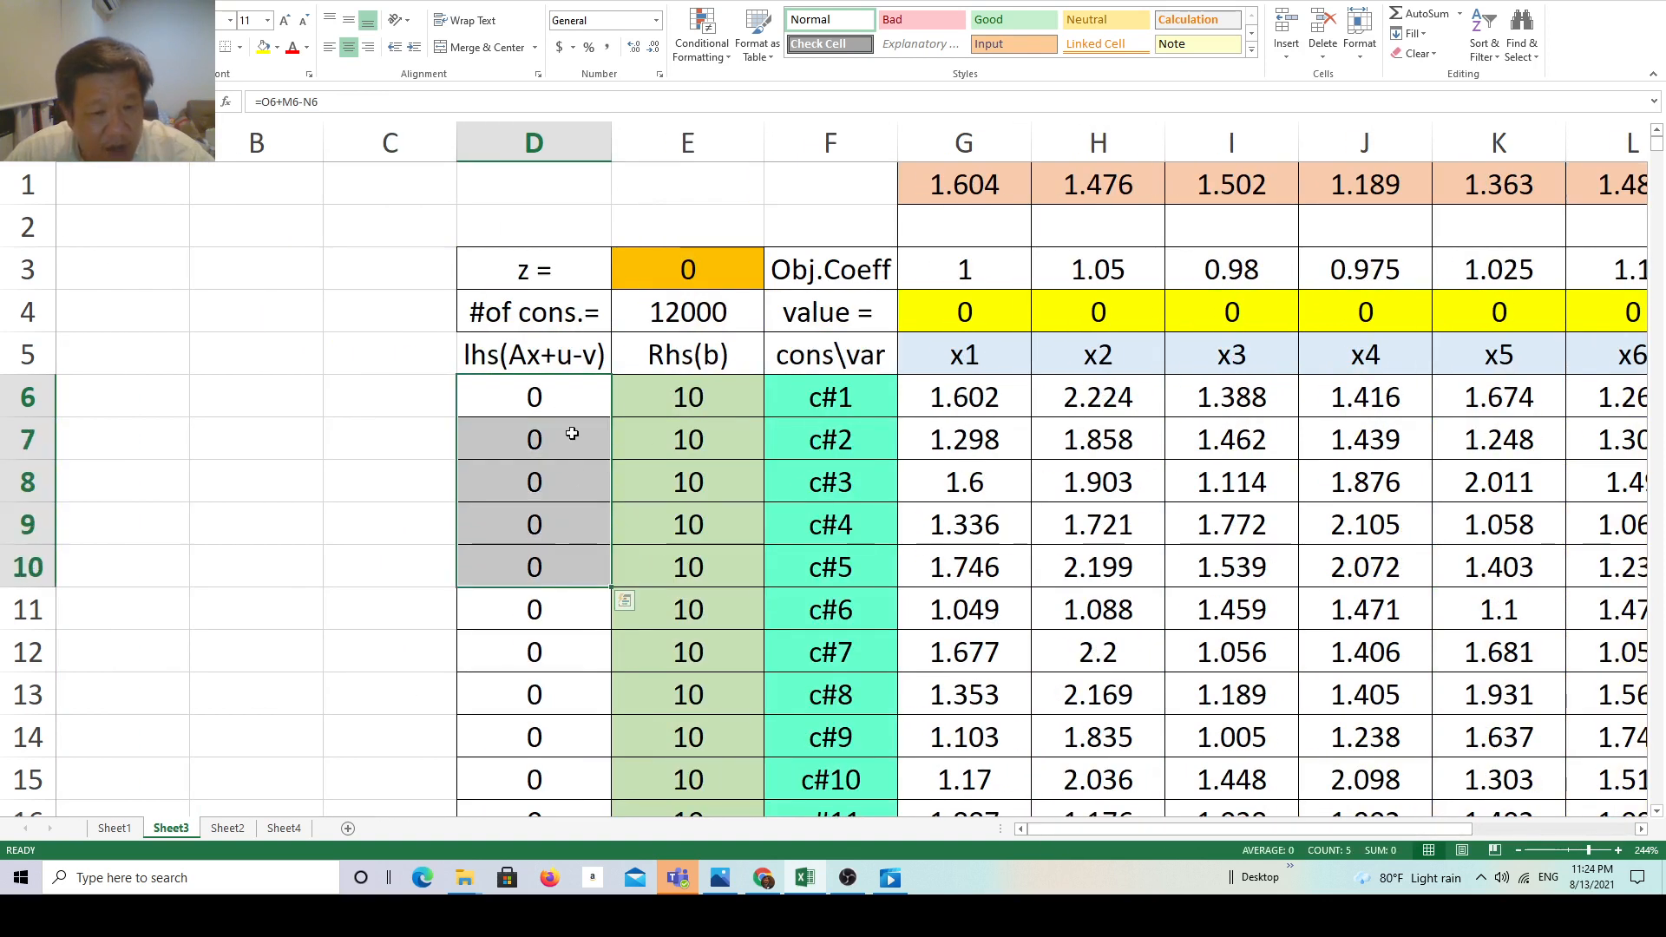
left_click_drag(669, 400, 687, 582)
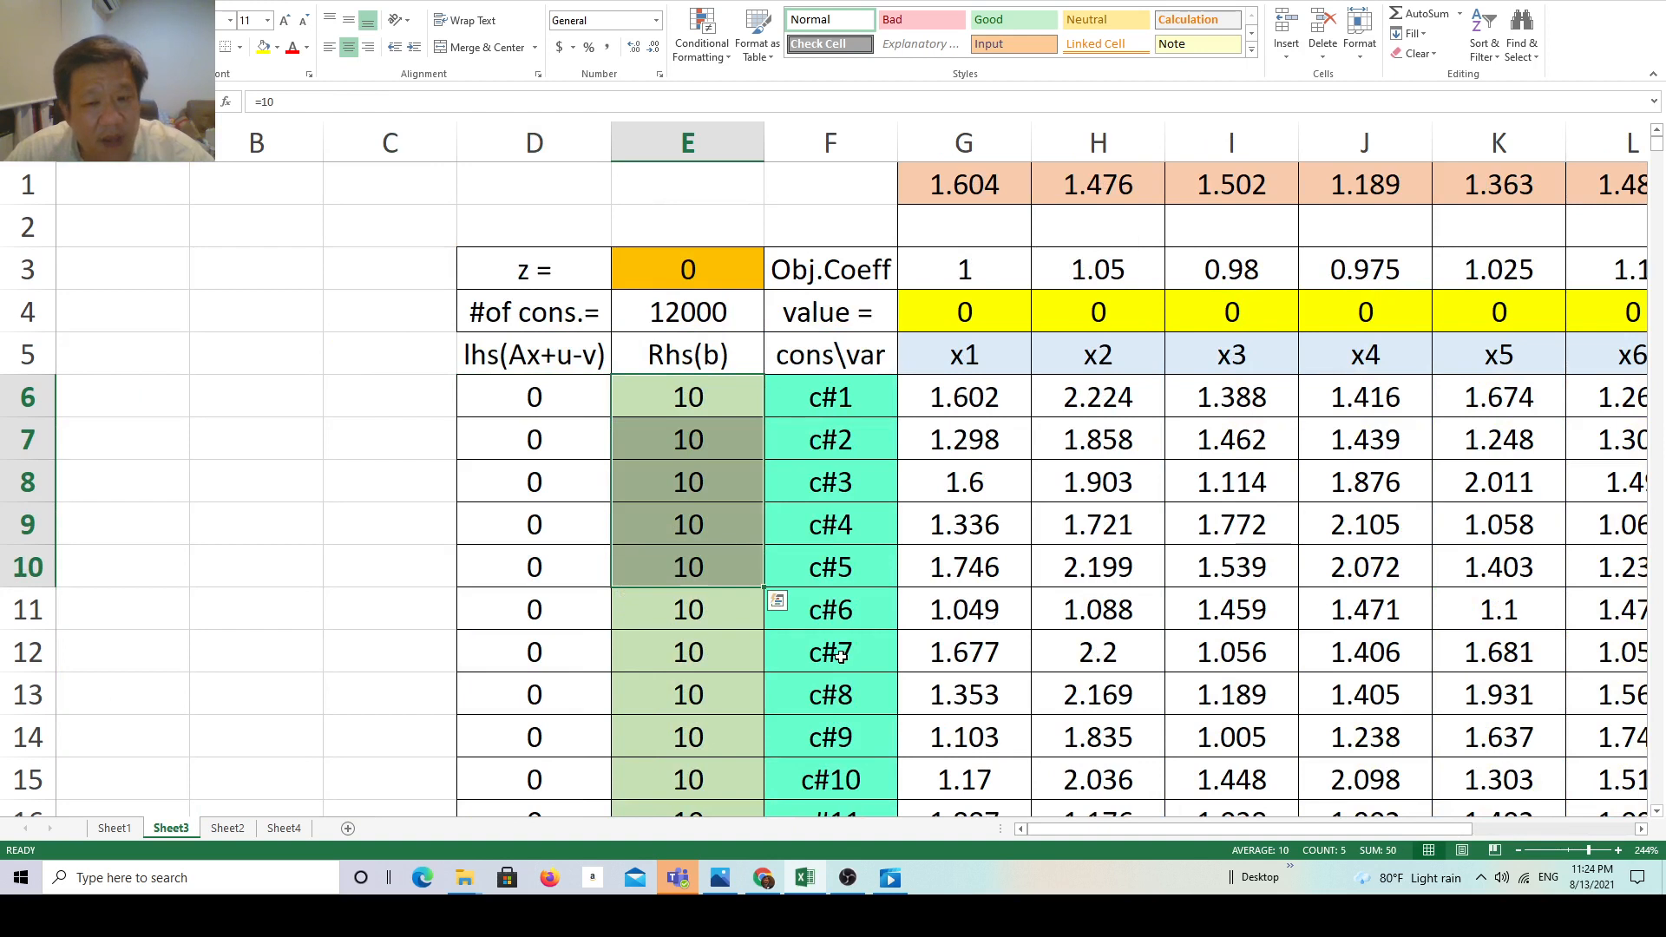
Step: Inspect the objective z formula in E3 together with the referenced u and v columns
double_click(720, 274)
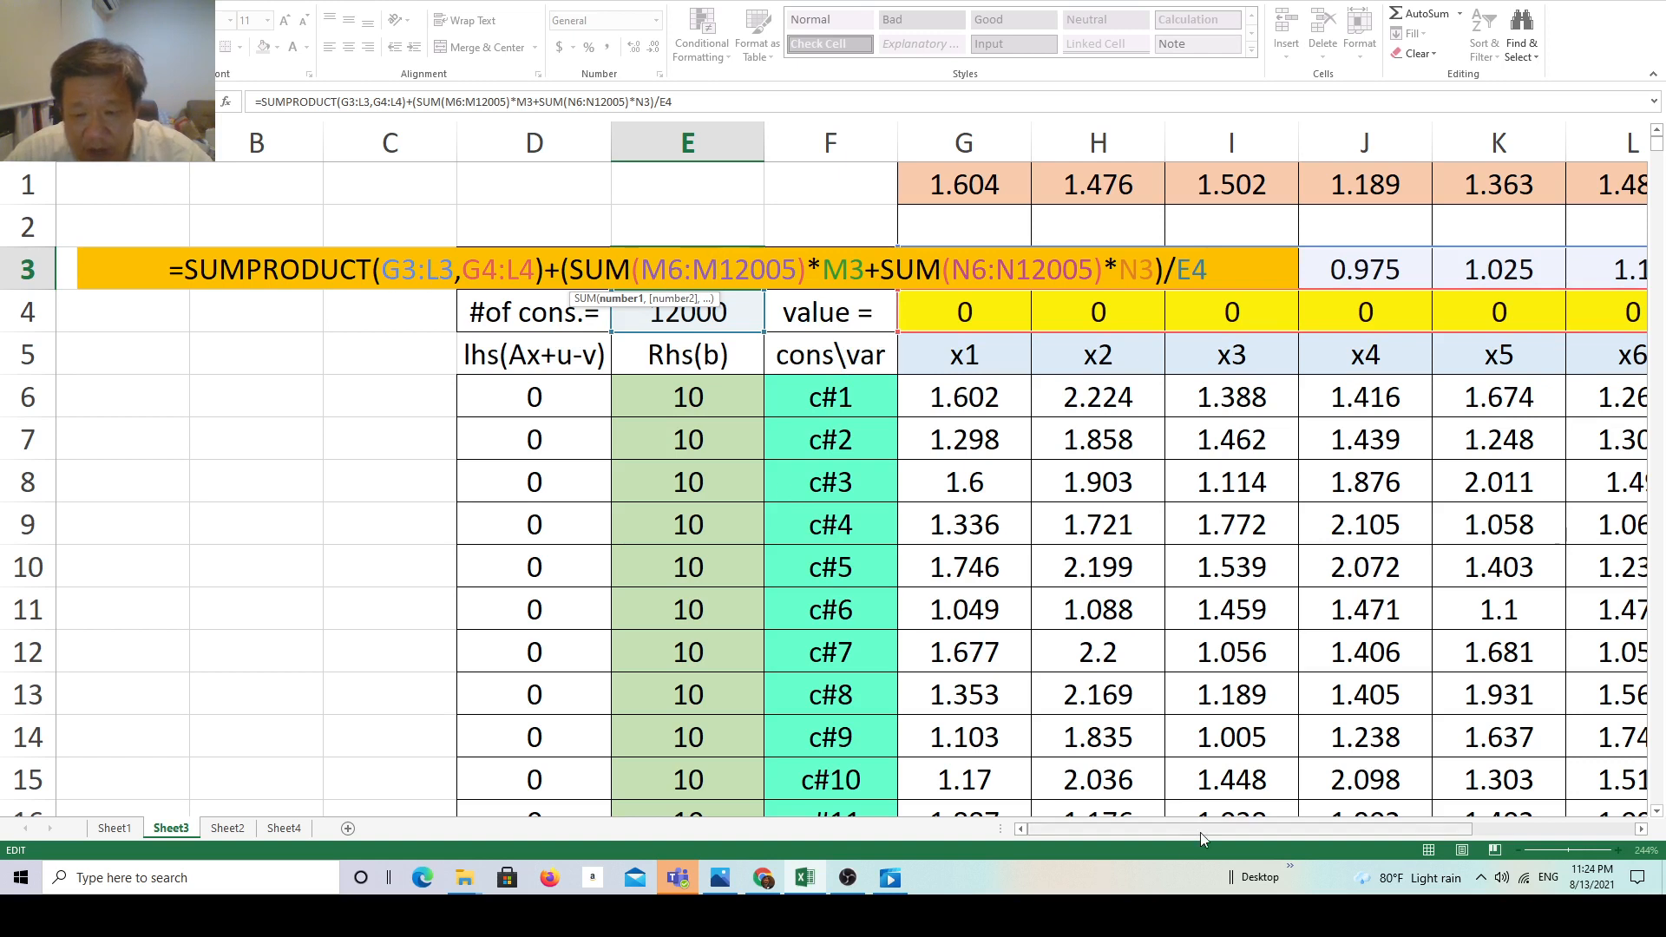
left_click_drag(1200, 831, 1310, 846)
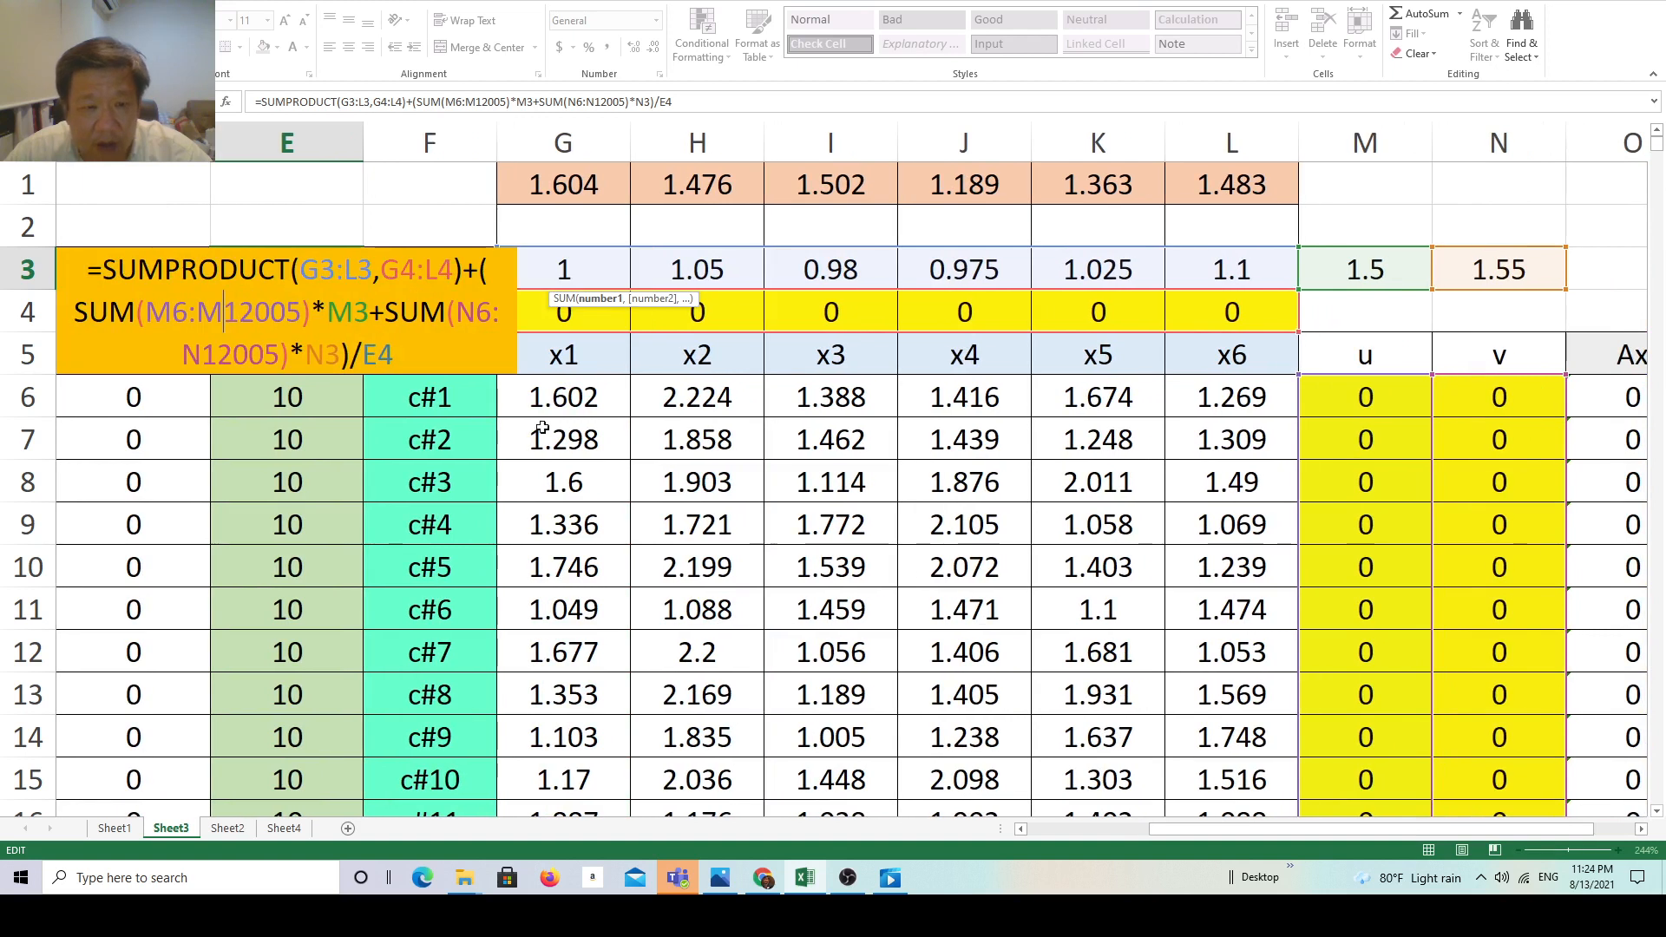
key("Return")
Step: Highlight the objective coefficients G3:L3 and the variable values G4:L4, and inspect how the z formula in E3 multiplies them
left_click(555, 269)
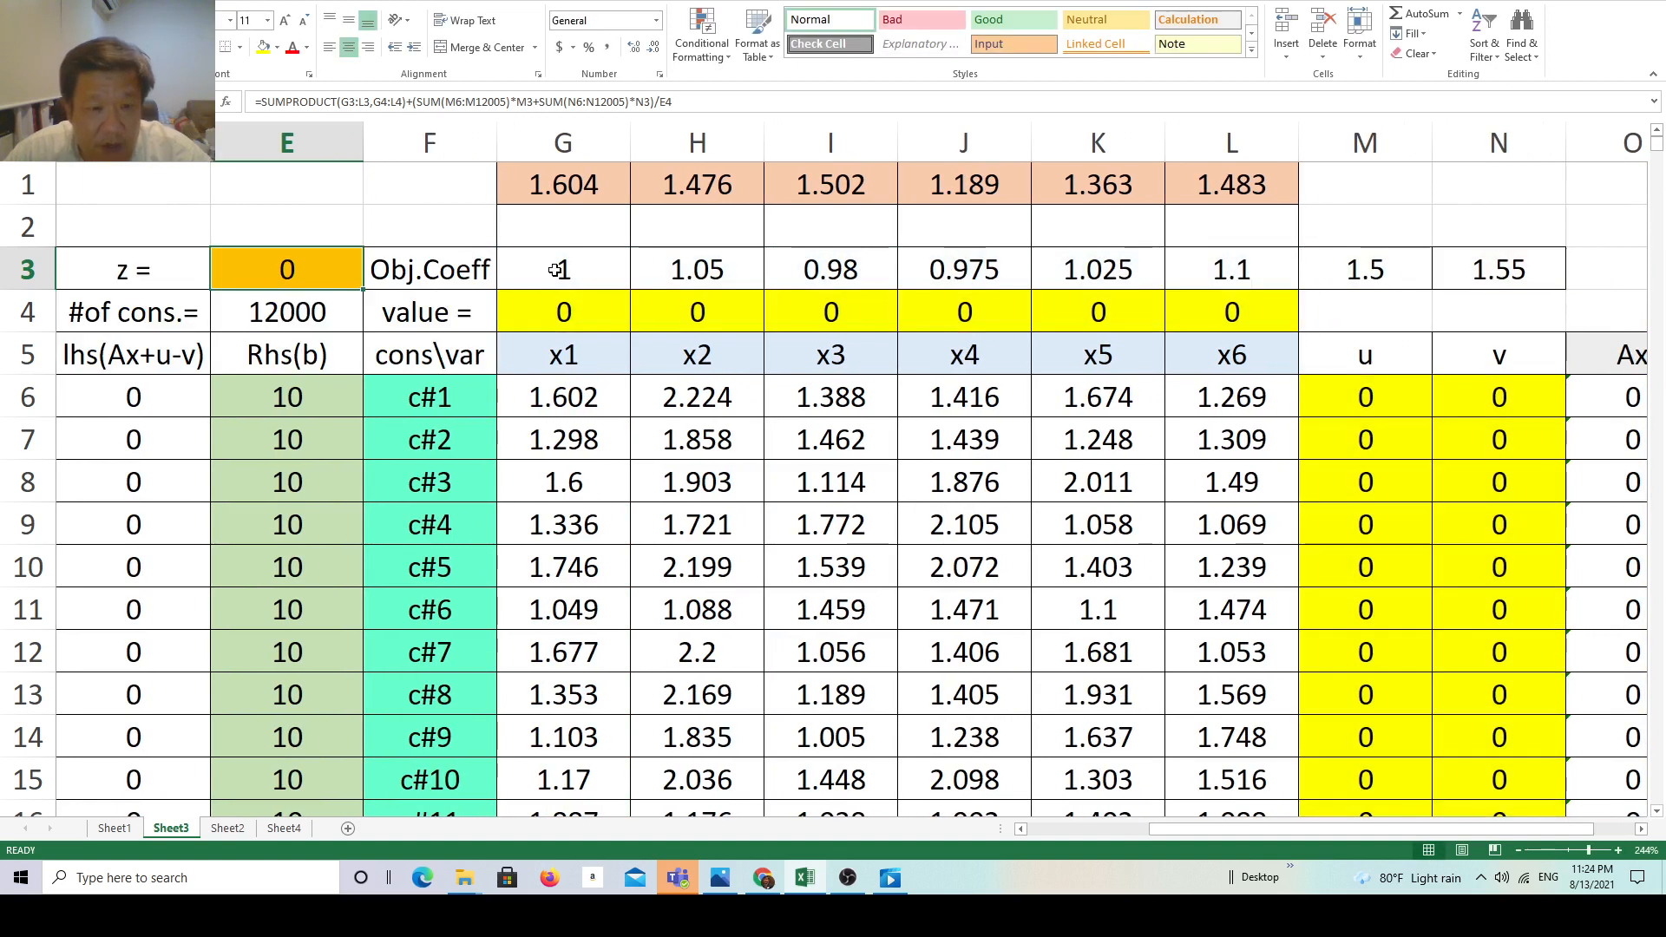
left_click_drag(555, 270, 1215, 281)
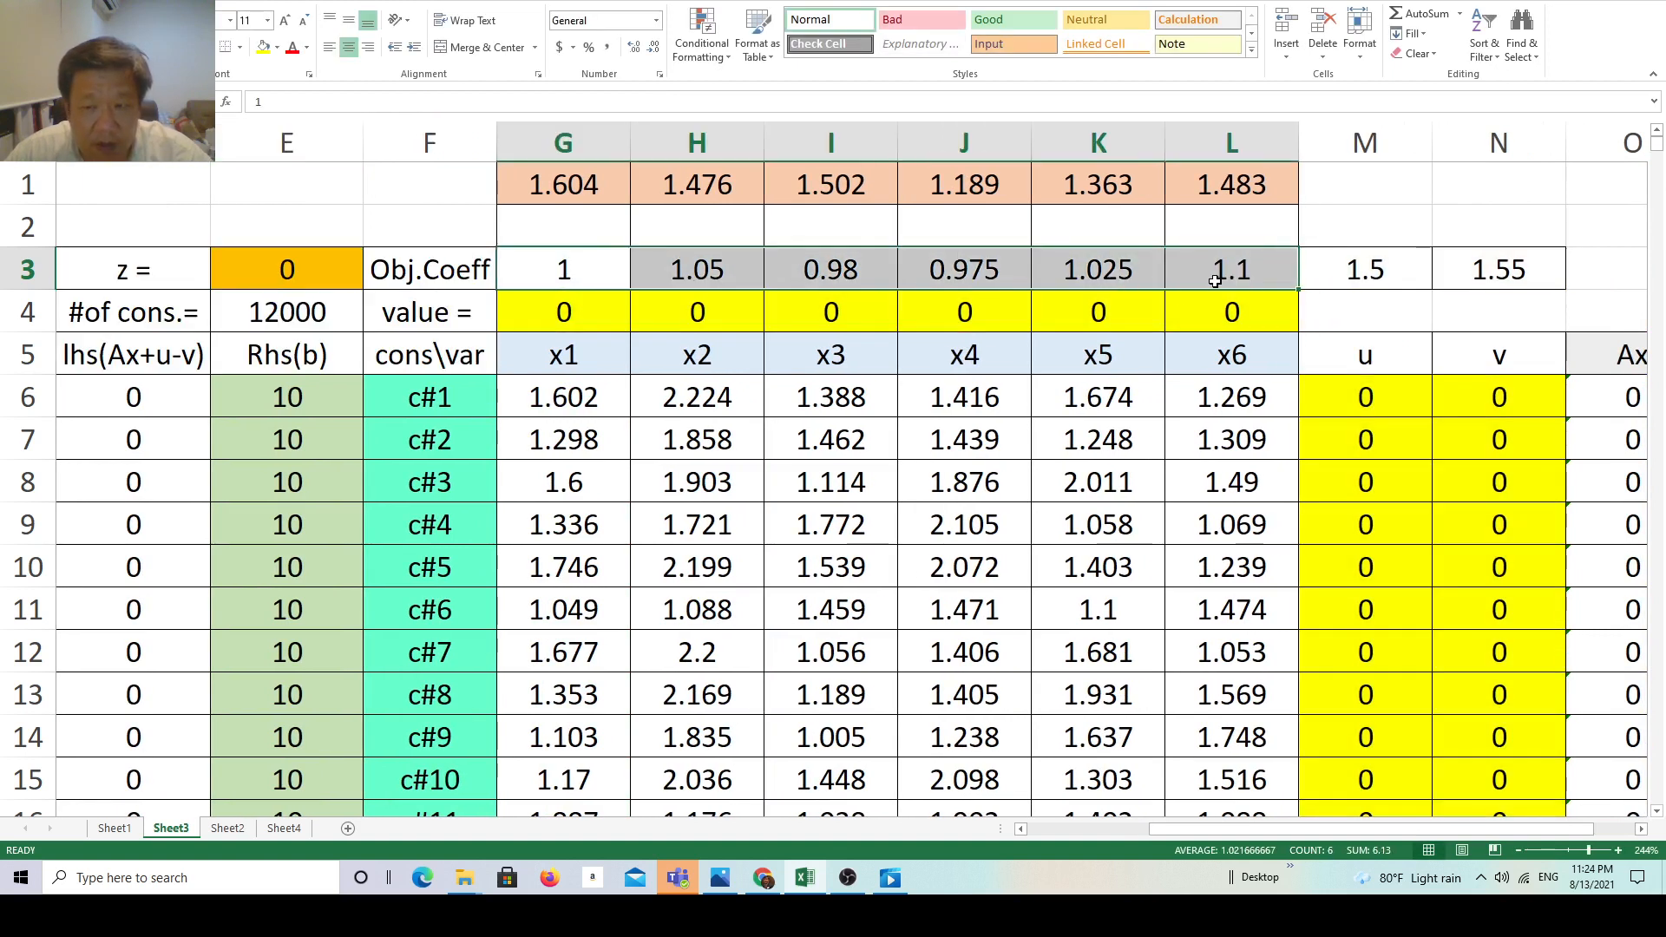
left_click(593, 319)
left_click_drag(592, 318, 1194, 333)
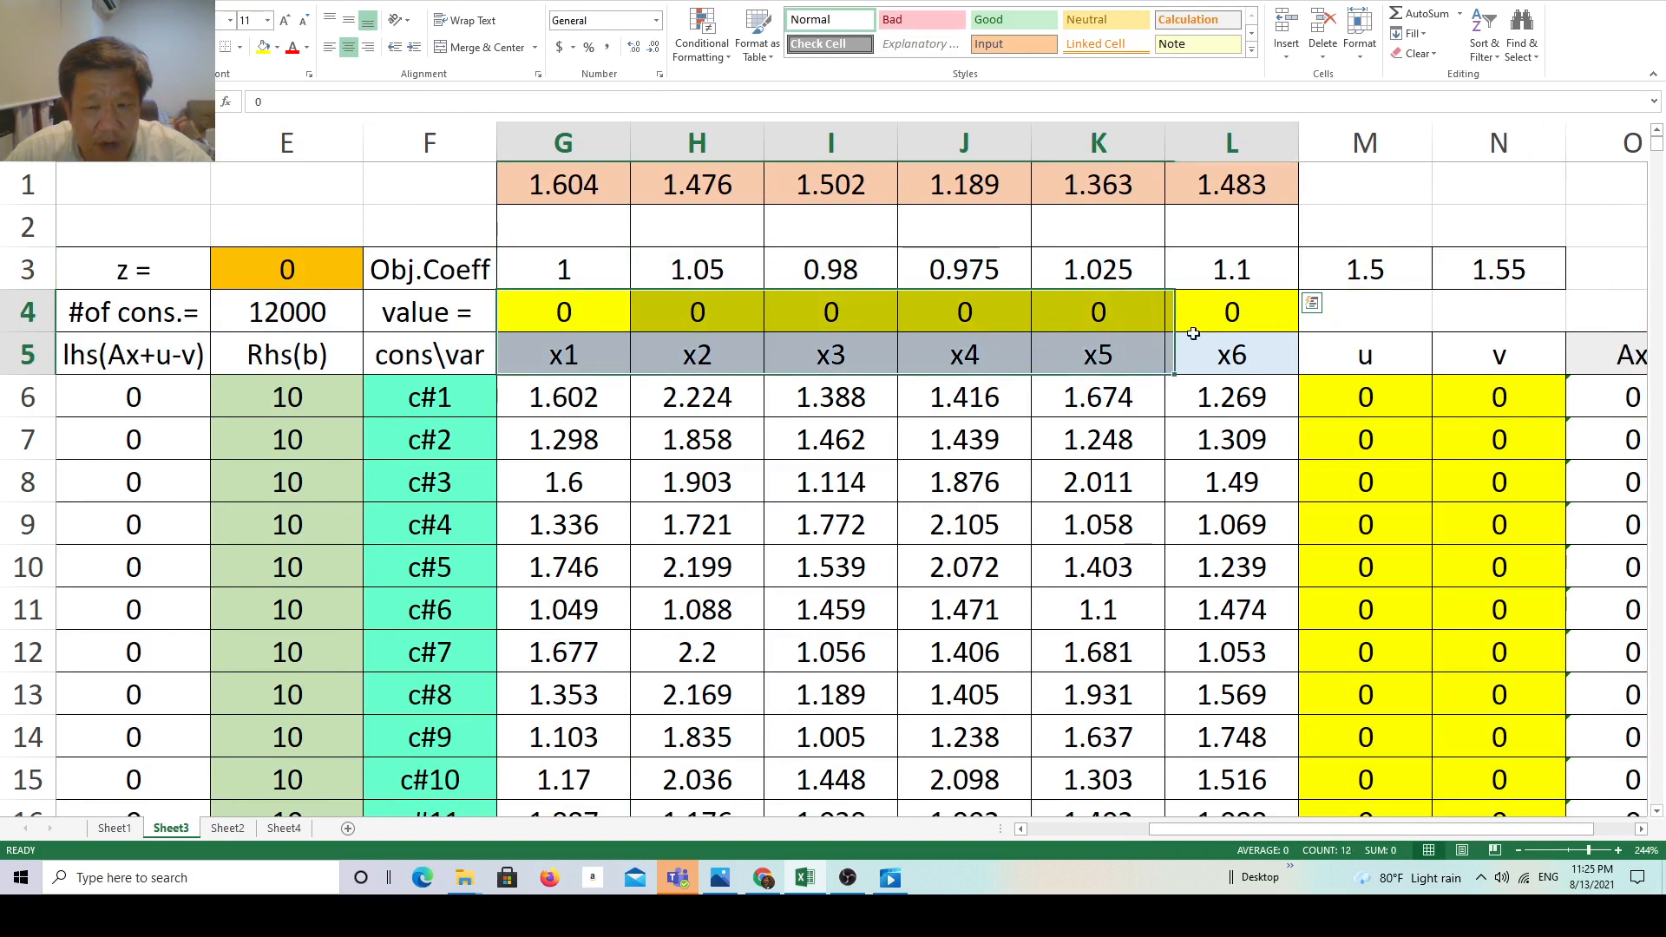
double_click(352, 265)
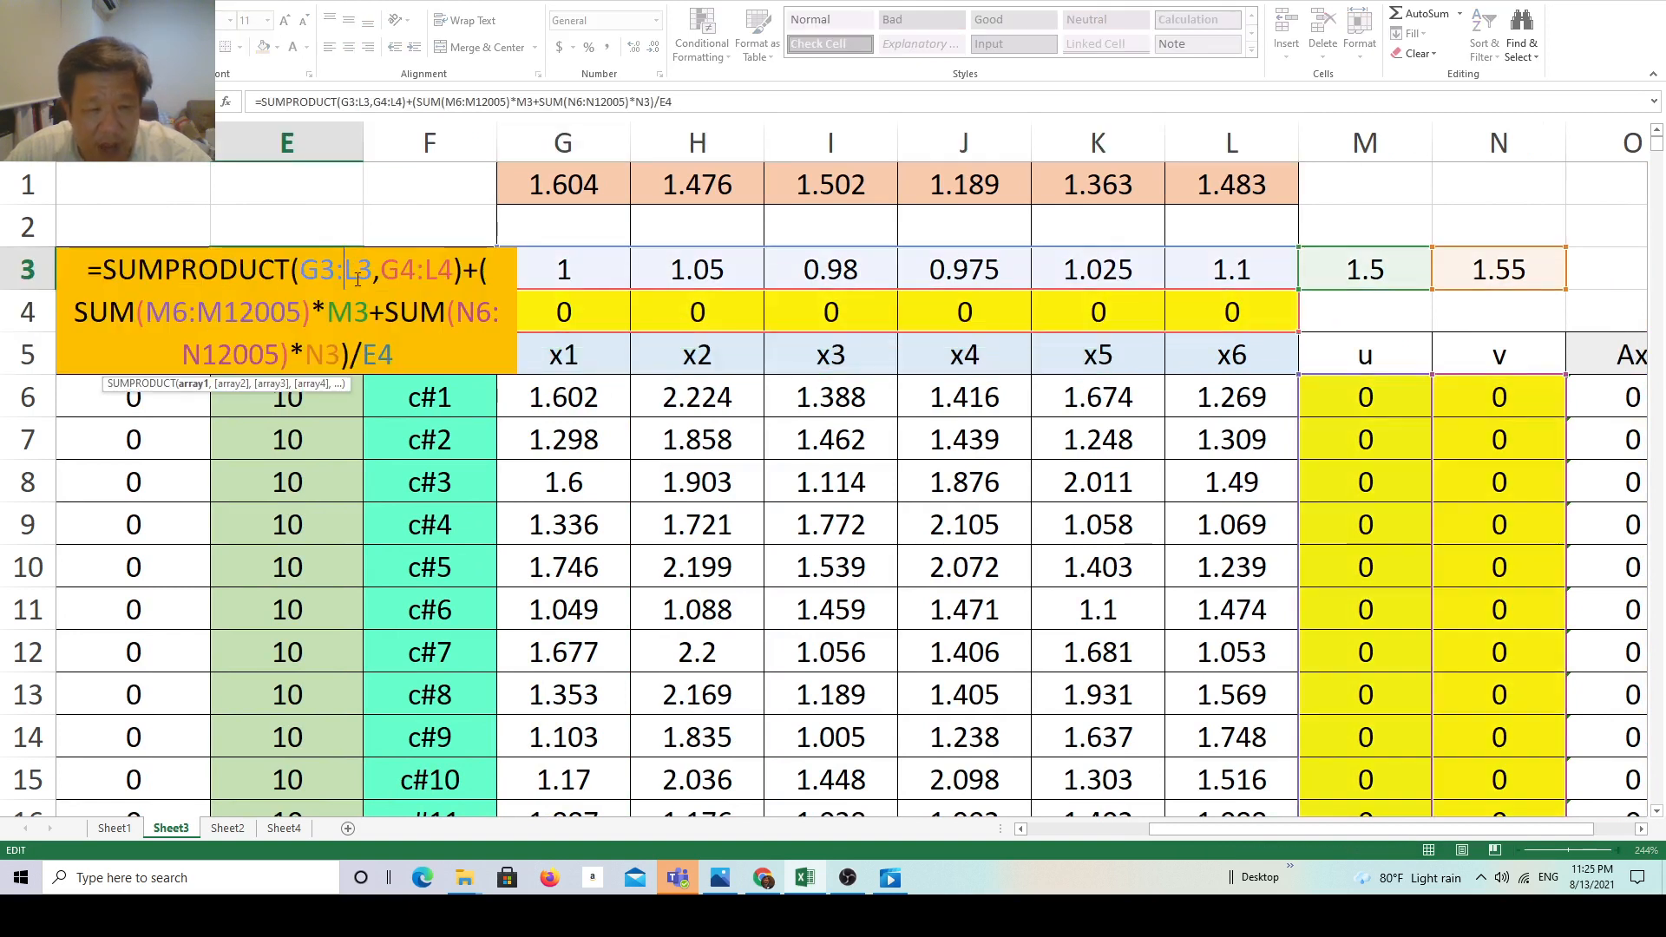
key("Escape")
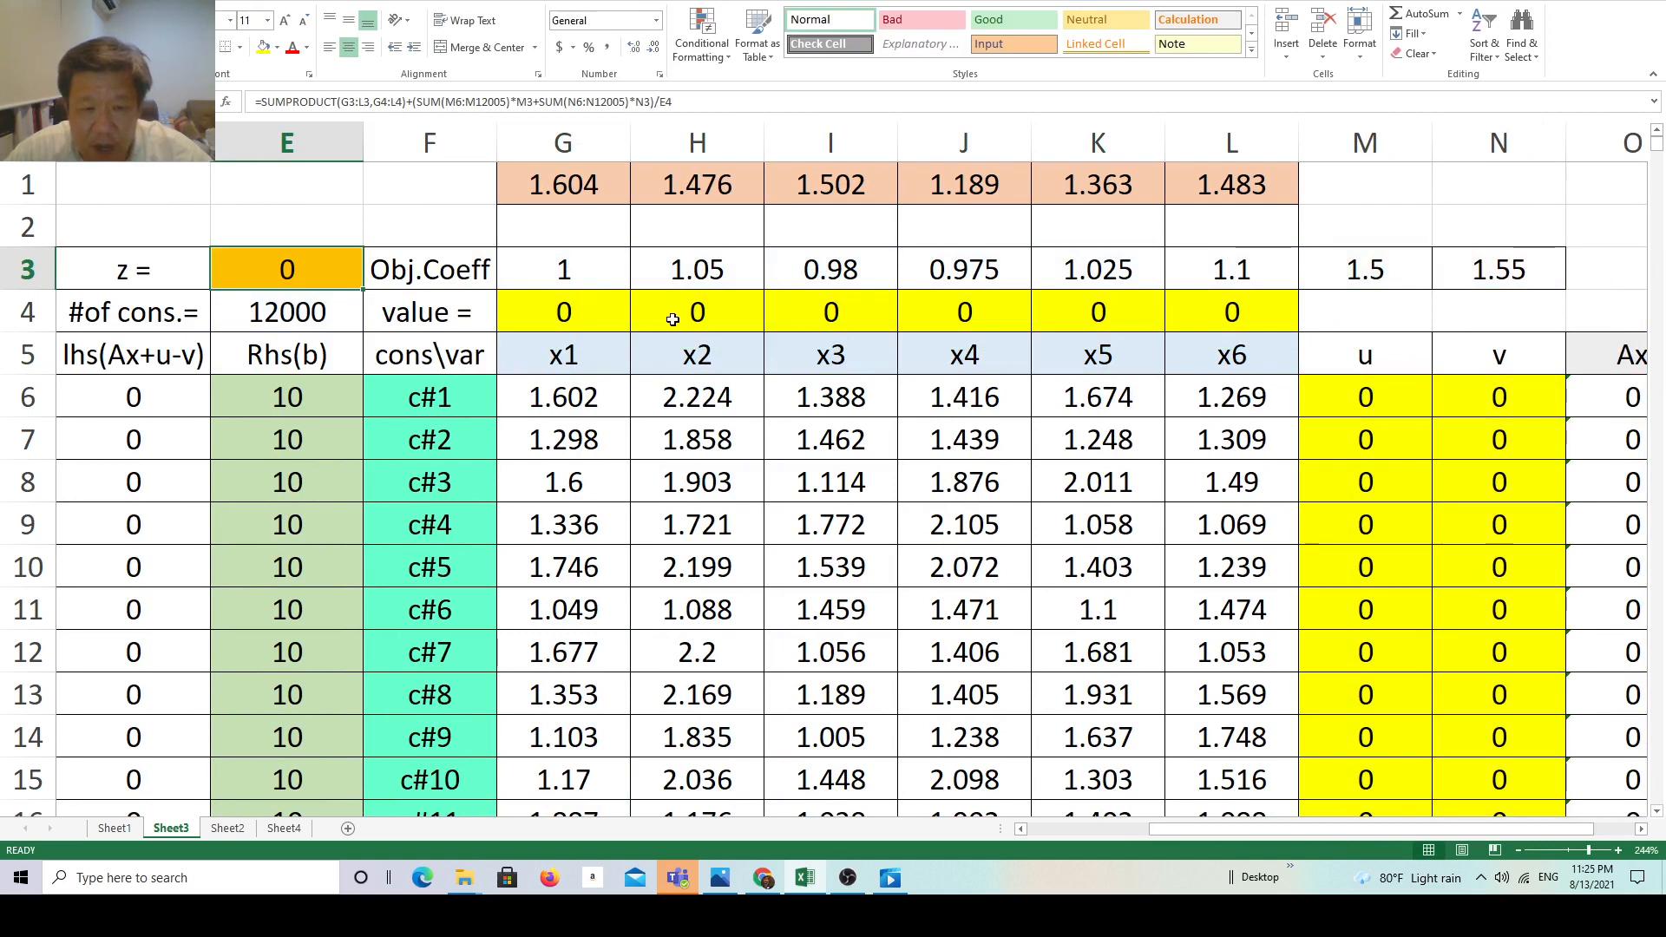
Step: Point out each objective coefficient in row 3 together with its variable value in row 4, from x2 through x6
left_click(700, 275)
left_click(710, 310)
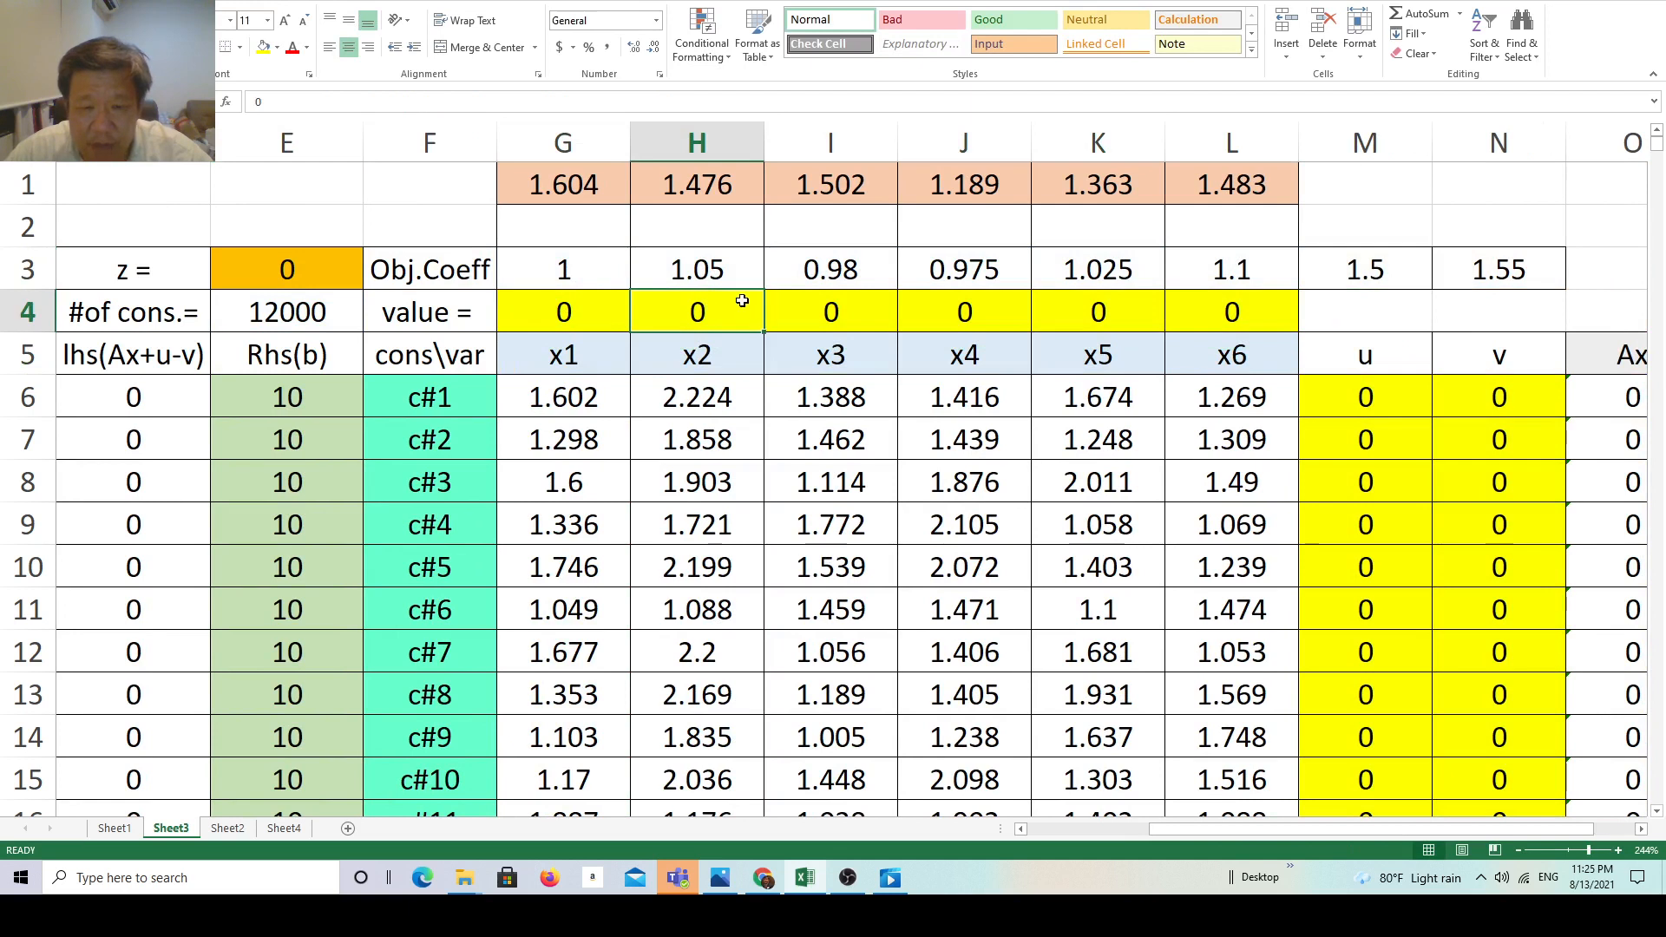
left_click(808, 283)
left_click(833, 308)
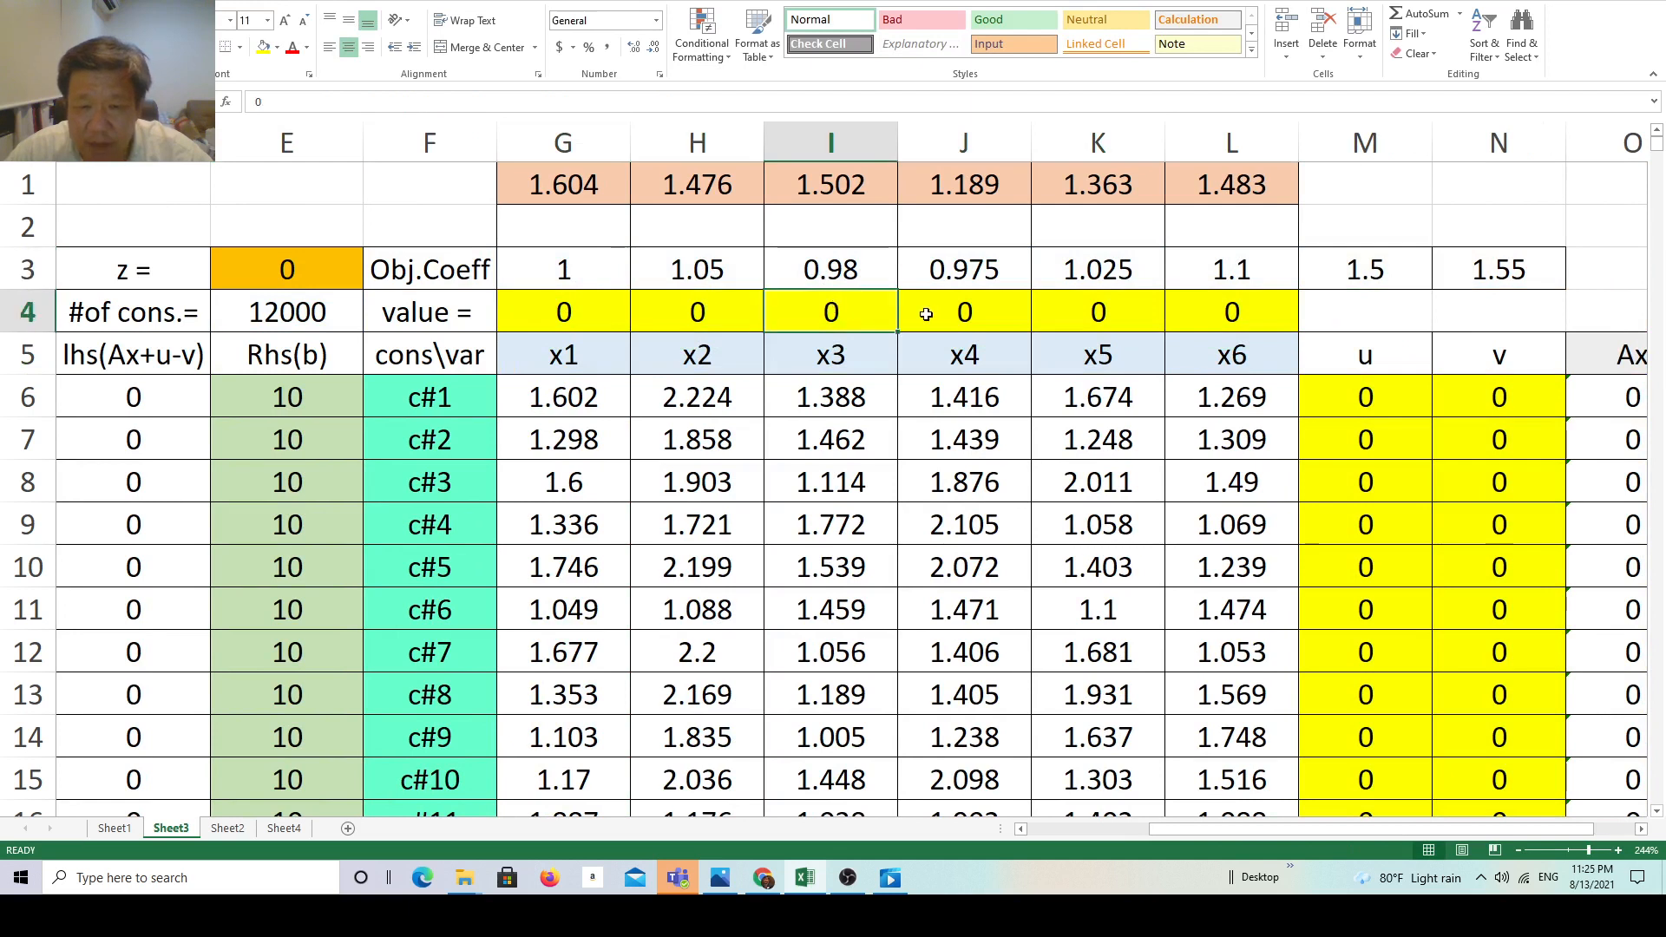
left_click(963, 283)
left_click(968, 314)
left_click(1128, 283)
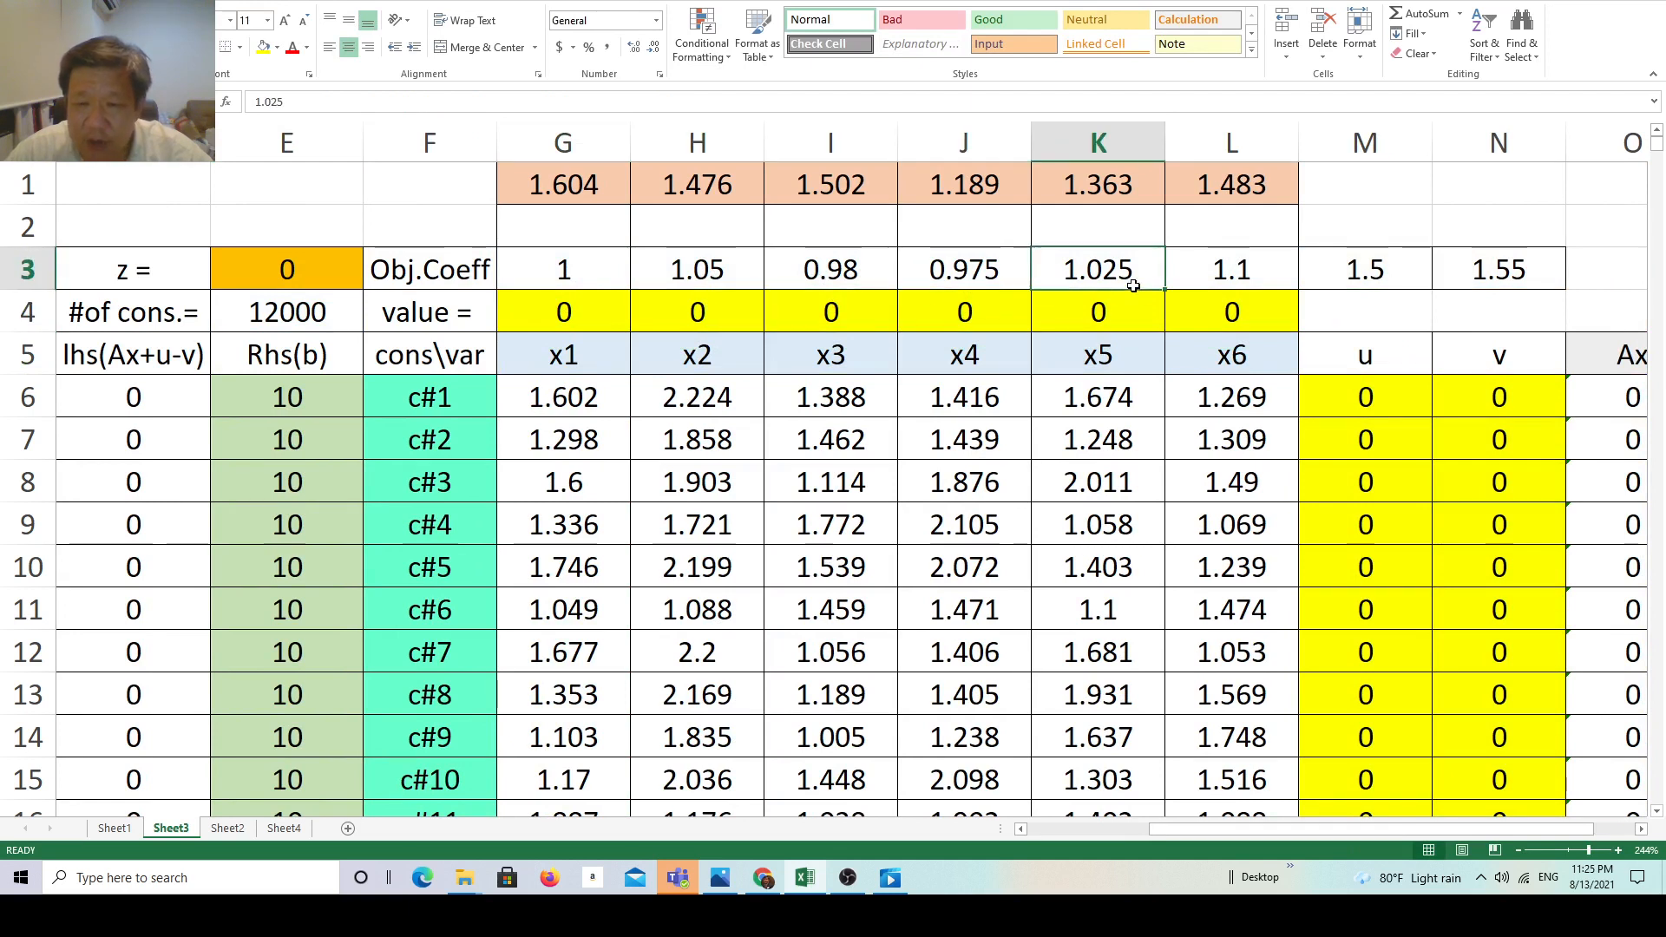
left_click(1097, 317)
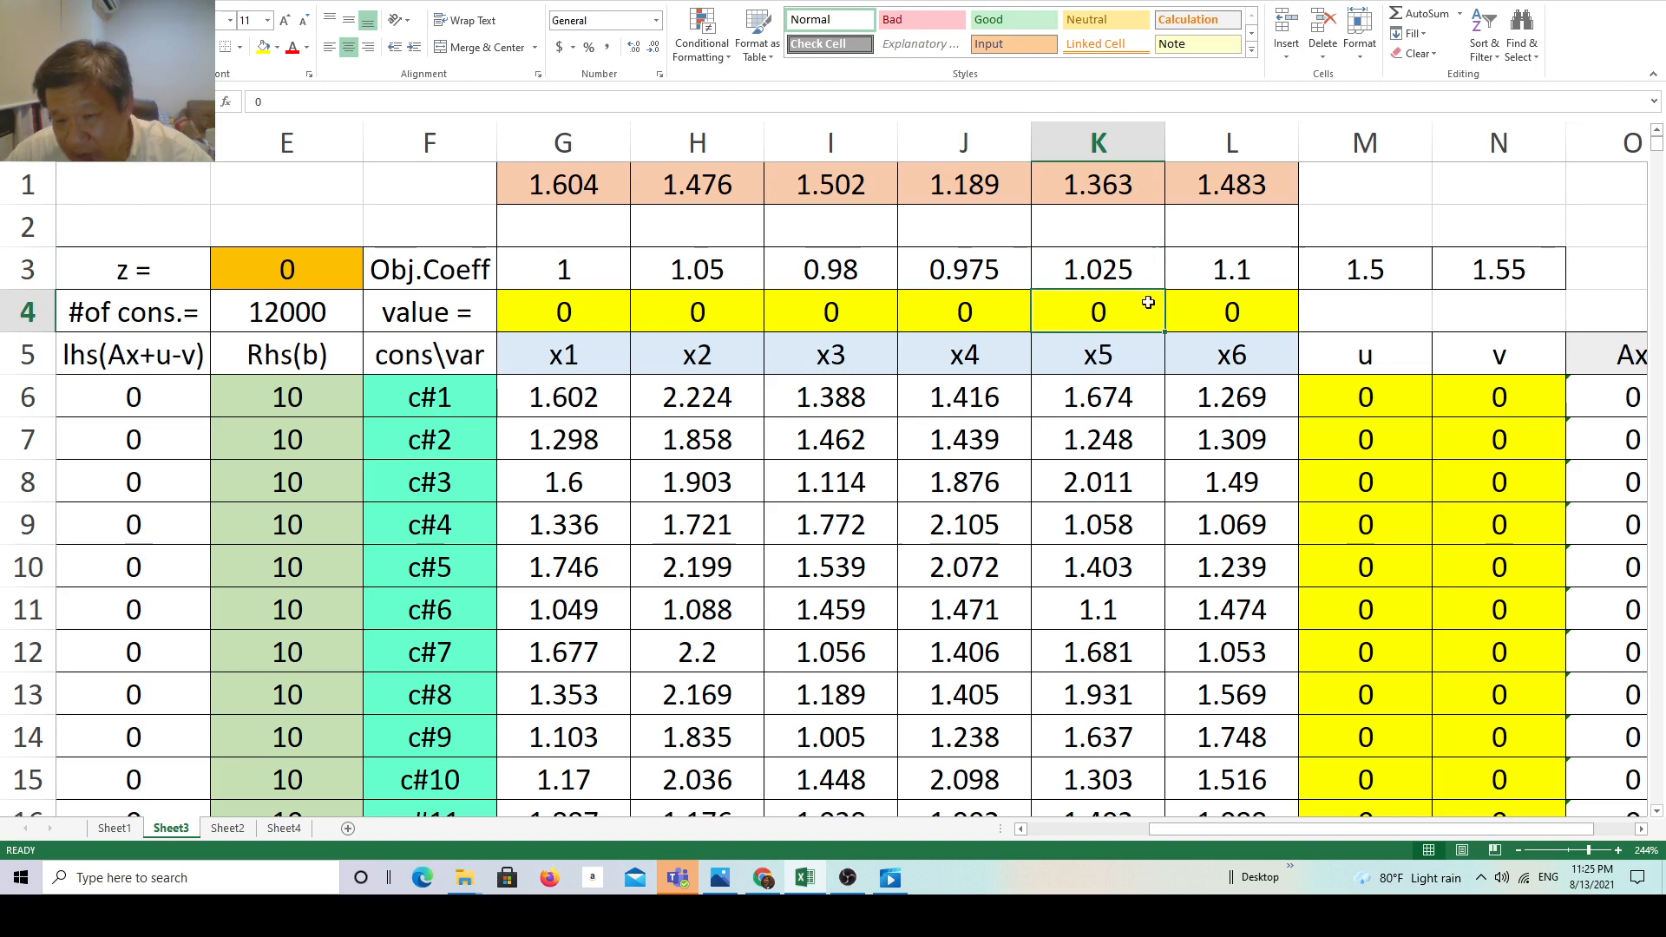
left_click(1230, 276)
left_click(1222, 310)
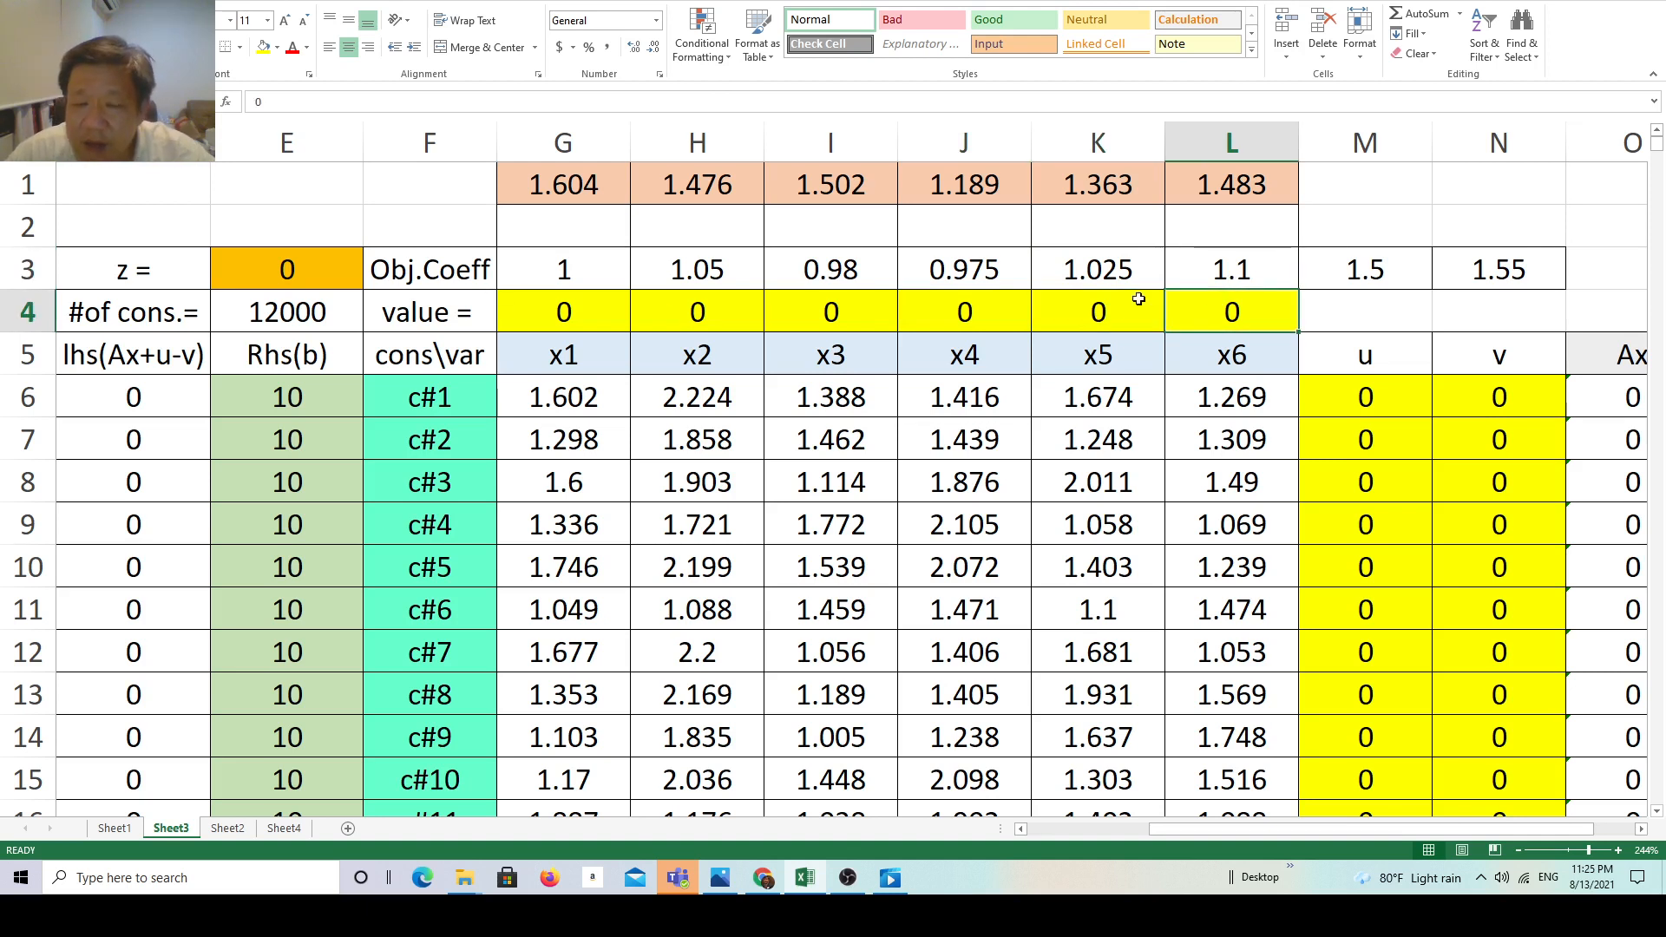
Step: Highlight the coefficients G3:L3 and inspect the division by the constraint count E4 in the z formula in E3
left_click_drag(568, 274, 1207, 280)
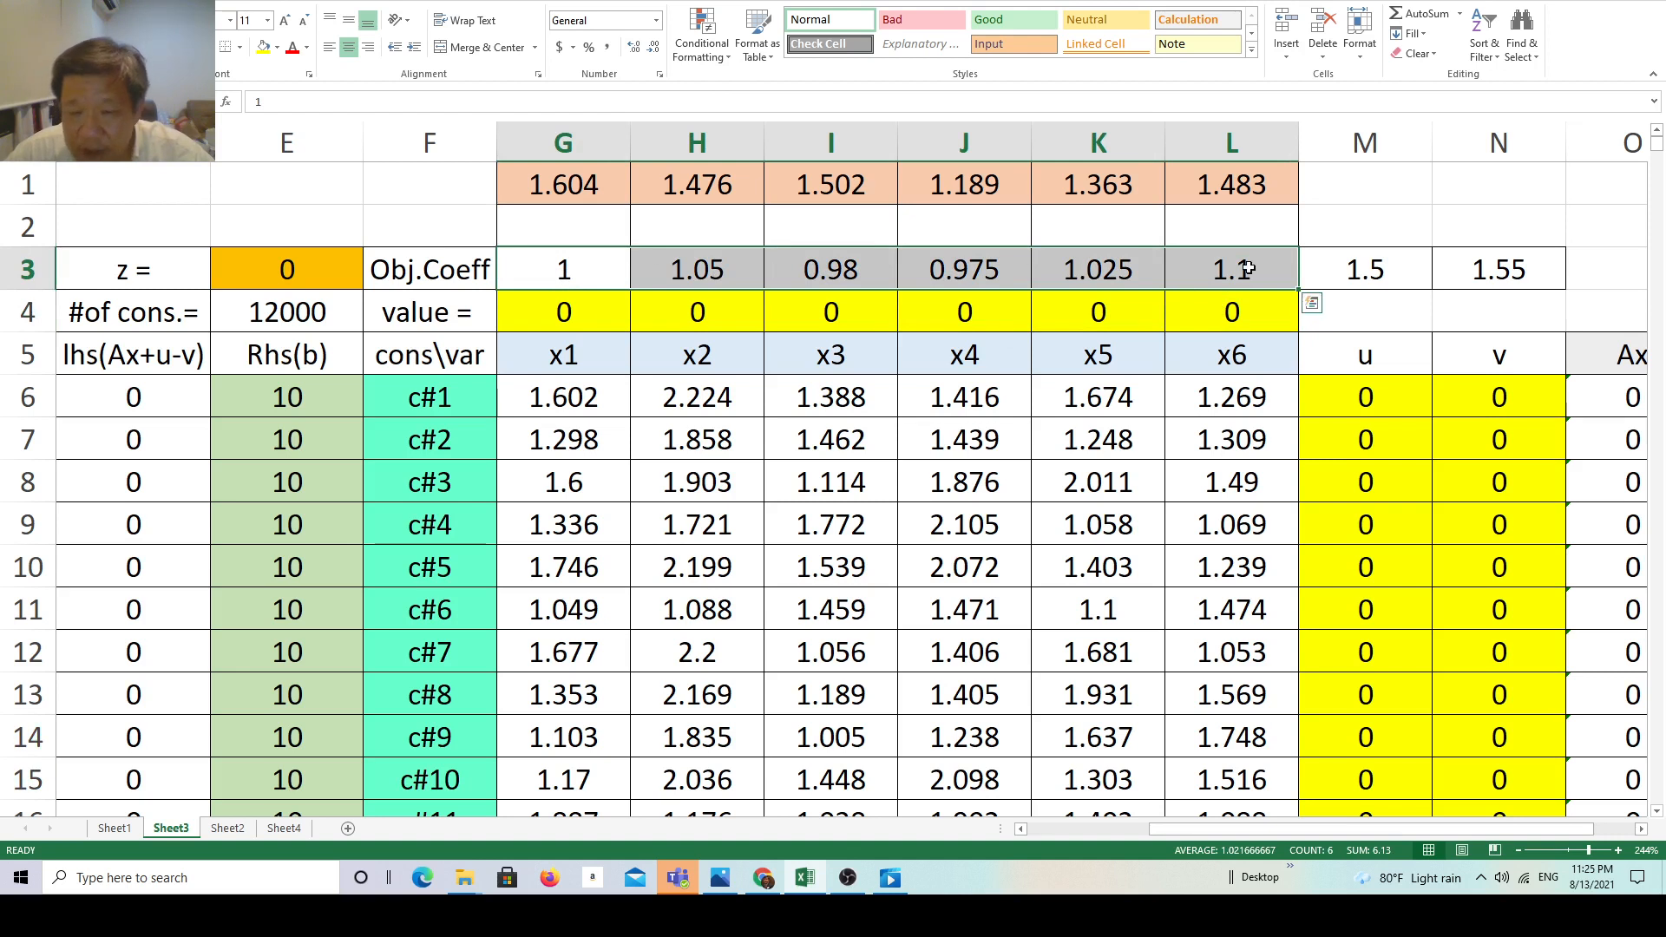
double_click(354, 286)
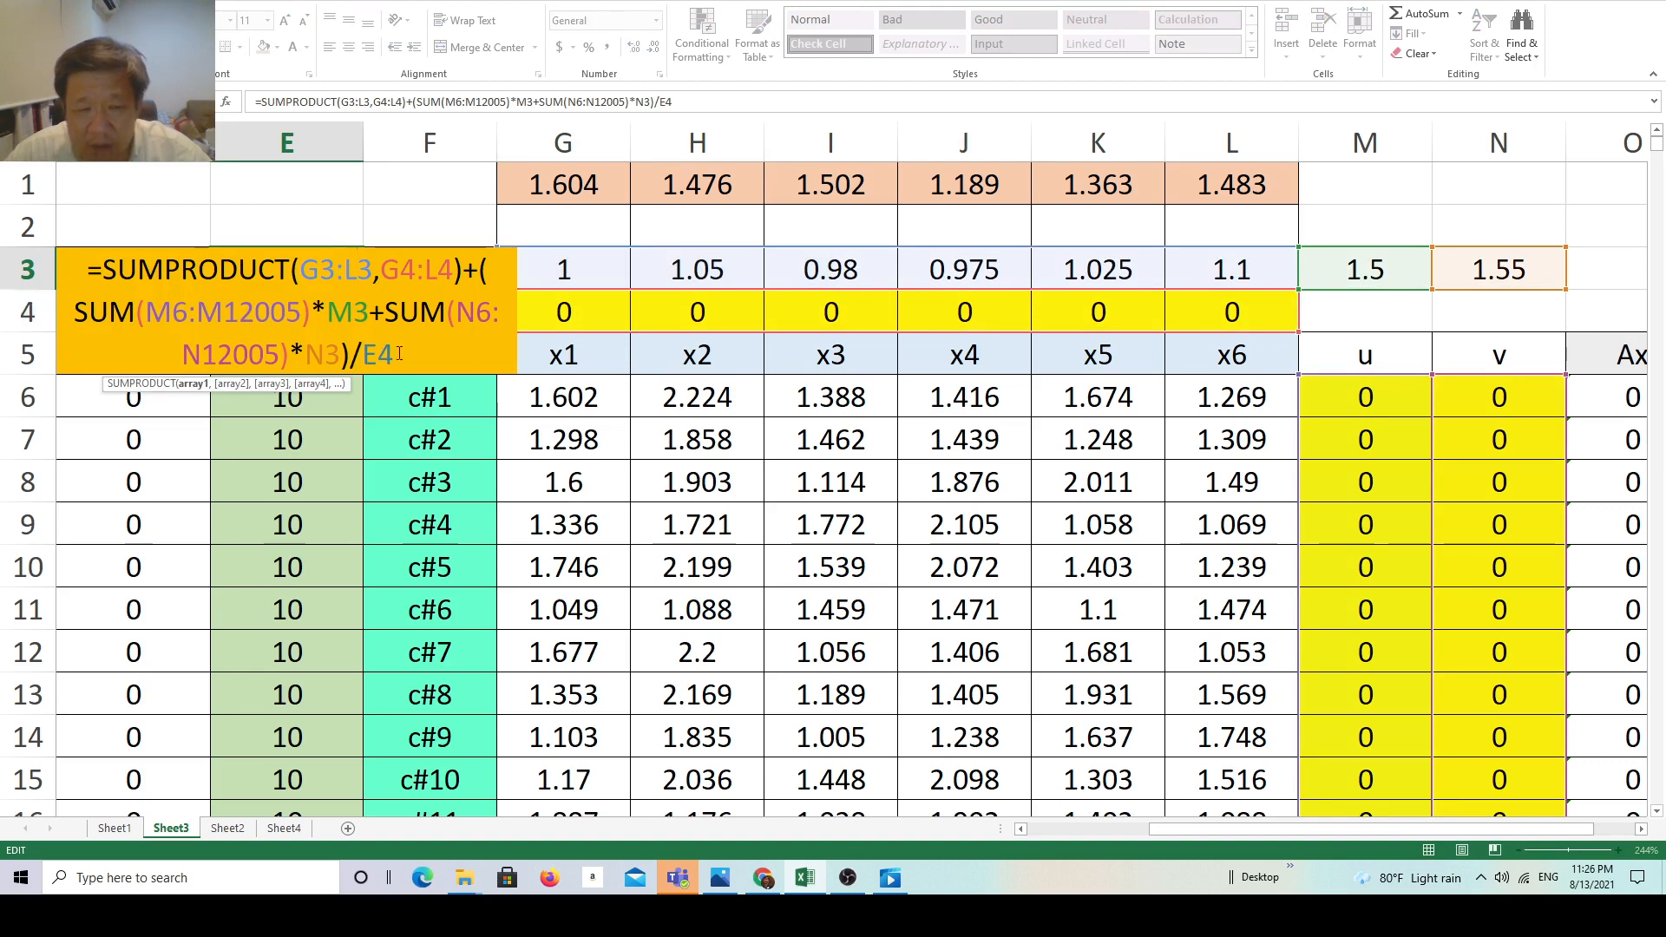
key("Return")
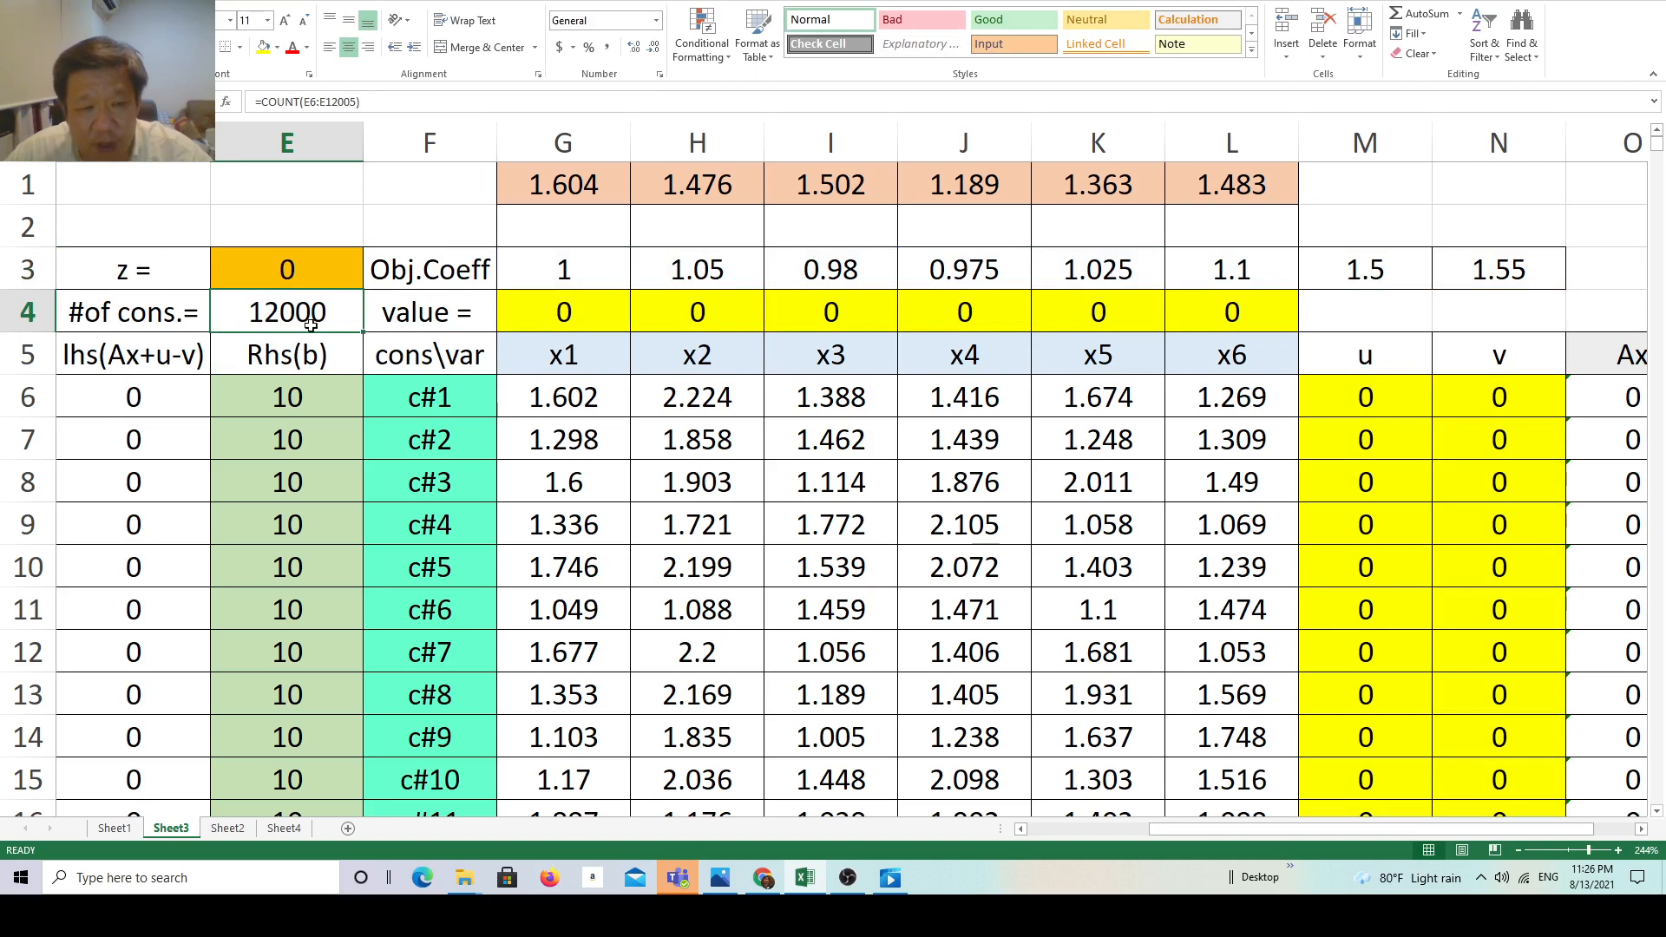
double_click(334, 273)
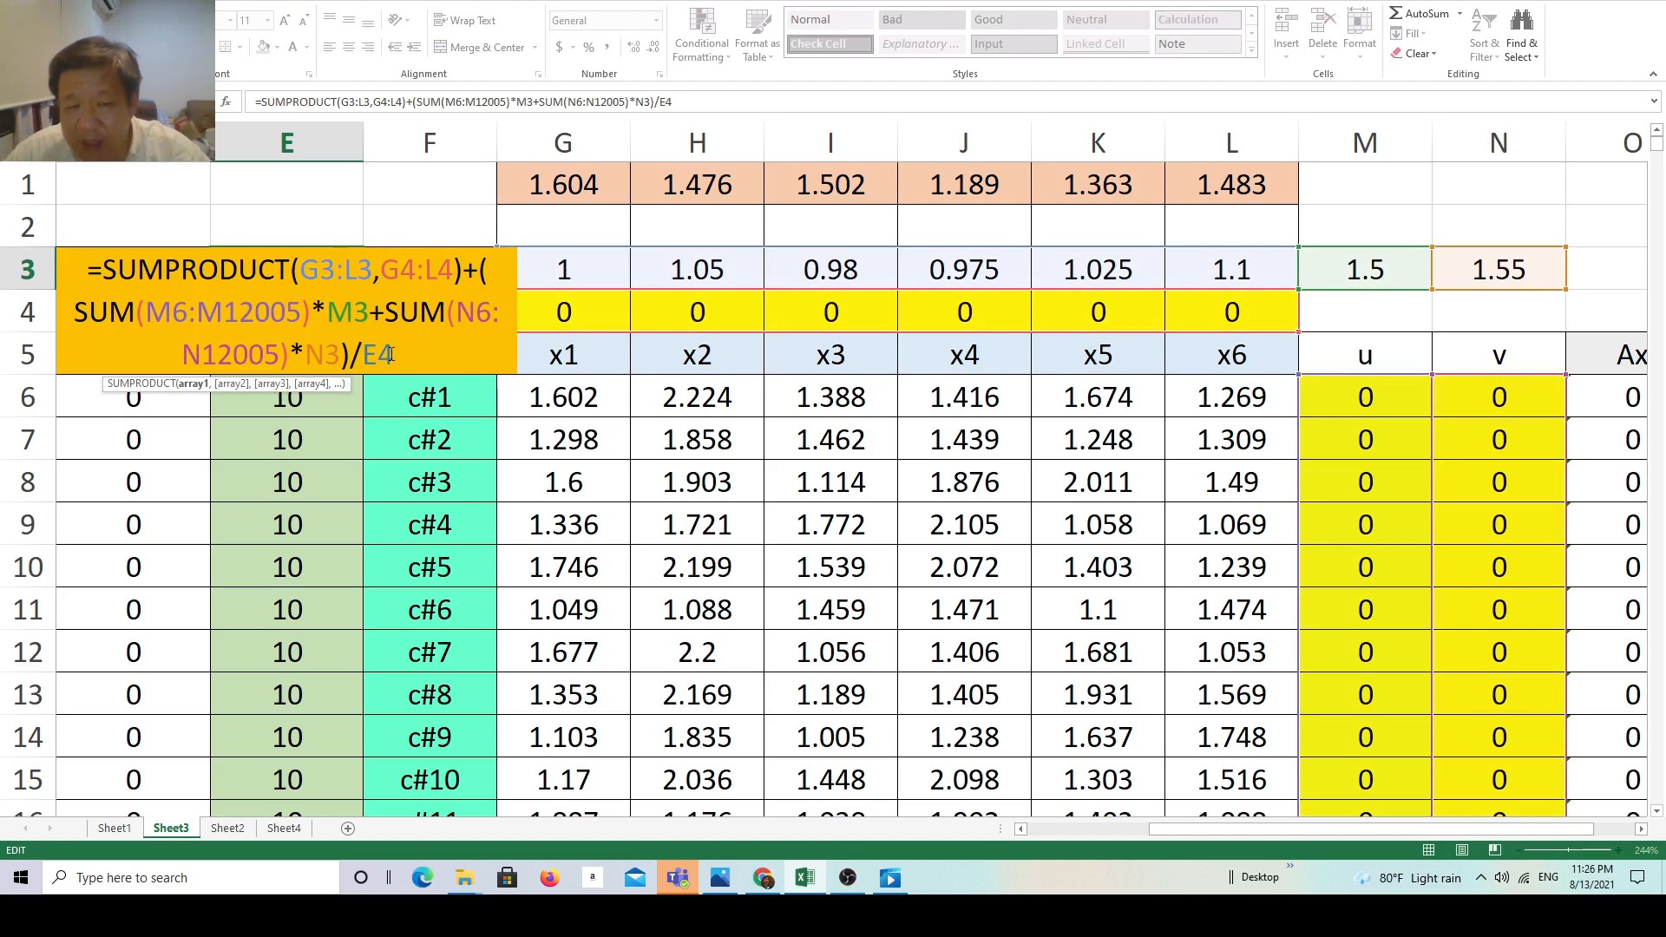
key("Escape")
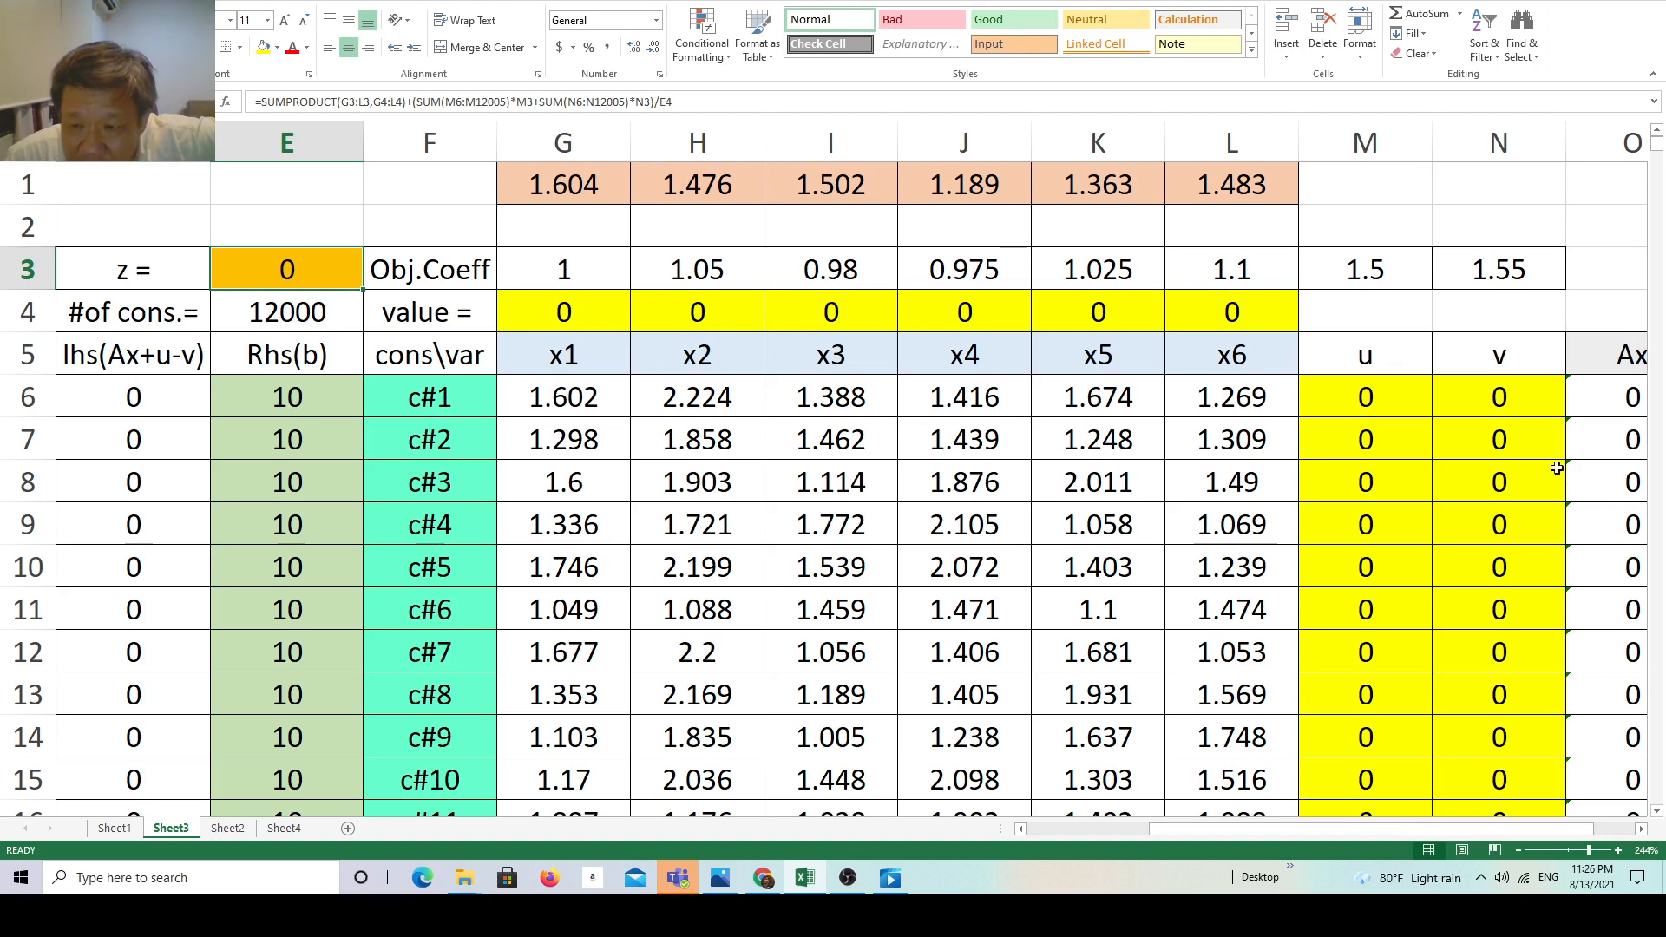
Step: Highlight the first cells of the u and v columns, and compare their objective coefficients in M3 and N3
left_click_drag(1394, 408, 1368, 649)
left_click_drag(1495, 413, 1496, 608)
left_click(1407, 284)
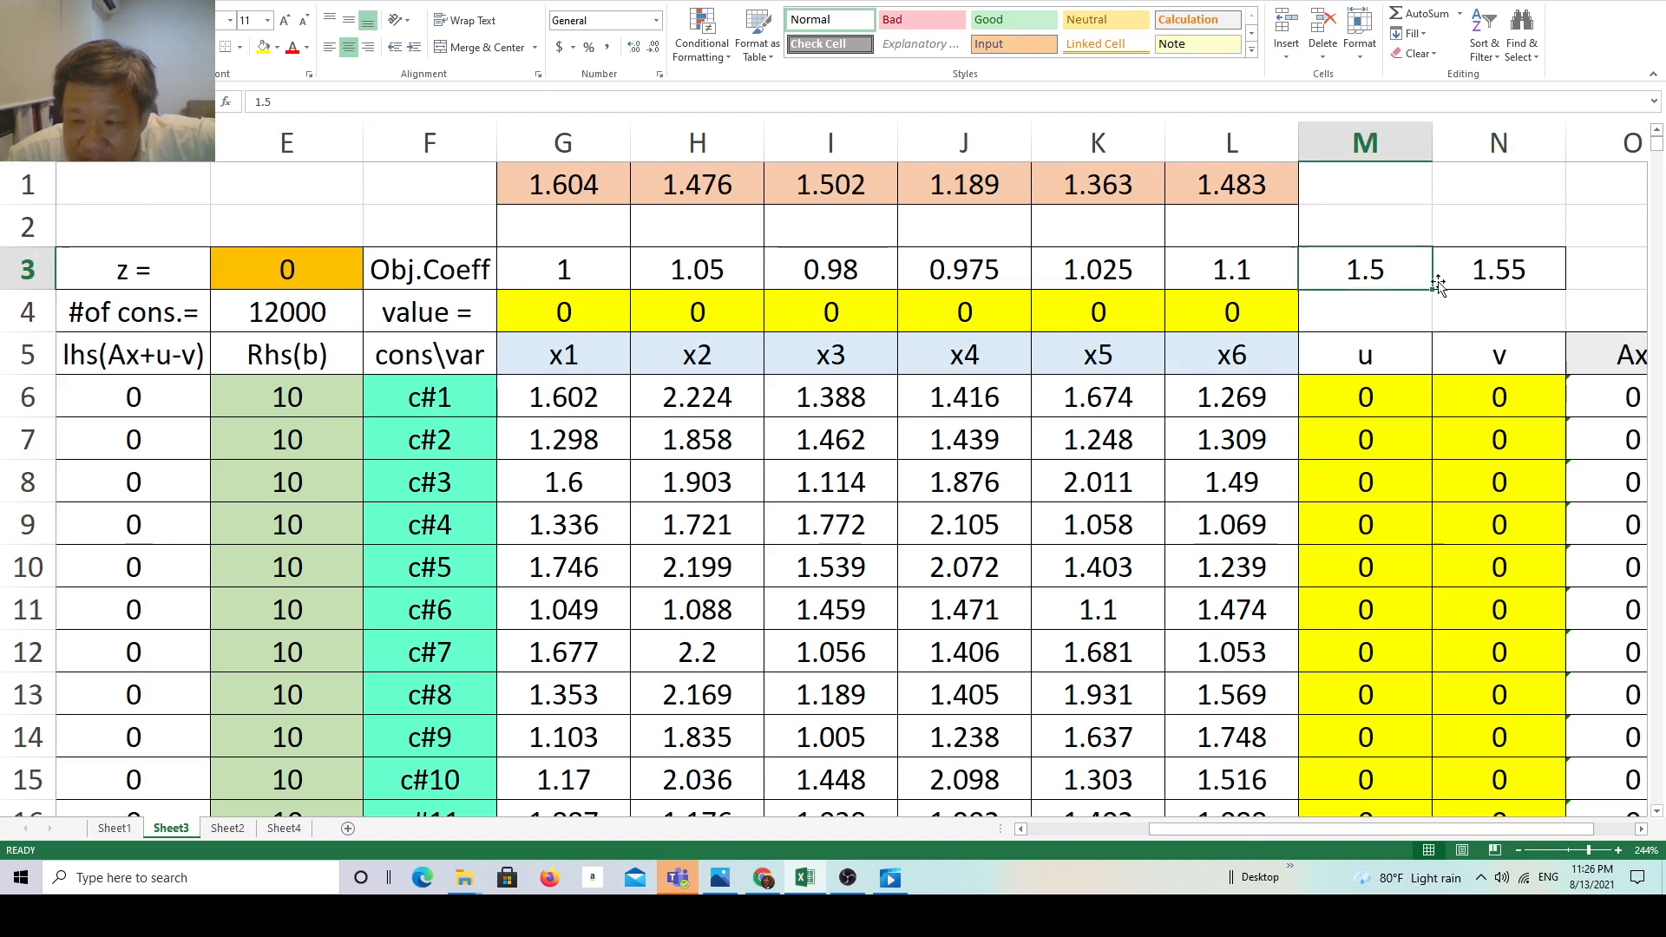
left_click(1441, 276)
left_click(1397, 276)
left_click(1476, 272)
left_click(1414, 273)
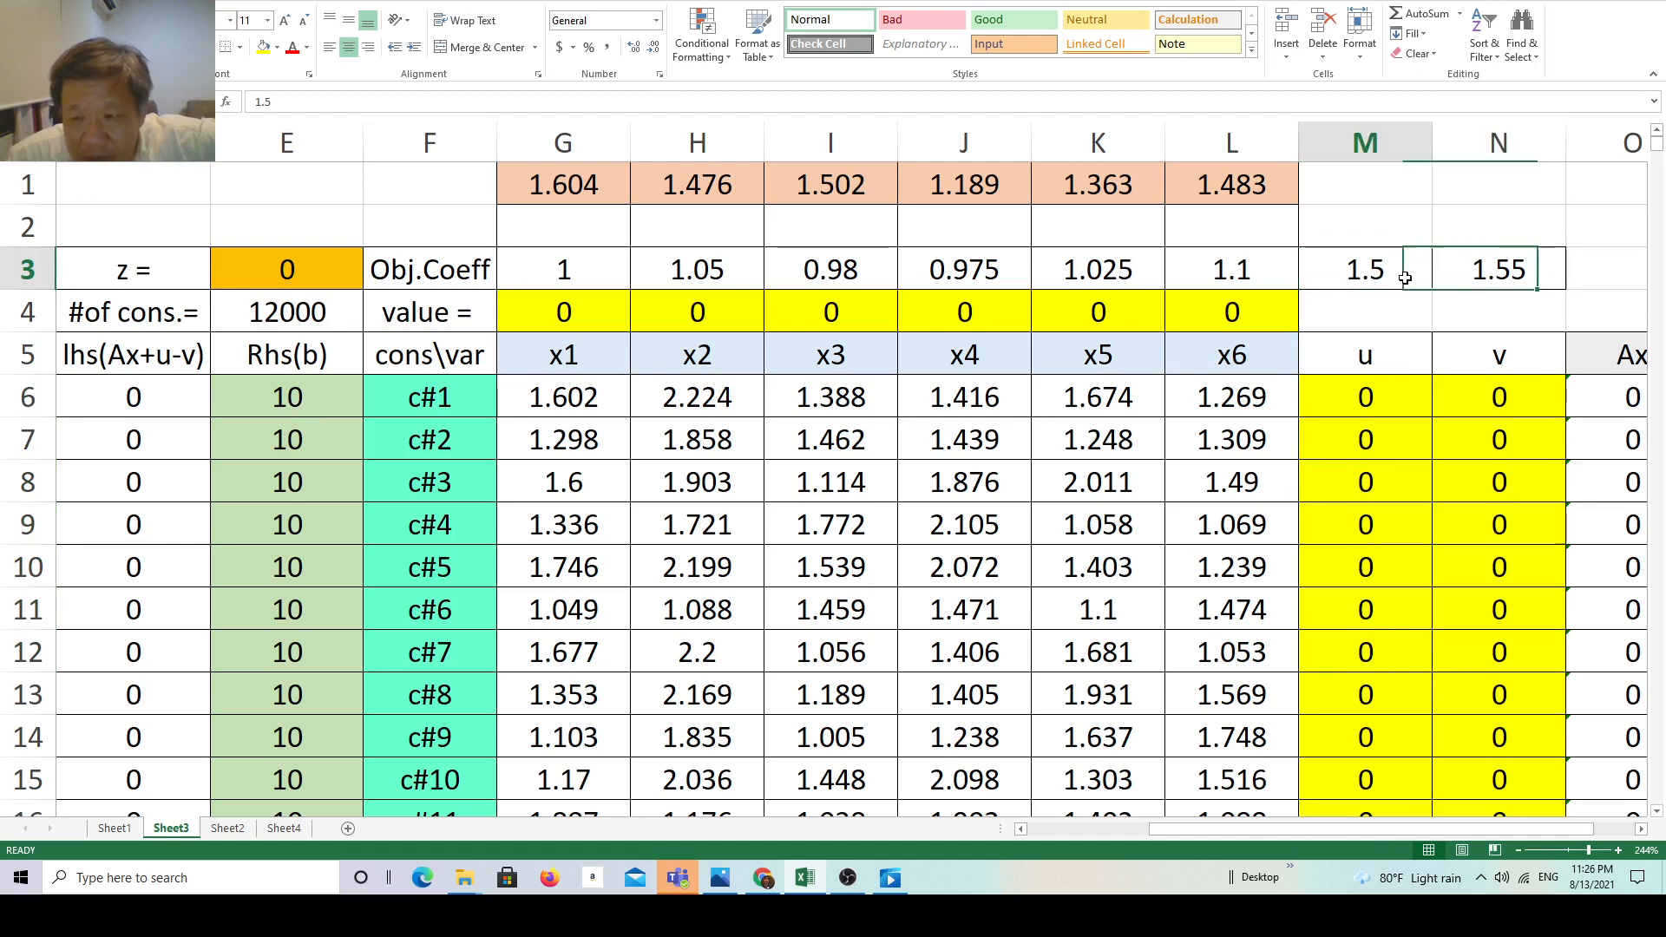
left_click(1477, 271)
left_click(1388, 279)
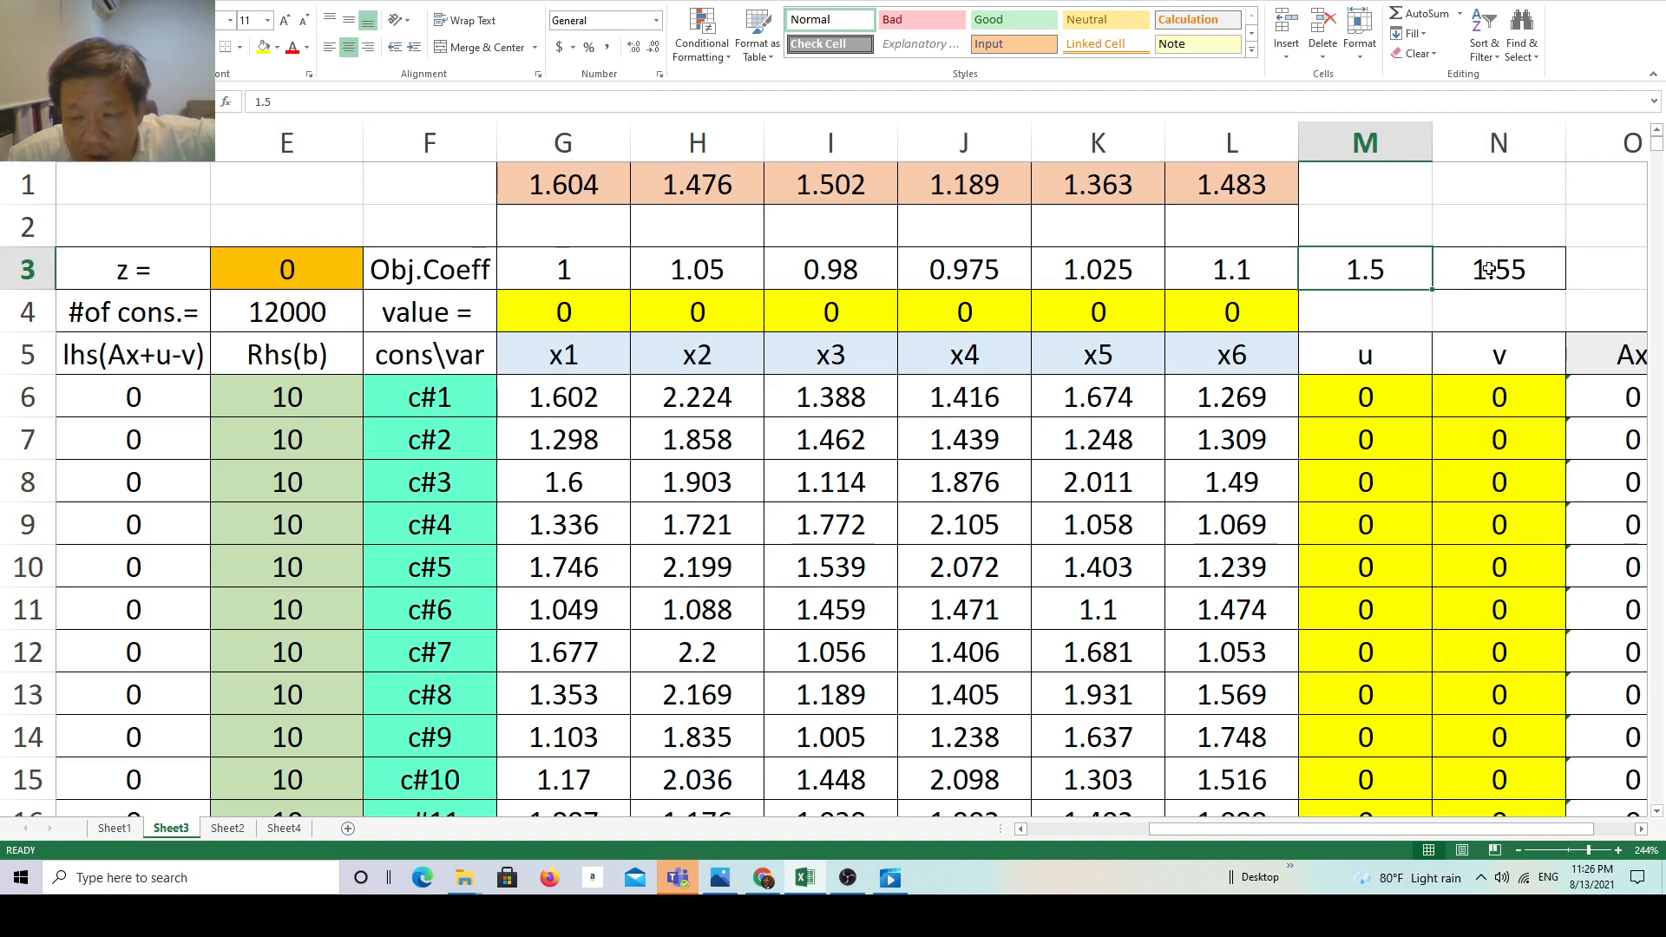
left_click(1445, 274)
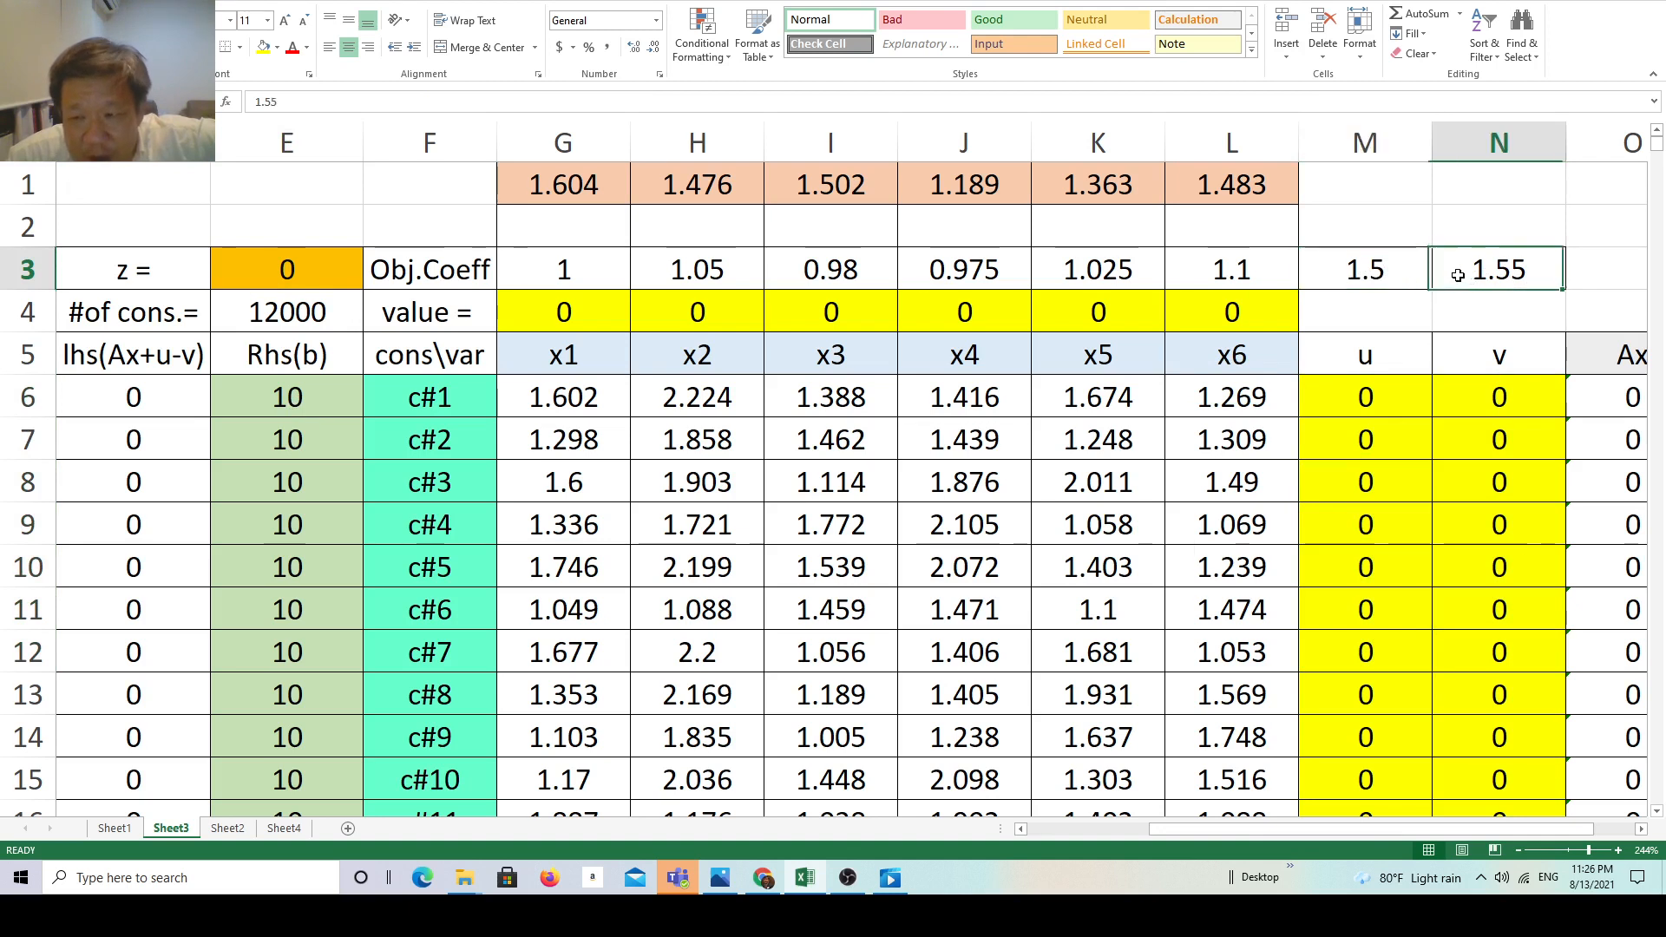
left_click(1393, 277)
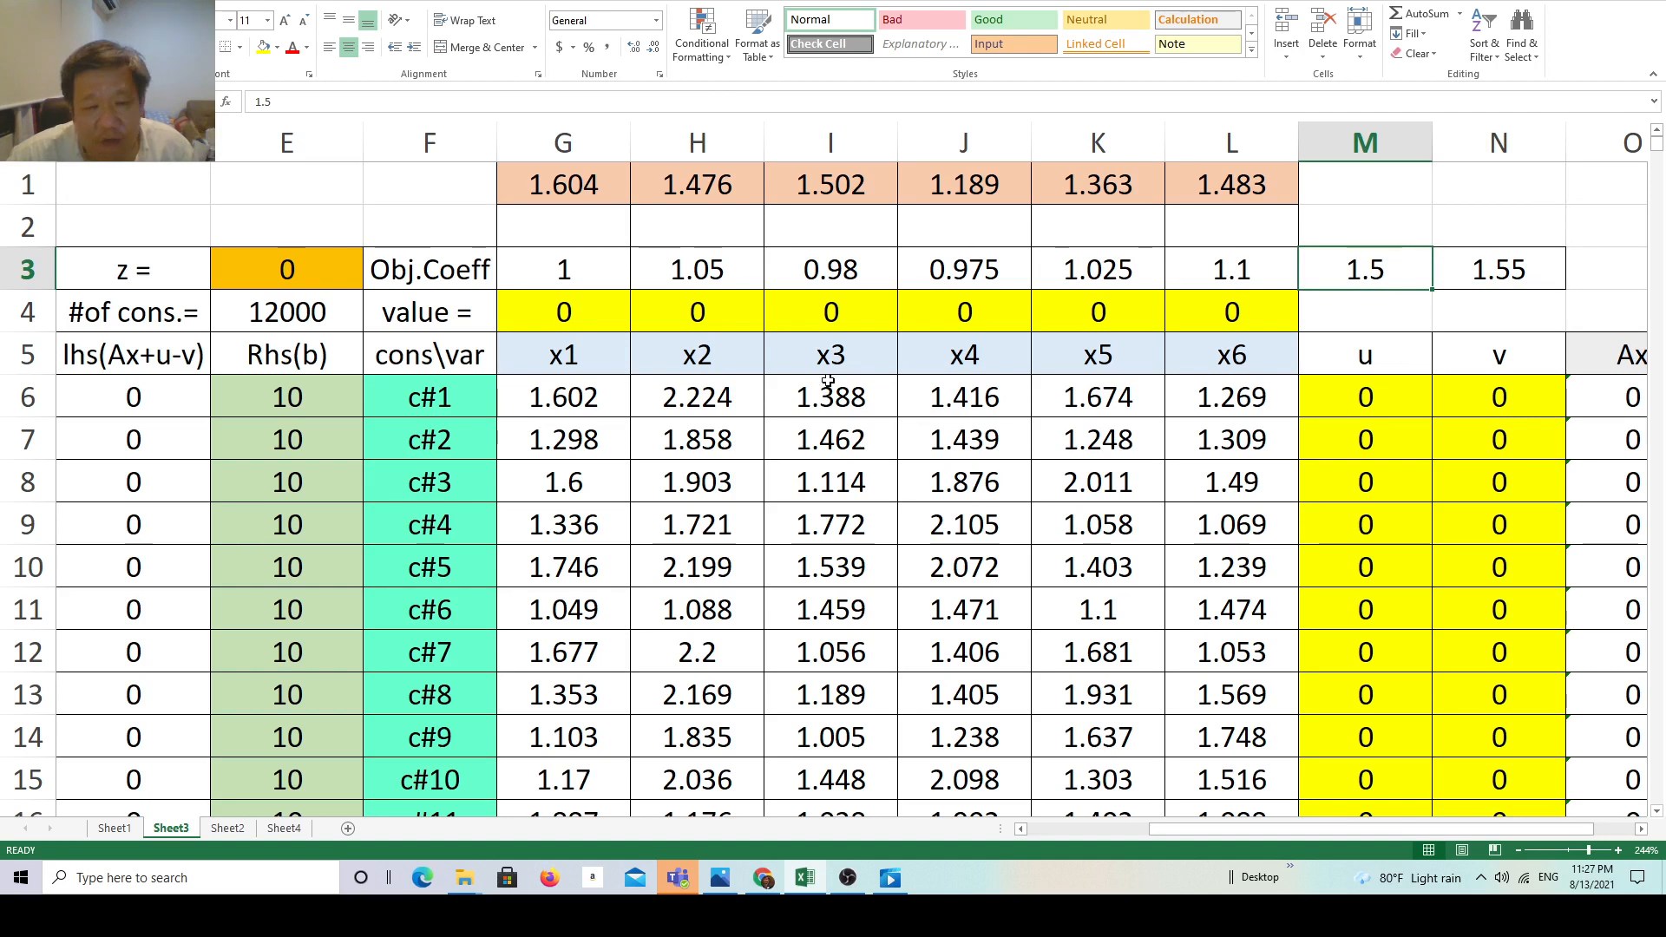
left_click_drag(1383, 275, 1479, 276)
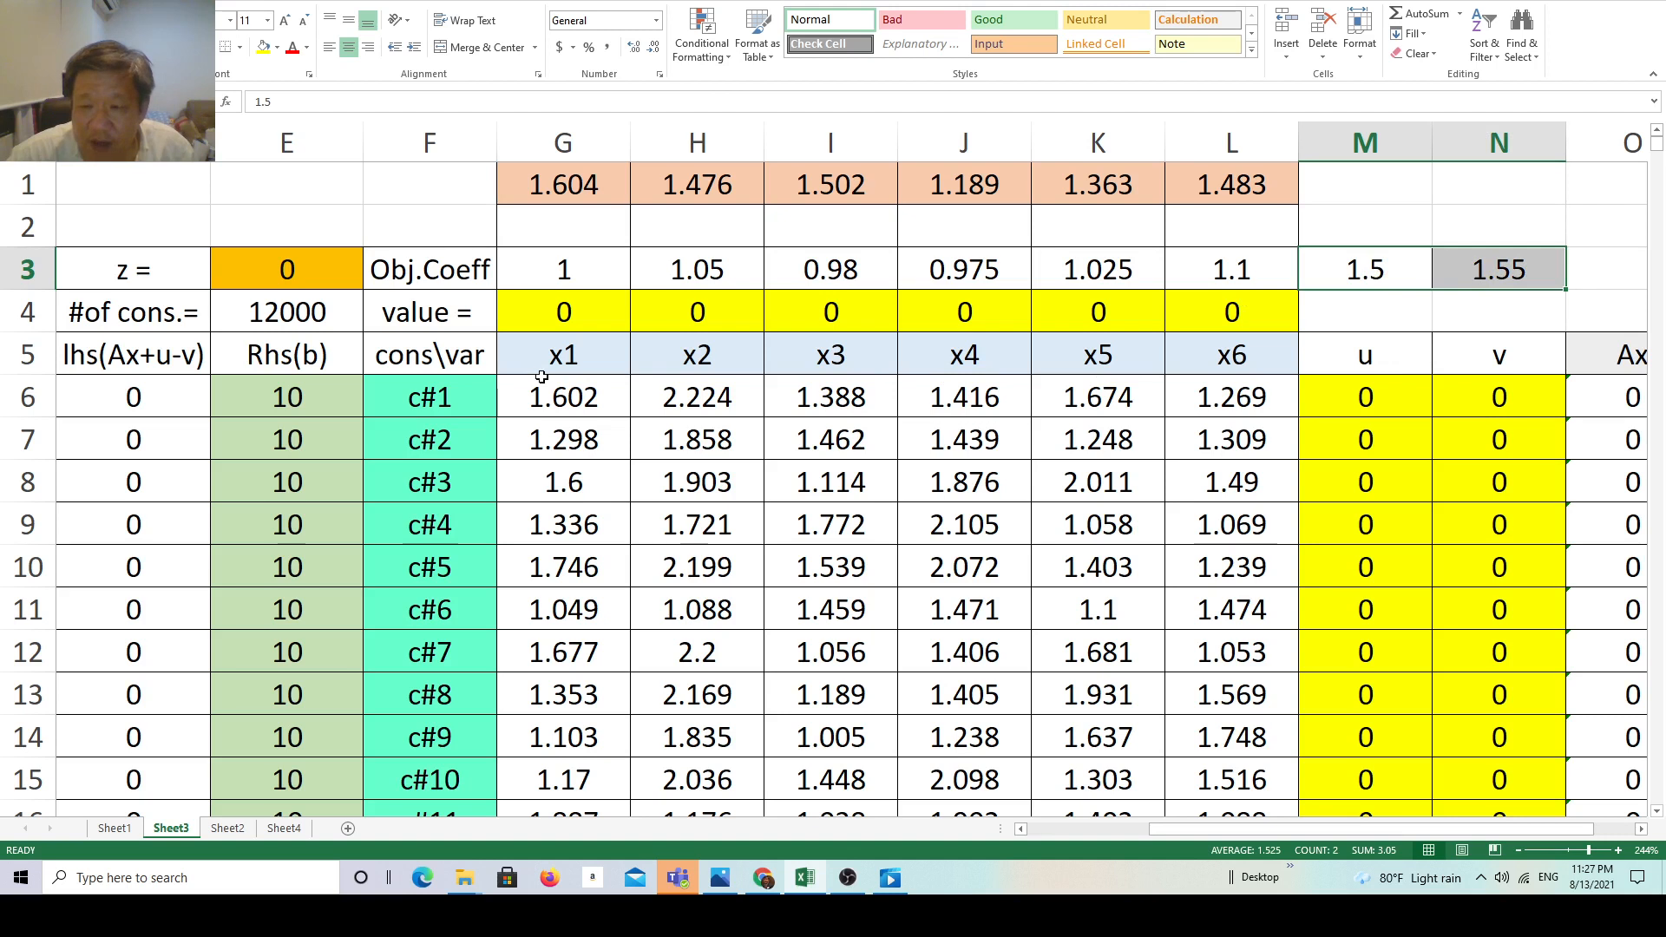
Step: Review the complete z formula in E3 and the model's columns through Ax
double_click(335, 285)
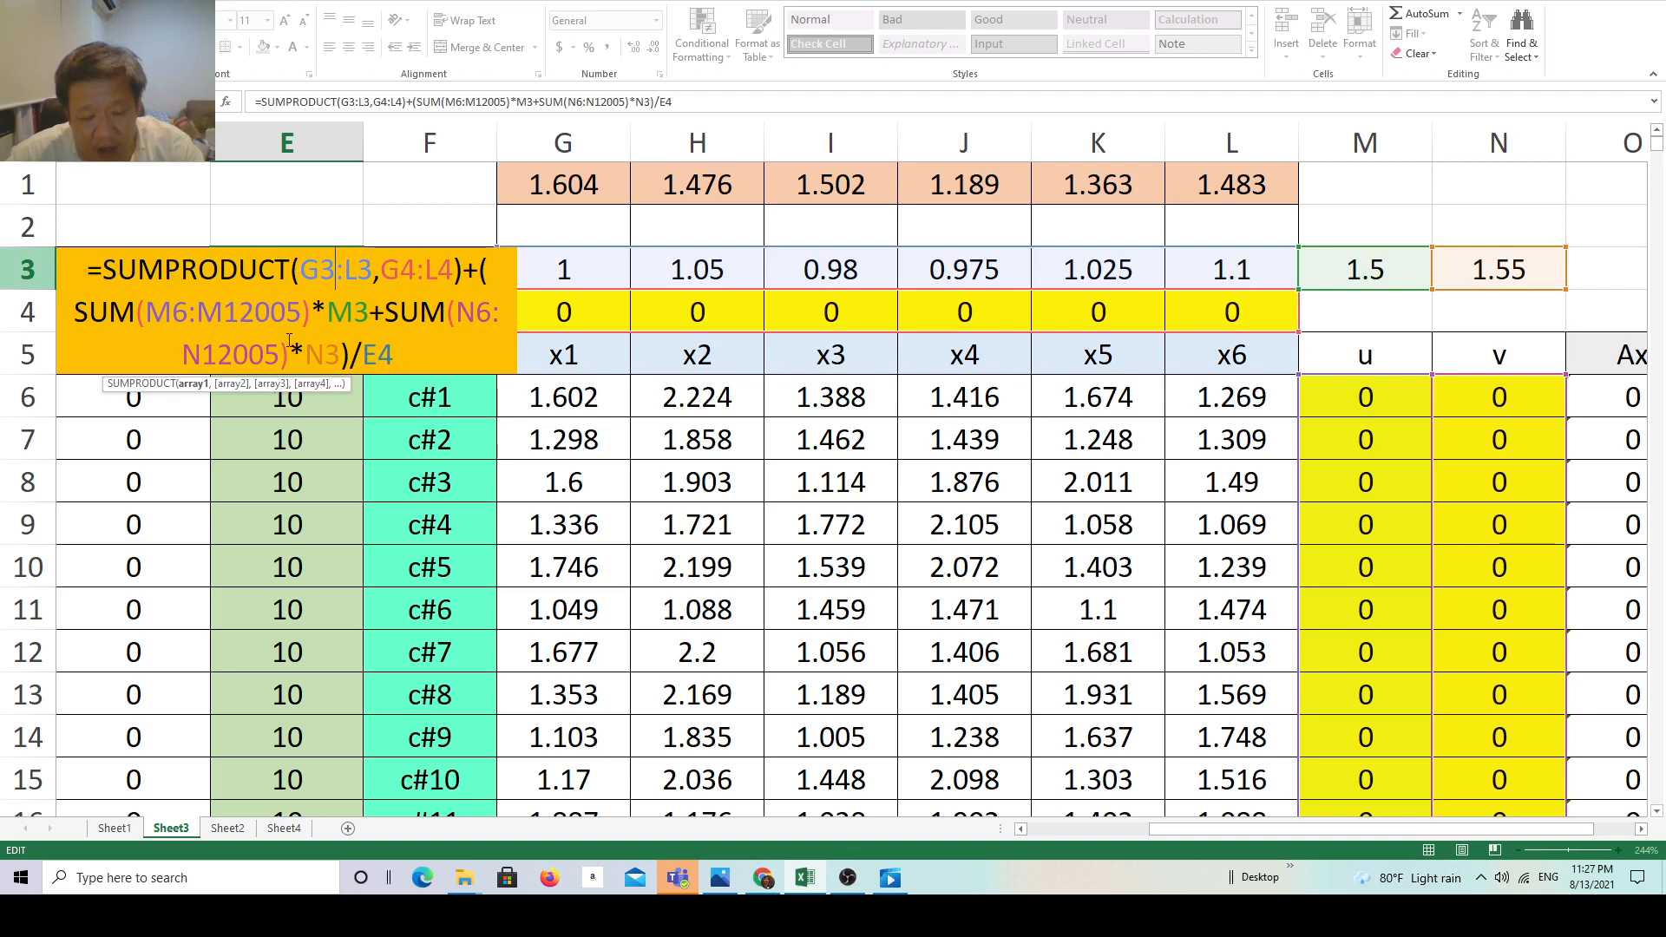
key("Escape")
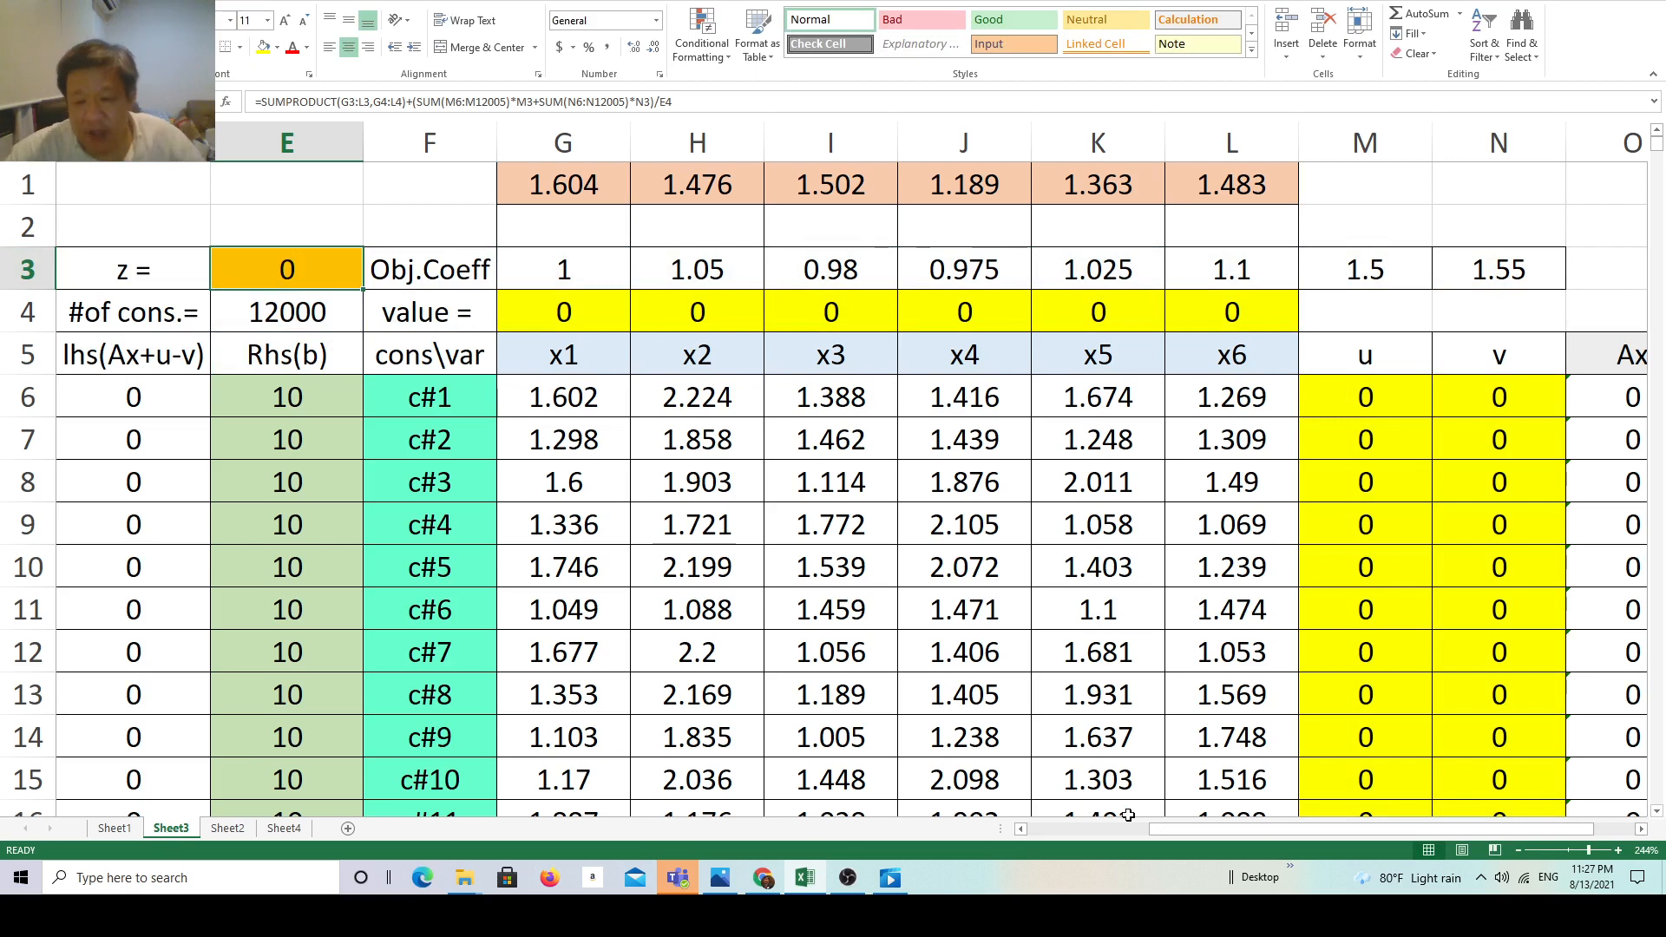
left_click_drag(1236, 831, 1387, 847)
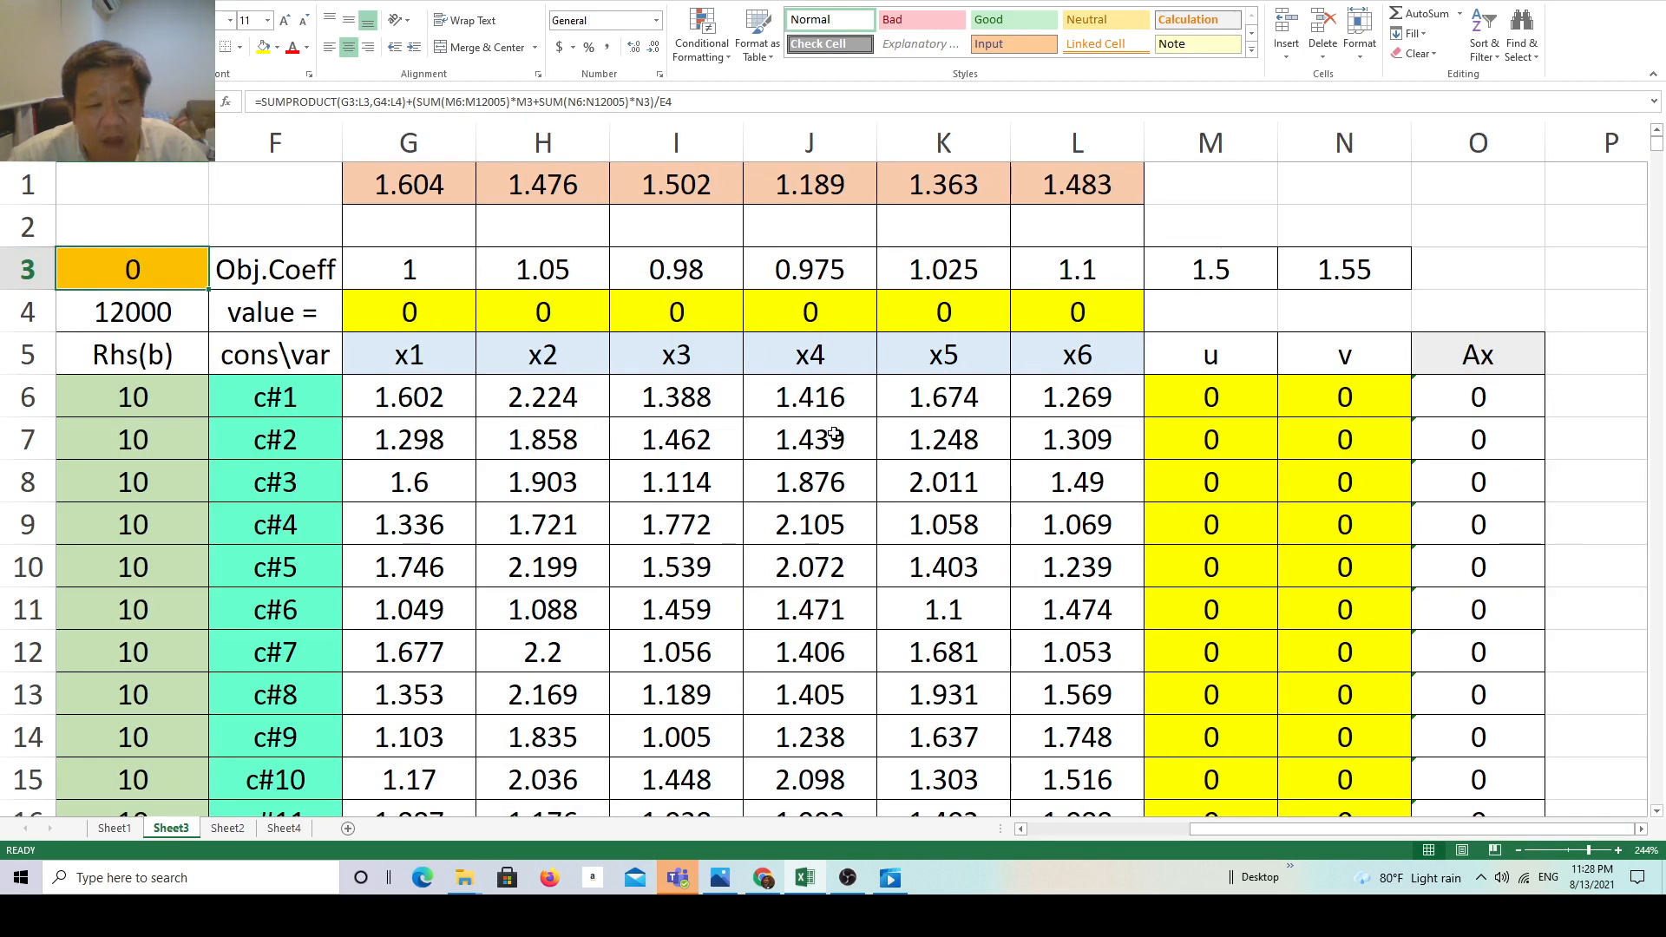
Step: On Sheet1, set the Solver's solving method to Simplex LP and try to solve the 10000-constraint model
left_click(113, 829)
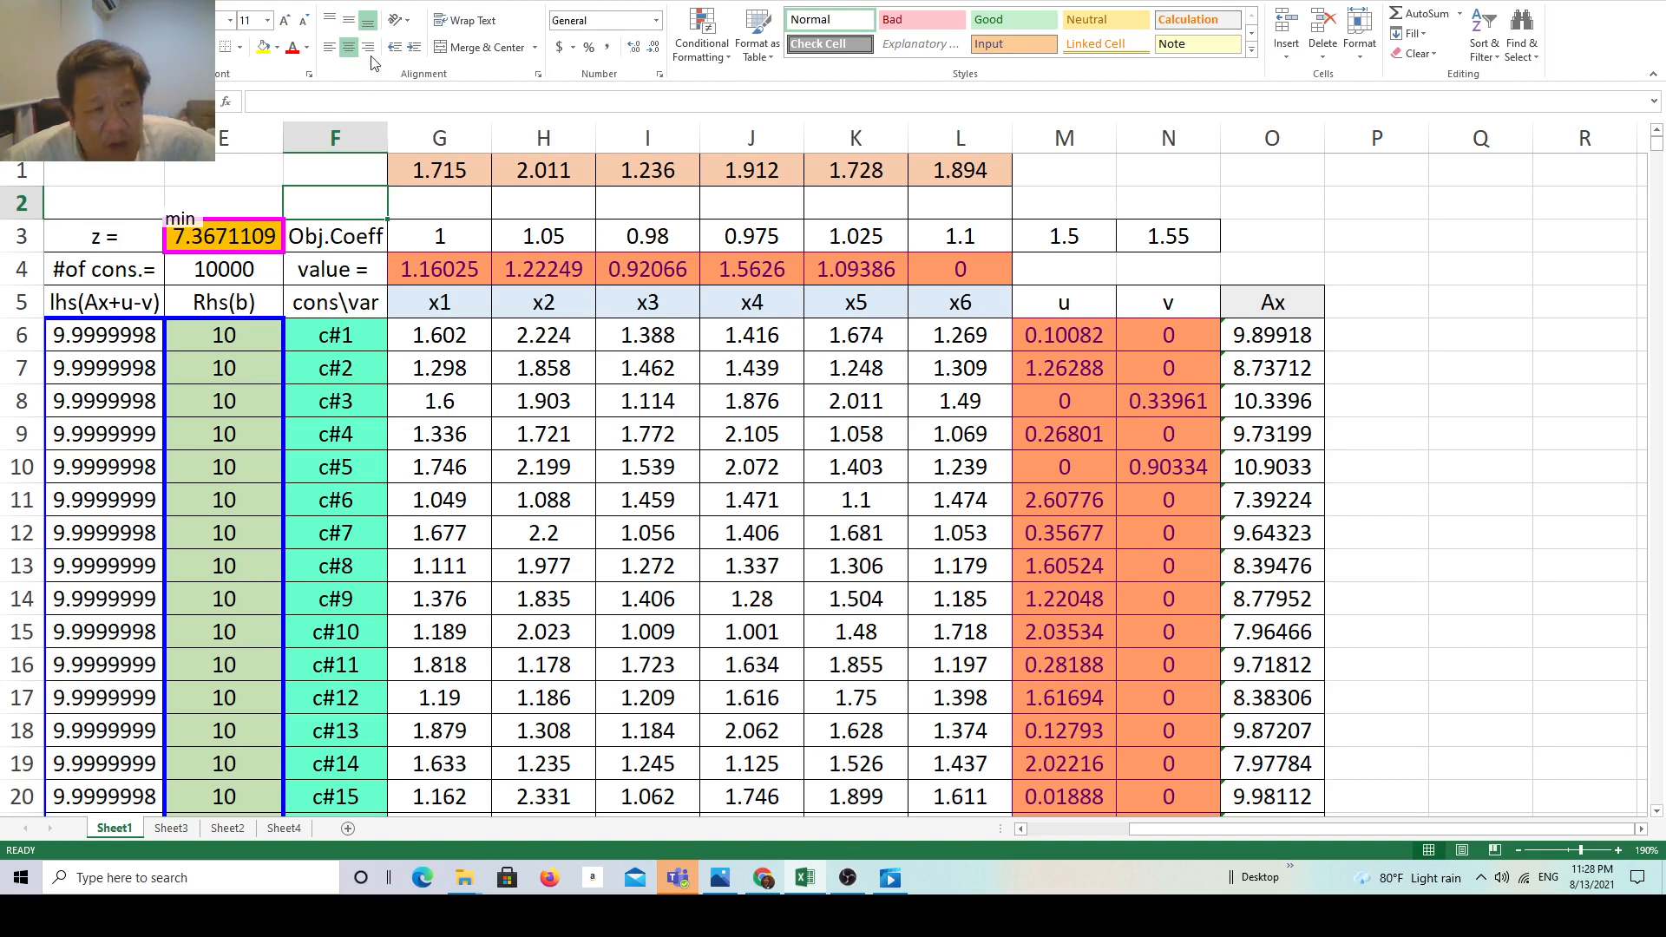
left_click(366, 0)
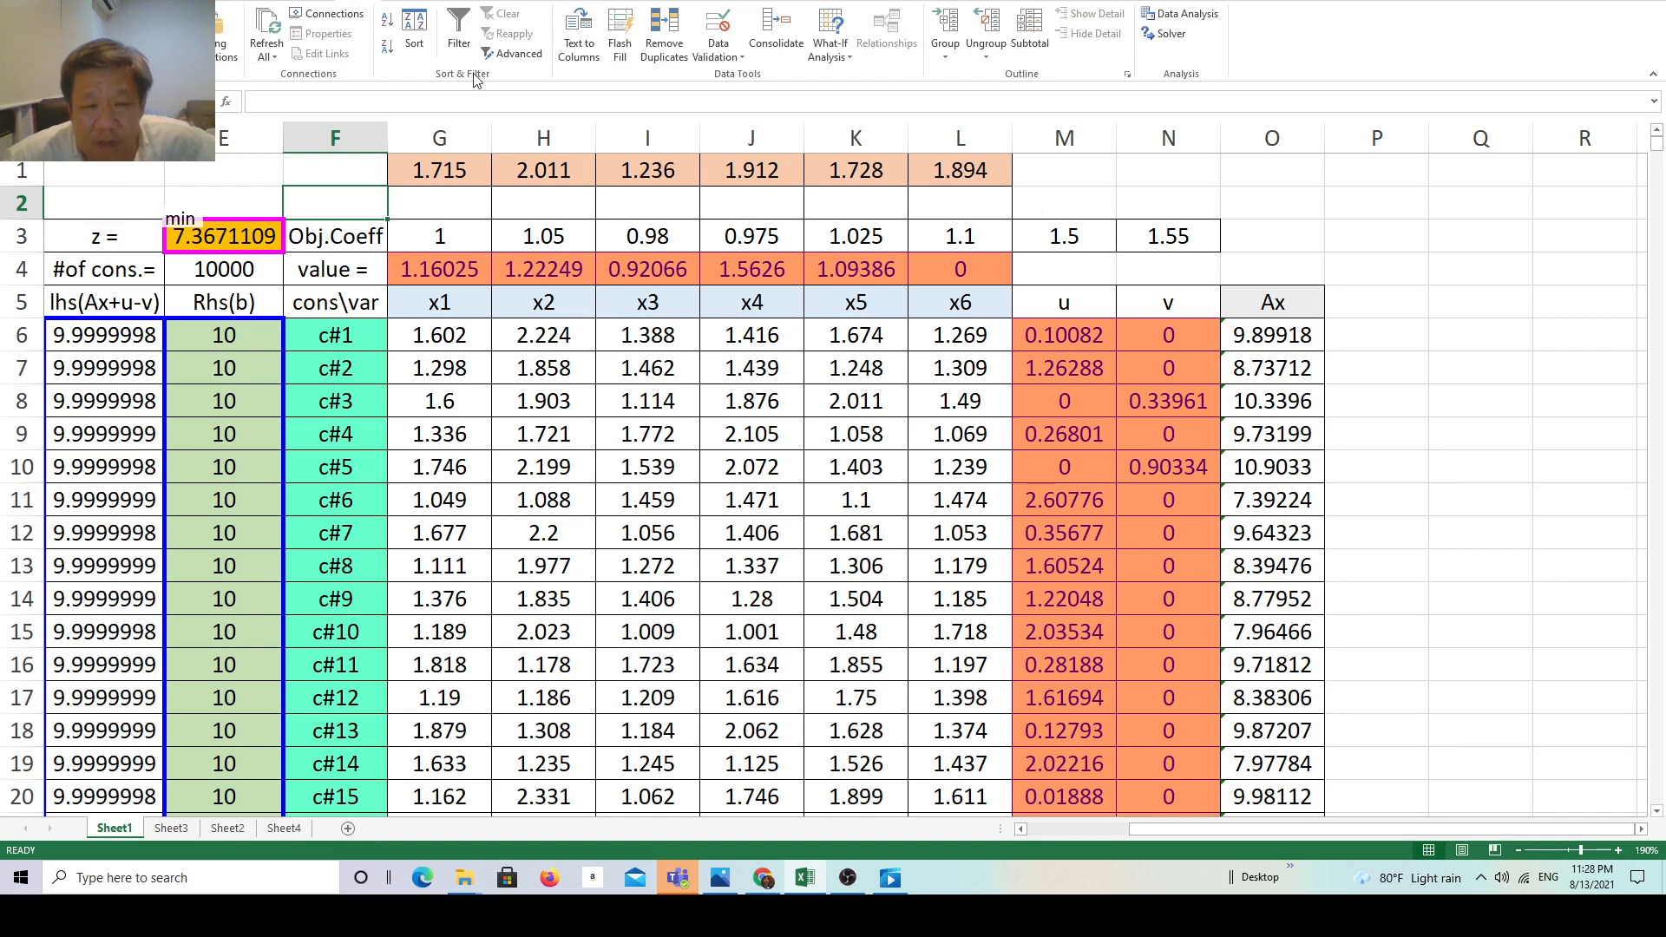
left_click(1171, 35)
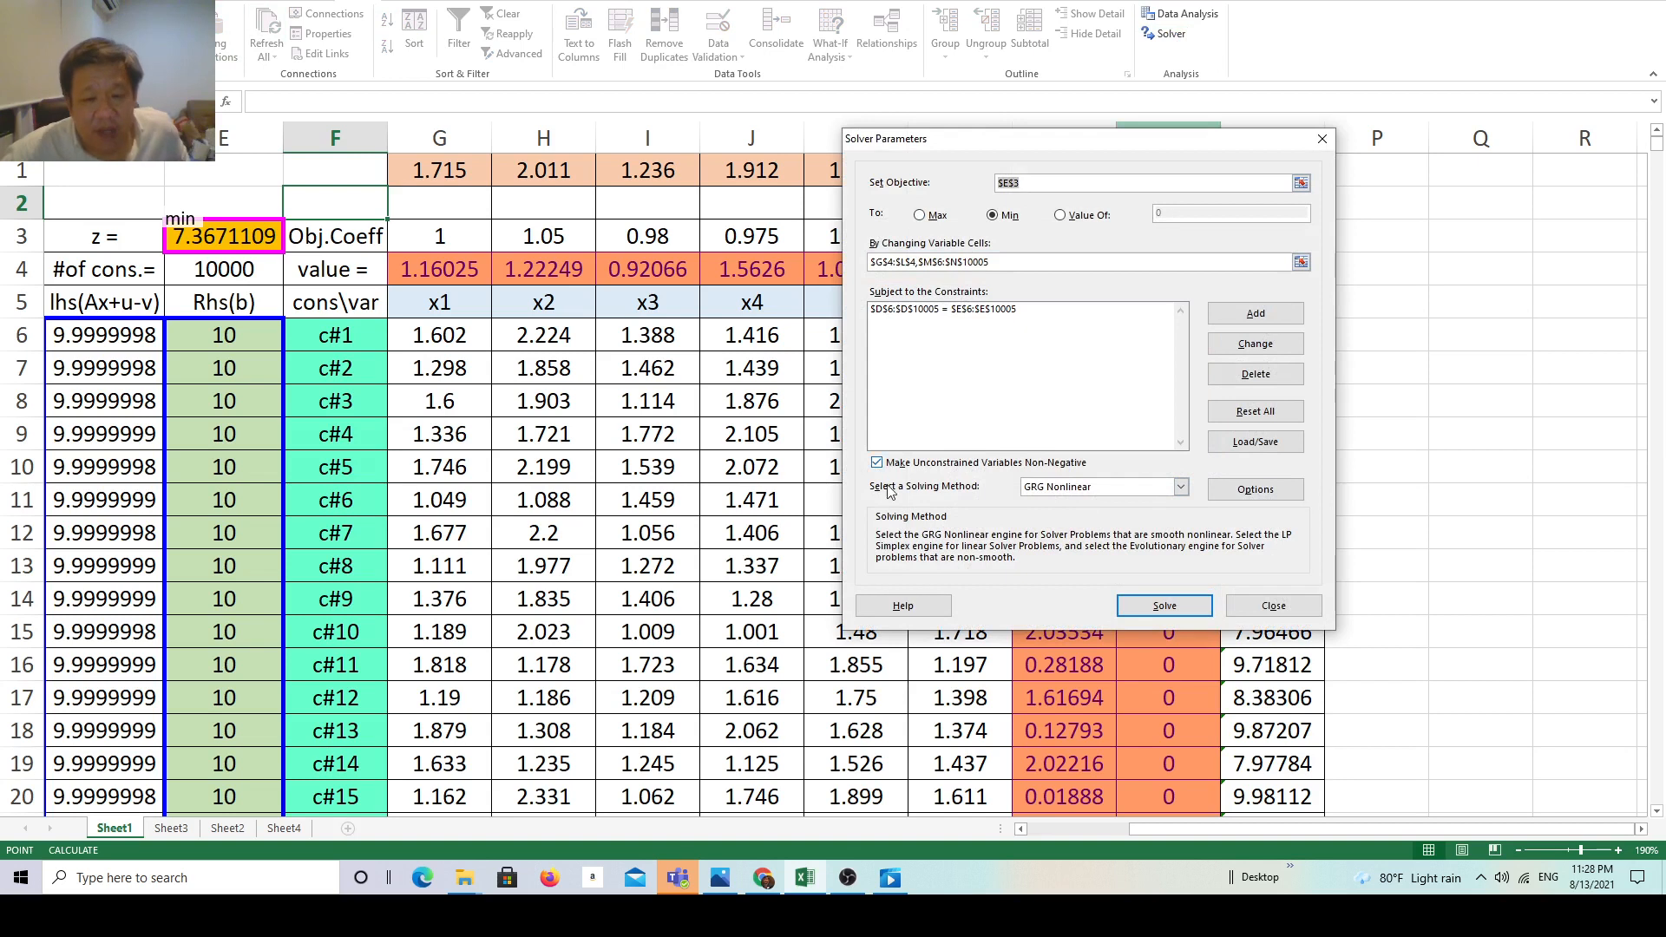
left_click(1182, 487)
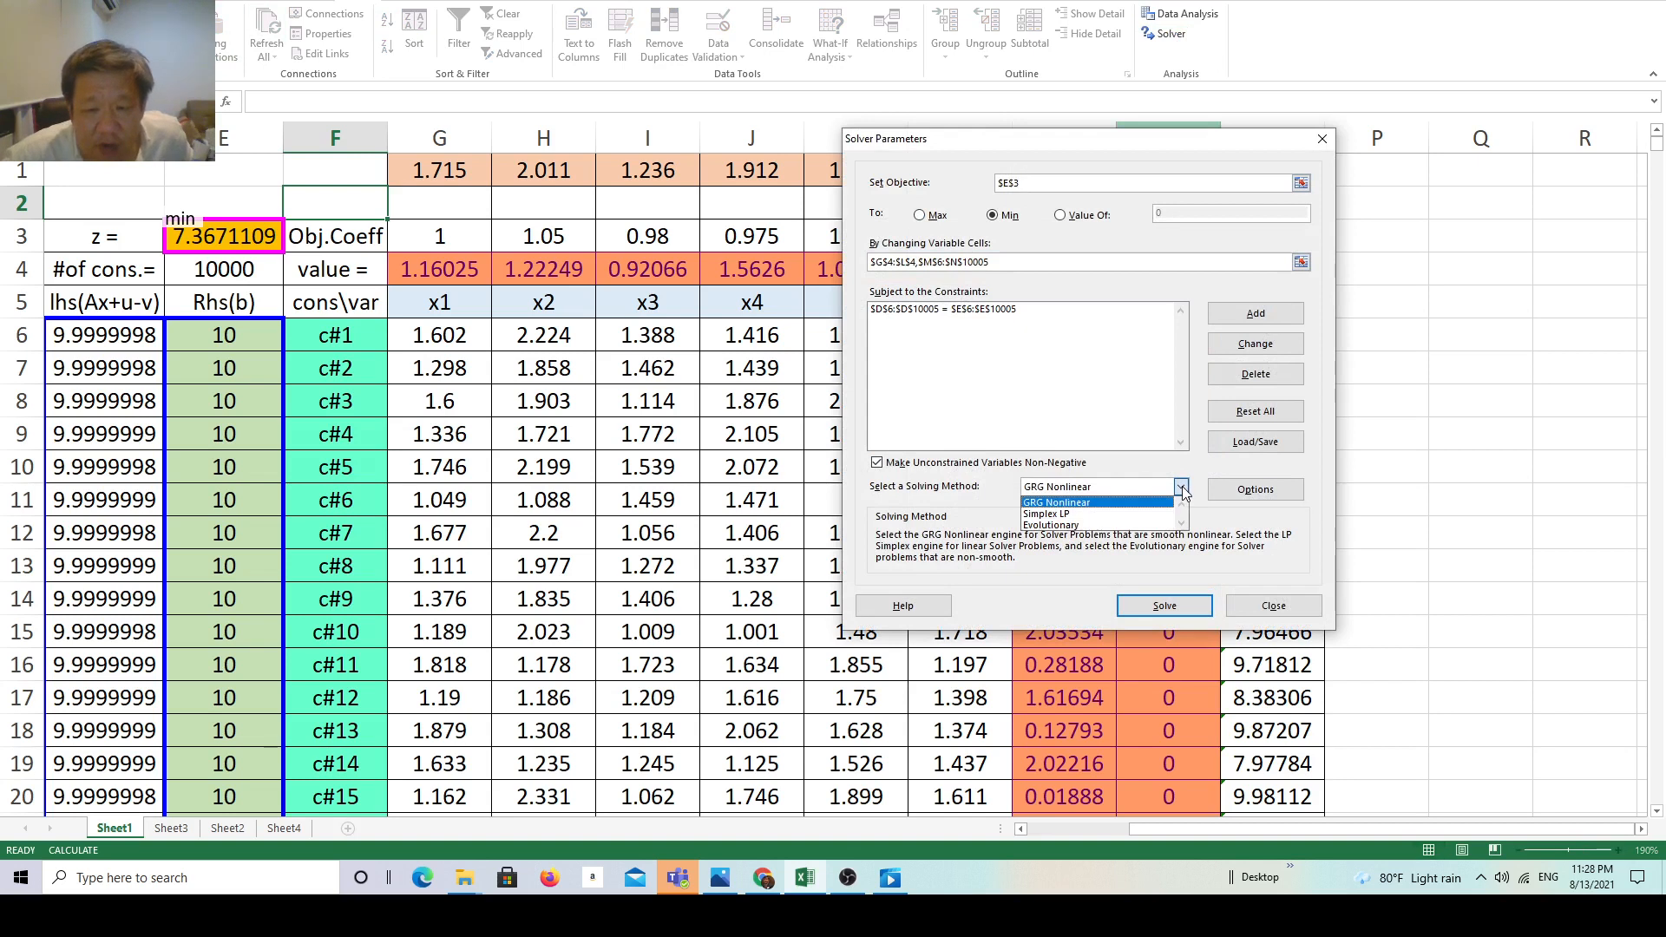
left_click(1062, 515)
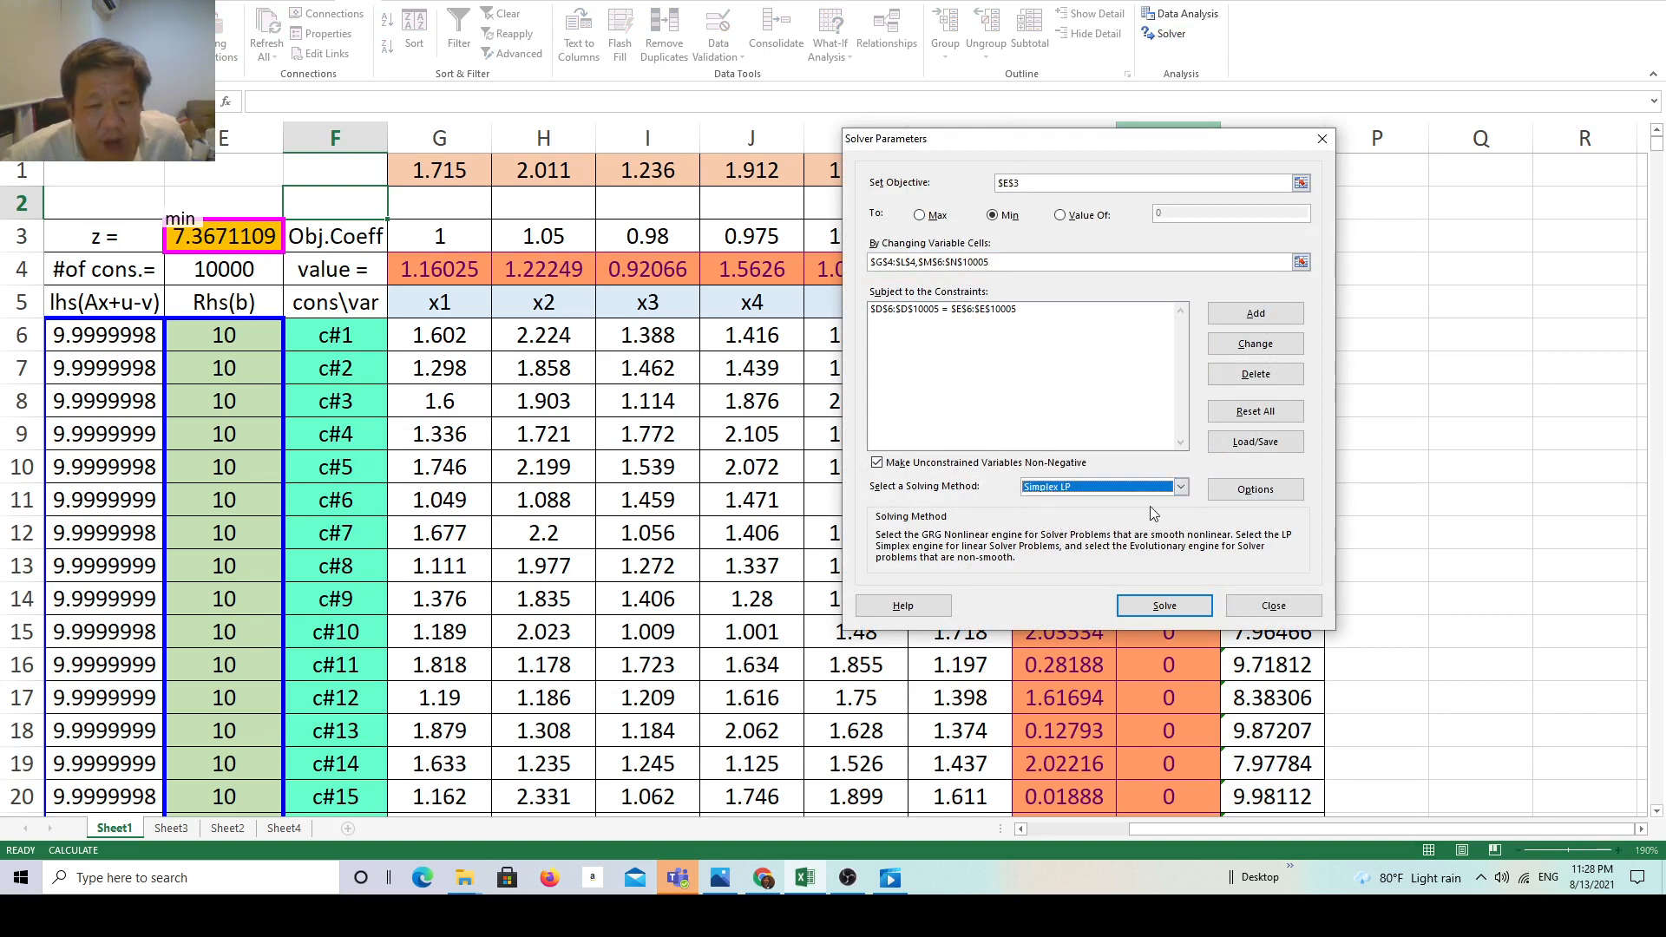
left_click(1163, 606)
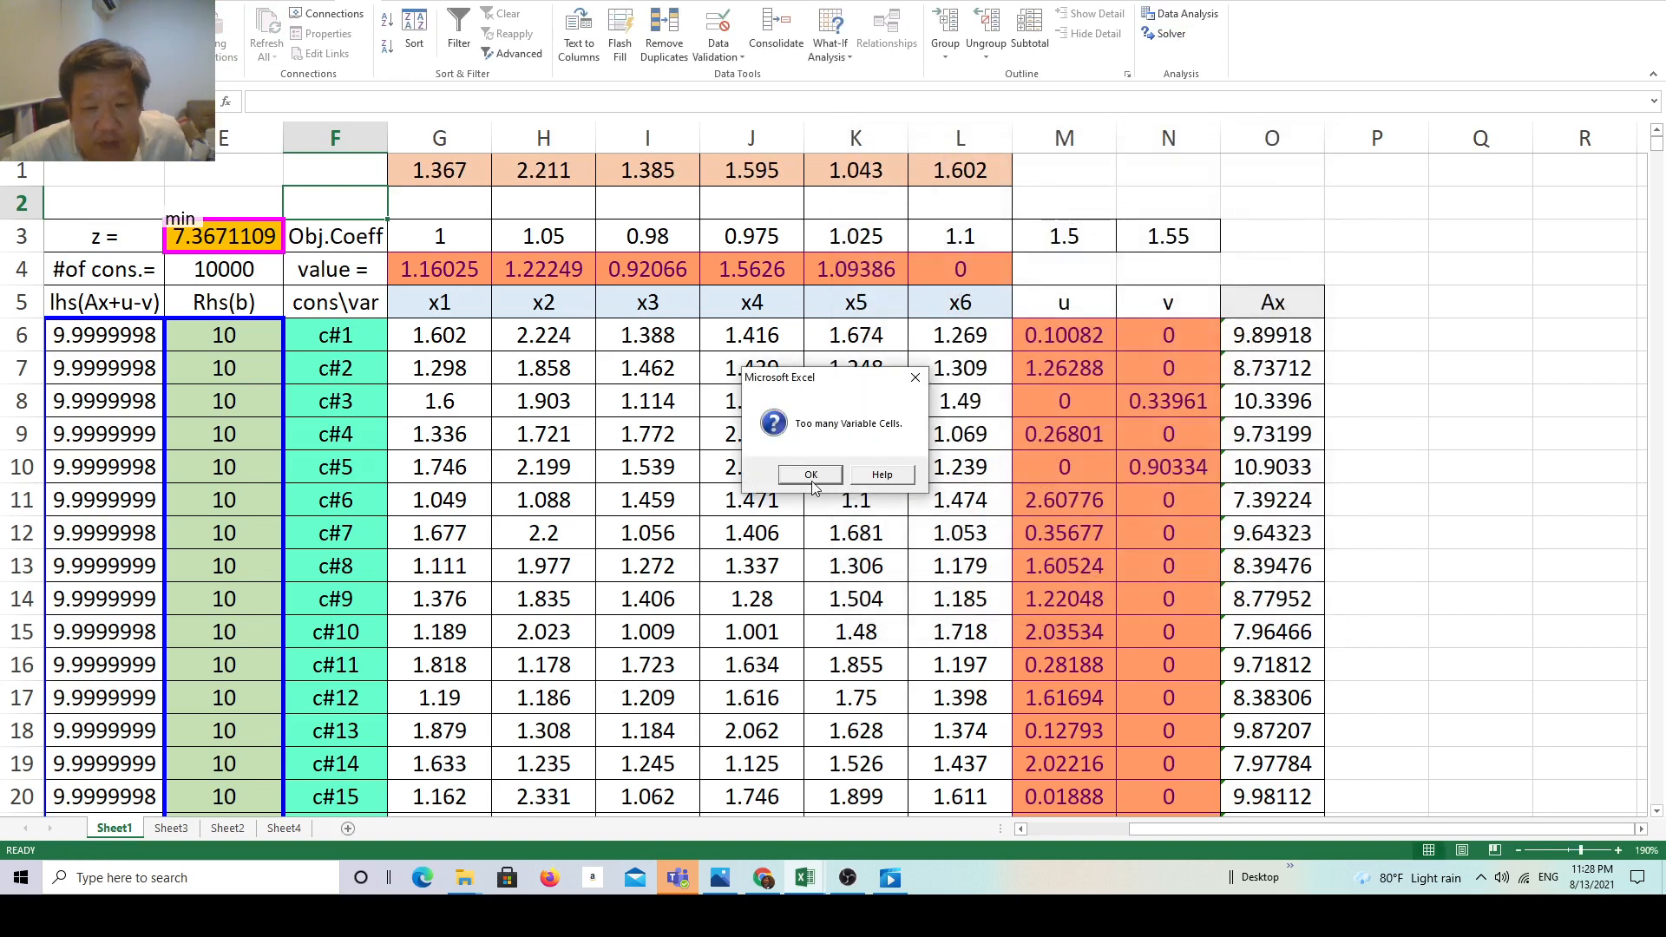
left_click(918, 381)
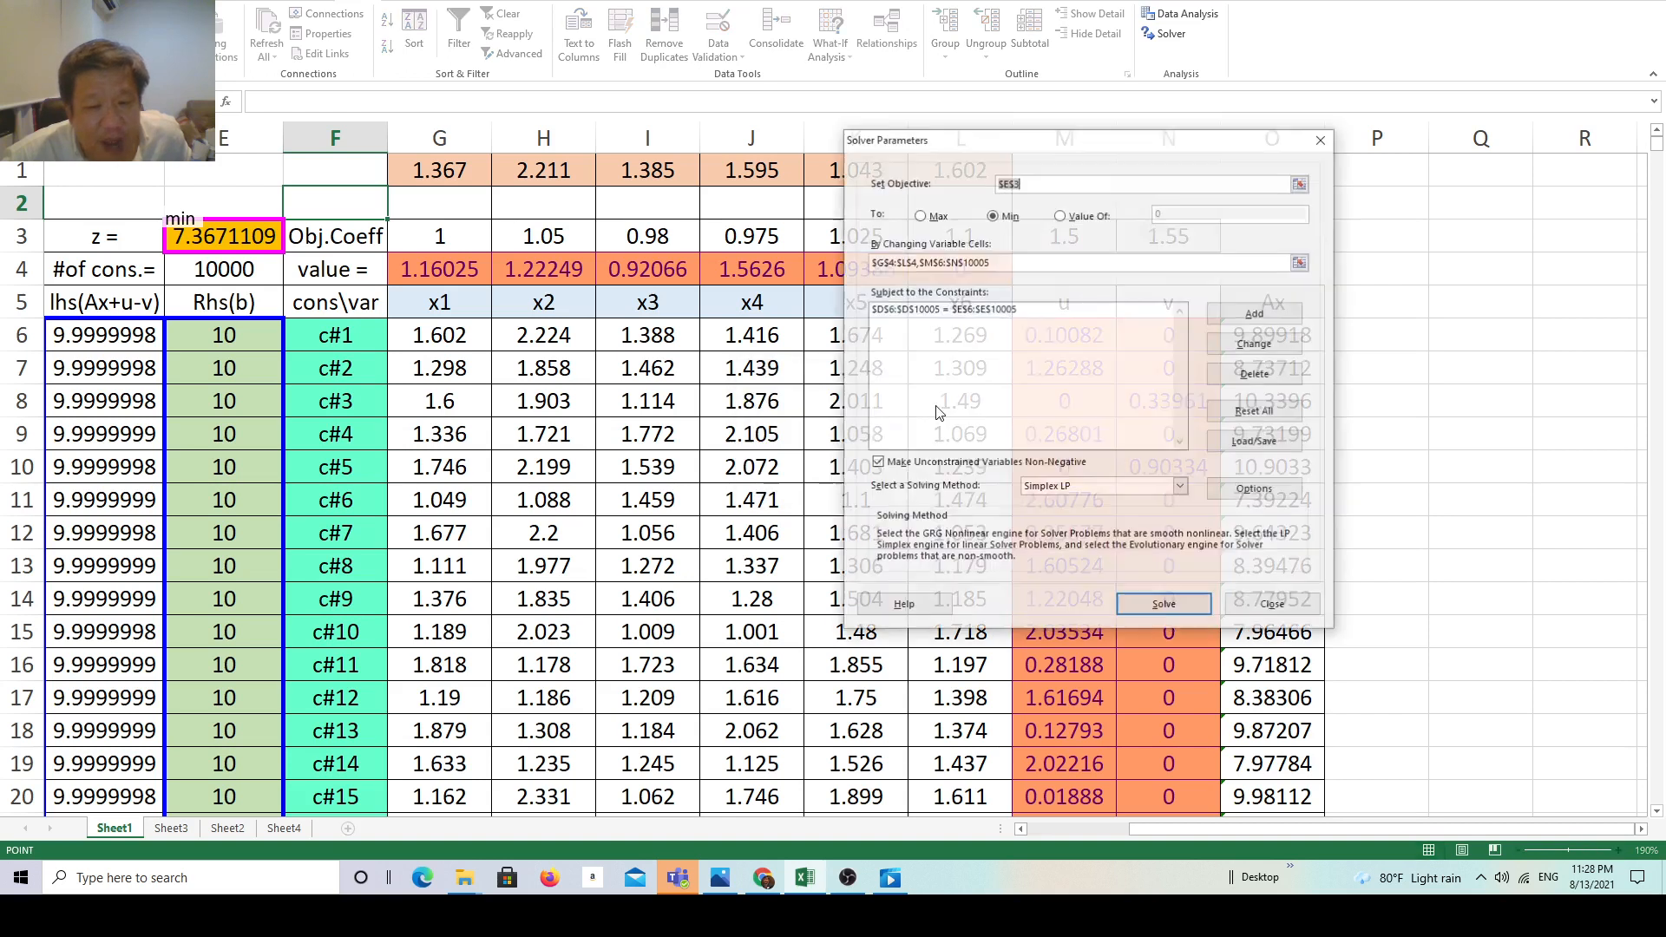
left_click(1272, 608)
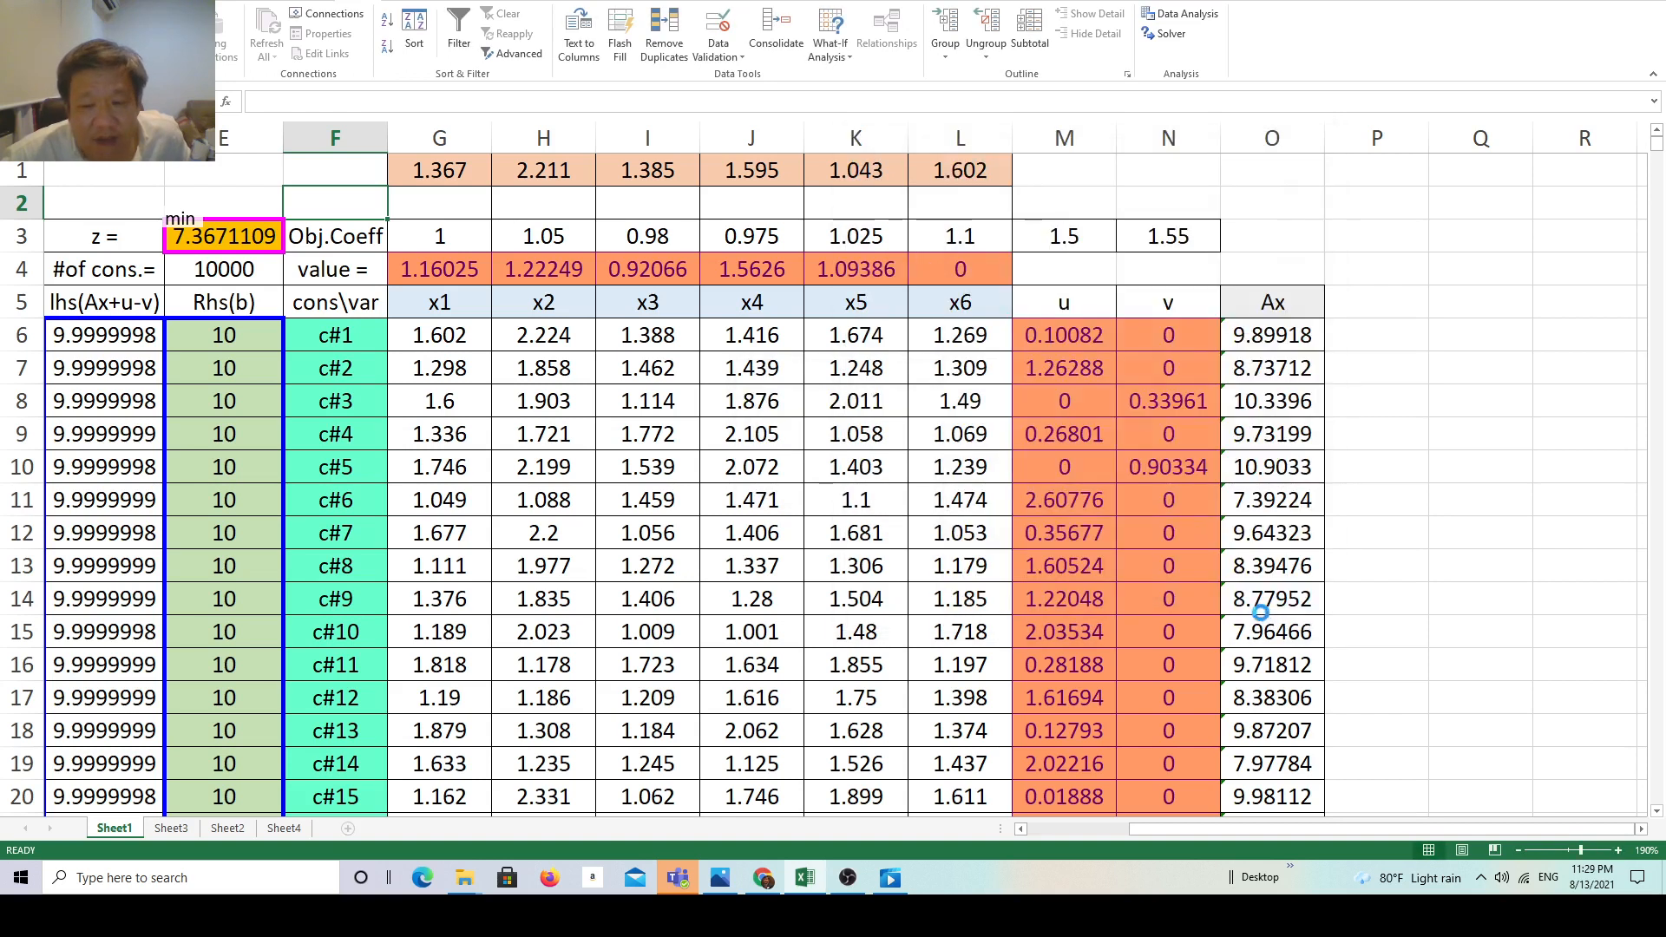
Step: Review the Solver parameters for the Sheet1 model, and switch to the Benders decomposition lecture folder in Google Drive
left_click(1167, 33)
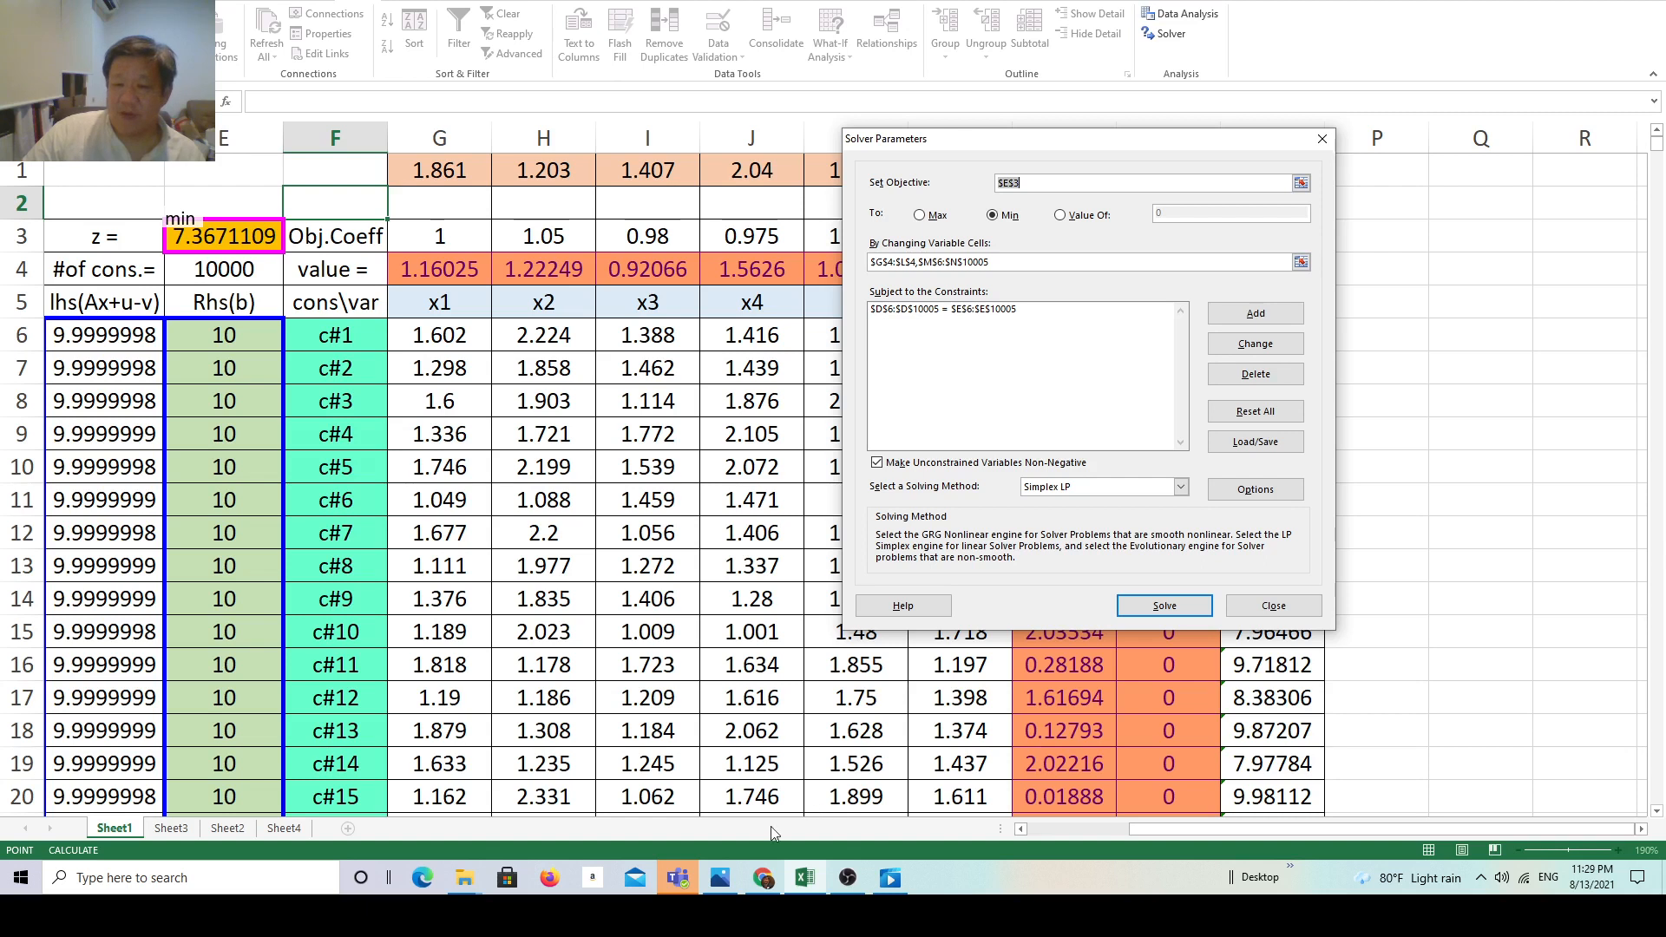
left_click(1255, 614)
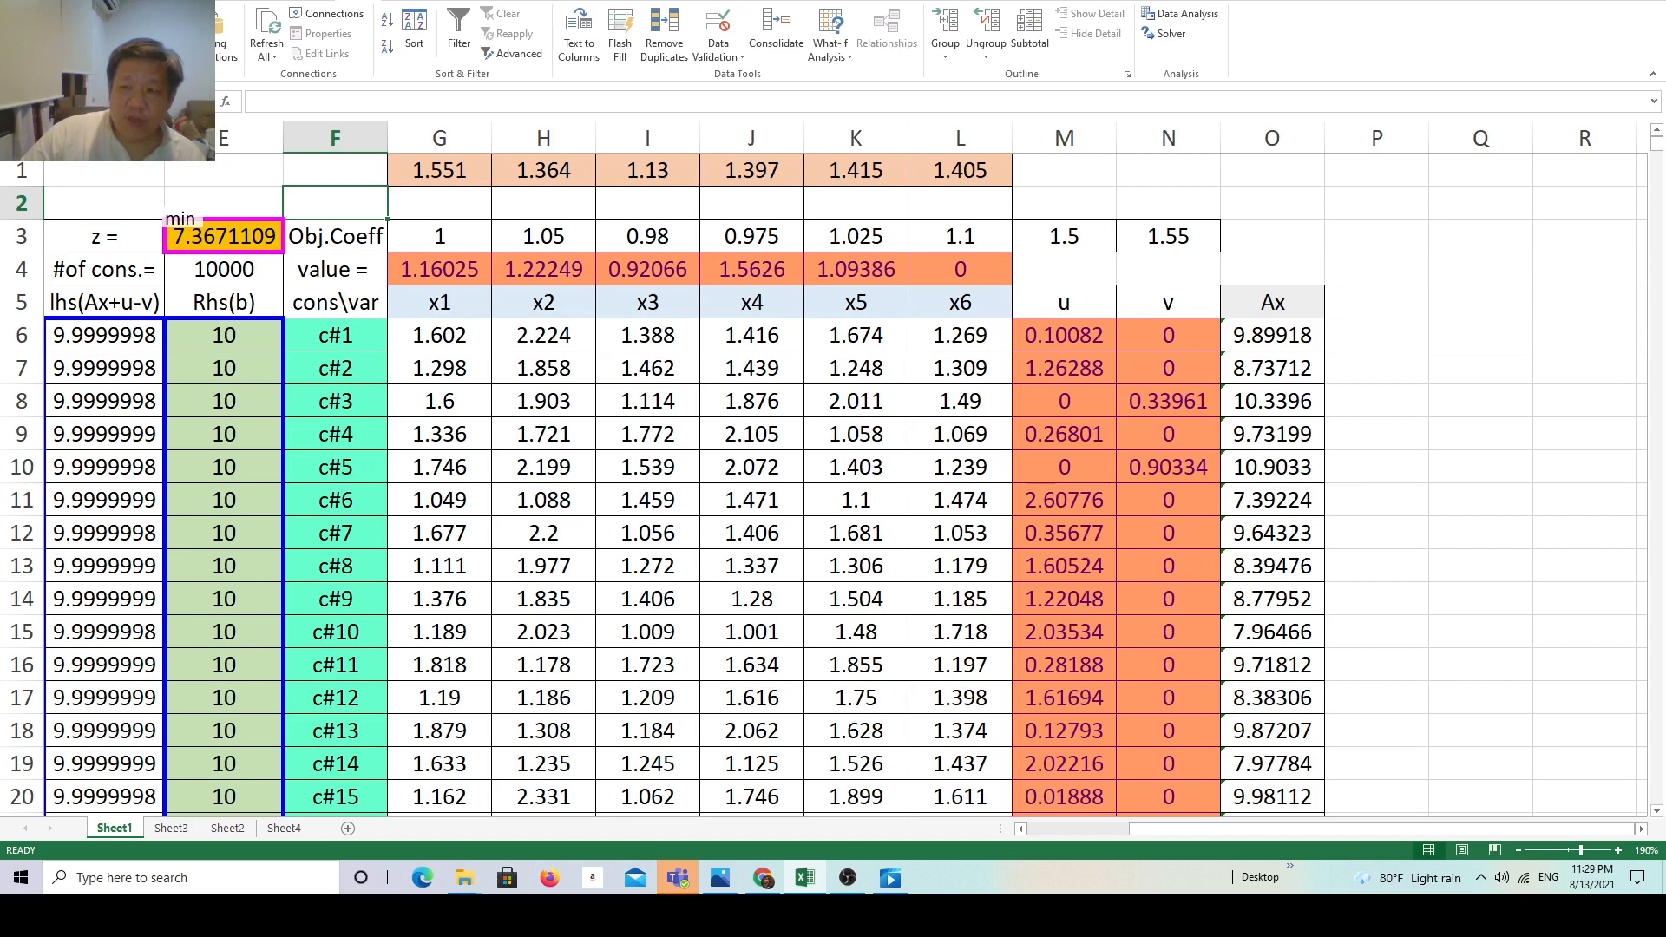
key("alt+Tab")
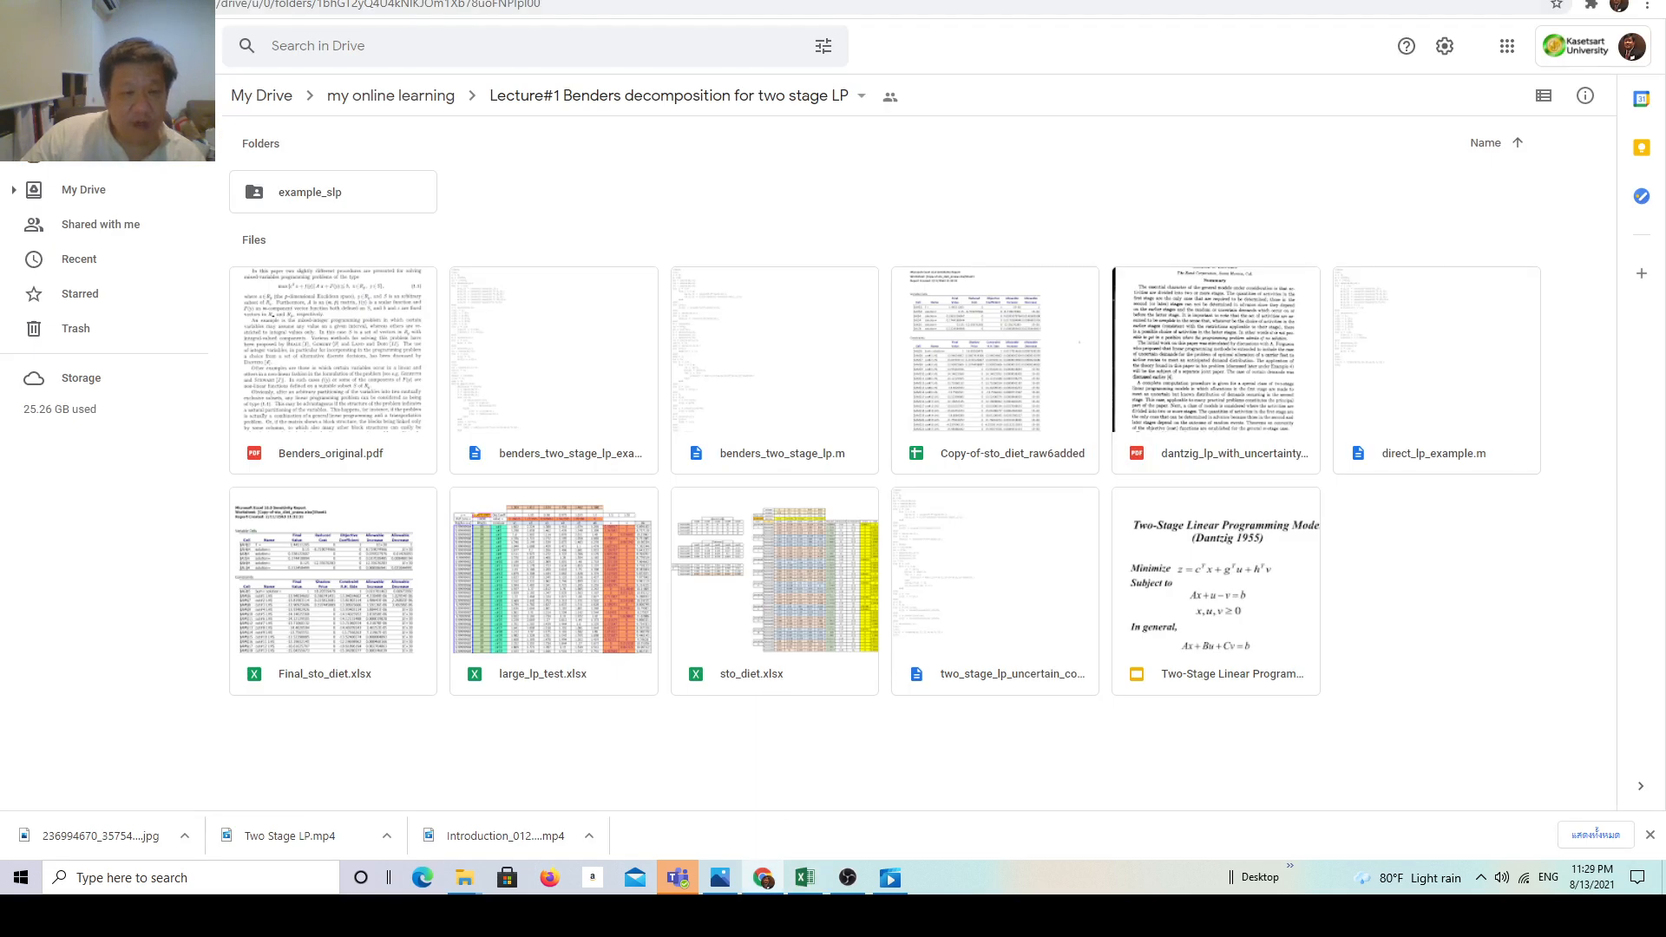
Step: Search Google for opensolver in a new browser tab and open the OpenSolver Download & Install page
key("ctrl+t")
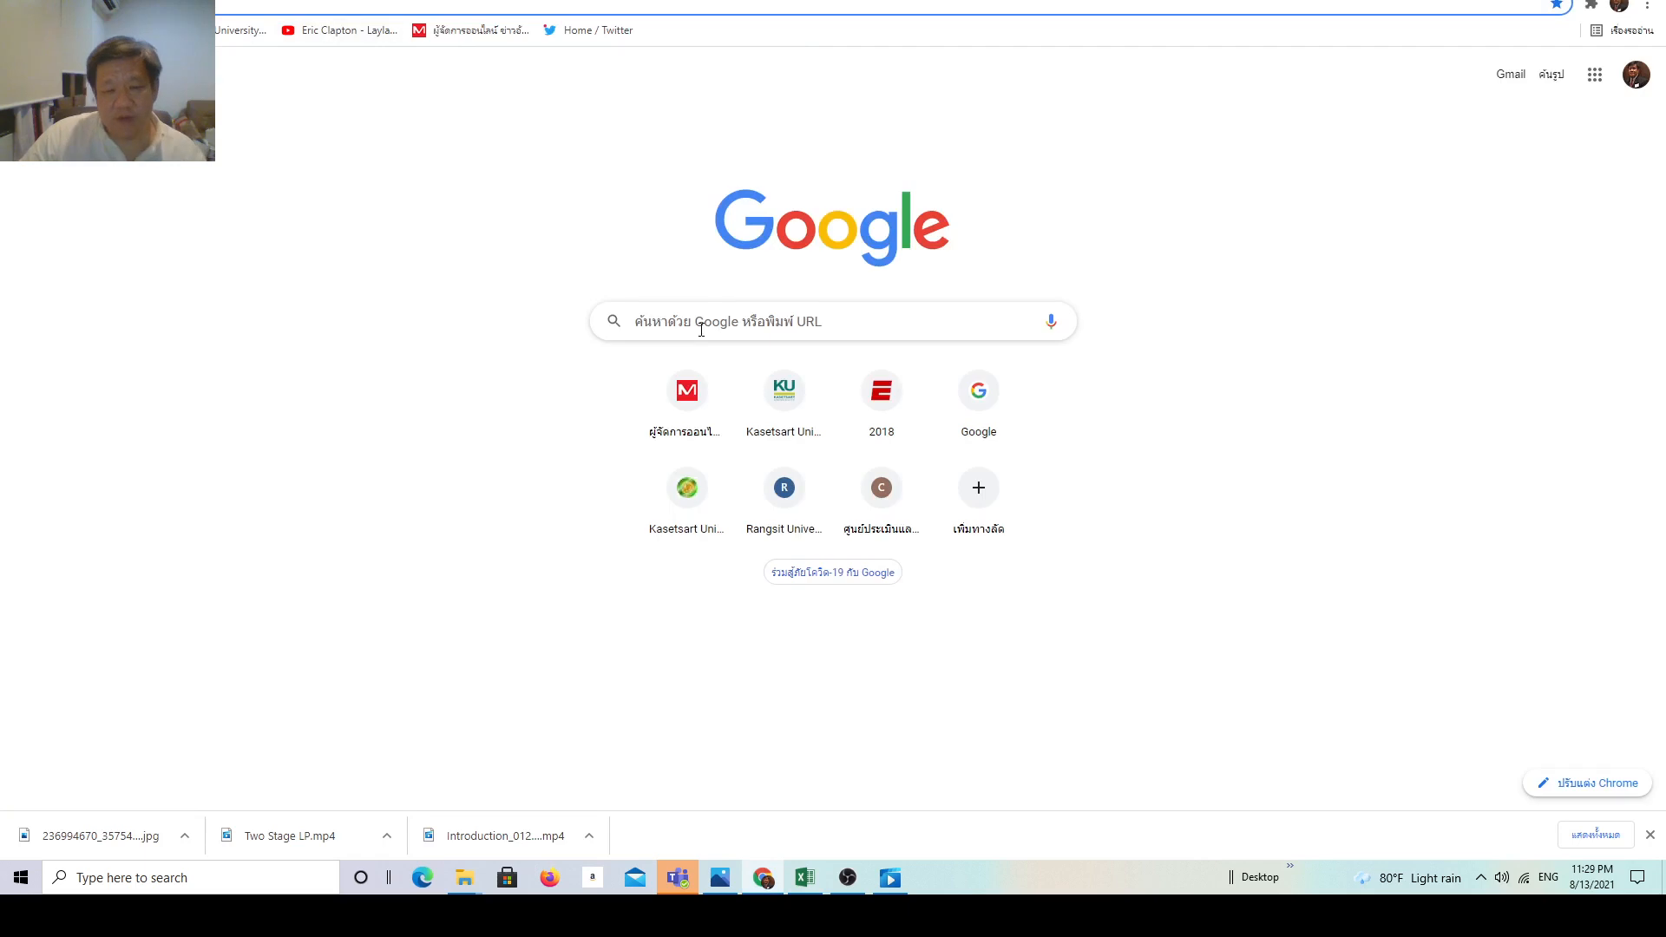
left_click(684, 328)
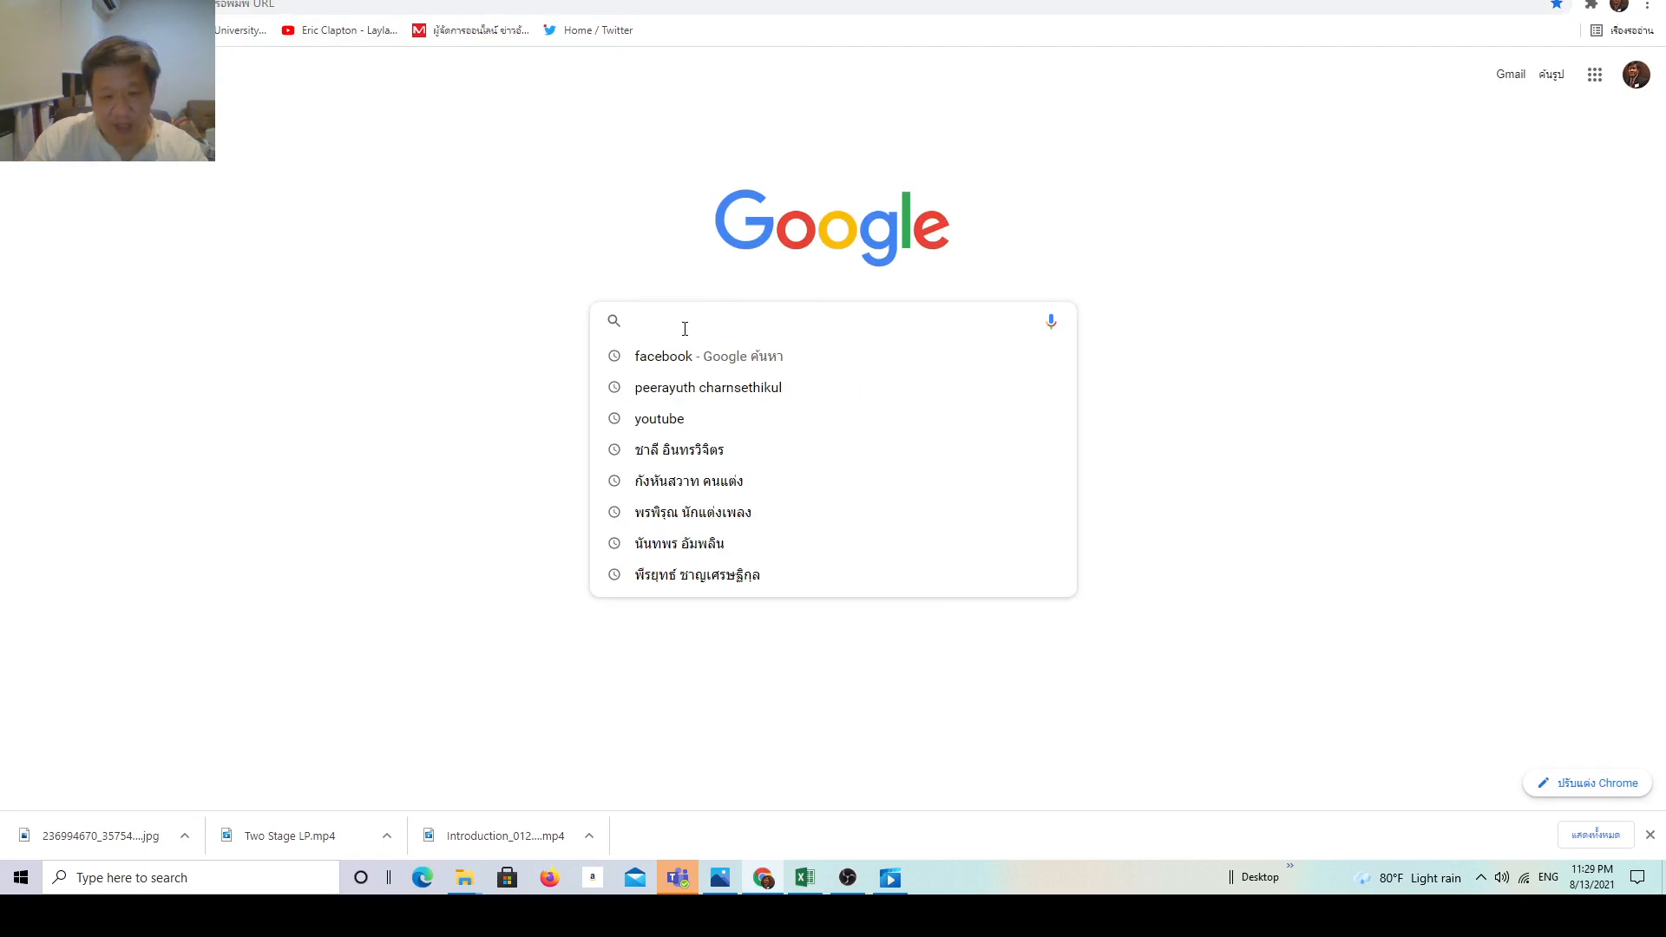
type("opensolver")
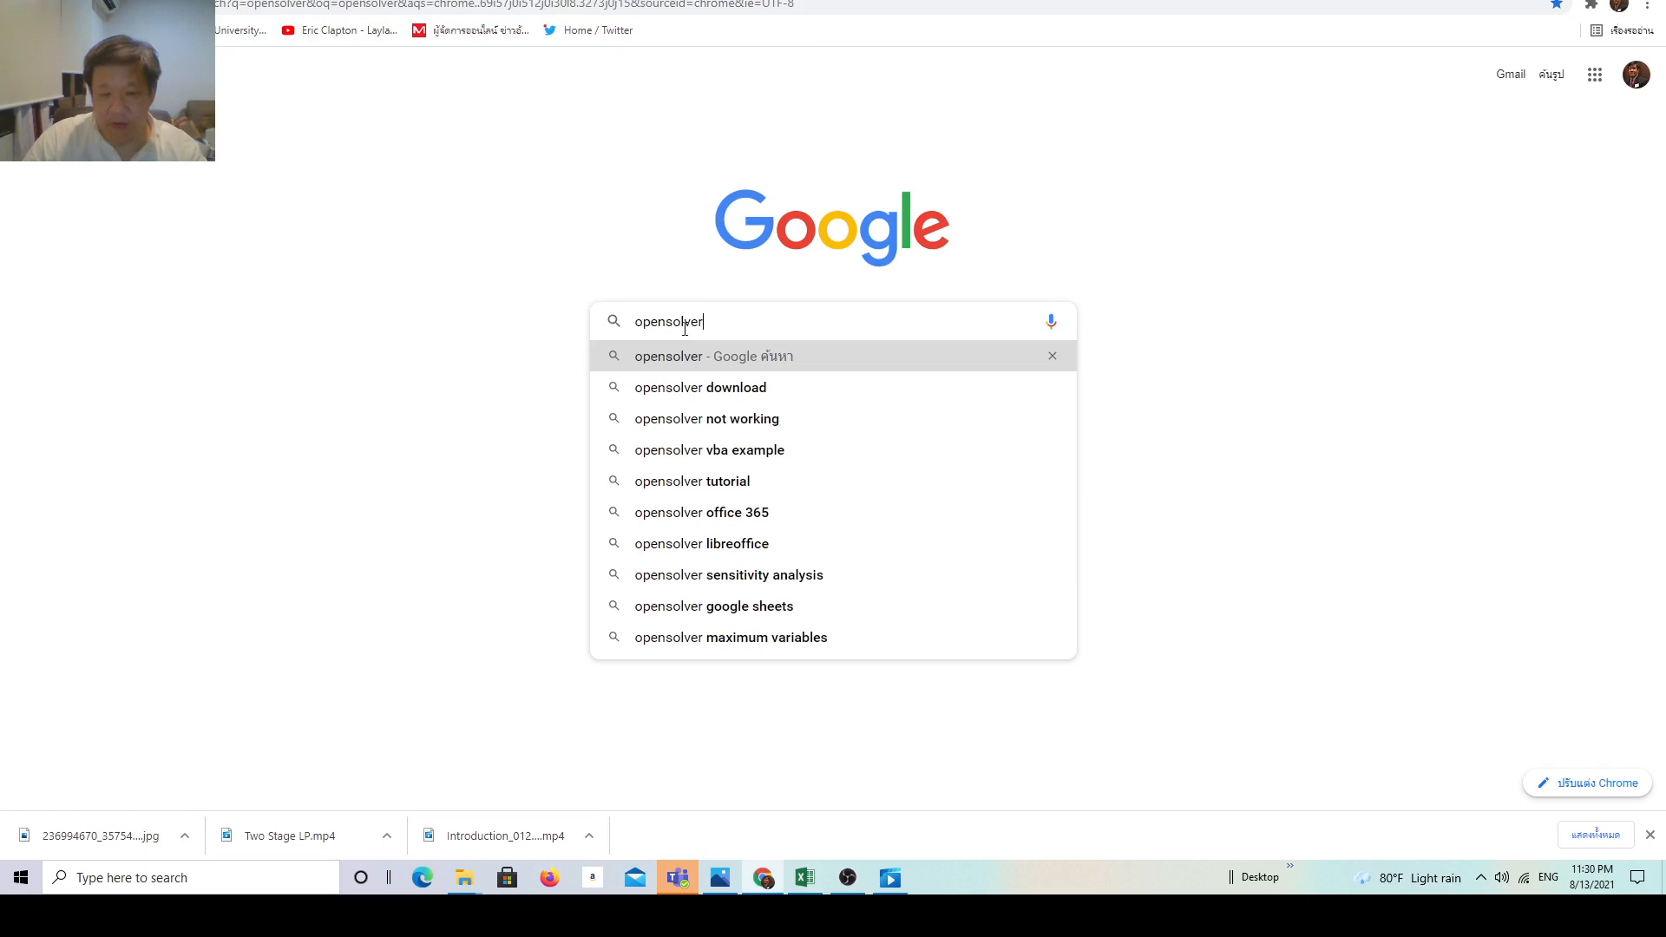
key("Return")
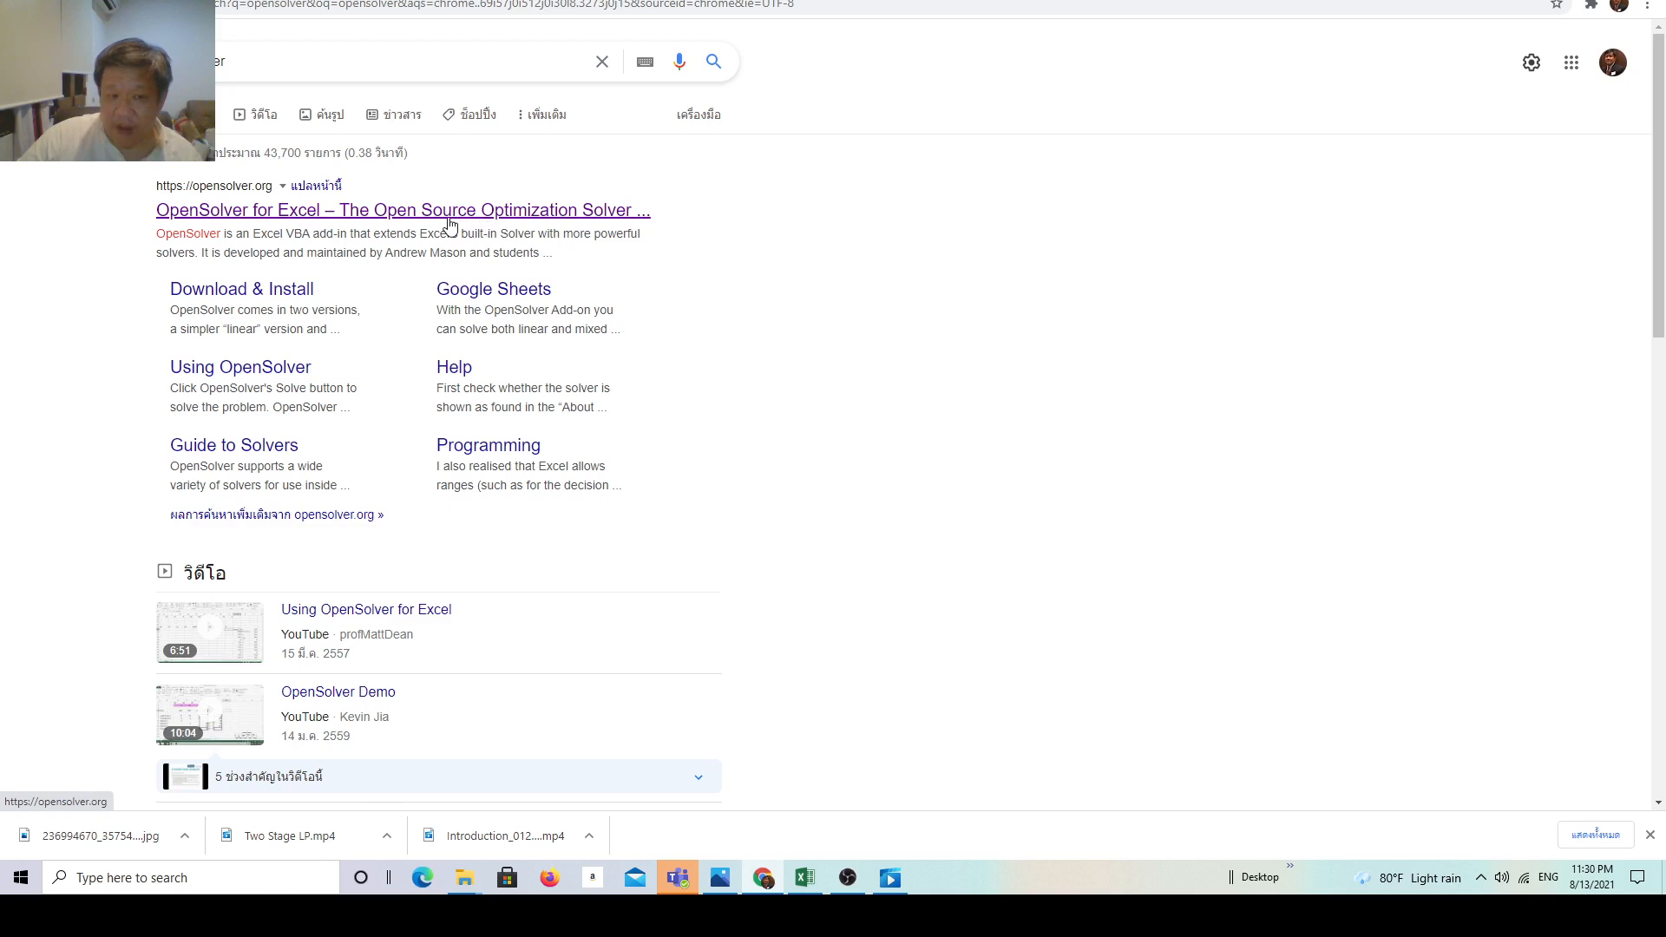
left_click(310, 293)
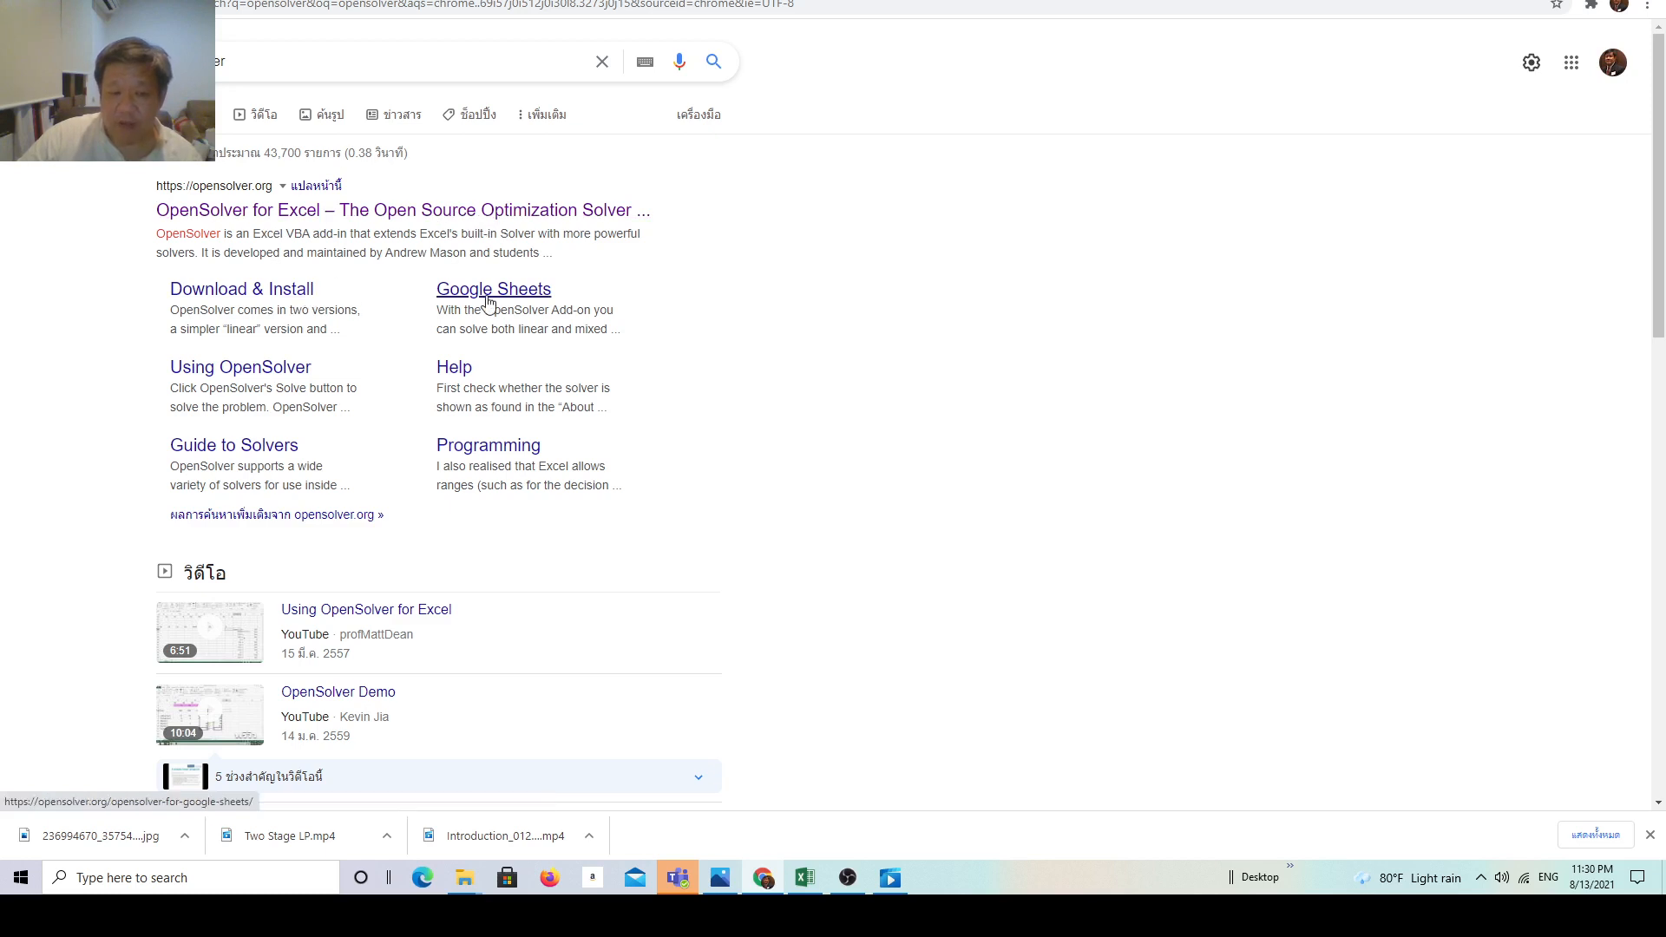
left_click(286, 295)
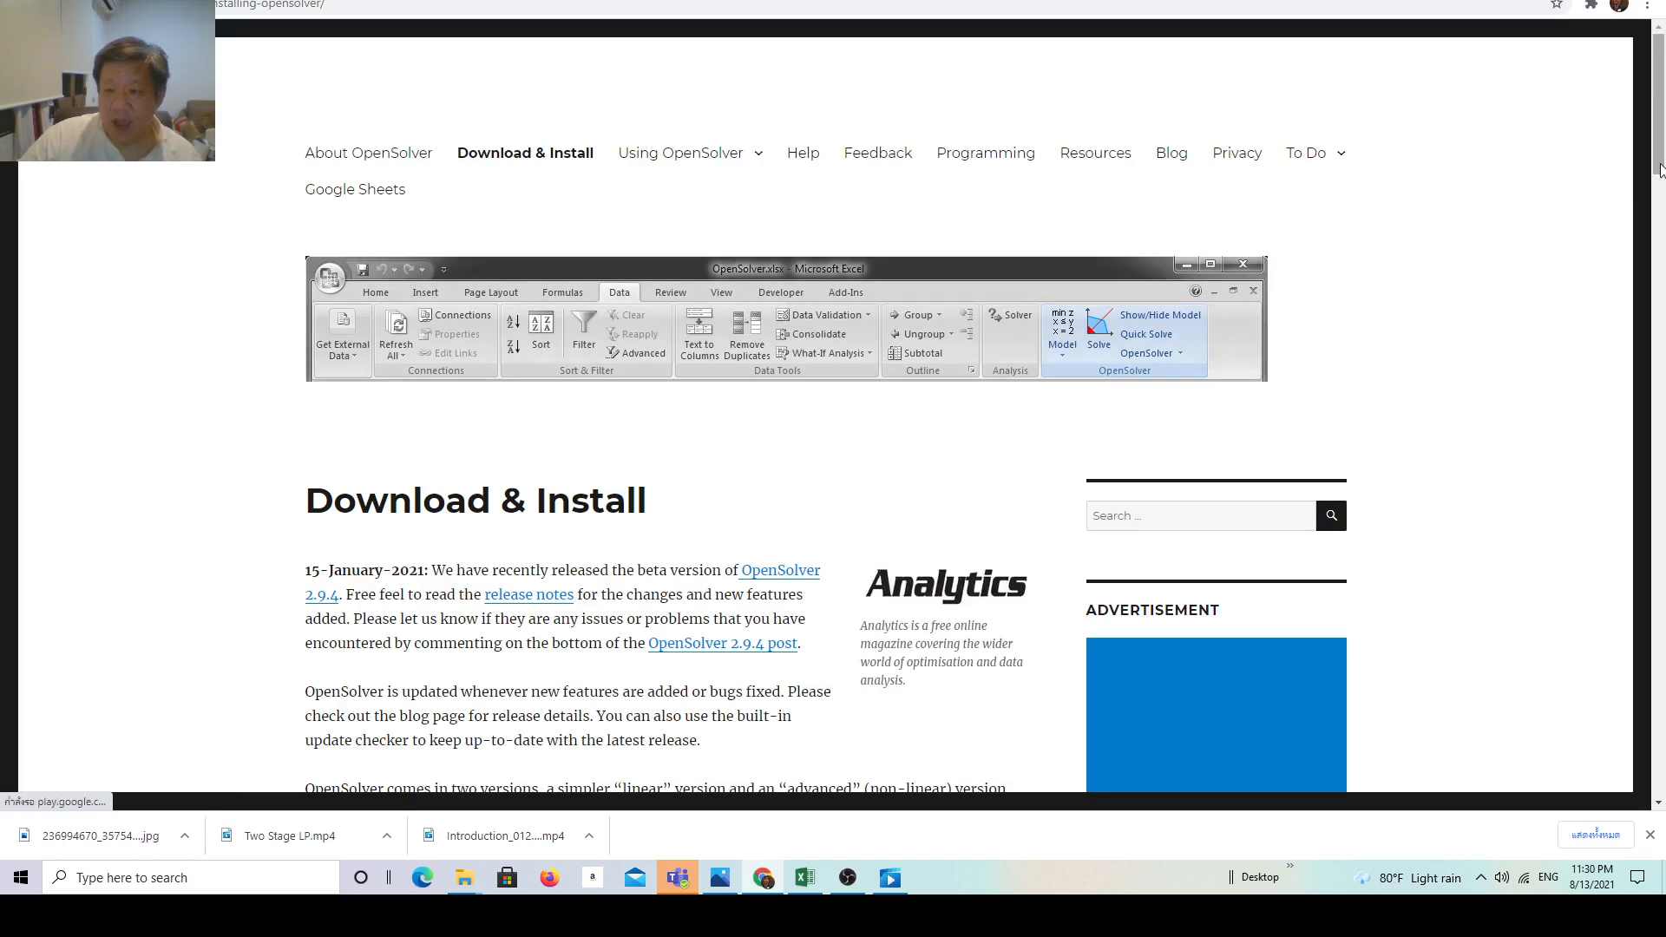
Step: Examine the OpenSolver version descriptions, available downloads and installation instructions
scroll(1660, 193, "down", 1)
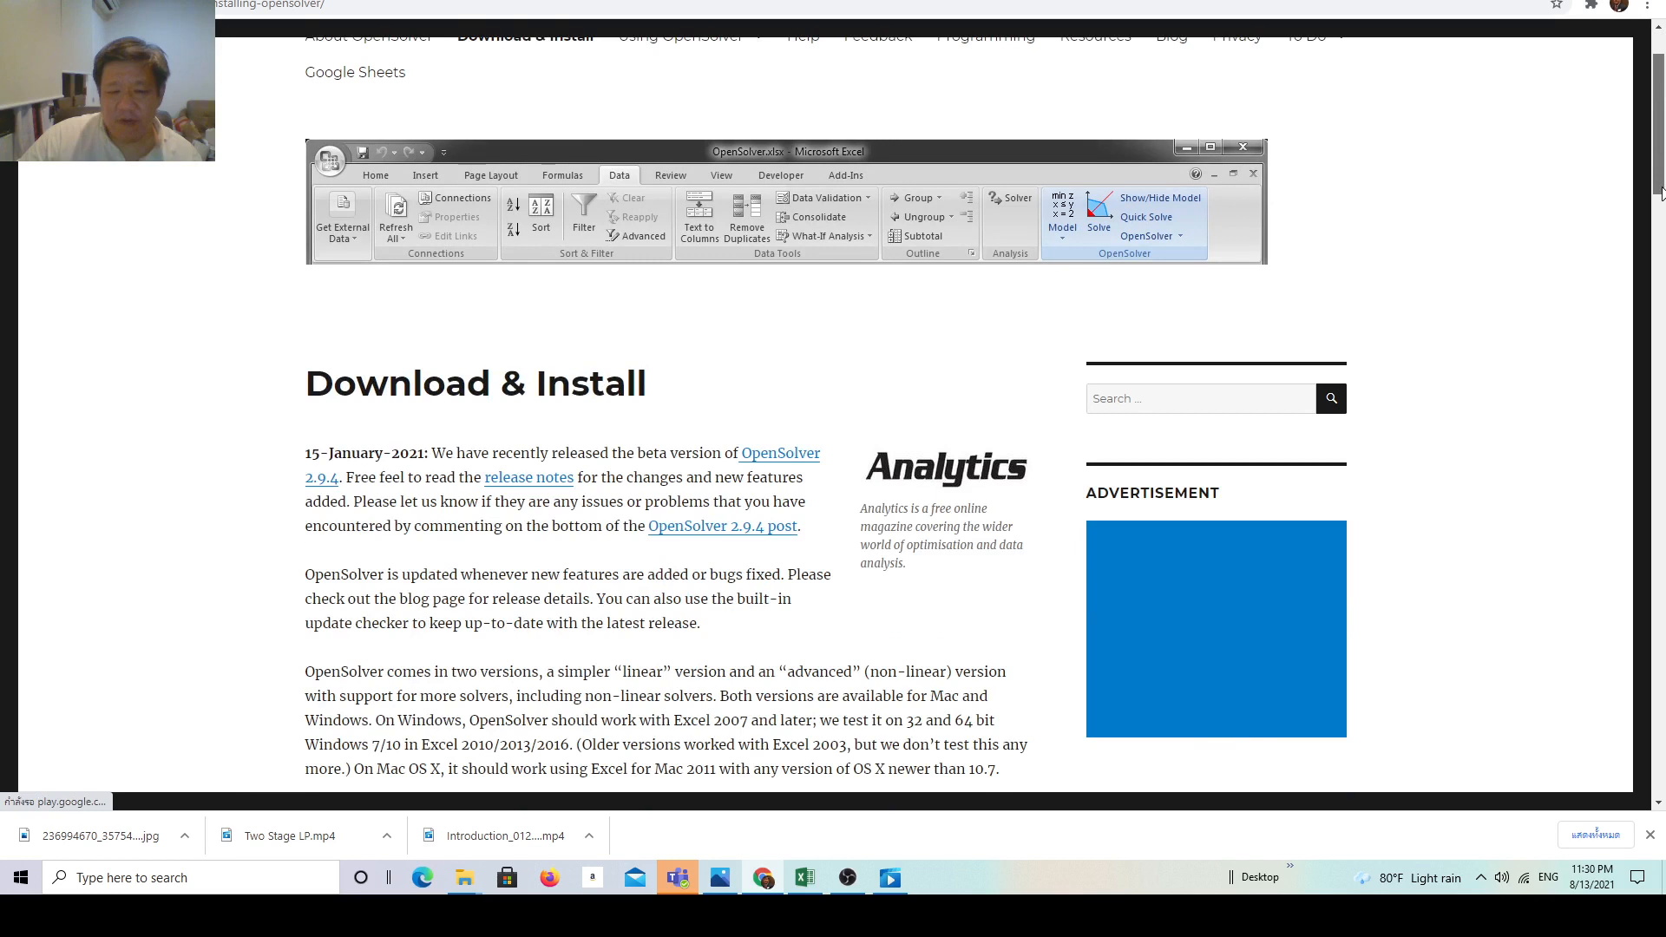
scroll(335, 356, "down", 1)
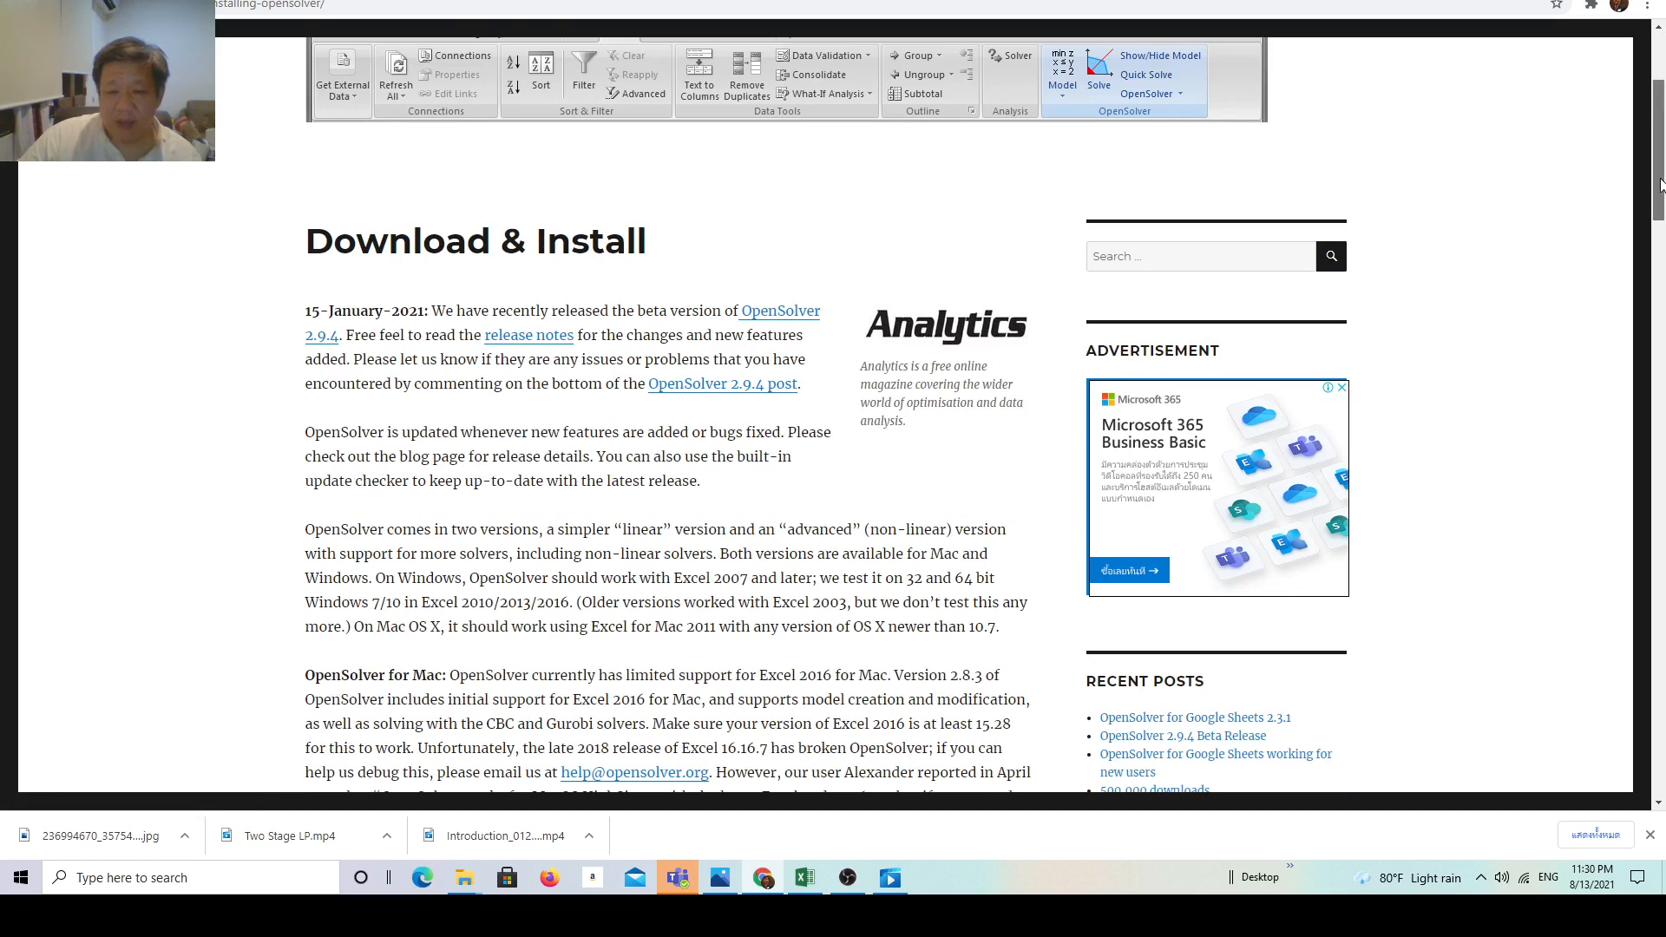
left_click_drag(1659, 184, 1659, 324)
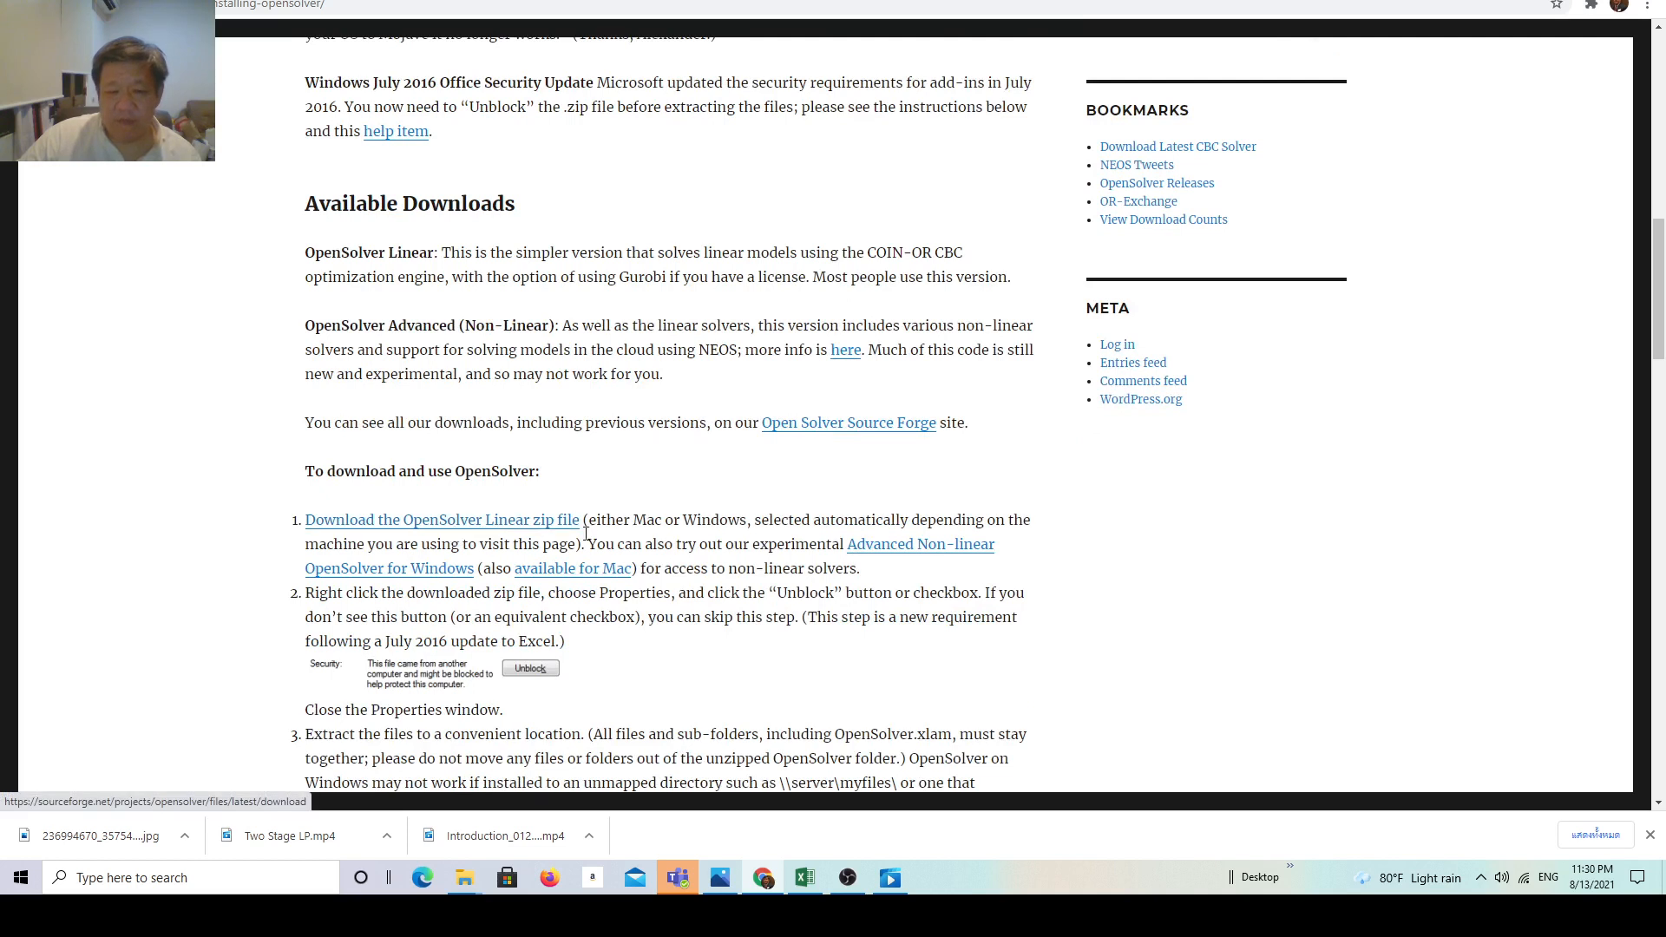
left_click_drag(1661, 369, 1659, 162)
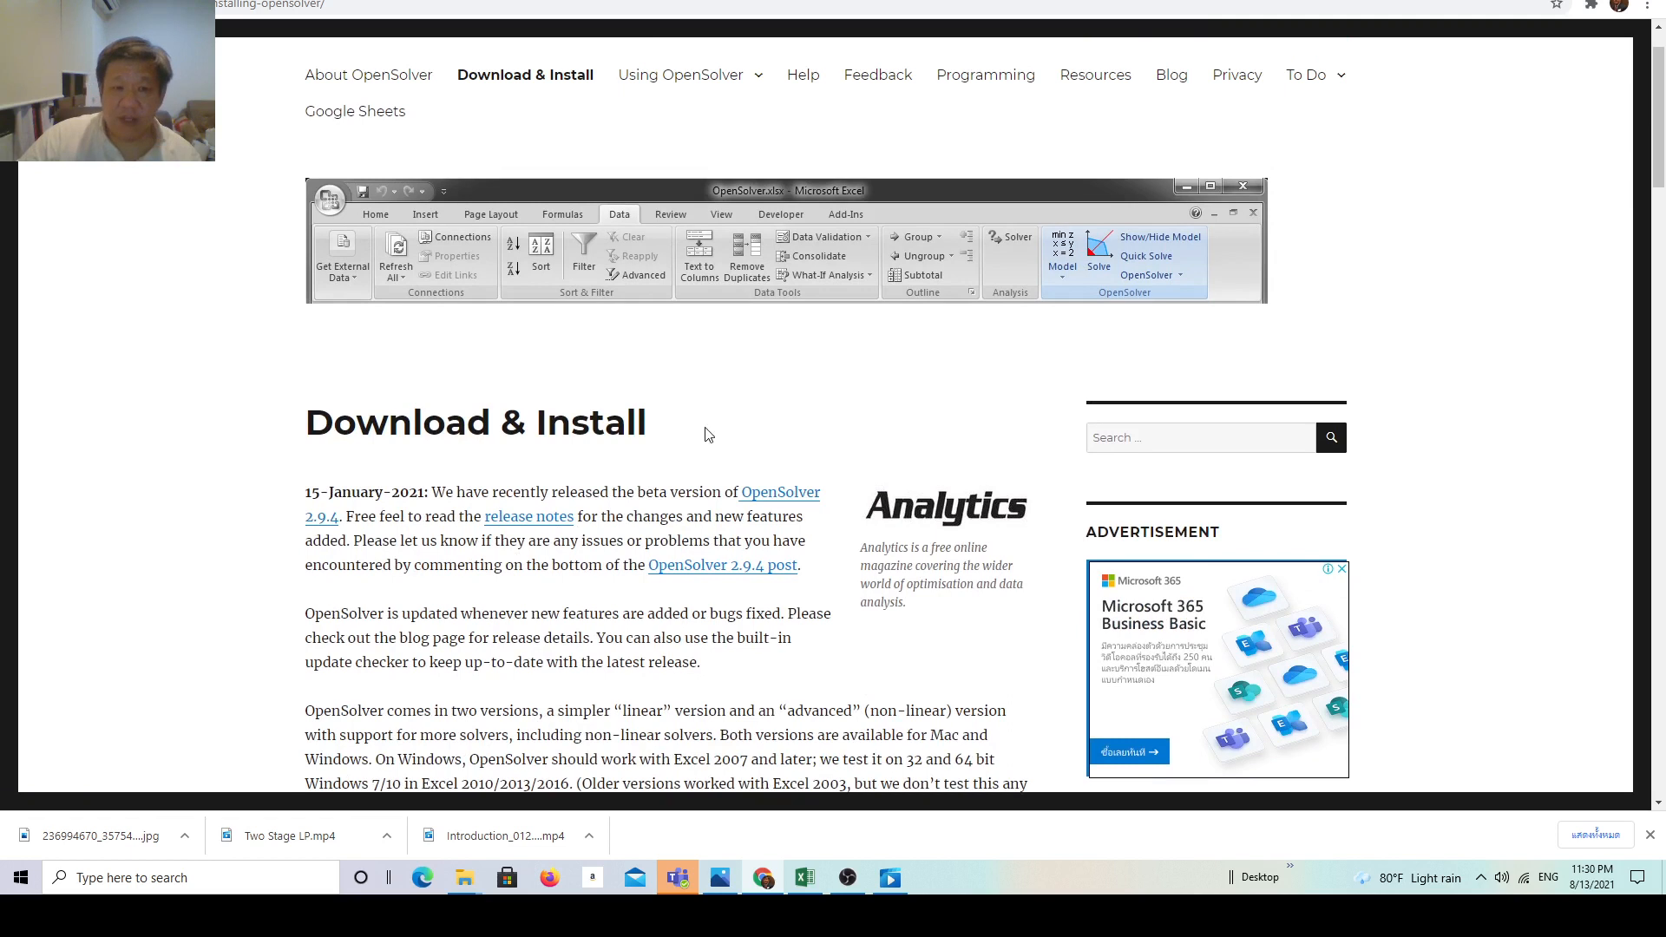
Step: Clear the open windows off the desktop and switch to the Downloads folder in File Explorer
left_click(1565, 0)
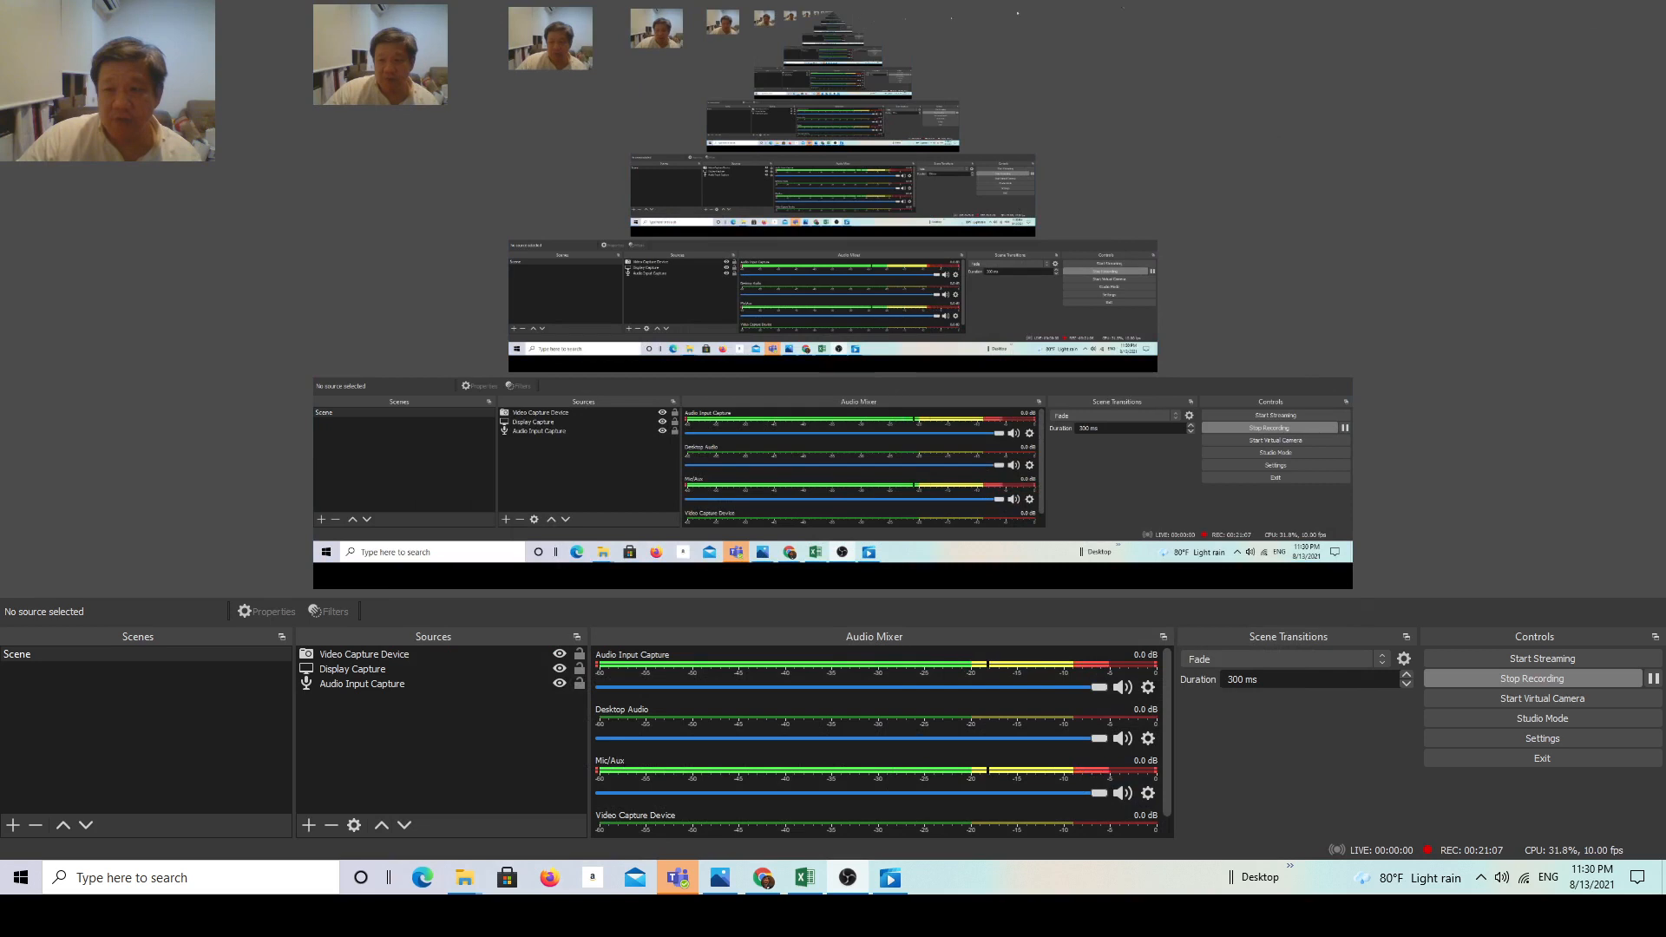
left_click(1566, 0)
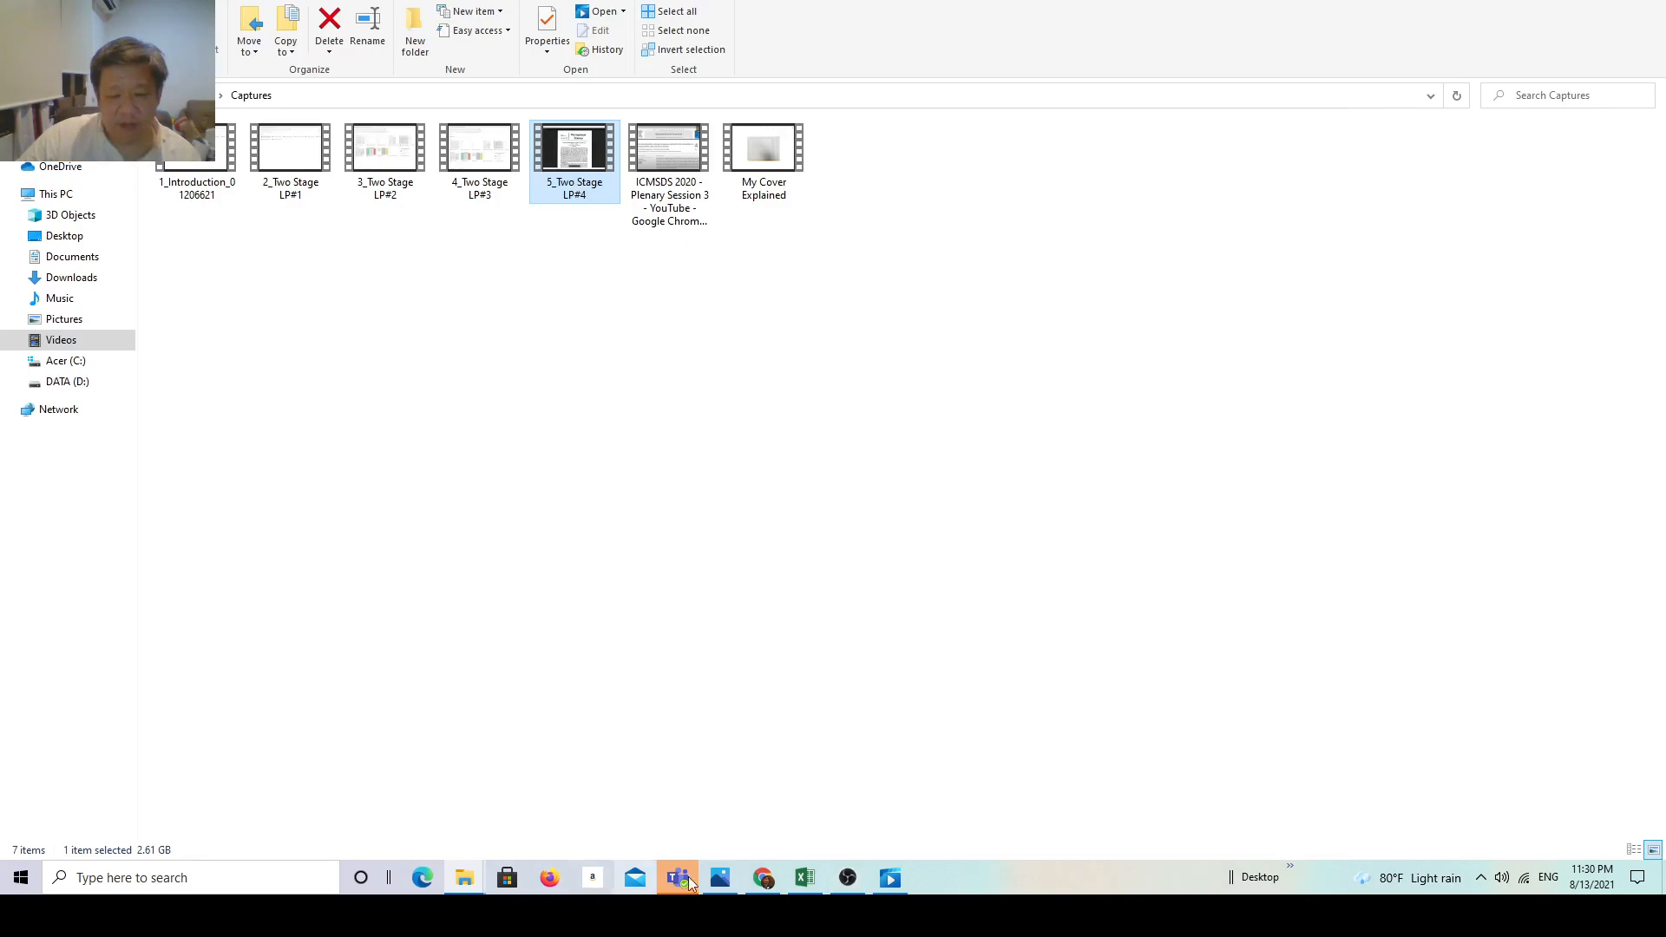
mouse_move(766, 888)
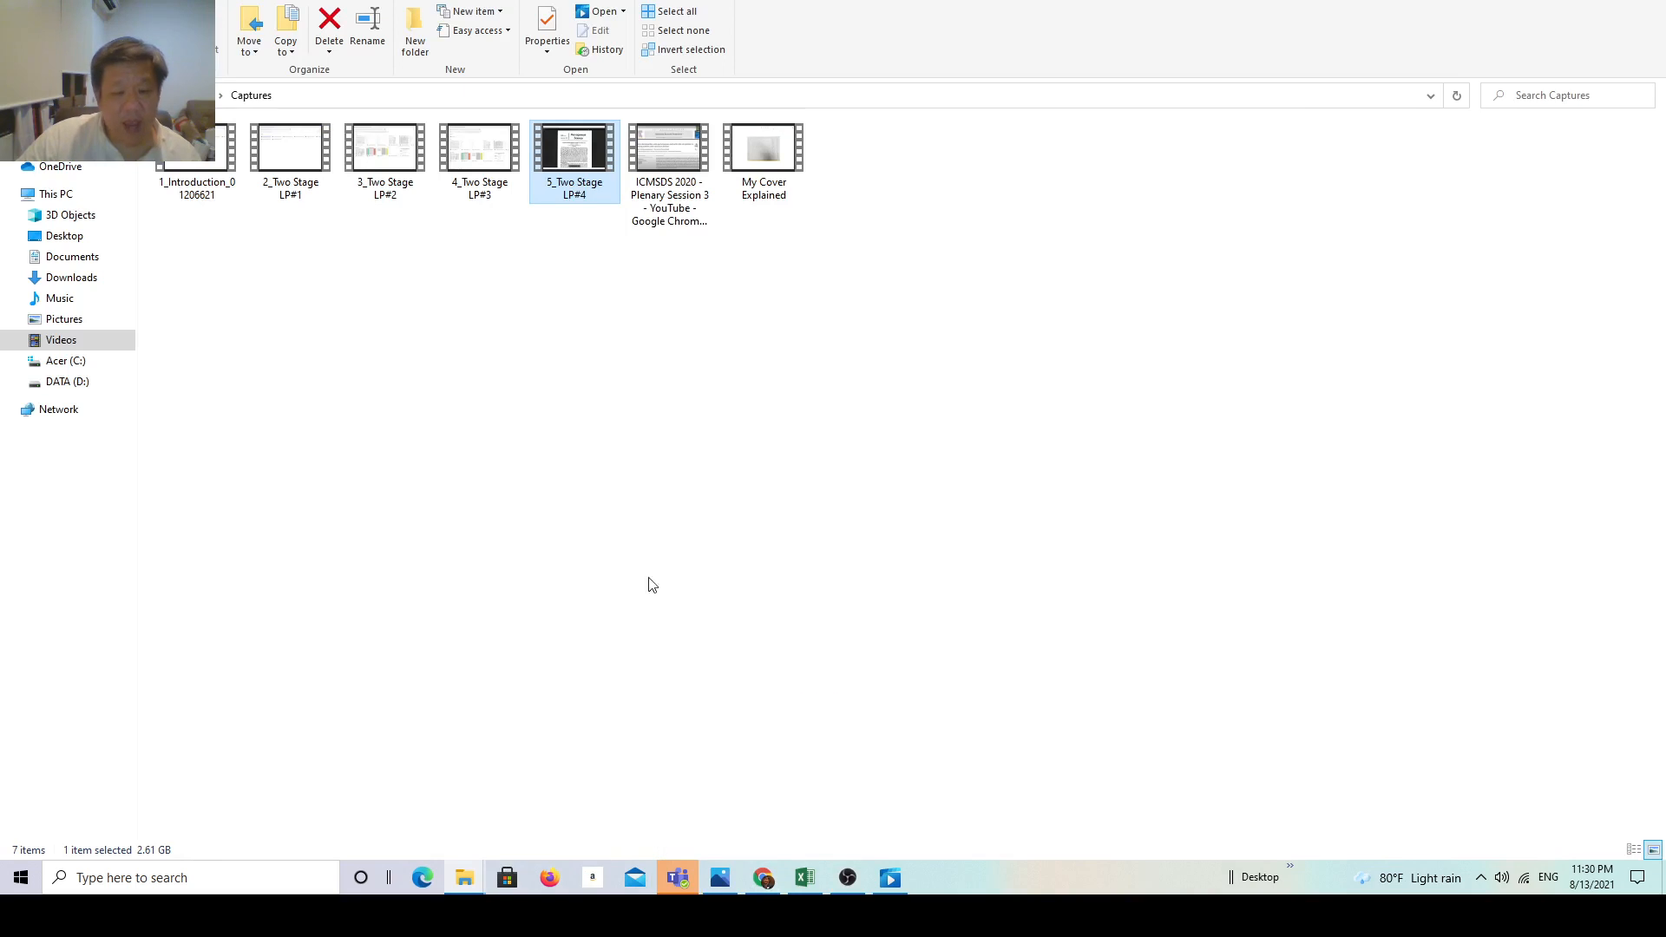
left_click(1564, 0)
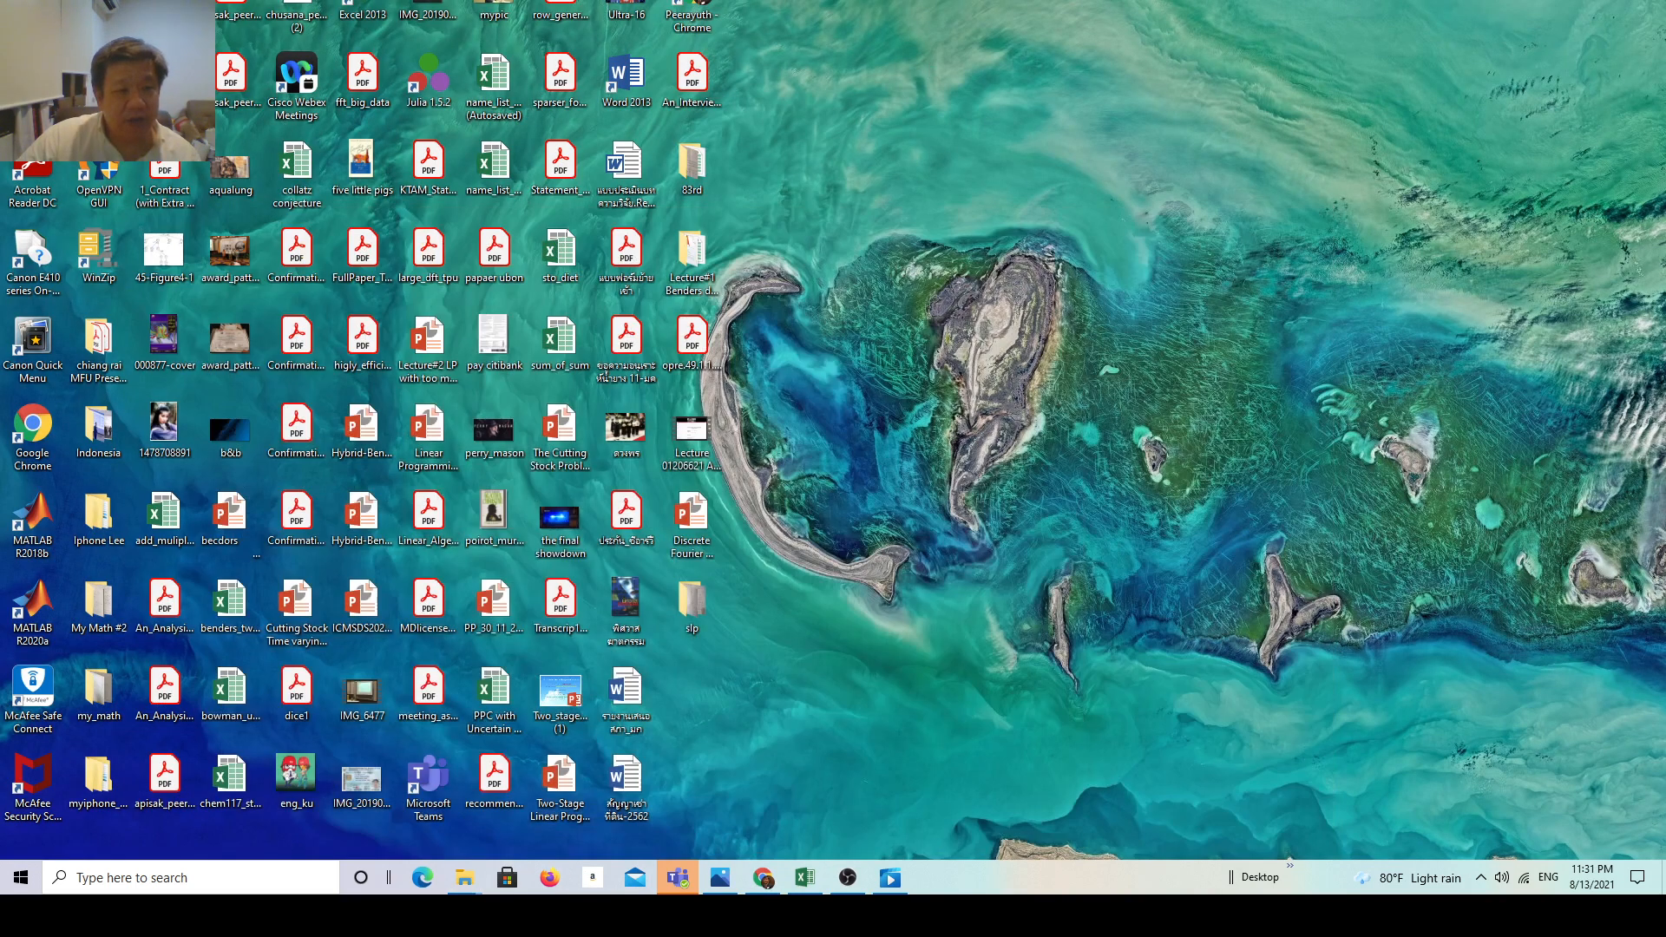
key("super+e")
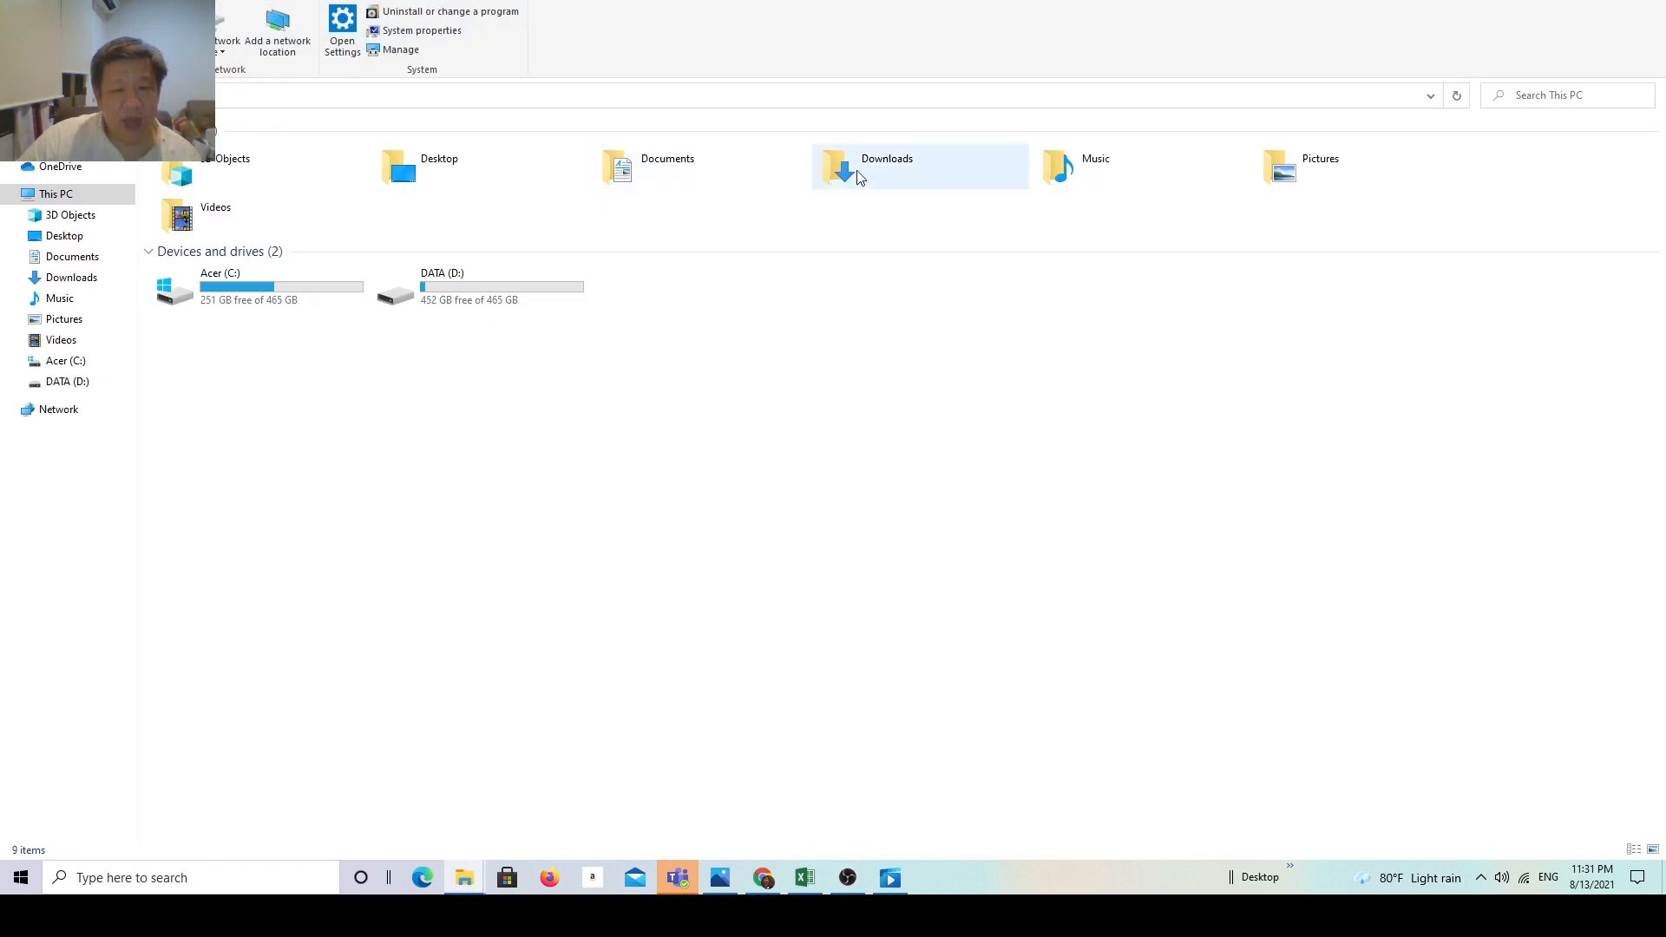
double_click(872, 172)
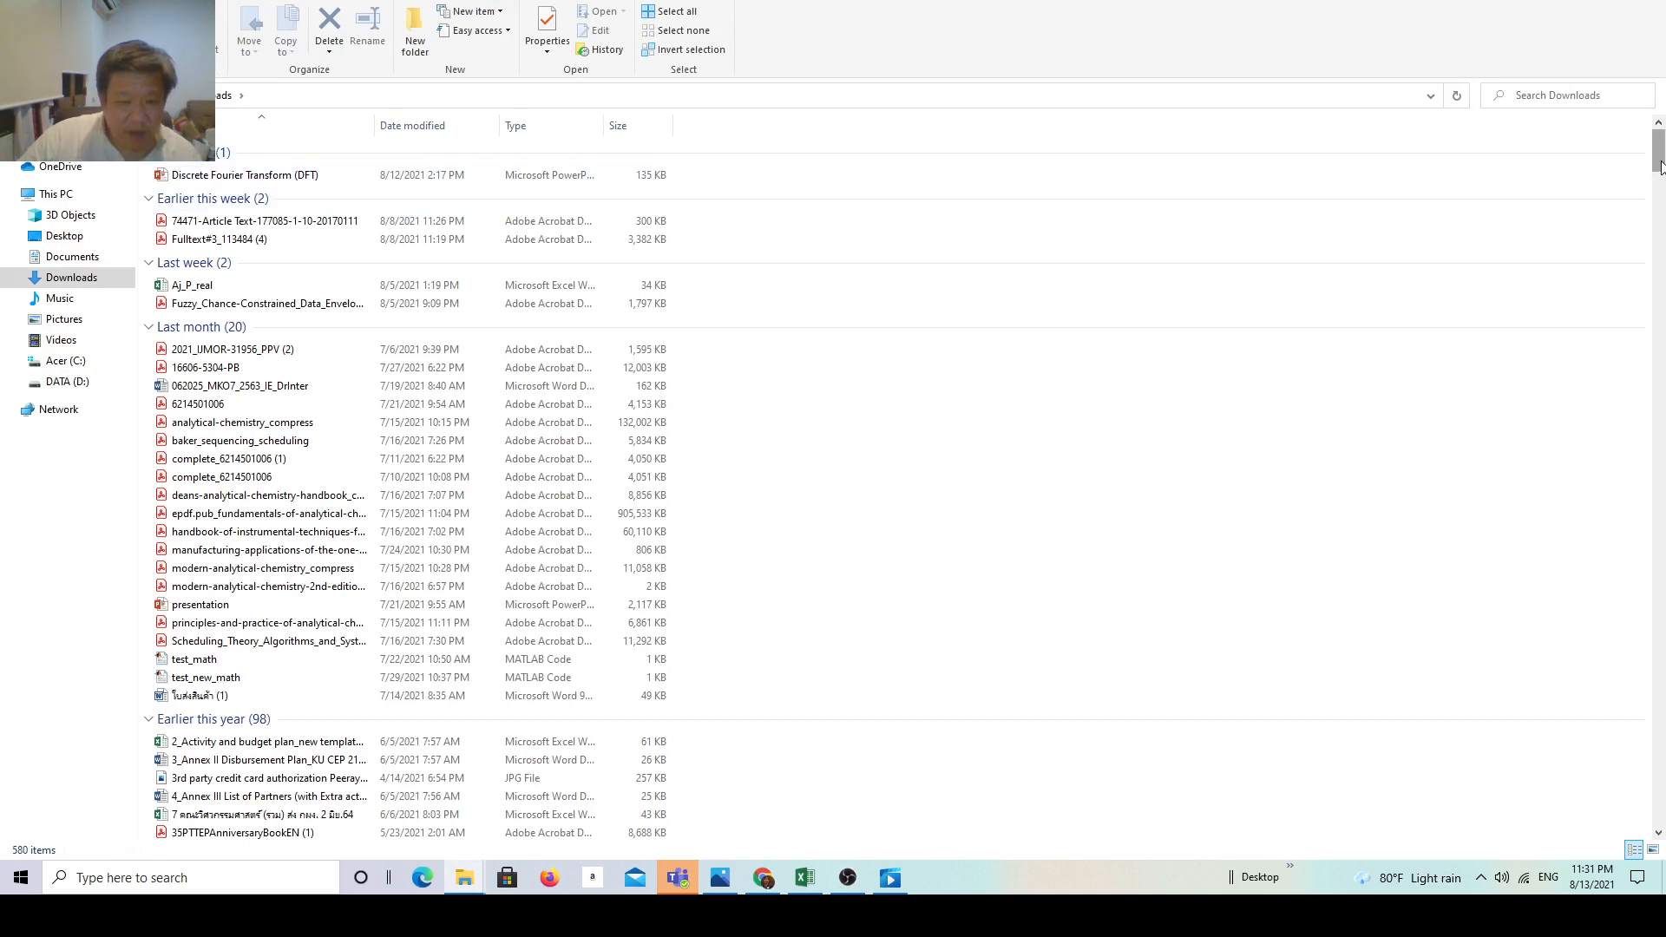
Step: Look through the Downloads folder for the OpenSolver2.9.0_LinearWin archive
left_click_drag(1658, 169, 1660, 621)
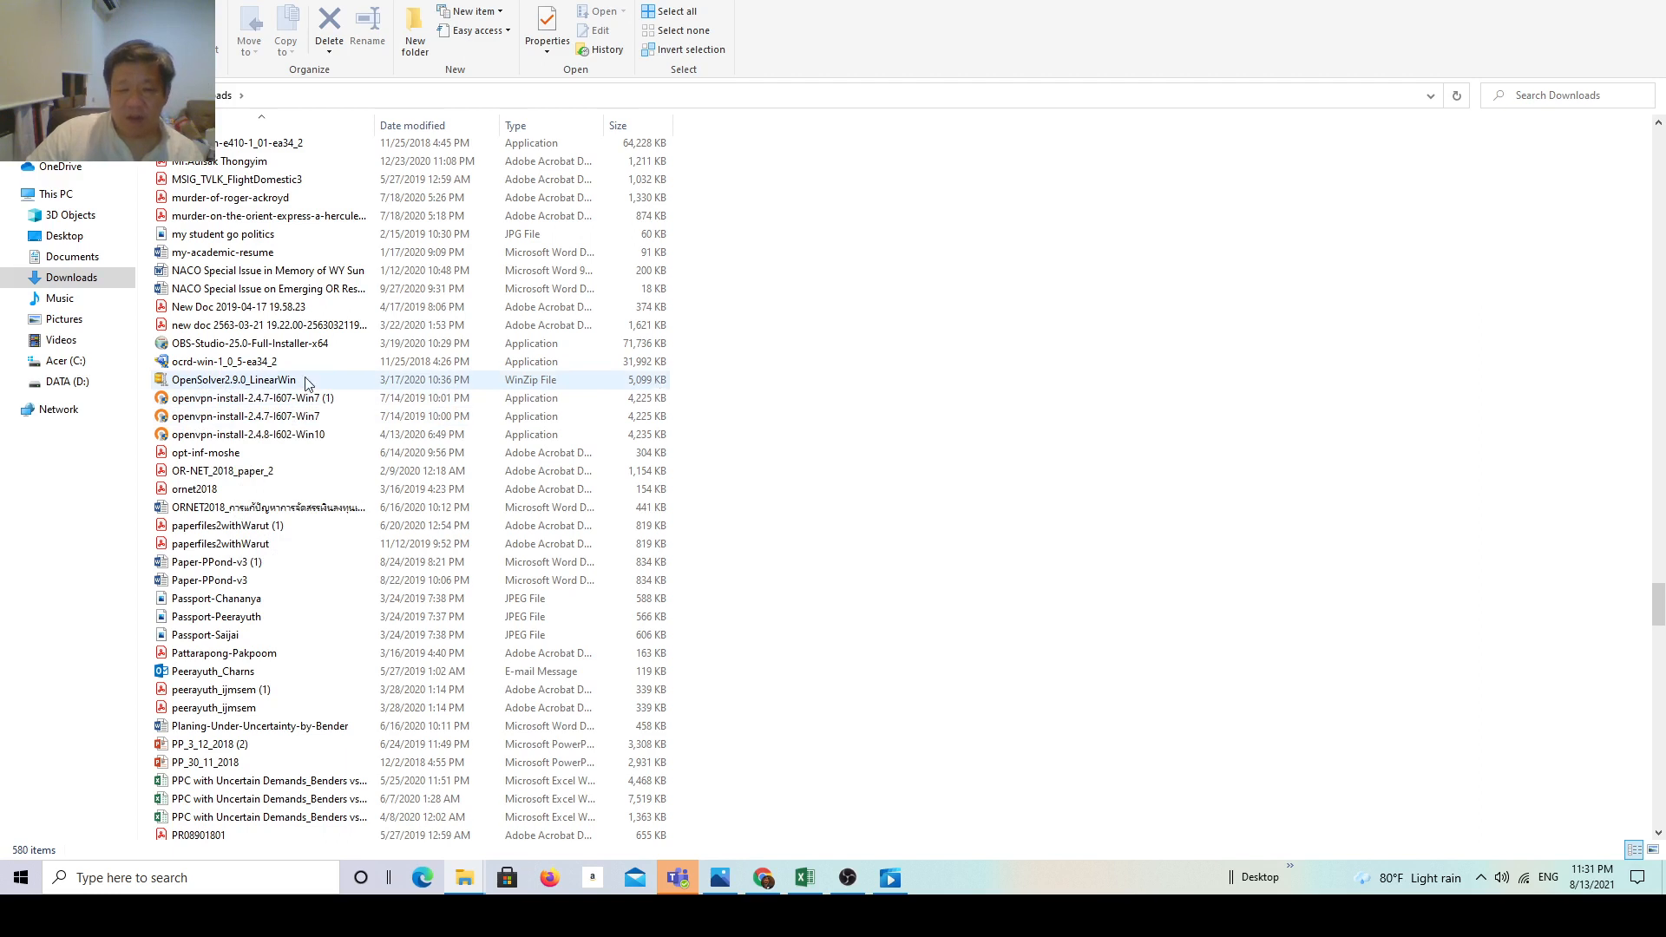
mouse_move(296, 384)
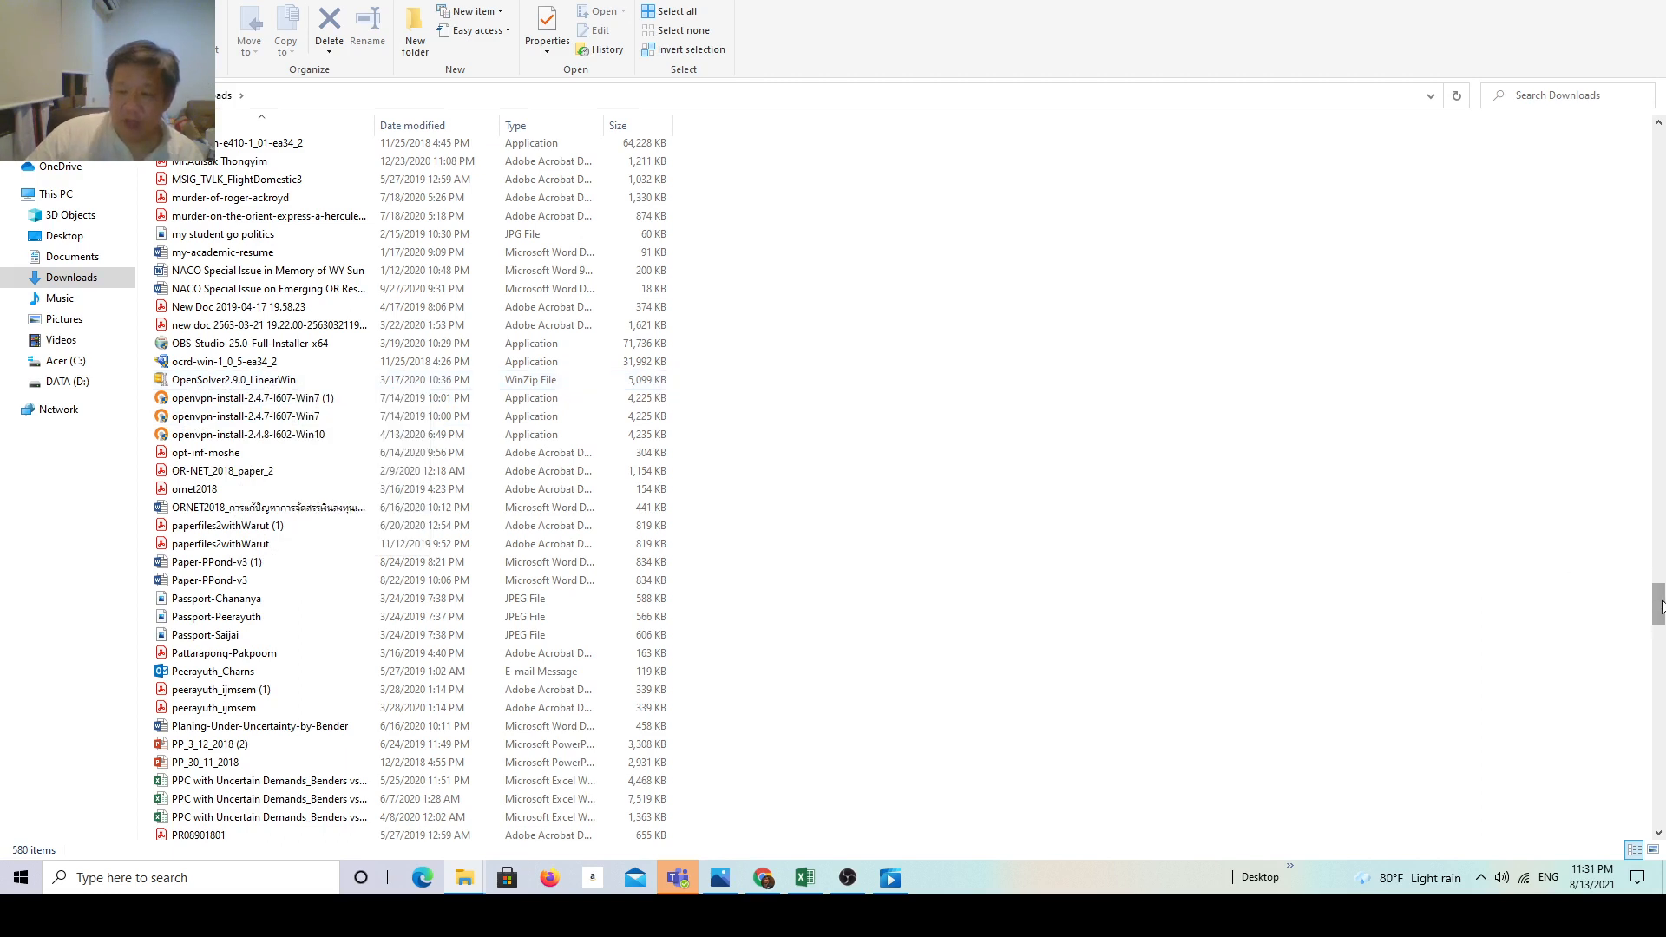
left_click_drag(1658, 605, 1658, 131)
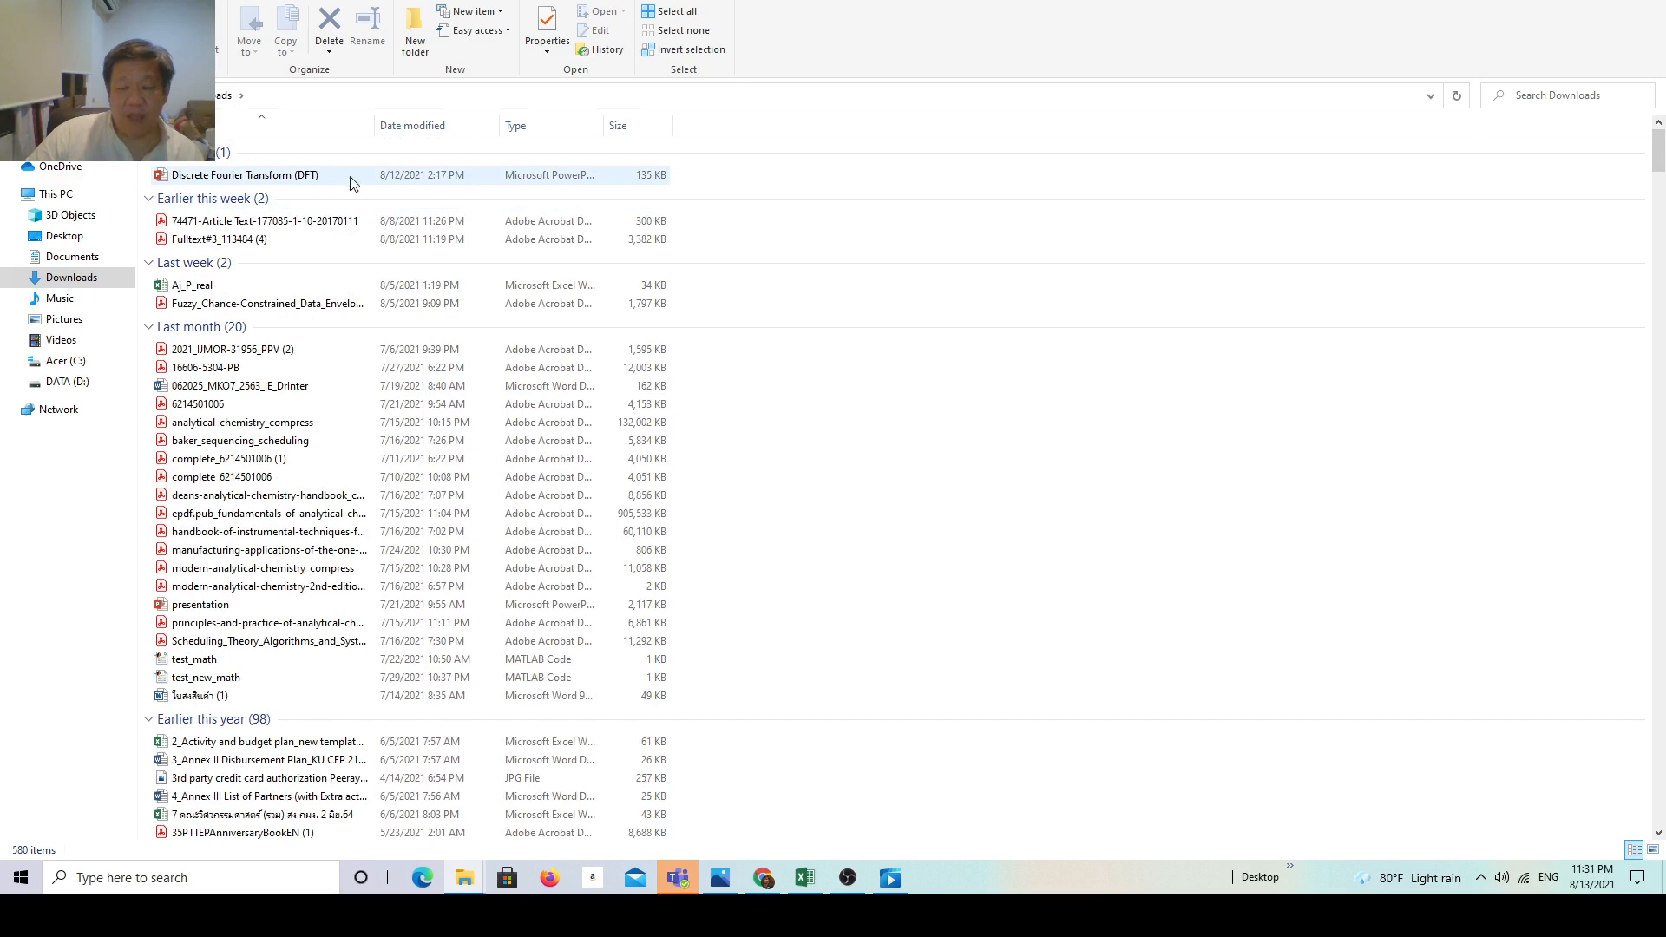
left_click_drag(1658, 169, 1661, 251)
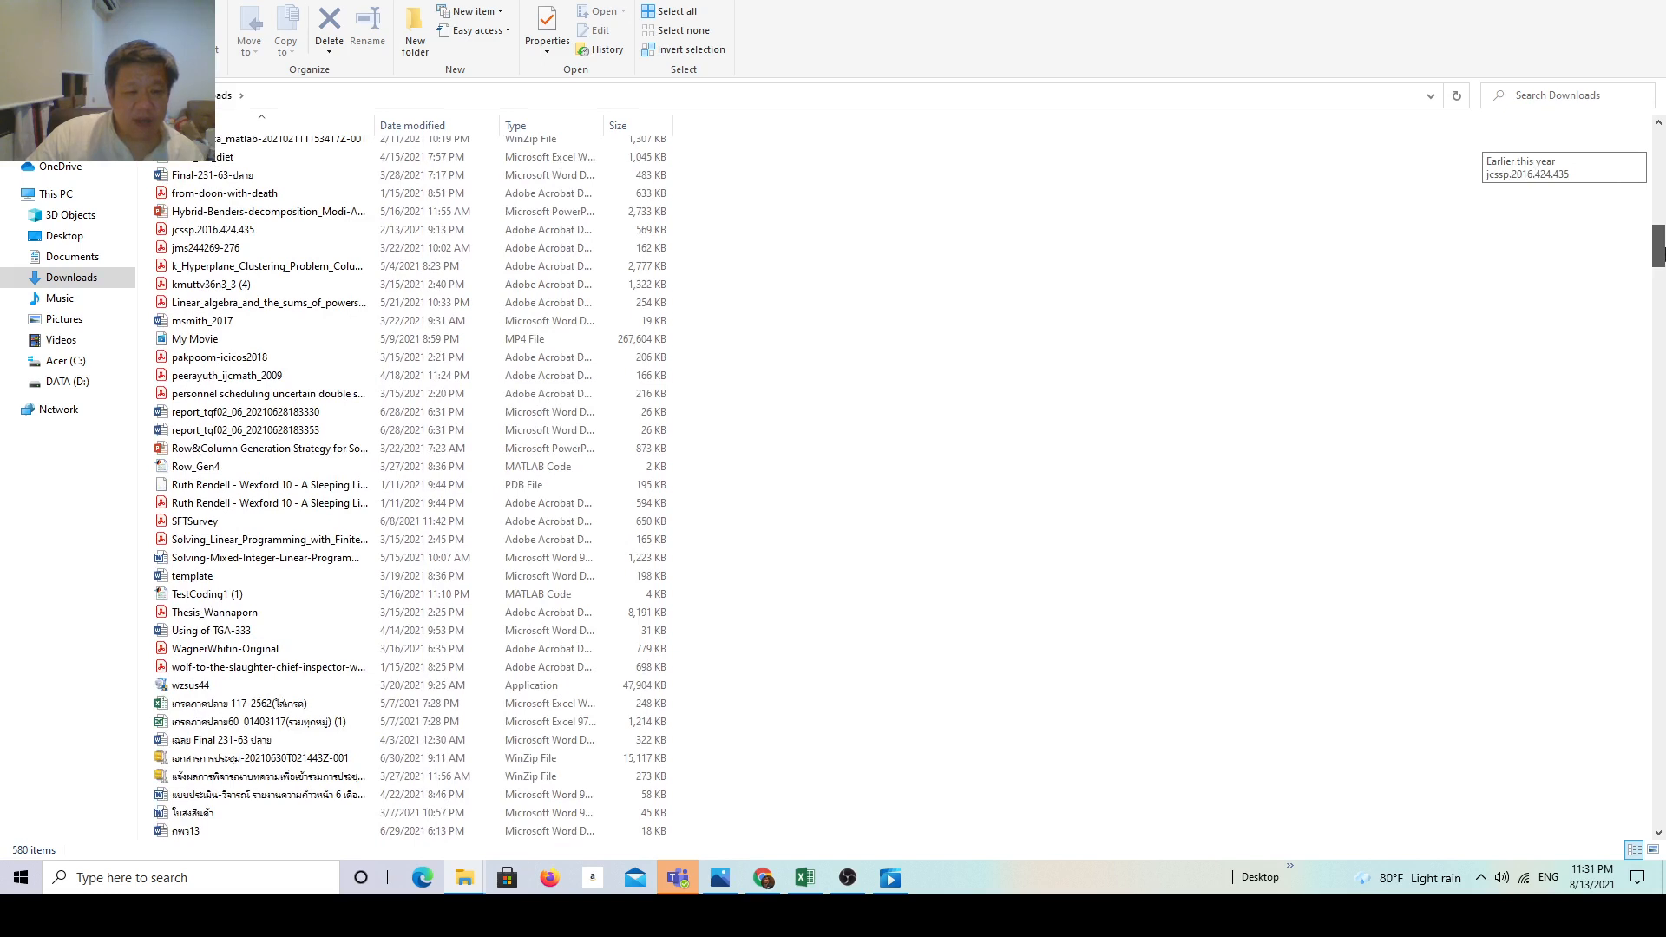
left_click_drag(1660, 253, 1659, 628)
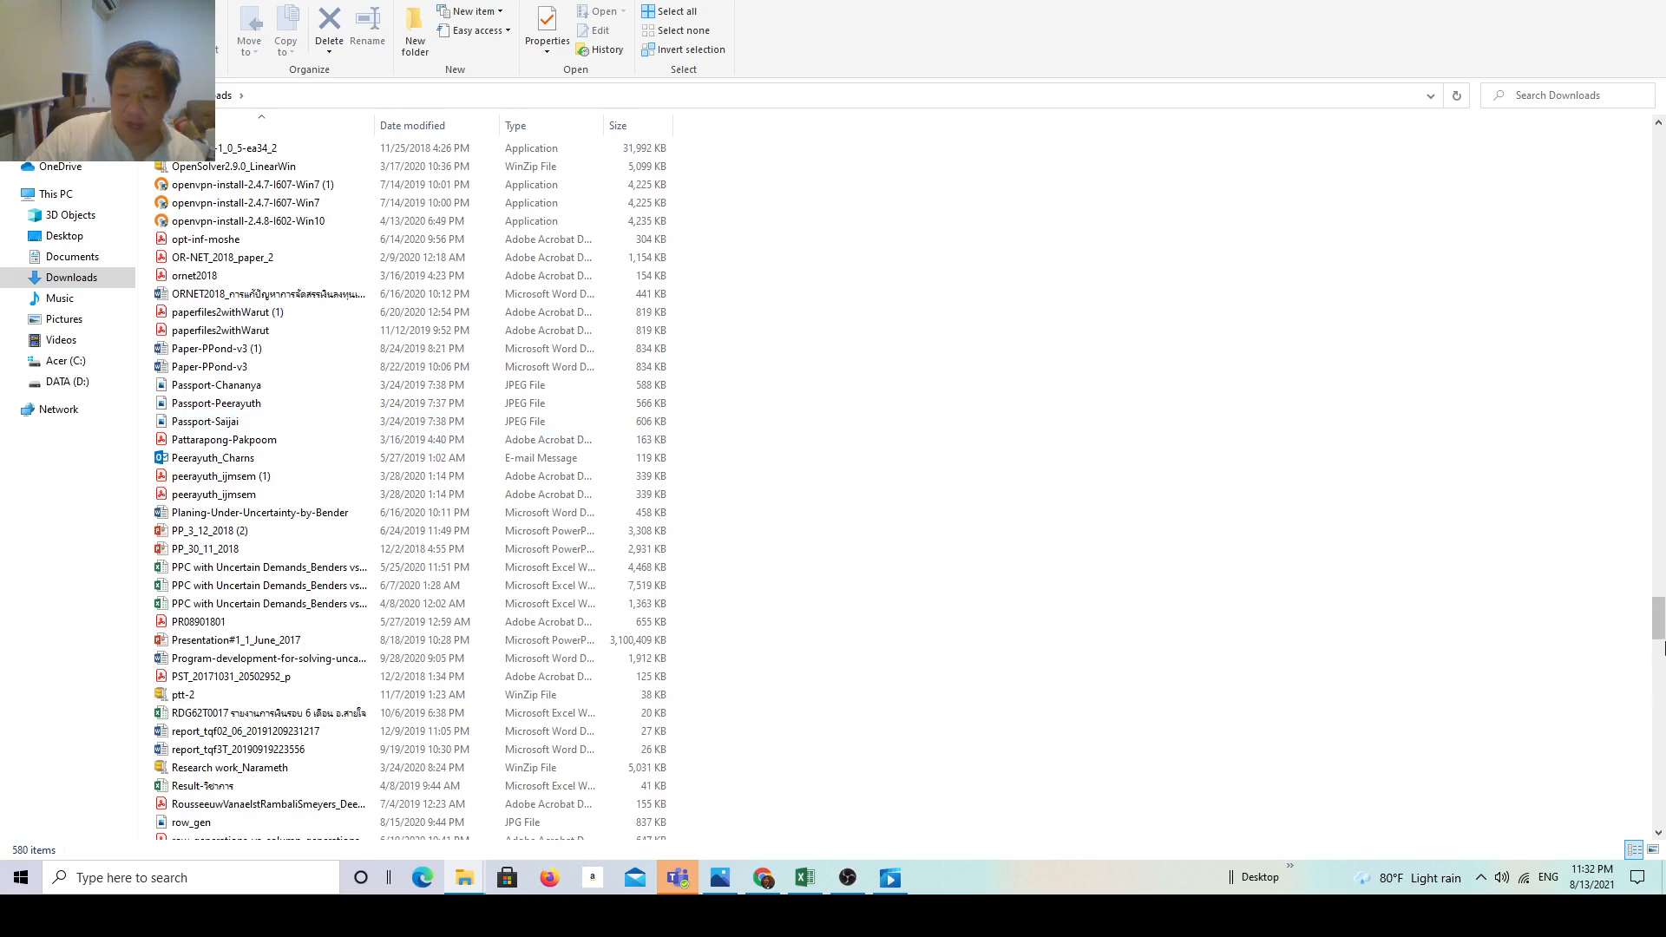
mouse_move(1661, 645)
left_mouse_down()
mouse_move(1663, 707)
mouse_move(1660, 636)
left_mouse_up()
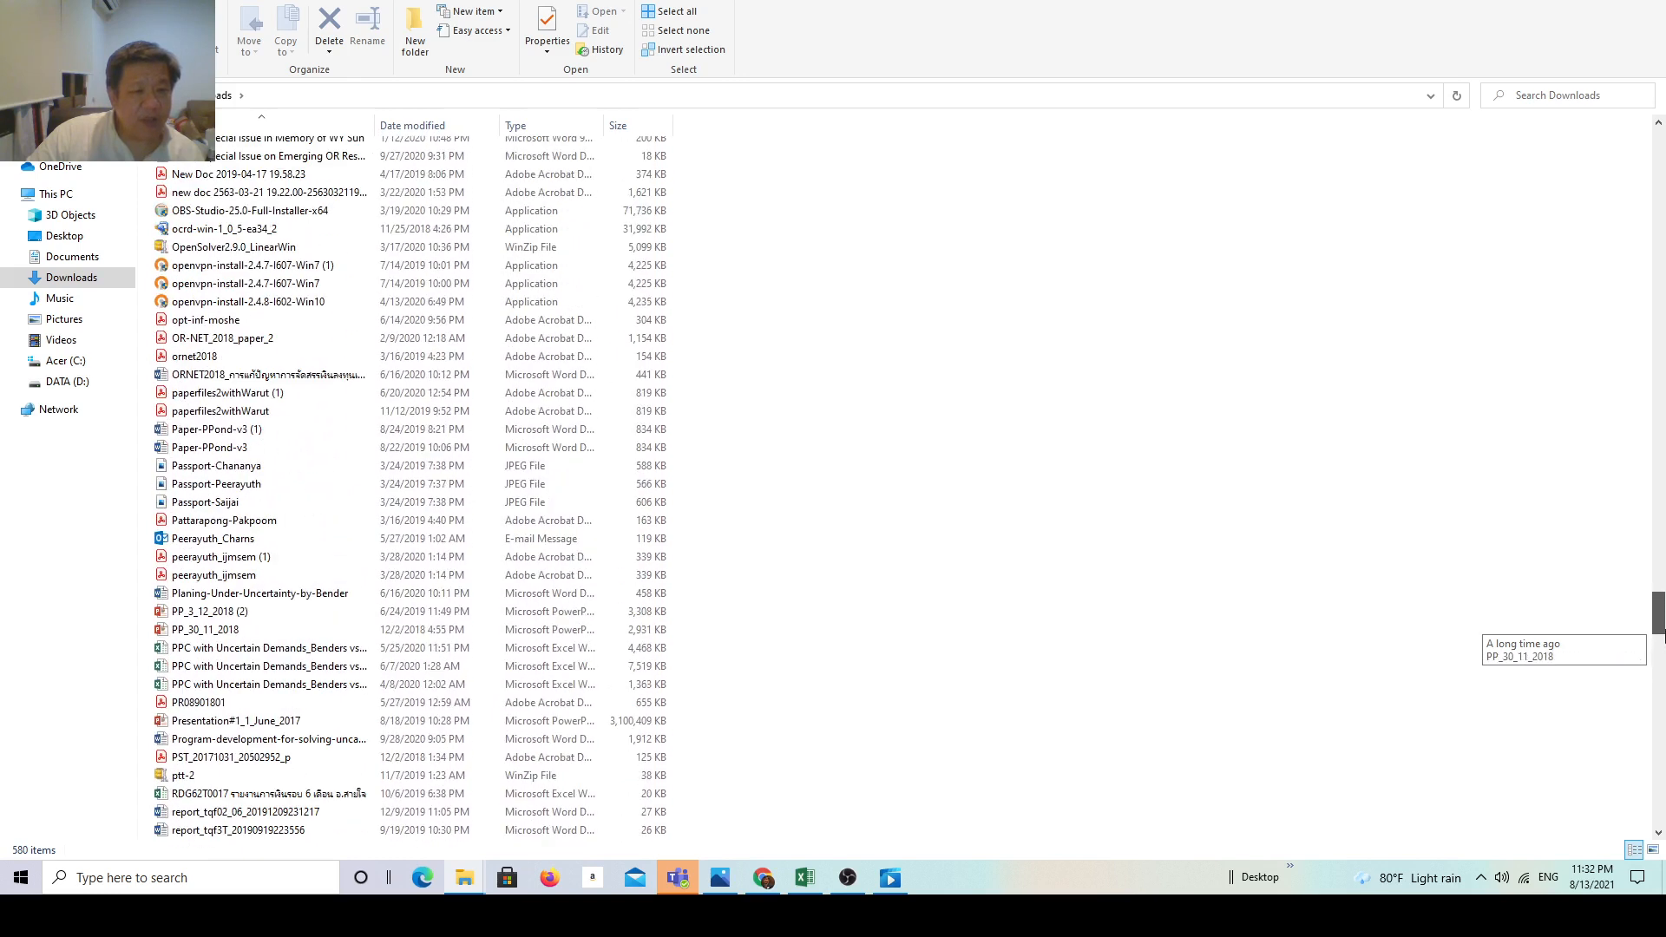
Step: Open the OpenSolver2.9.0_LinearWin archive with UnRar Metro, allow it to open, and show its extracted folder in Documents
right_click(306, 254)
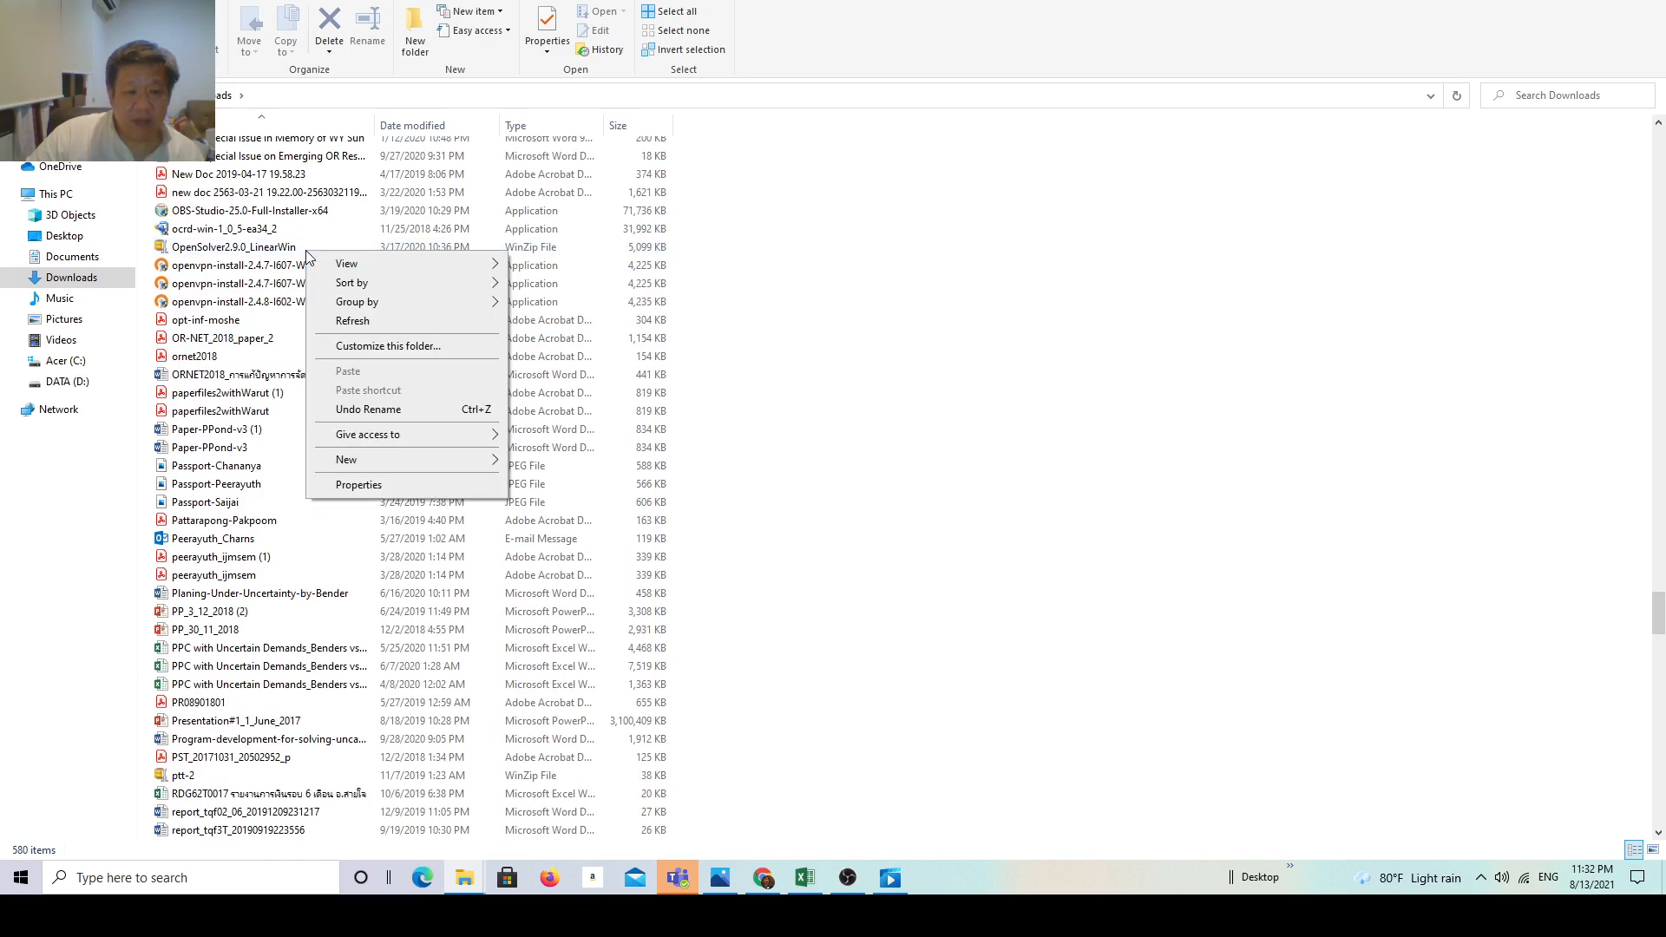
left_click(226, 248)
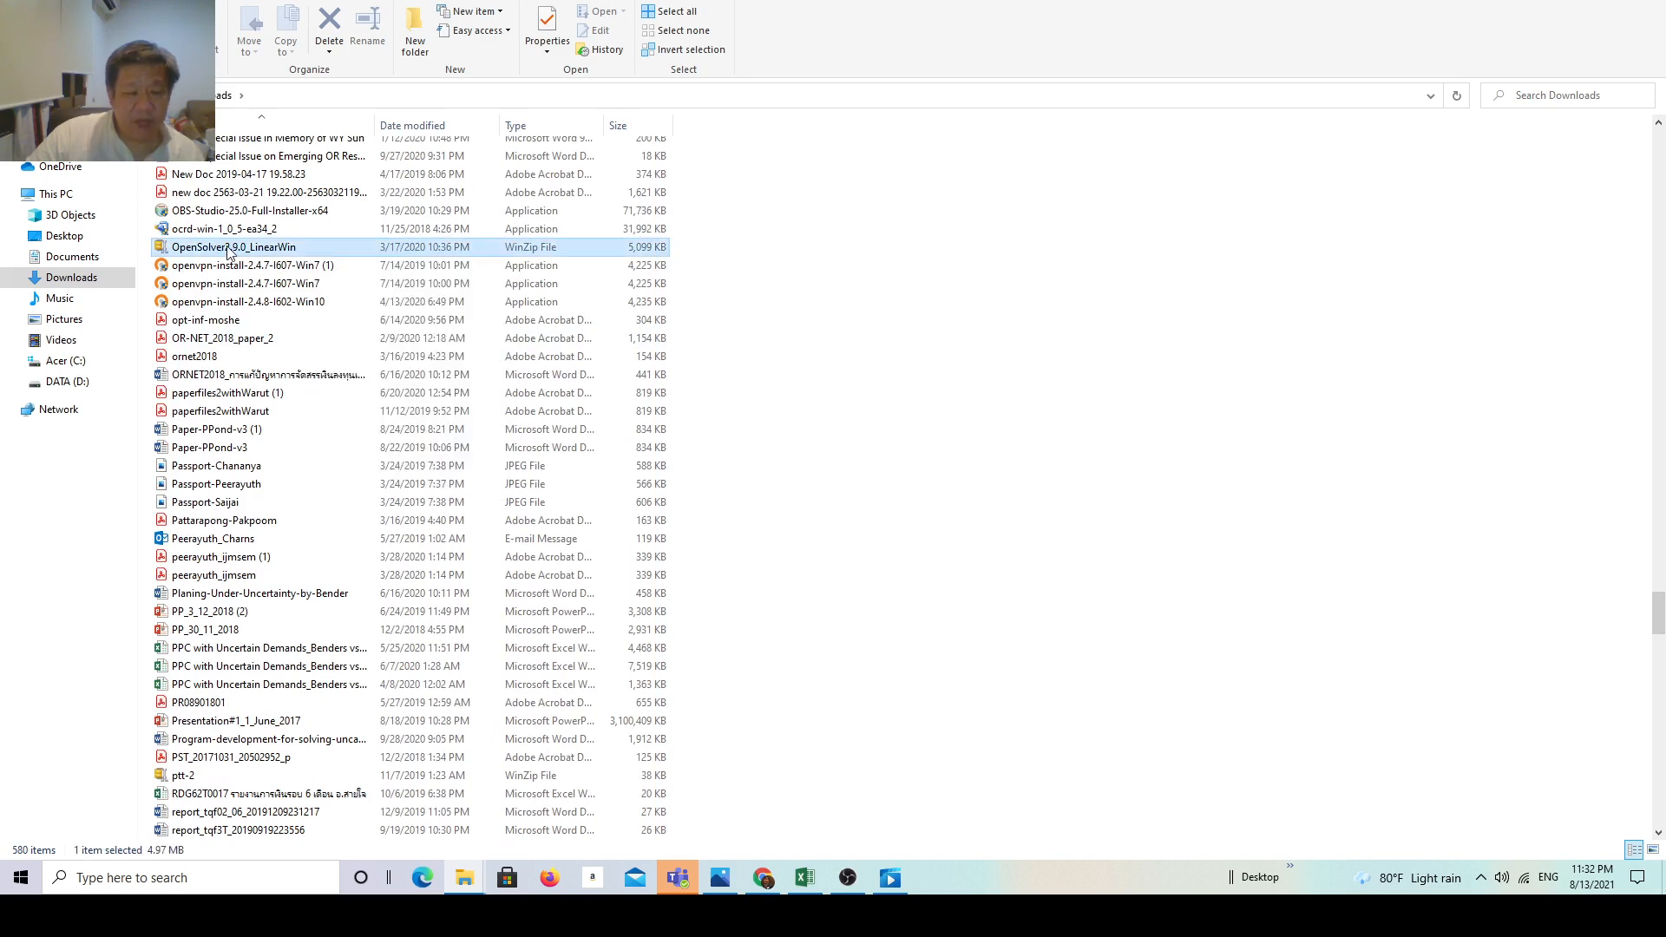
right_click(228, 248)
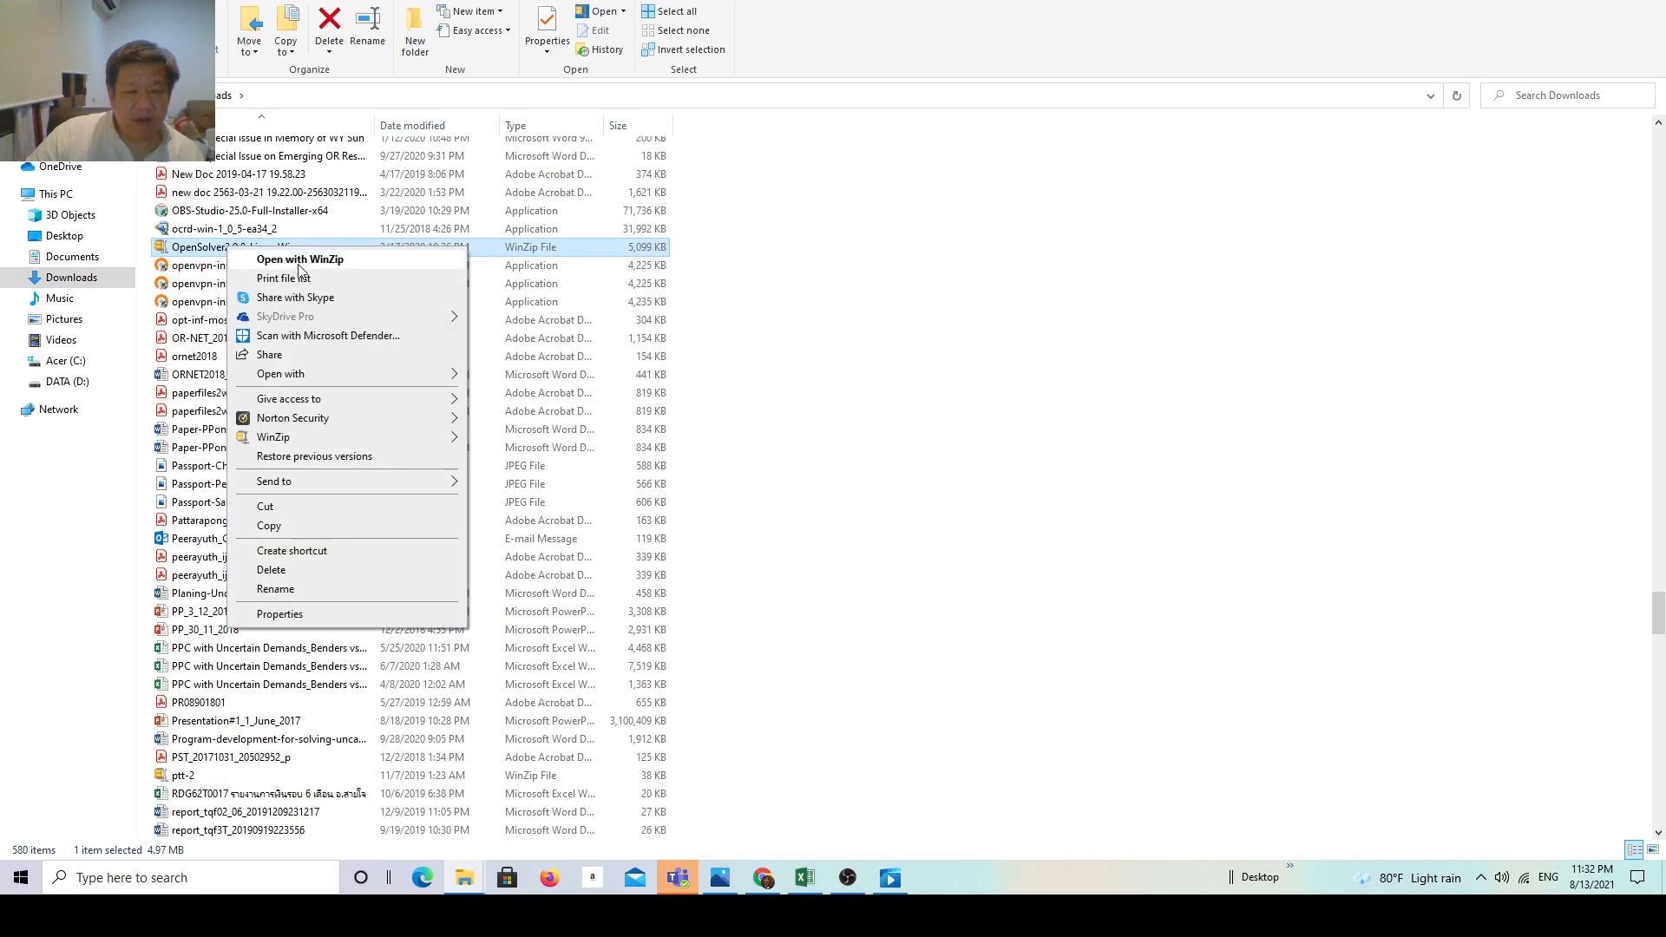
mouse_move(314, 378)
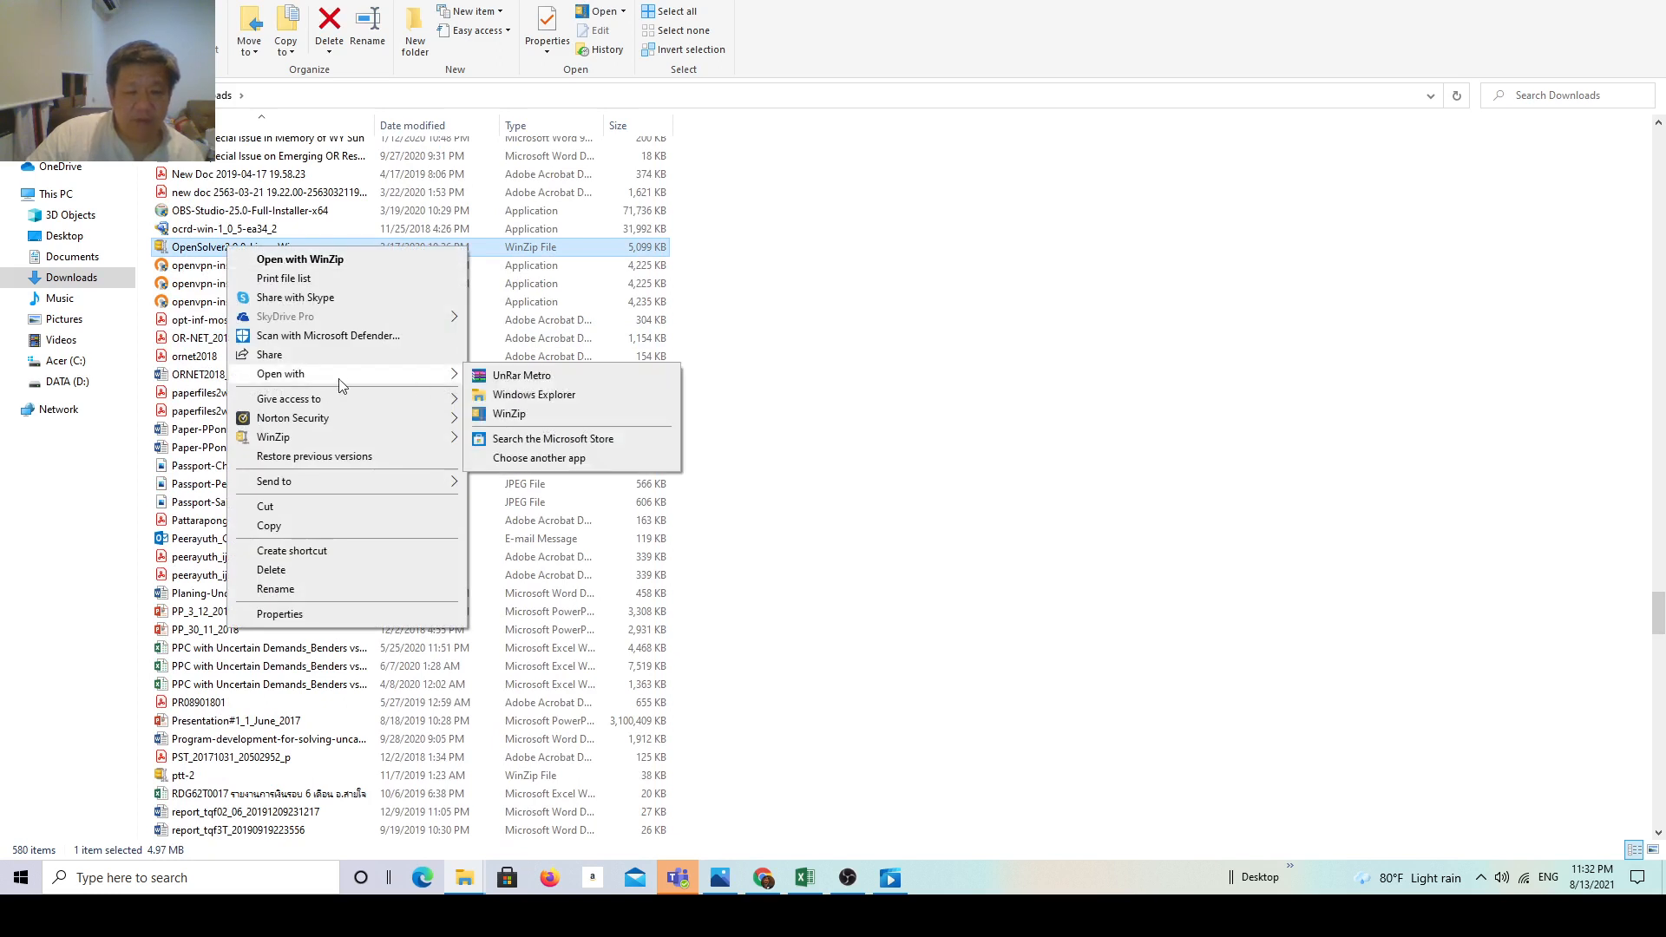
left_click(557, 380)
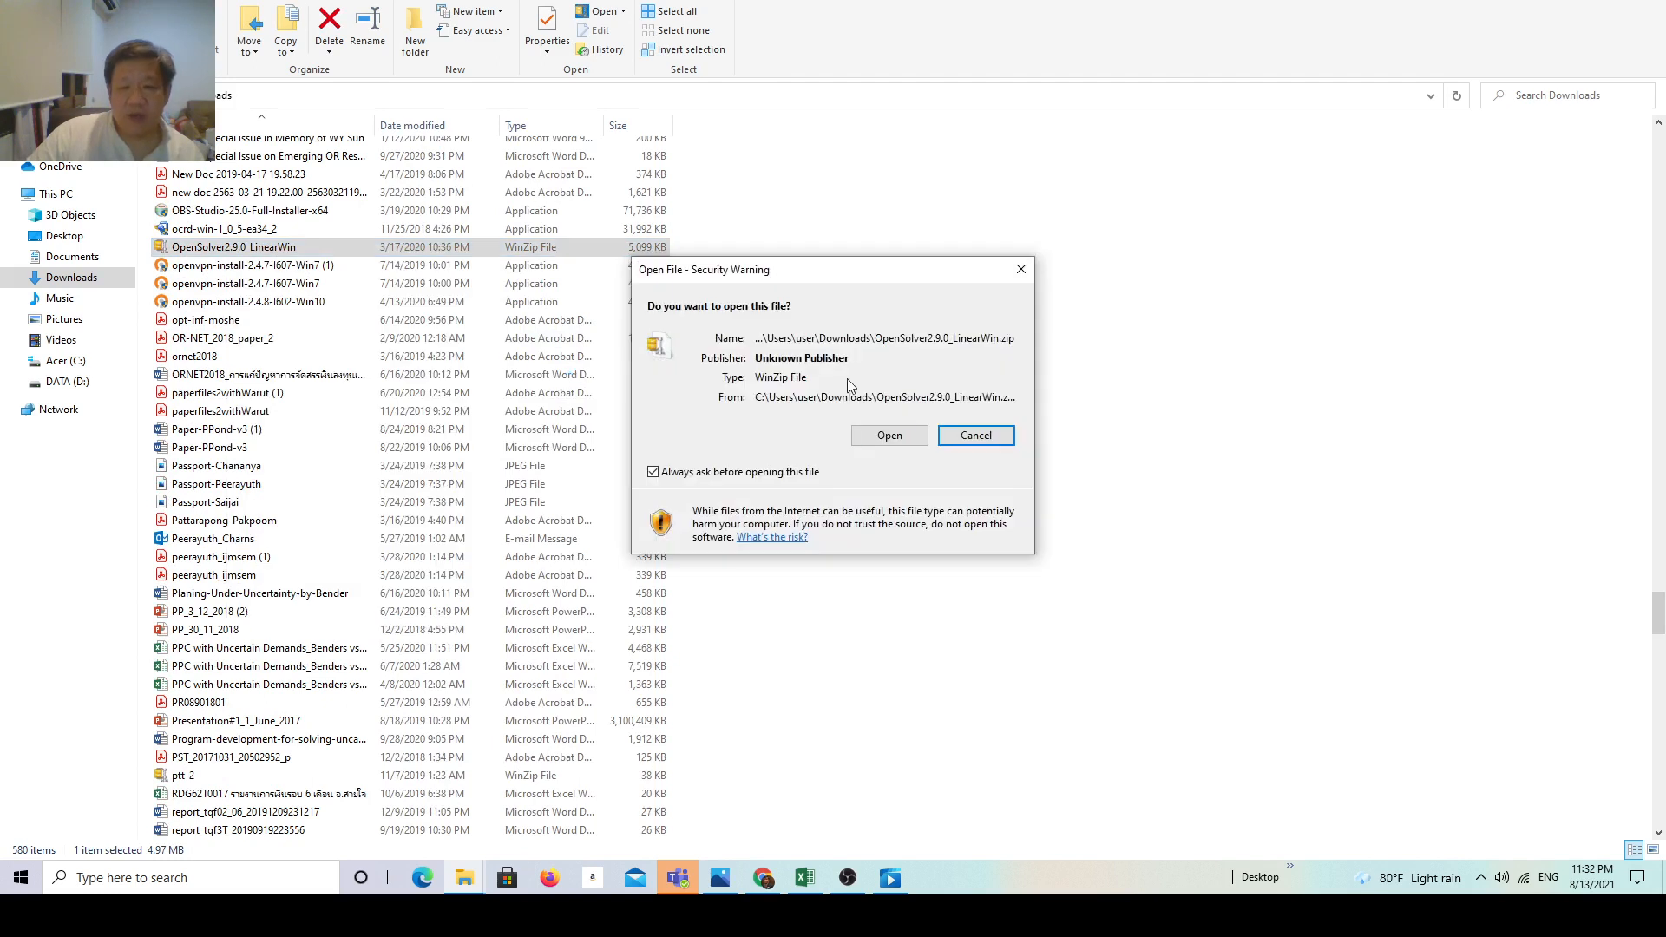
left_click(892, 435)
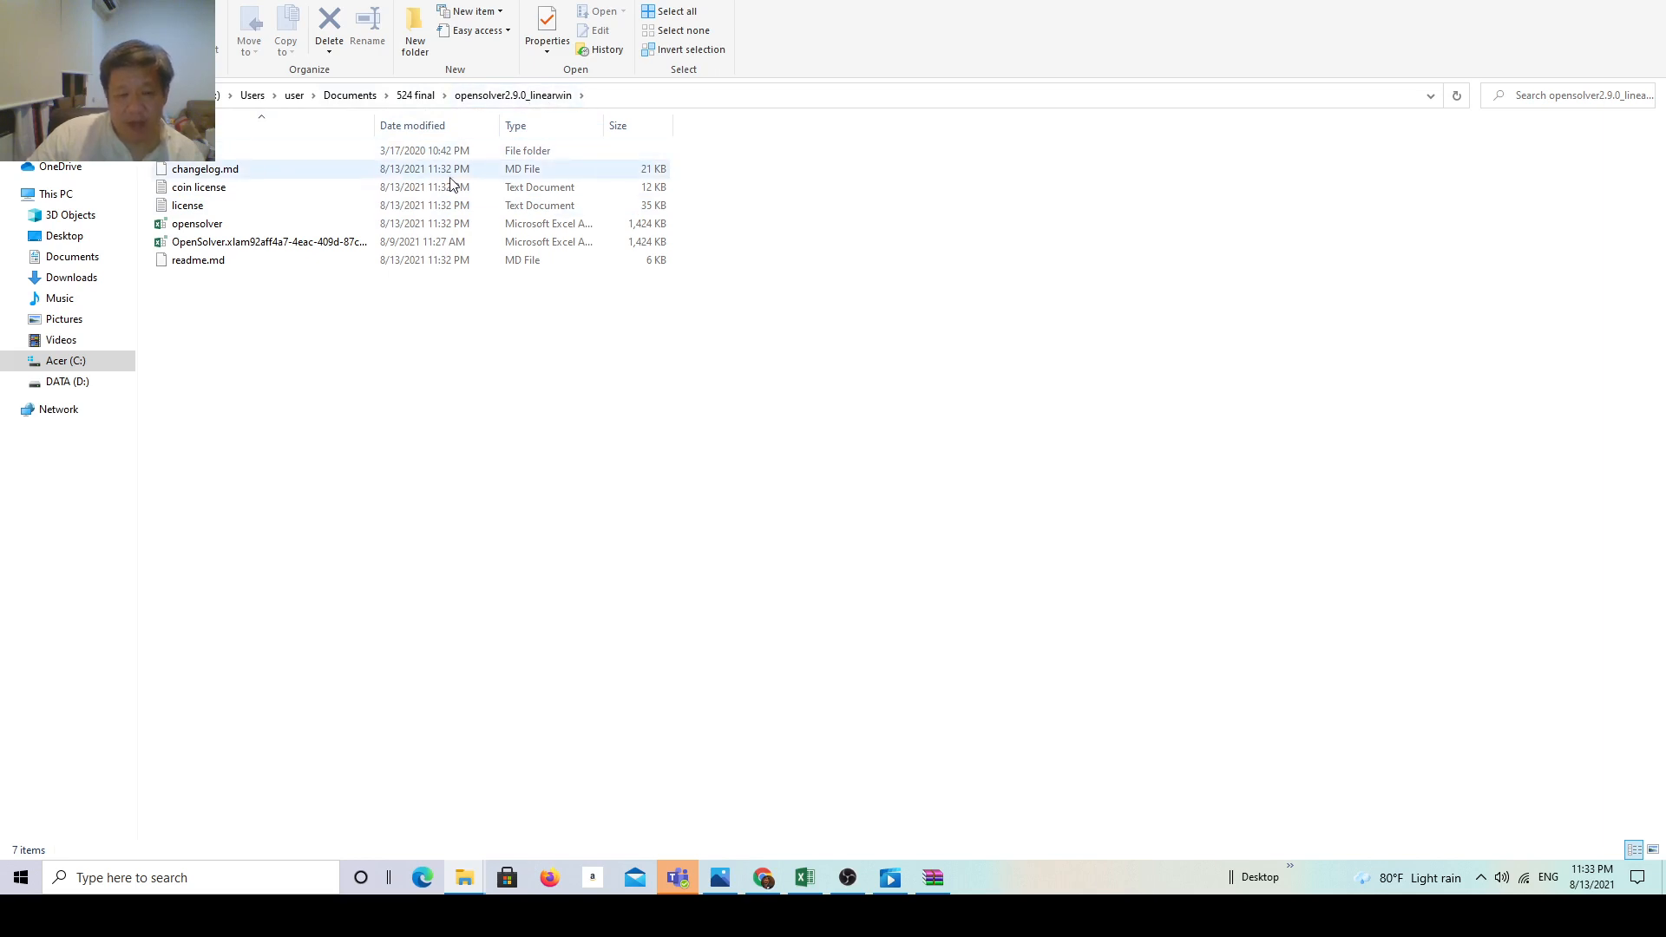
Step: Load the opensolver add-in in Excel with macros enabled, and open the OpenSolver model for Sheet1
left_click(212, 229)
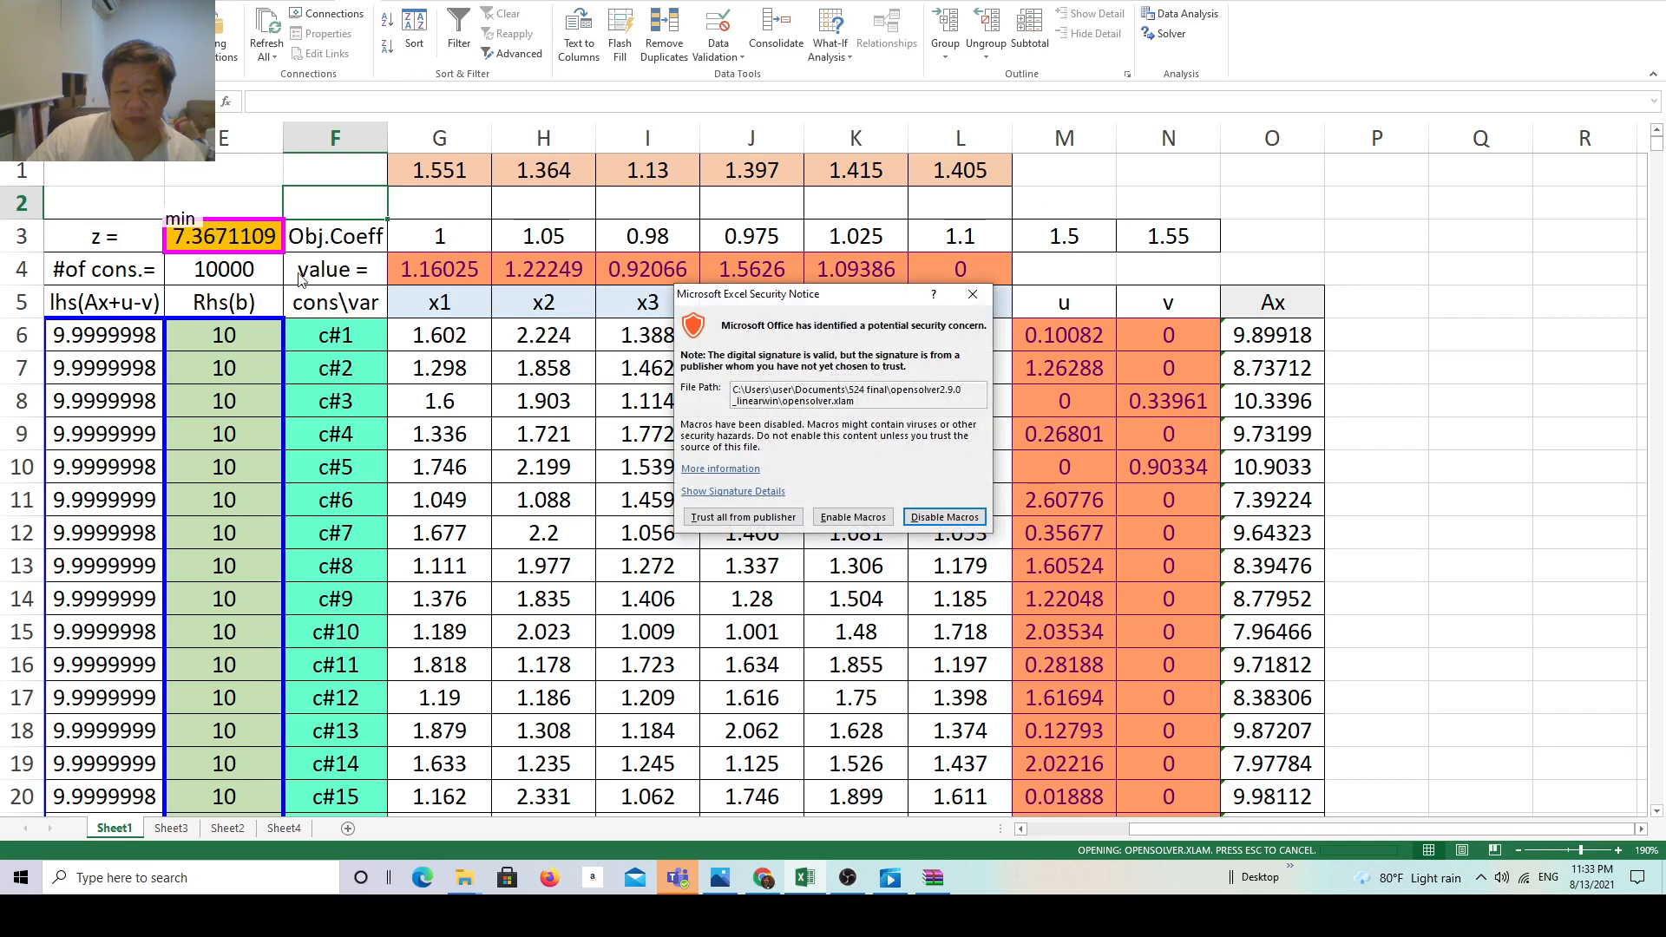
left_click(855, 518)
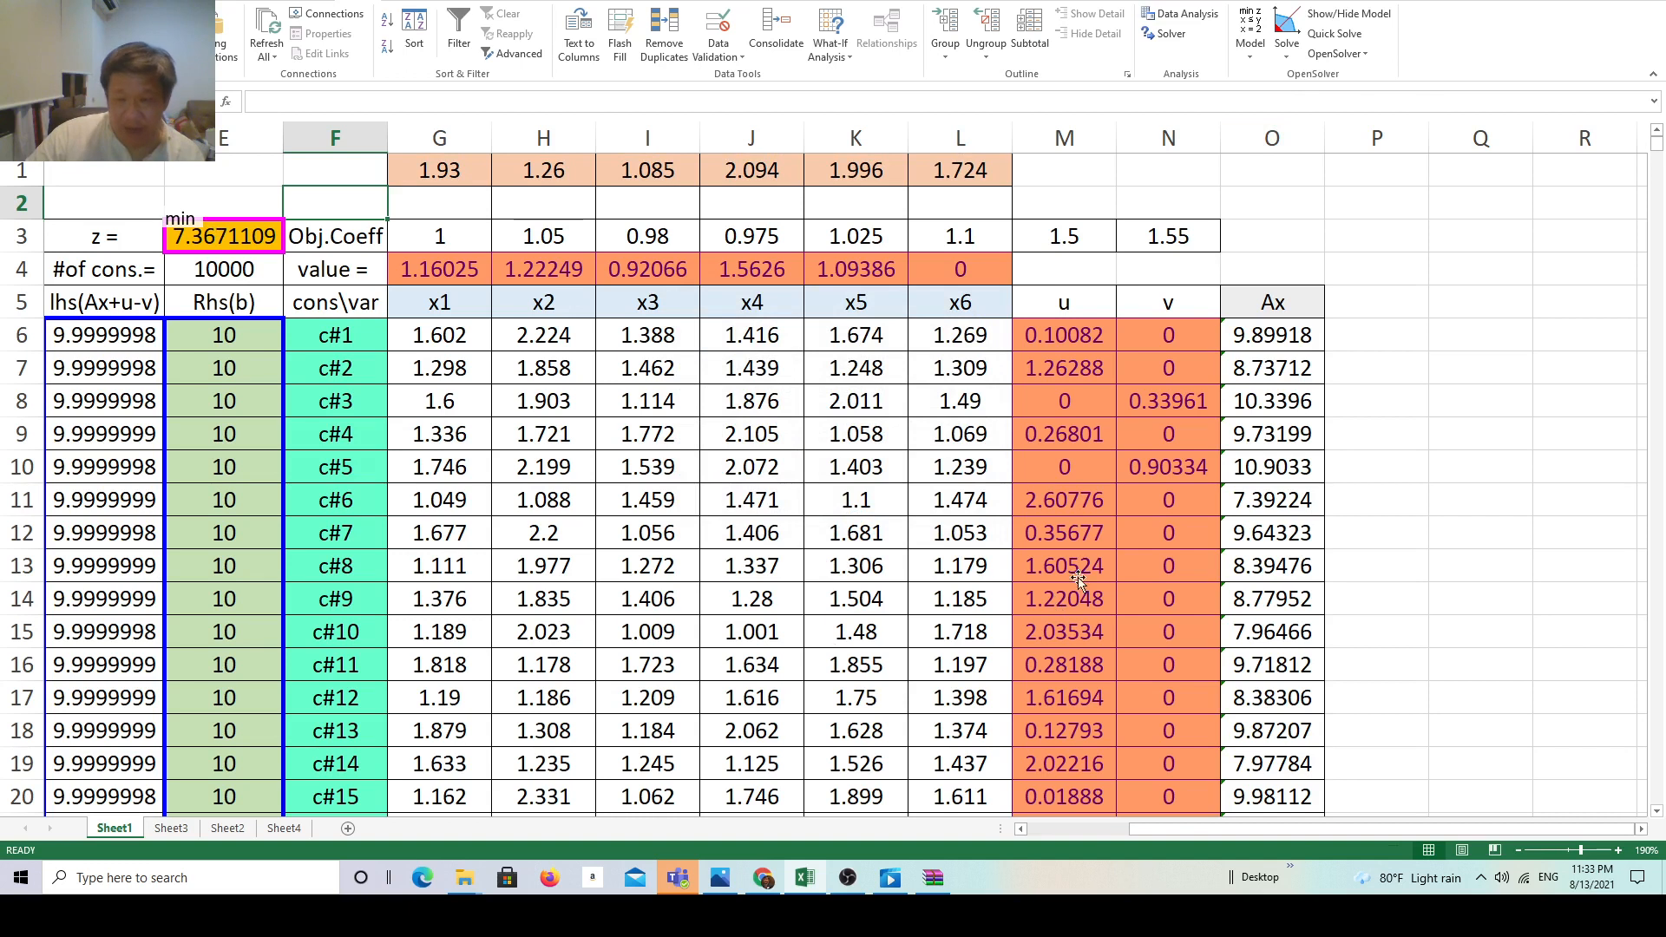
left_click(1256, 54)
left_click(1279, 75)
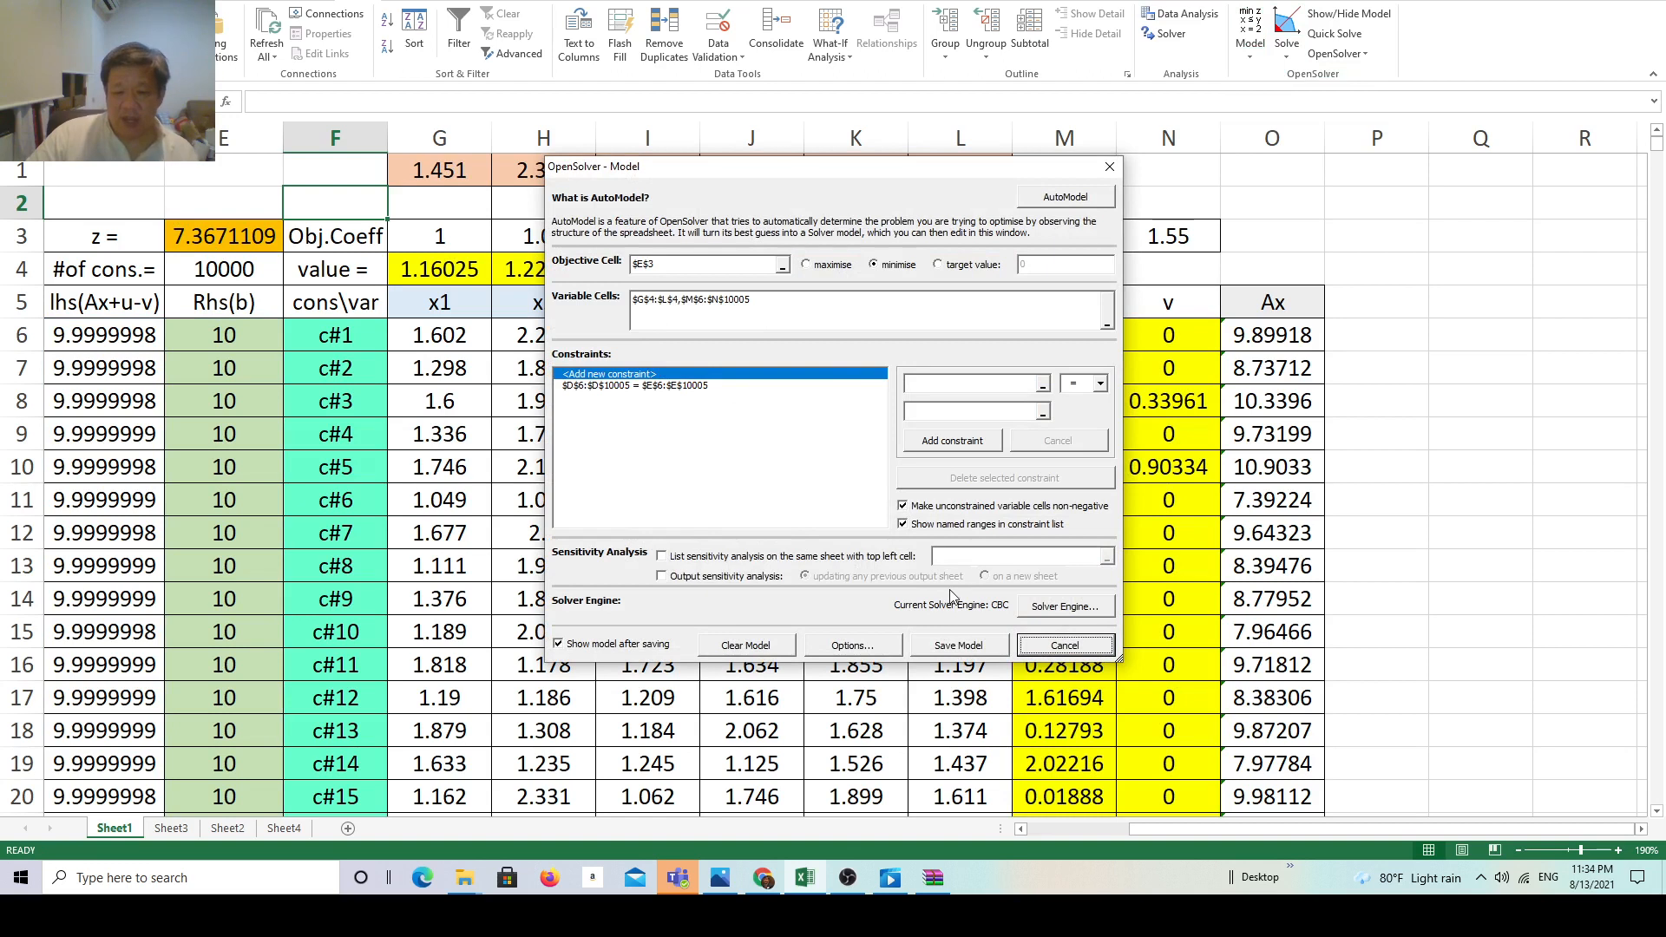
Step: Review the solver engines OpenSolver offers, and close the model without changing the COIN-OR CBC engine
left_click(1067, 607)
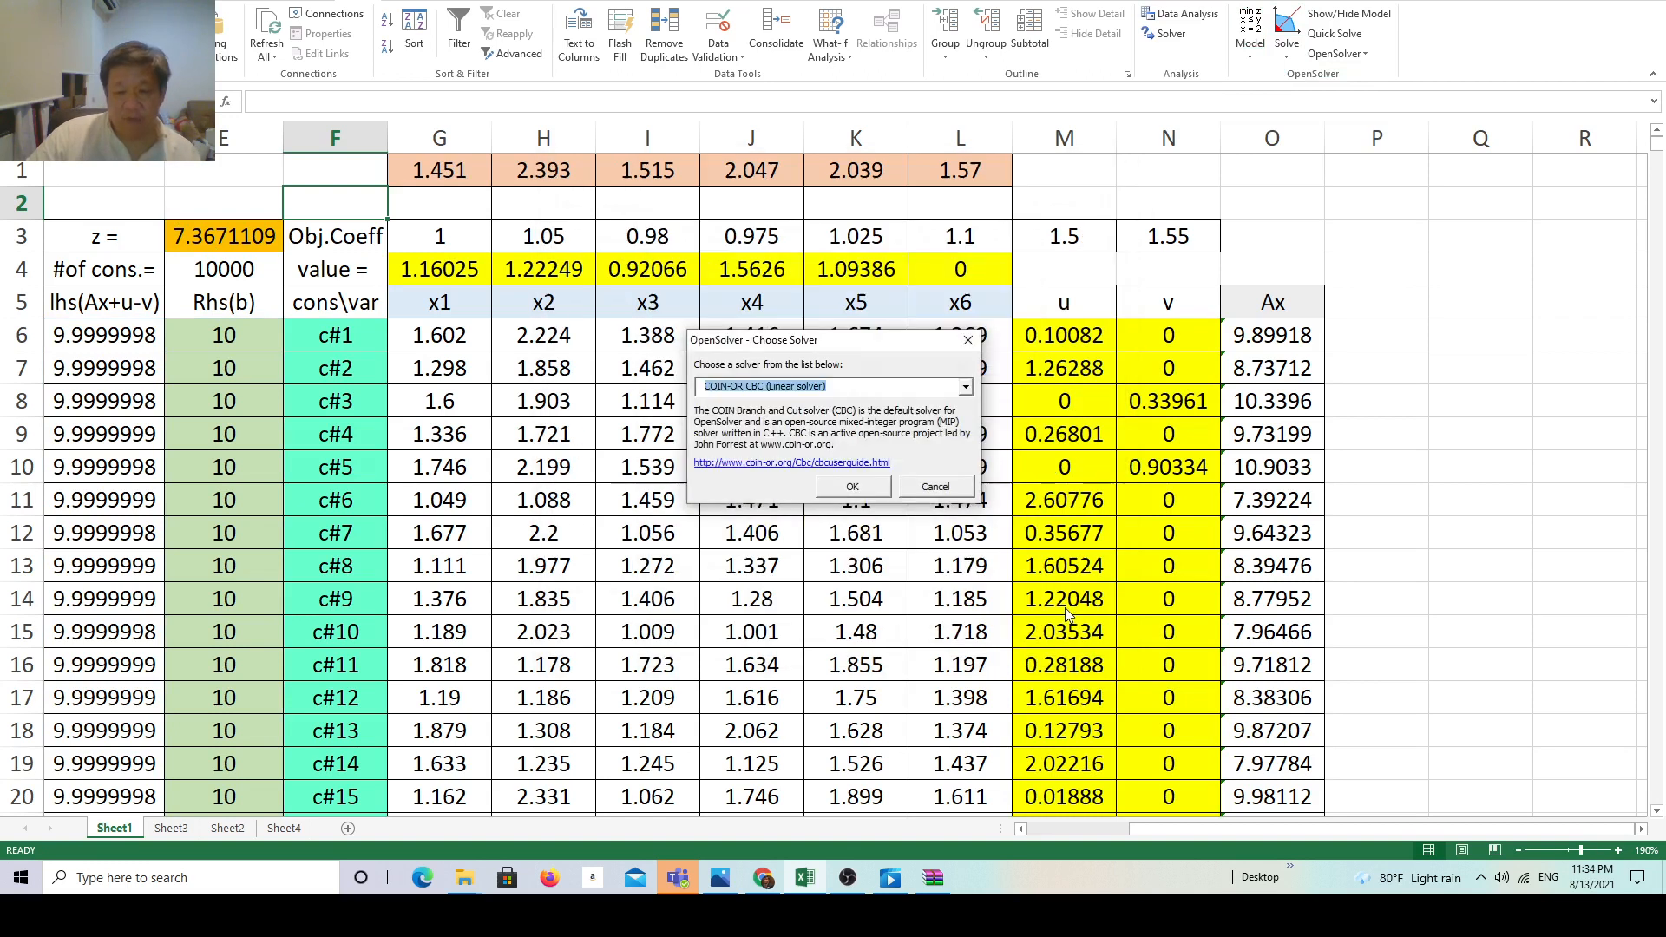
left_click(966, 388)
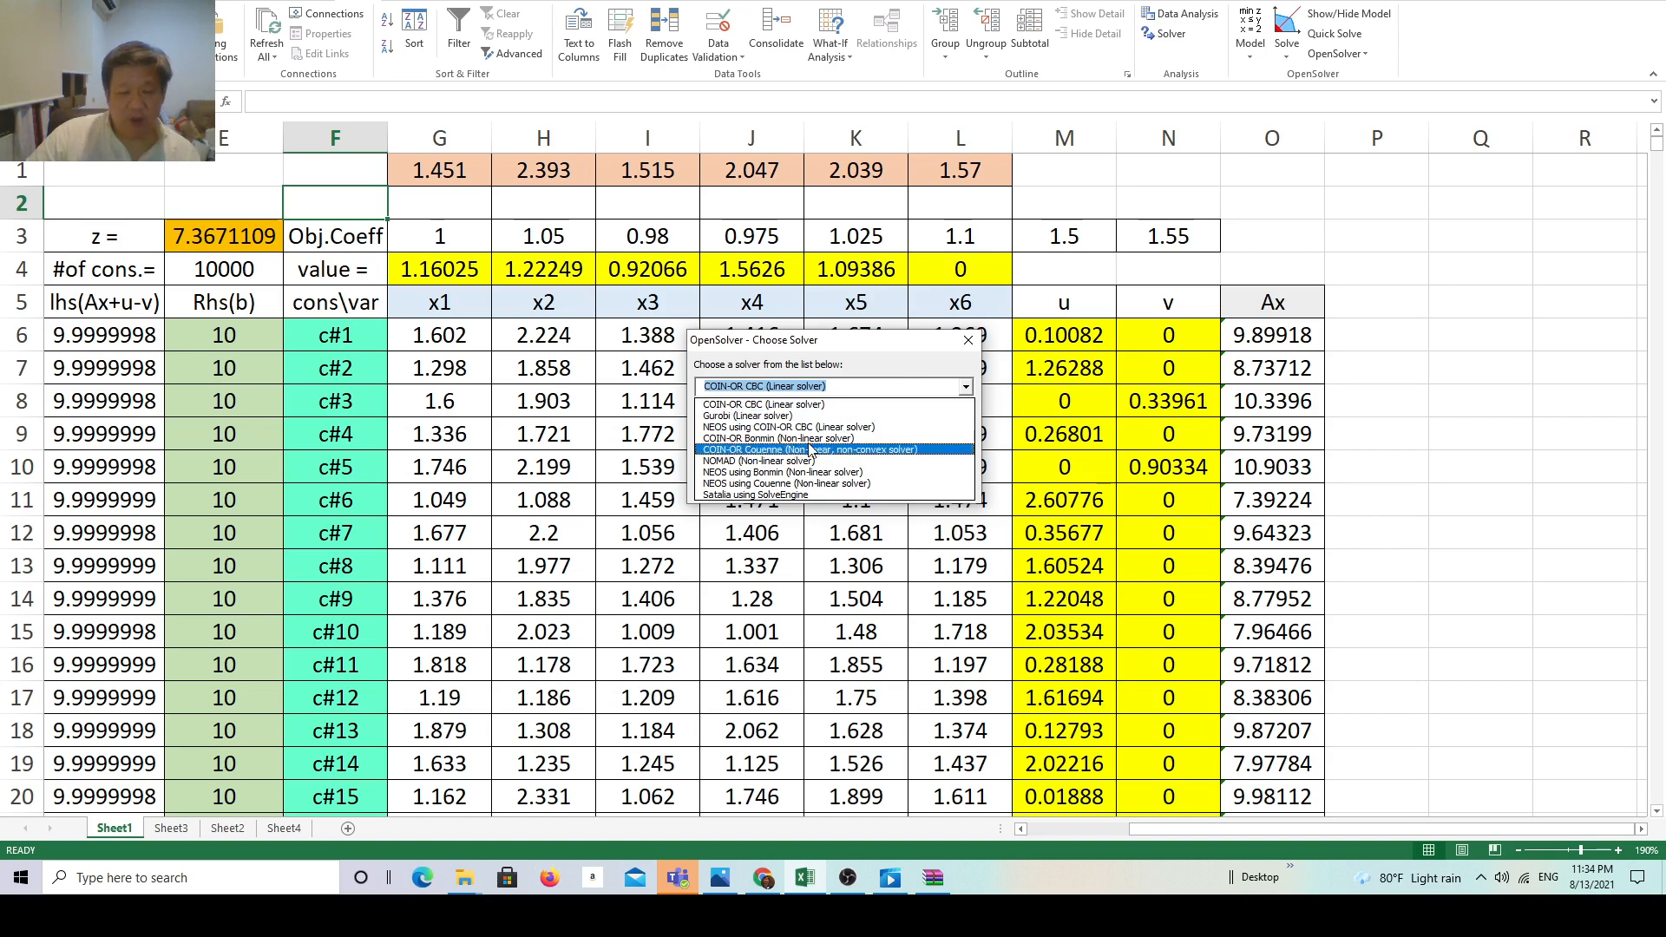
left_click(969, 341)
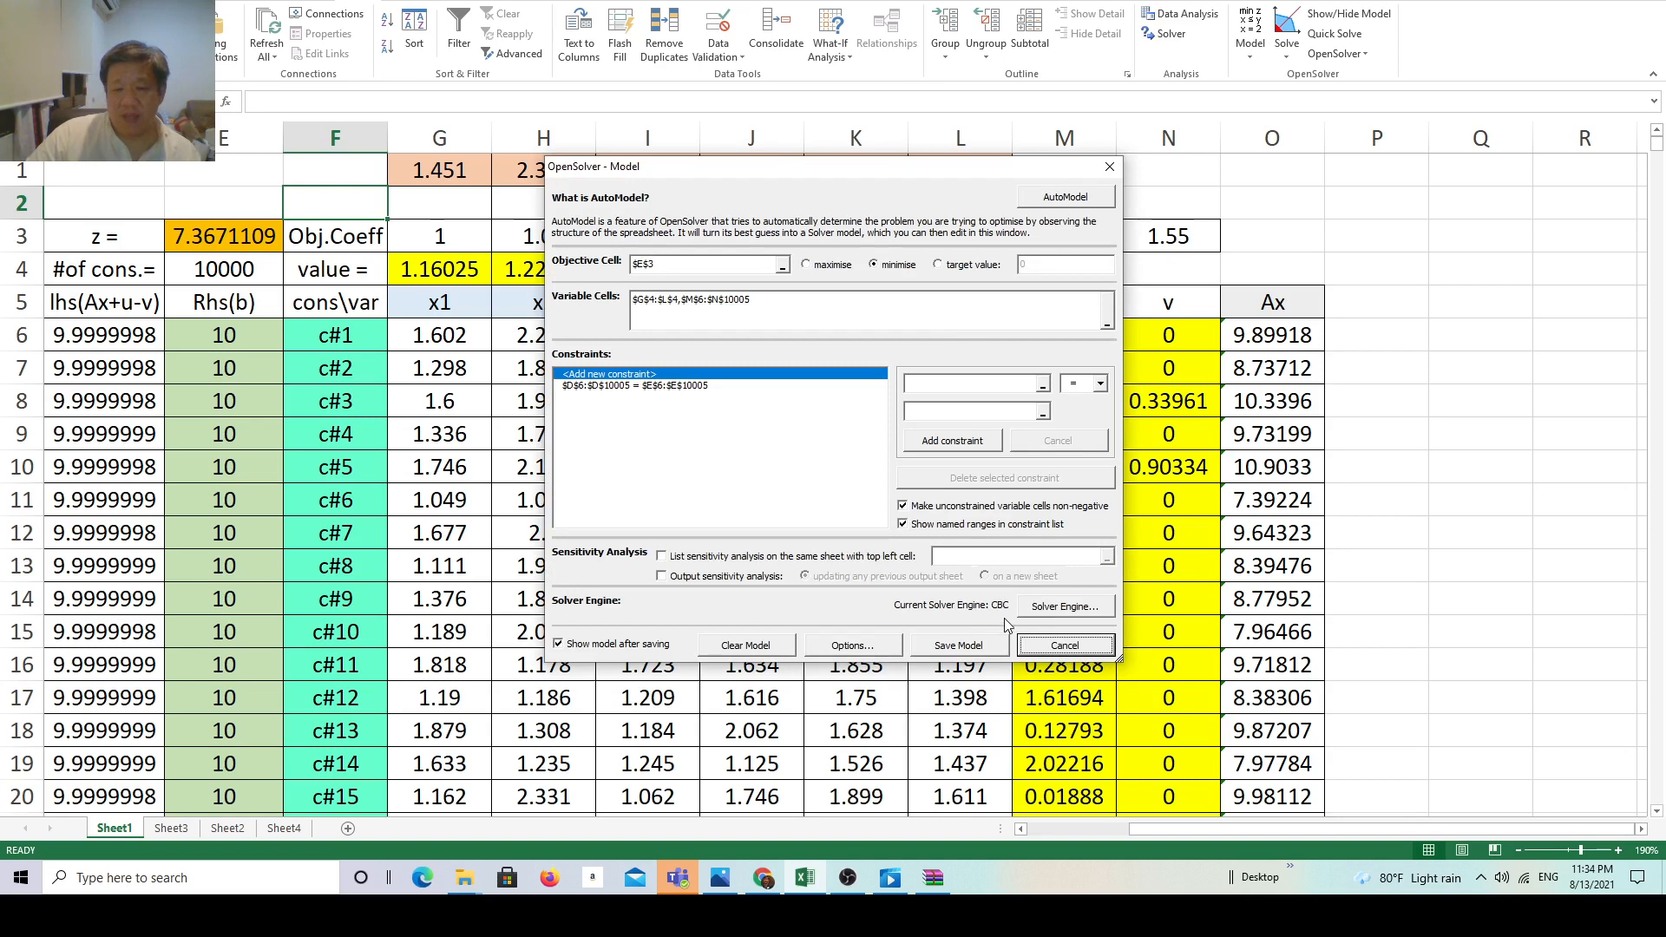
left_click(1111, 170)
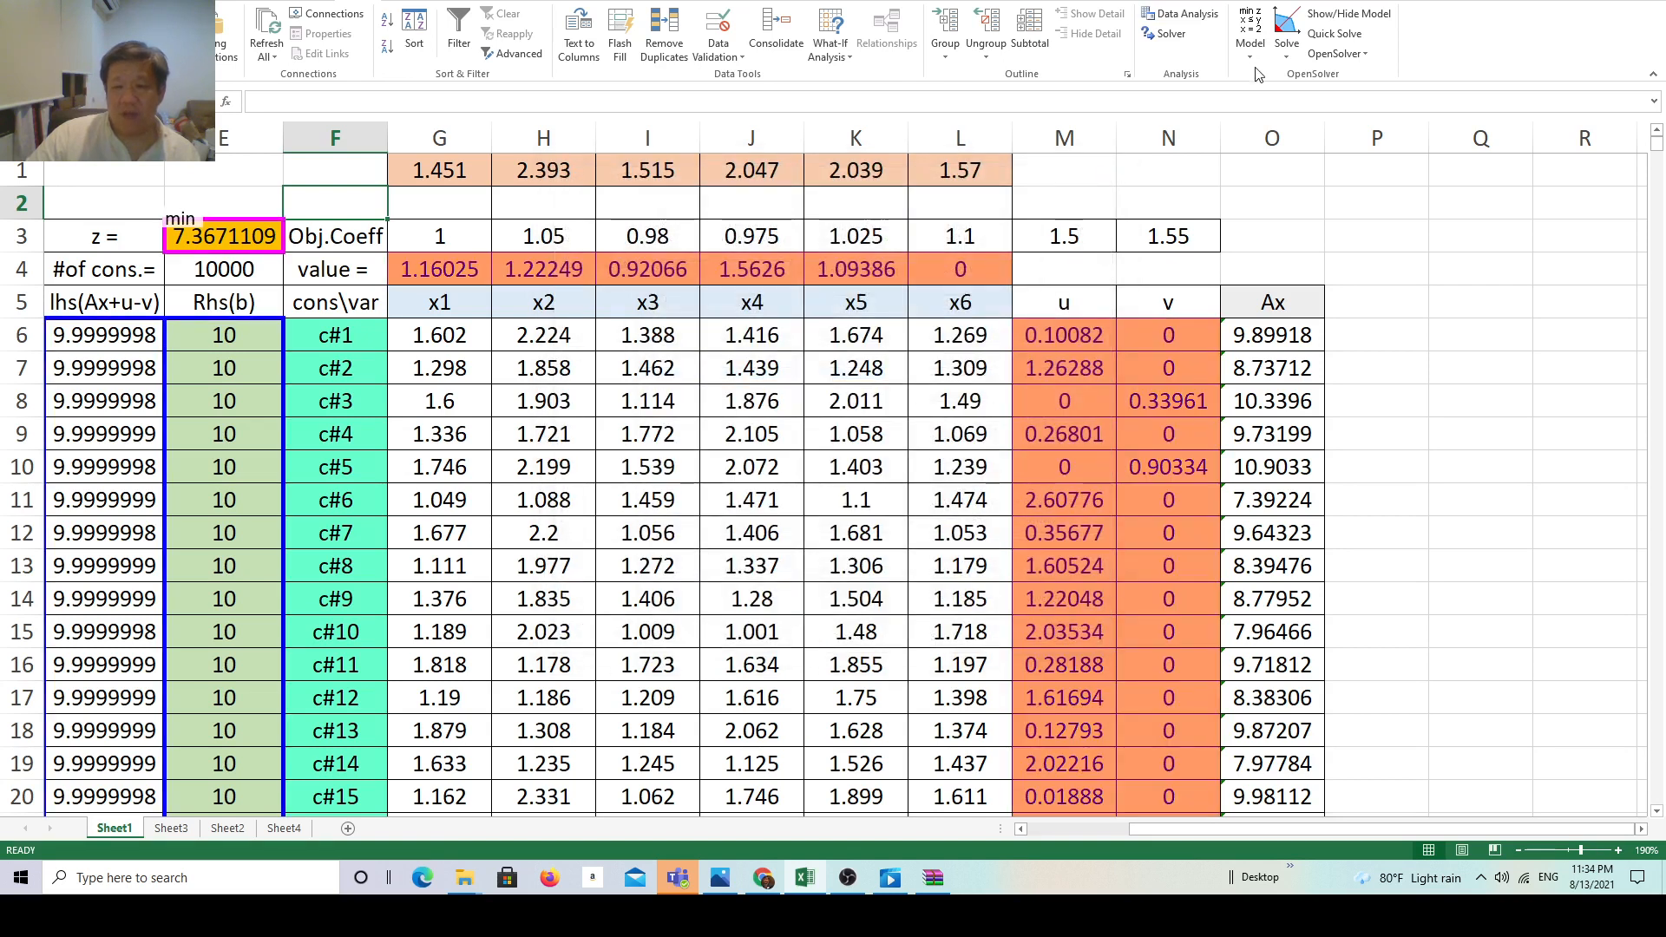
Step: Show the solve options OpenSolver offers for the Sheet1 model without running any of them
left_click(1287, 51)
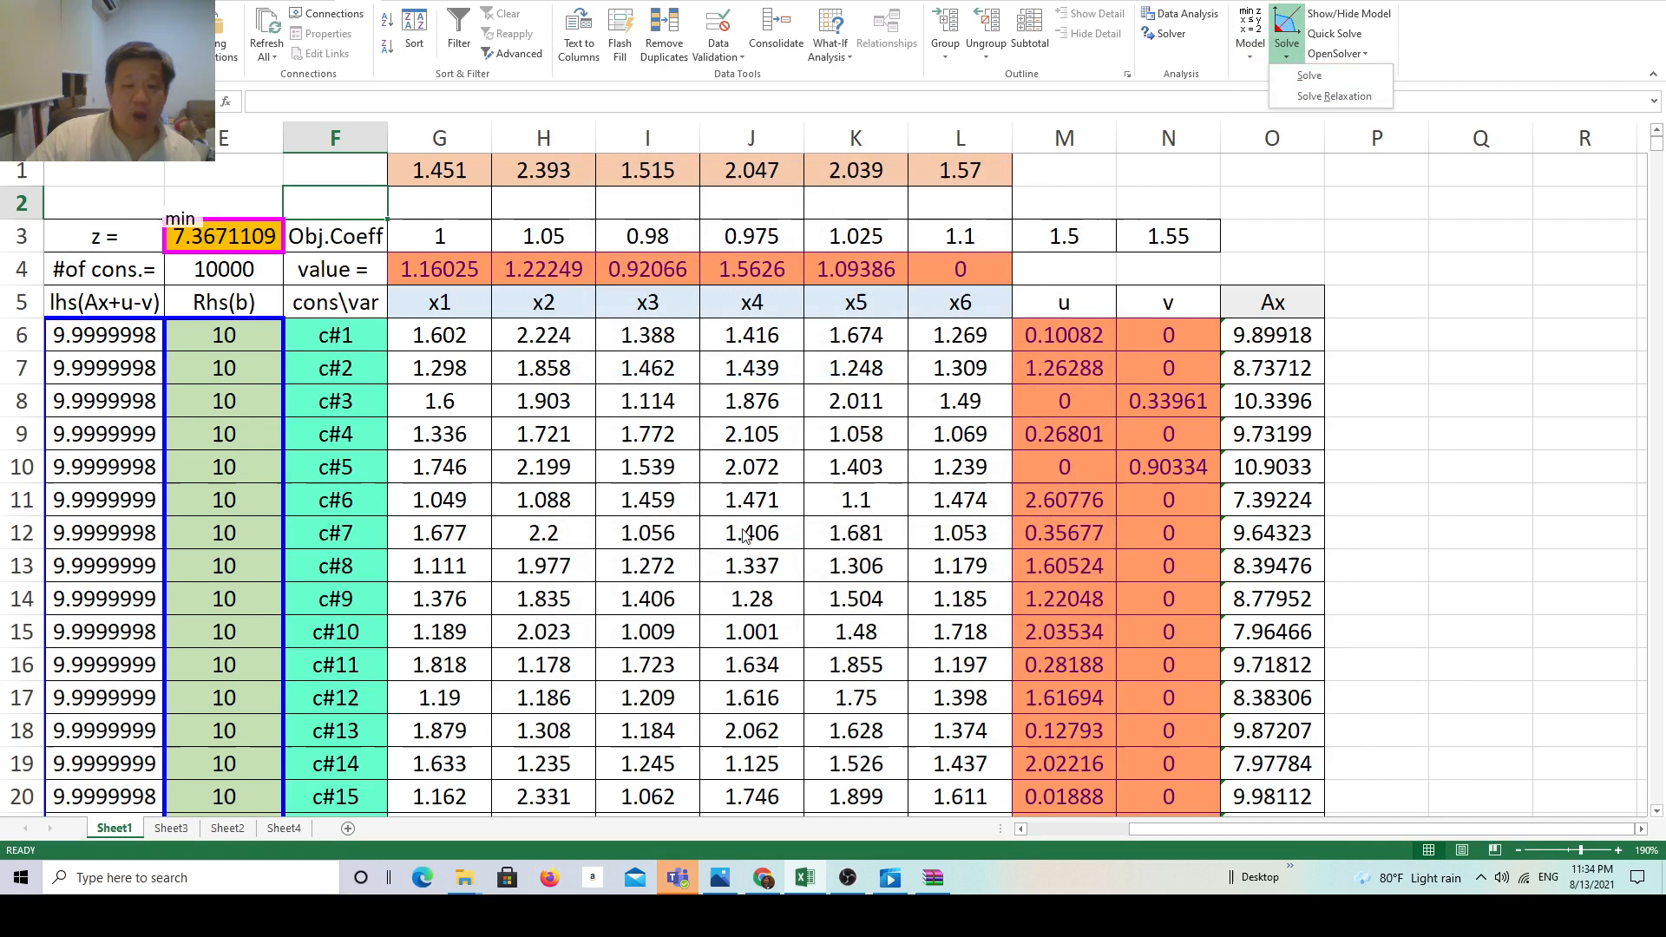
left_click(1085, 165)
left_click(1086, 166)
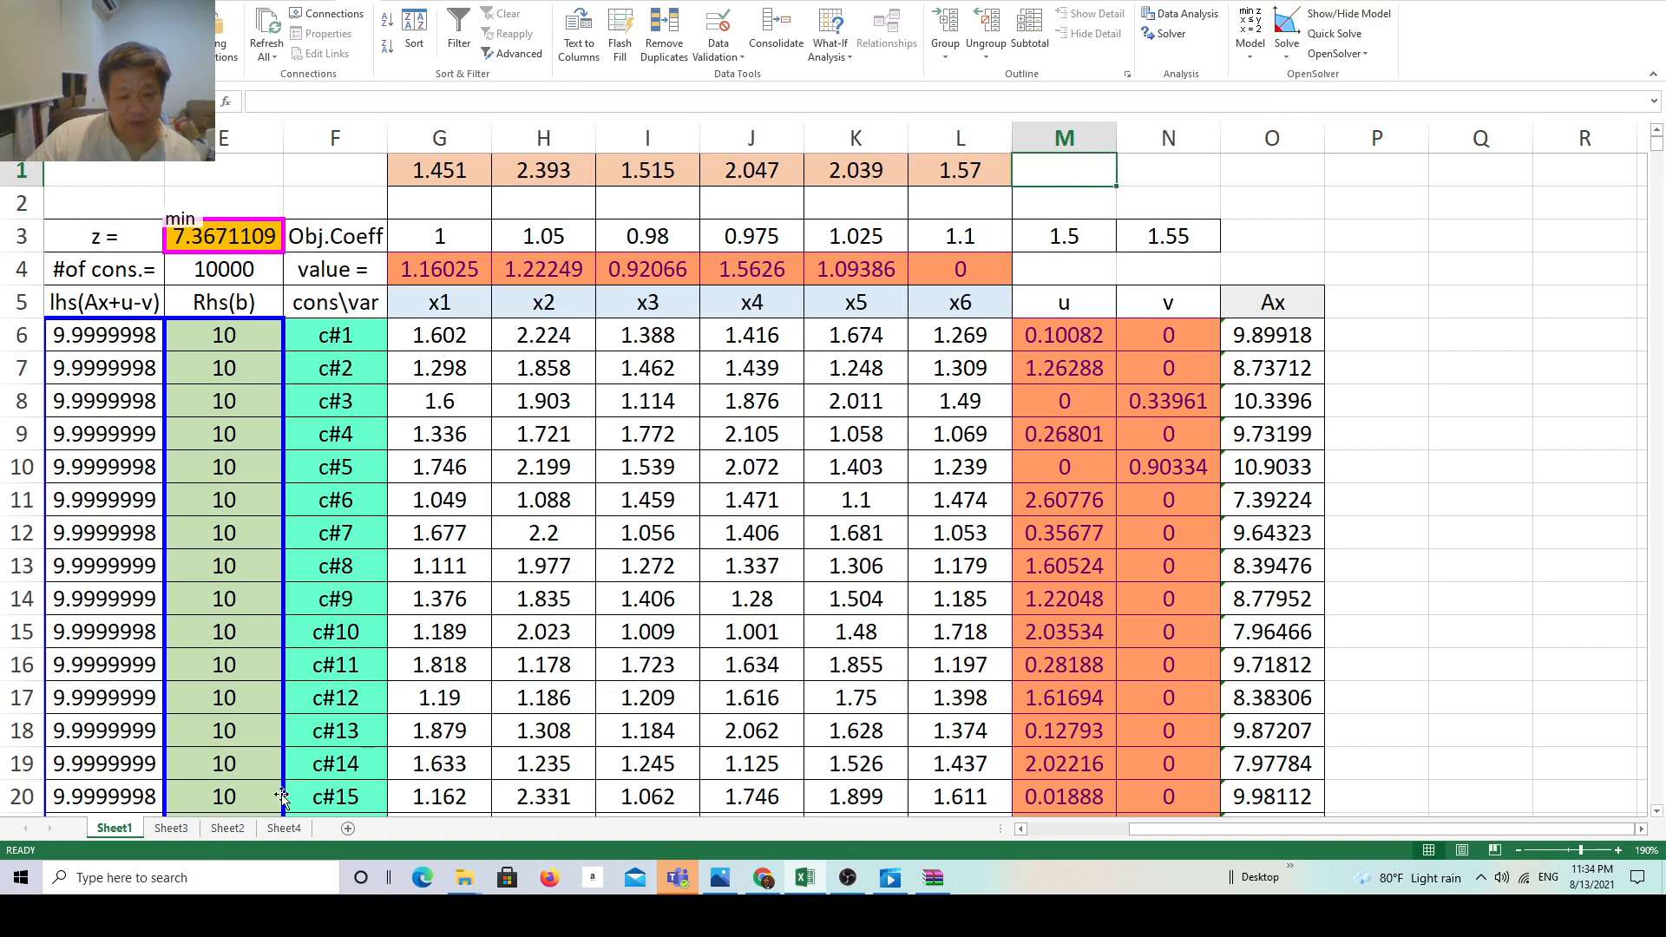
Step: Check the OpenSolver model for Sheet3, close it without changes, and show the solve options without running any
left_click(185, 830)
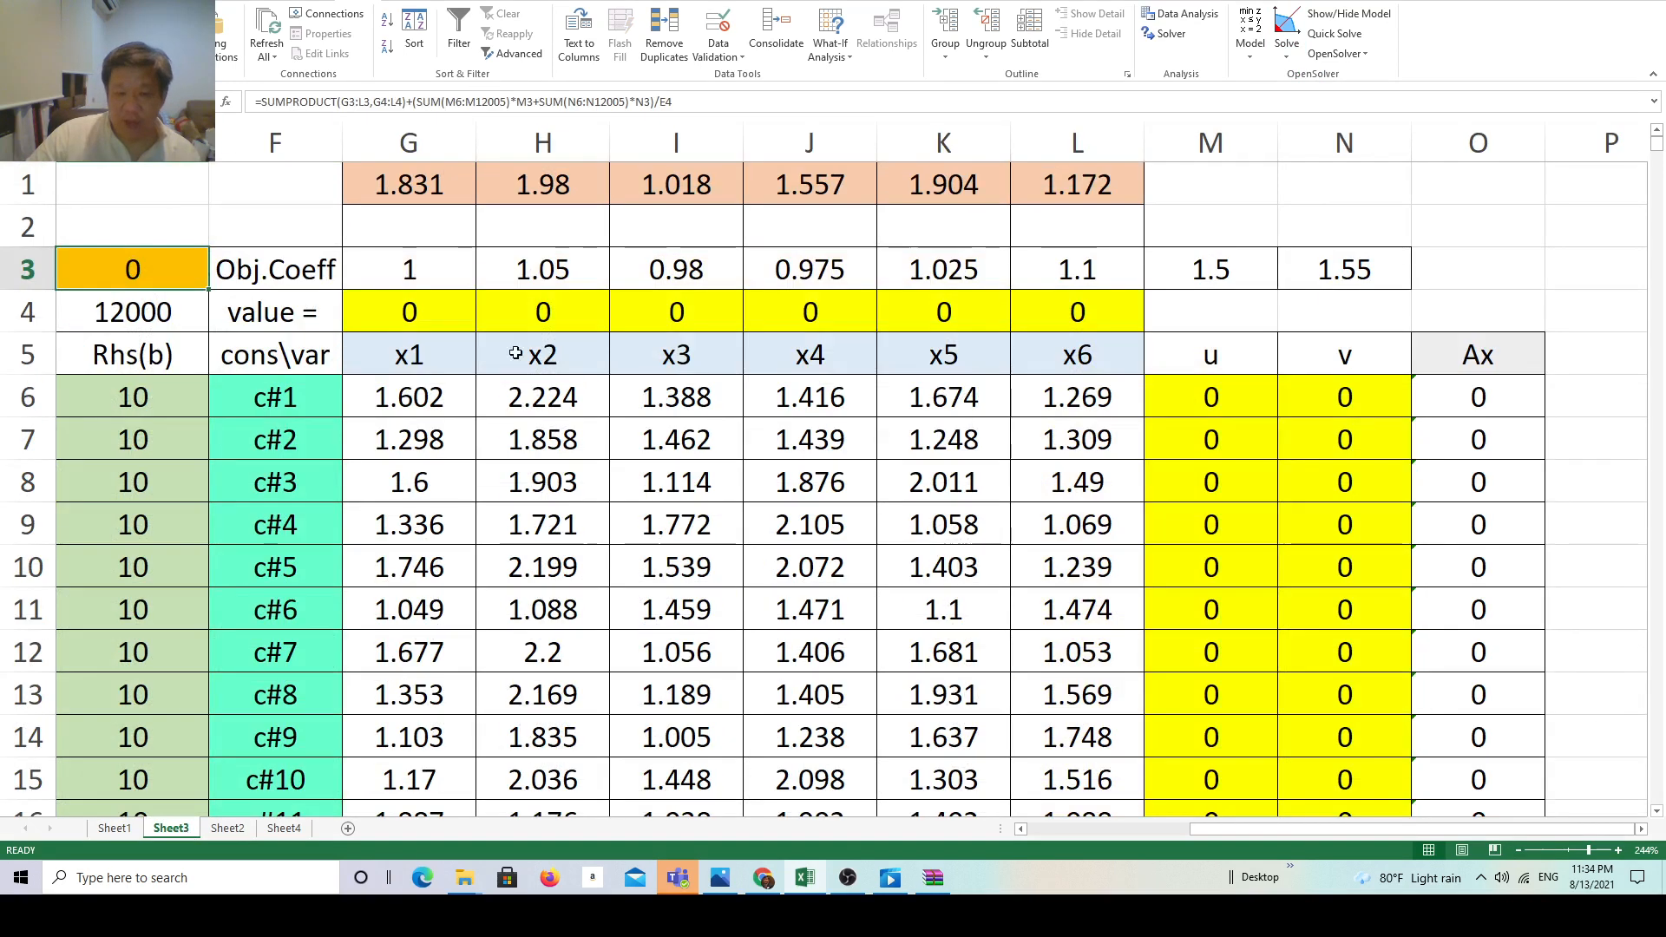
left_click(1263, 58)
left_click(1275, 72)
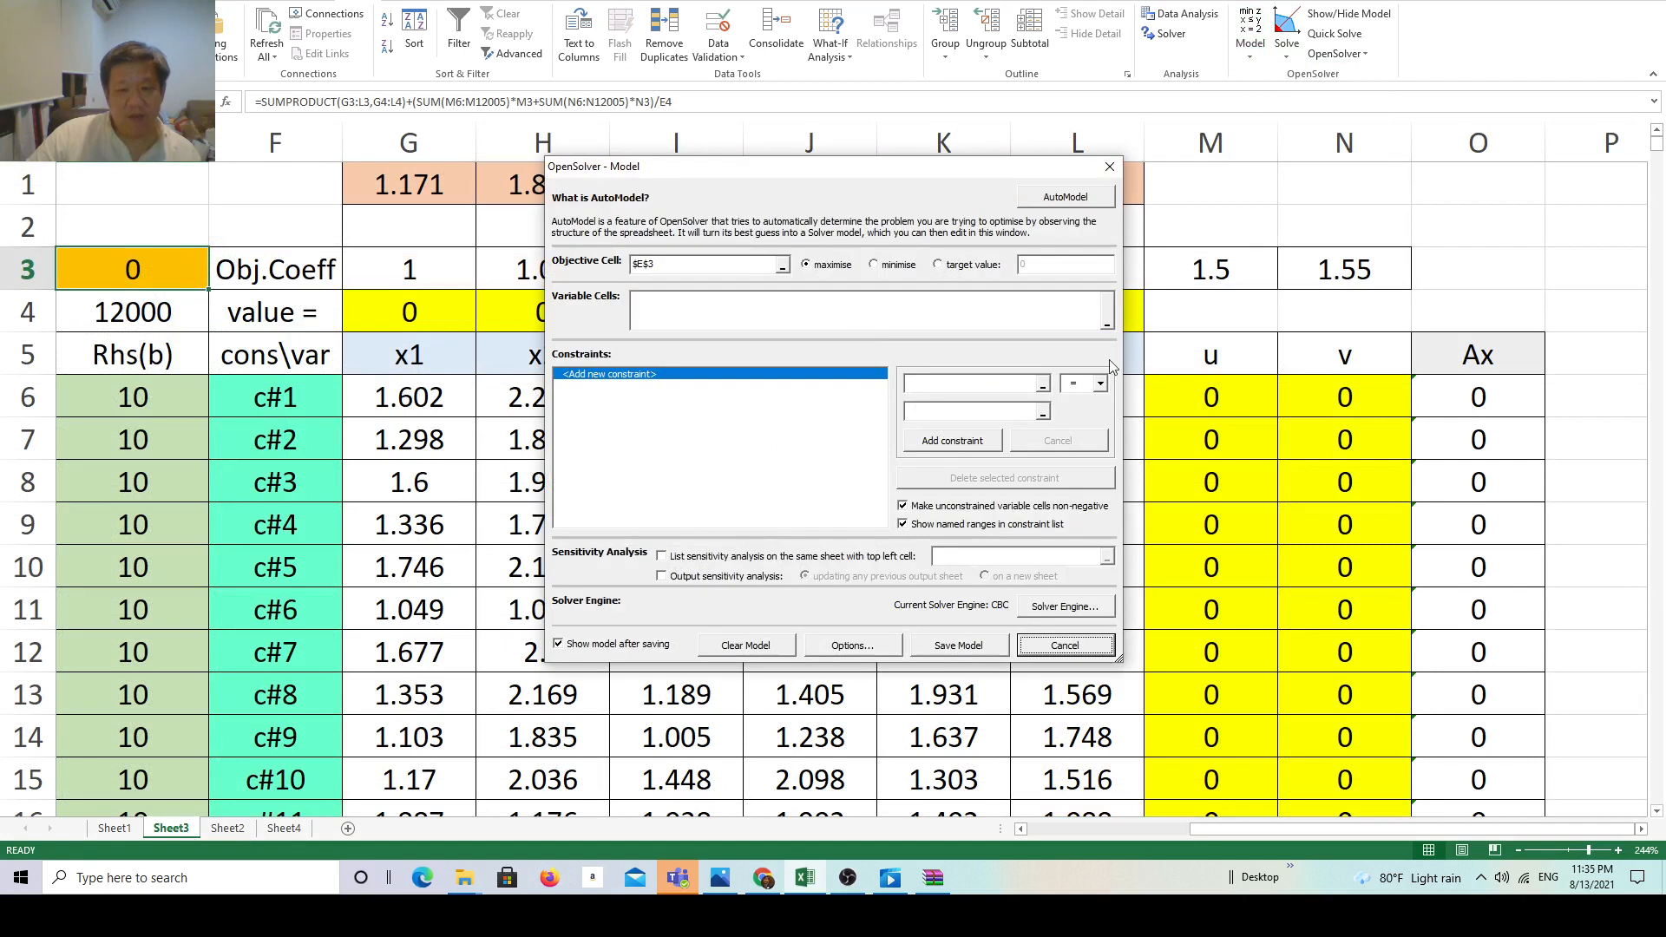
left_click(1110, 166)
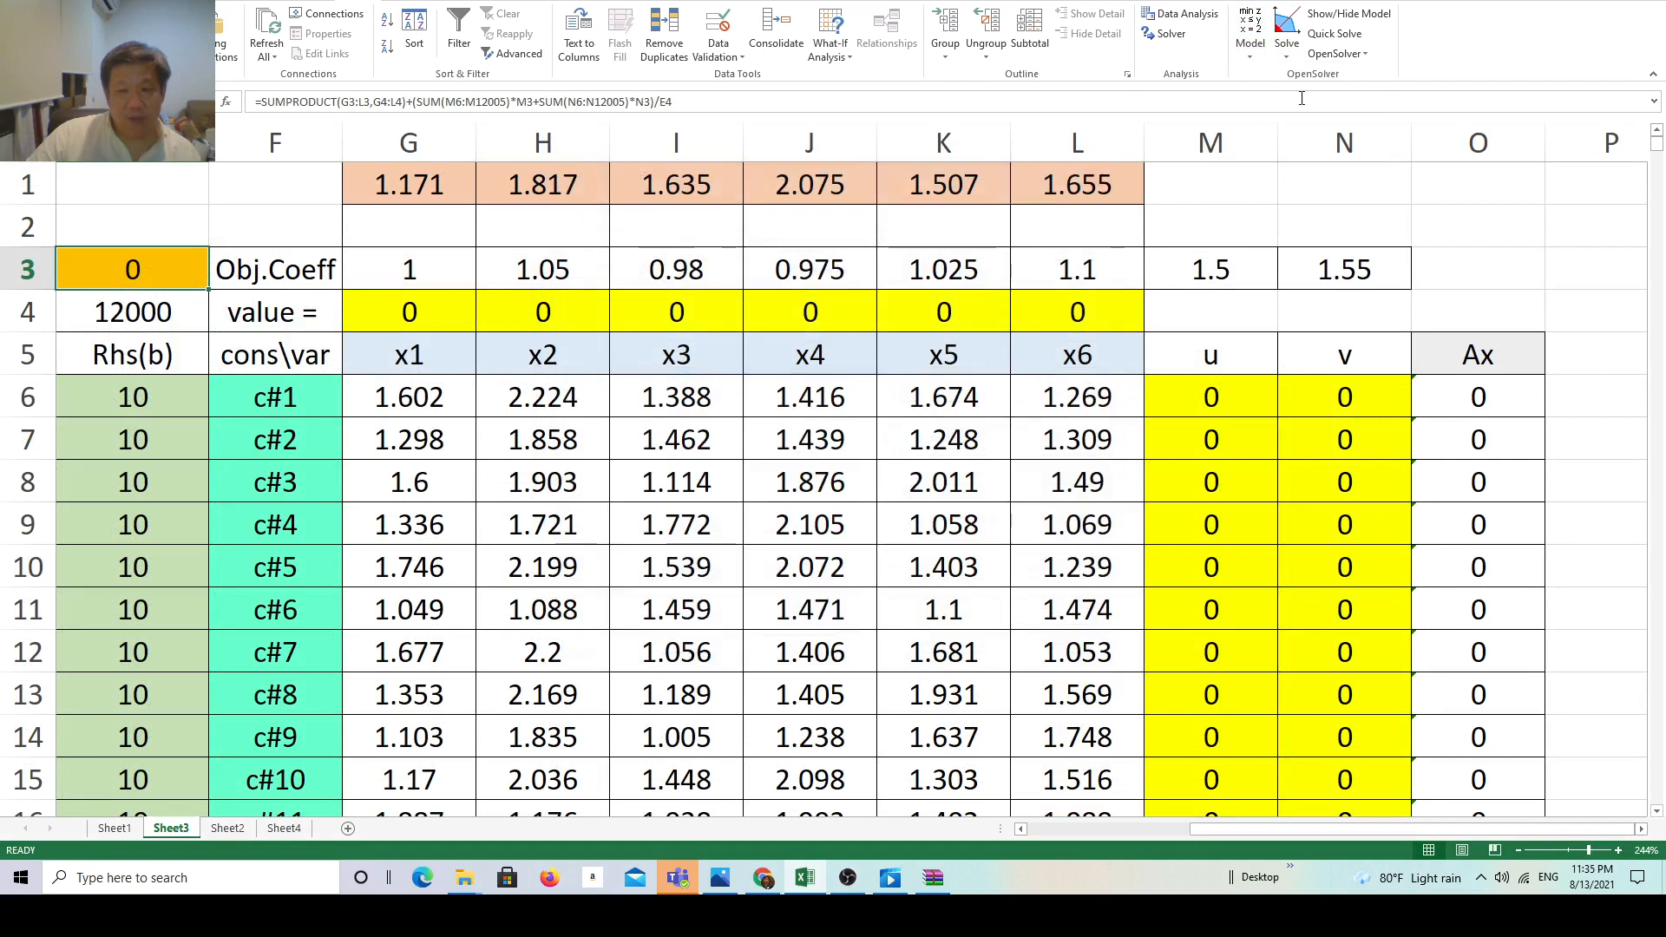
left_click(1287, 55)
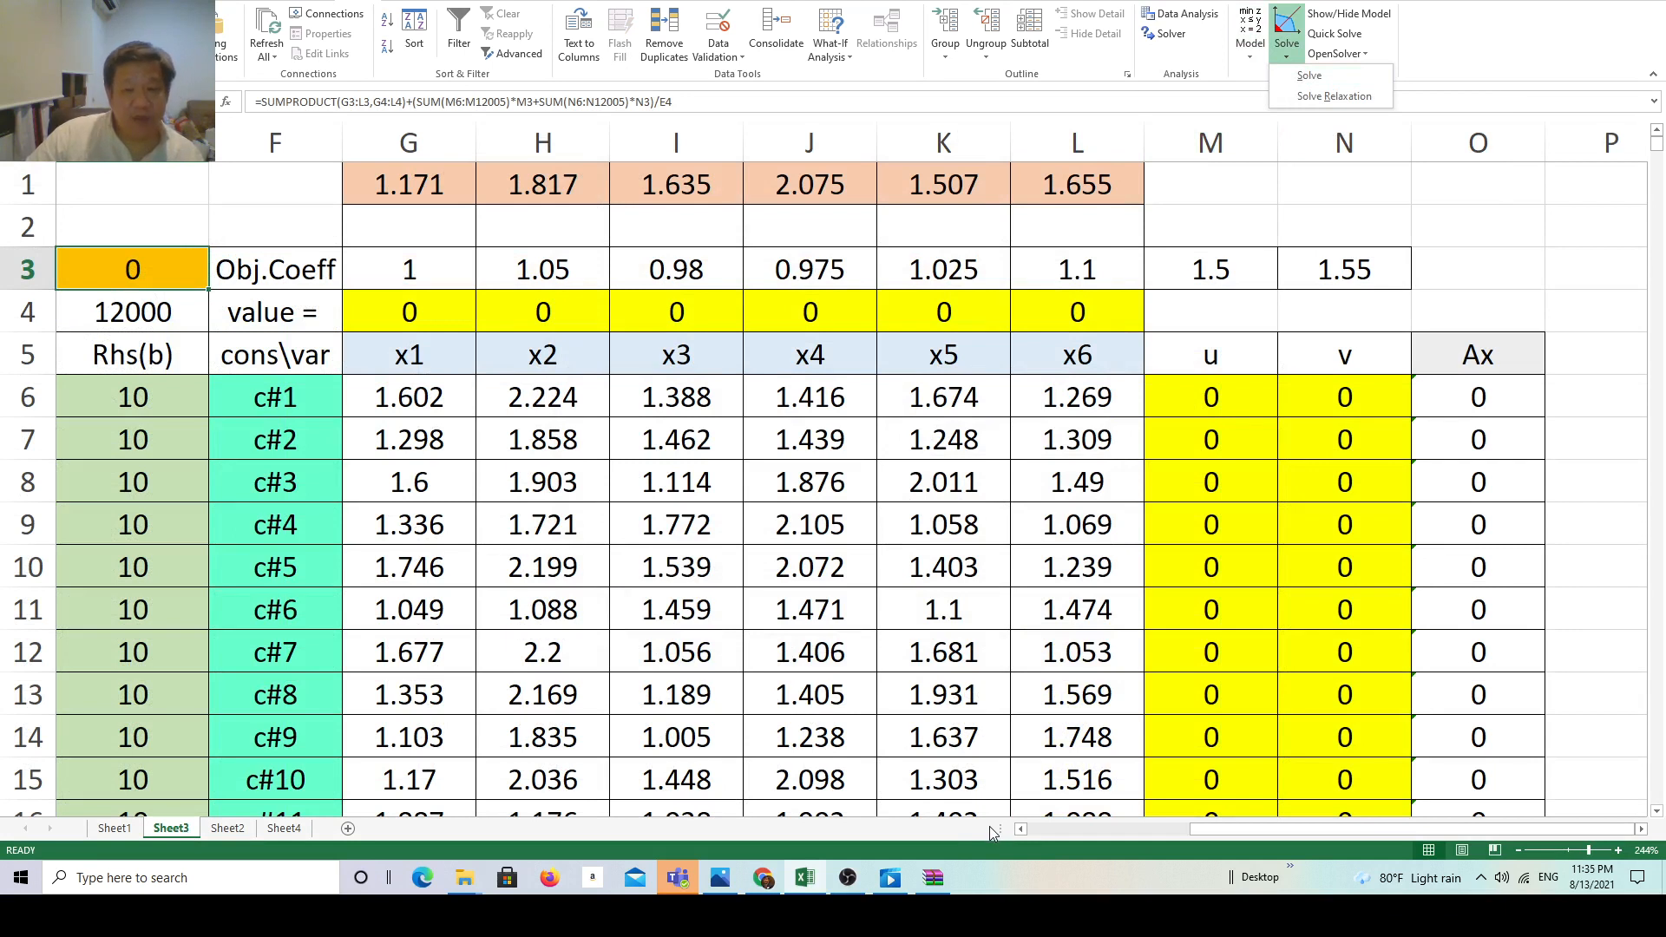
left_click(1250, 196)
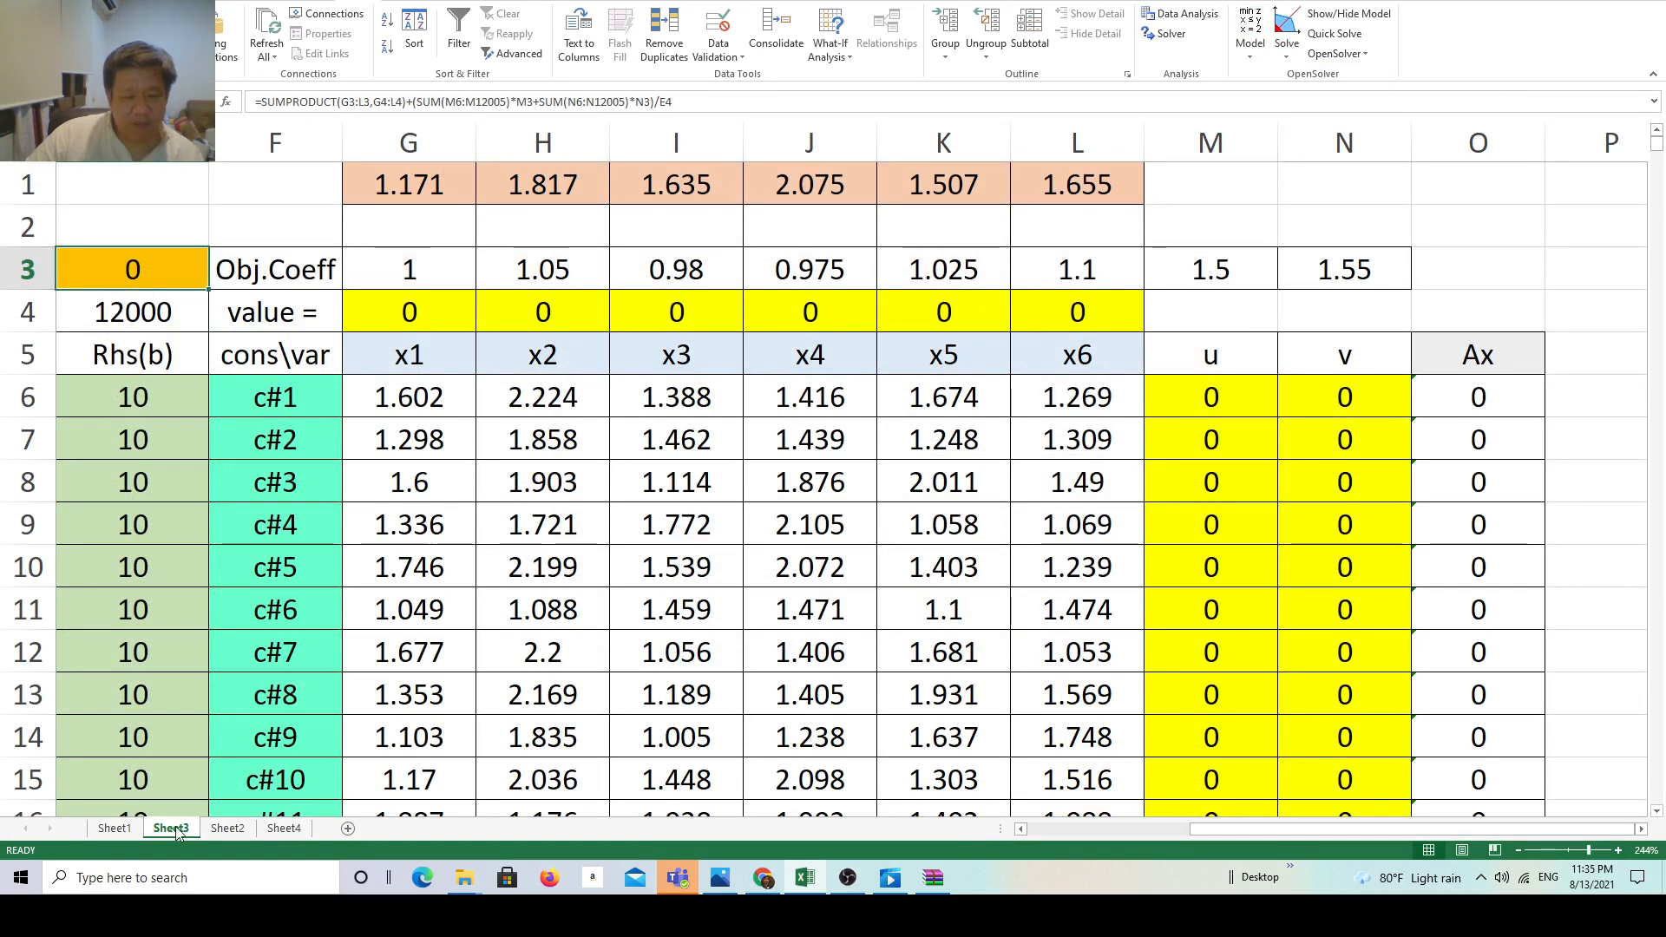
Step: Compare the final constraint rows of Sheet1 and Sheet3, and return to the first rows of Sheet1
left_click(118, 828)
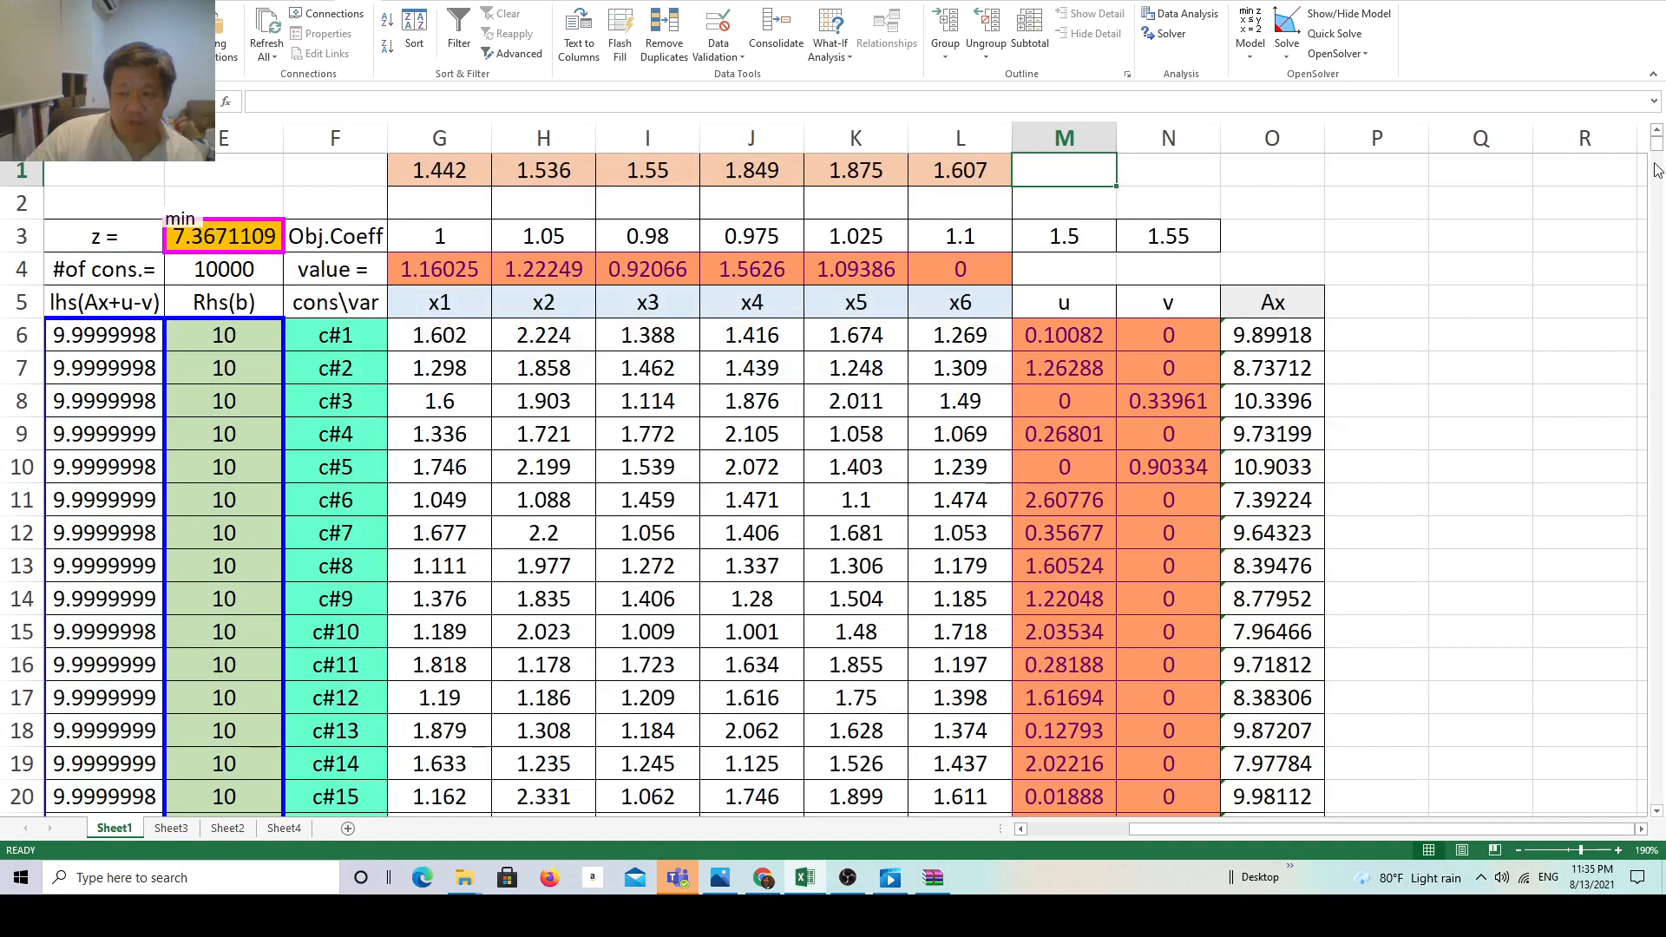
left_click_drag(1659, 155, 1663, 825)
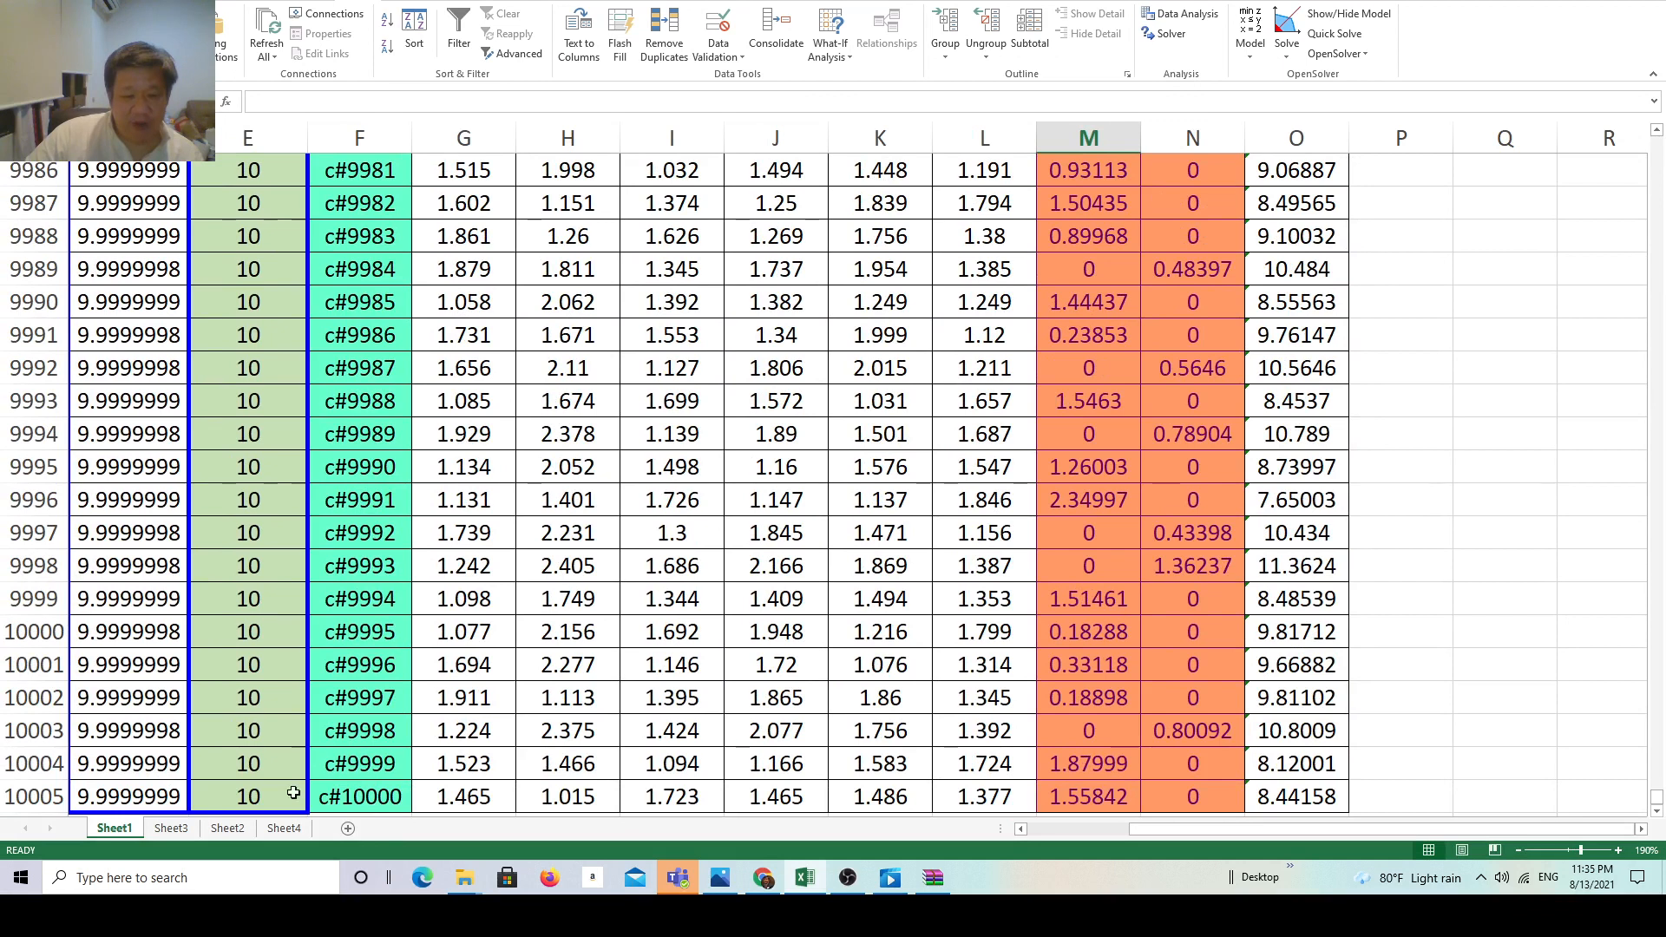
left_click(171, 827)
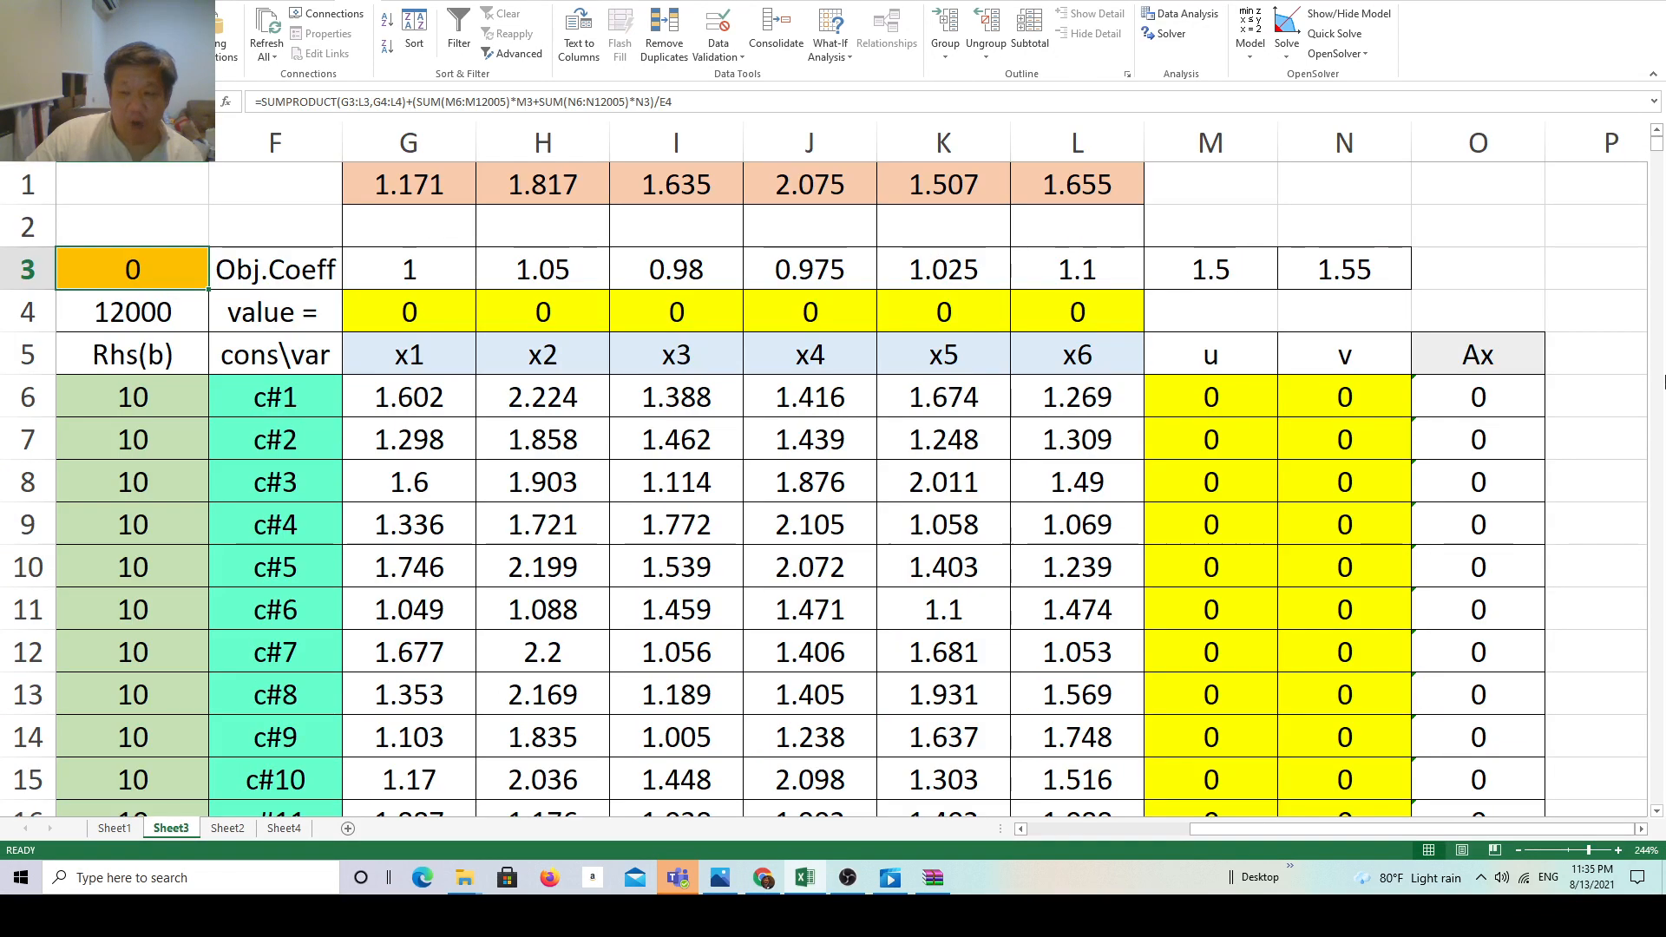
left_click_drag(1659, 155, 1659, 859)
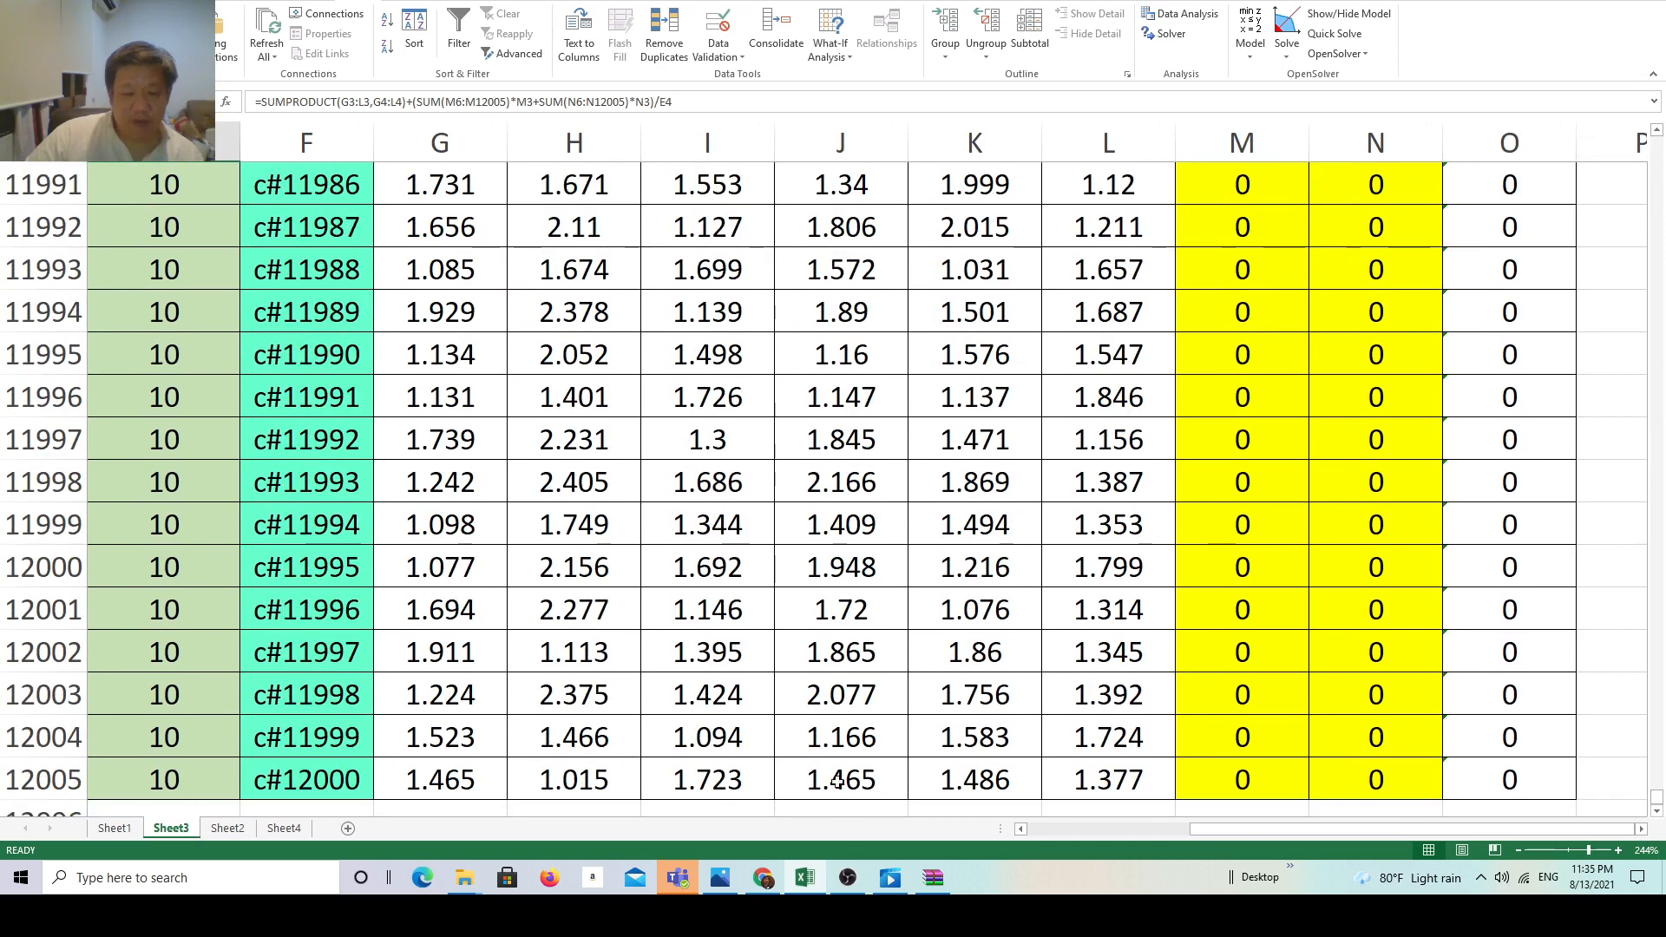
left_click(121, 830)
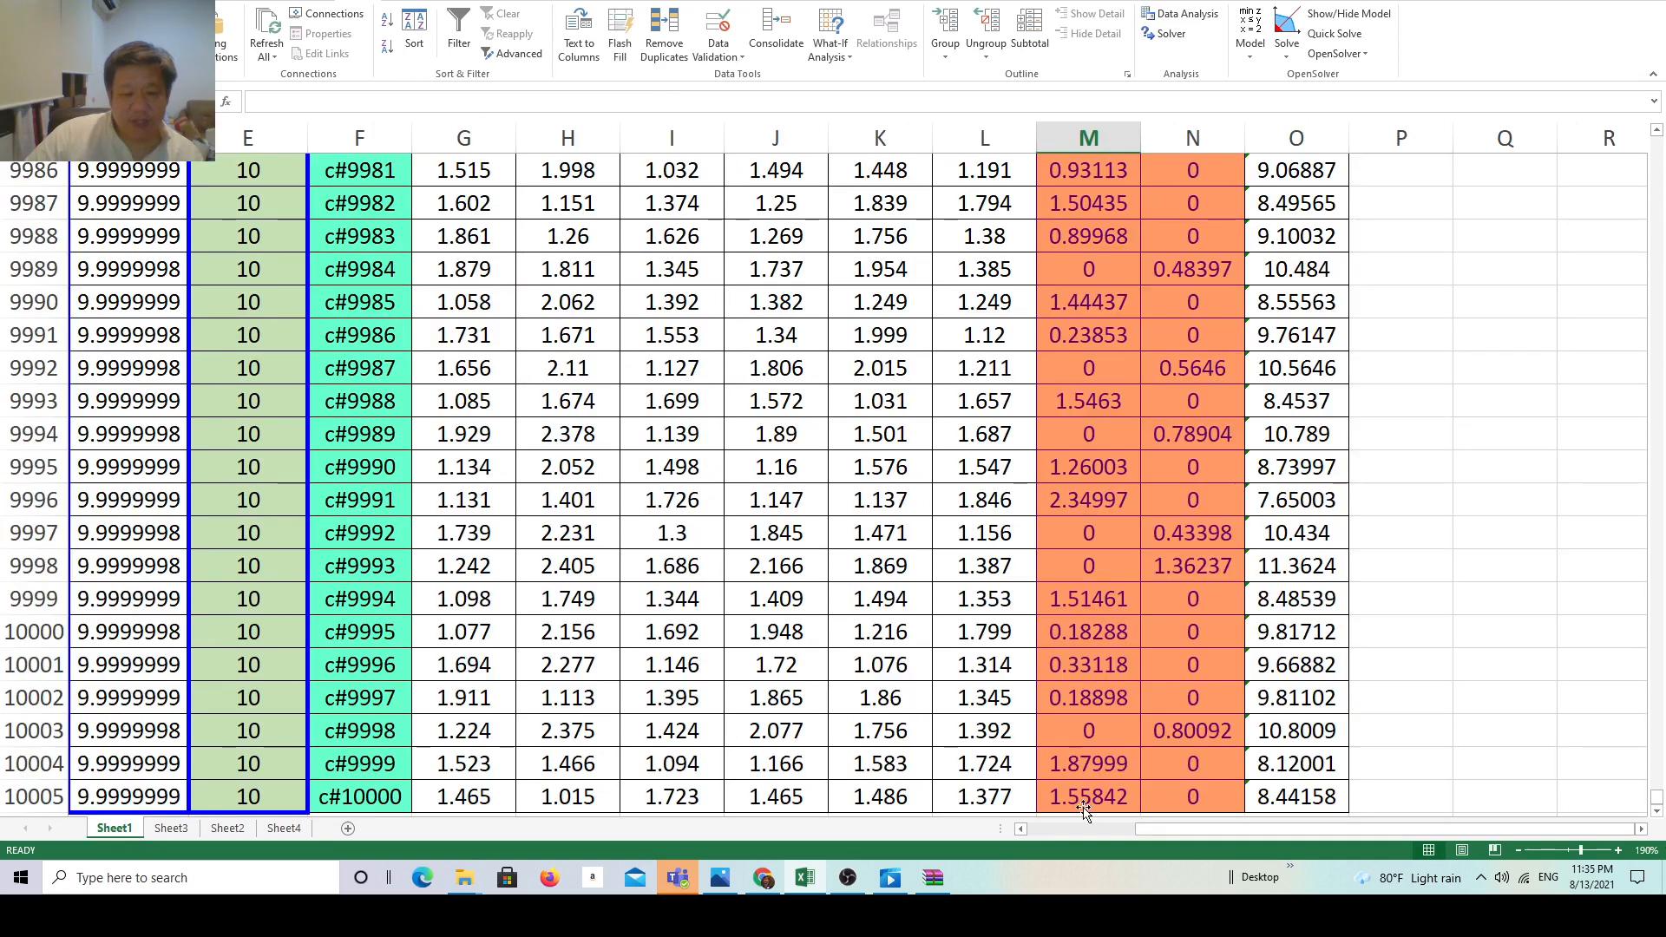
left_click_drag(1660, 799, 1659, 143)
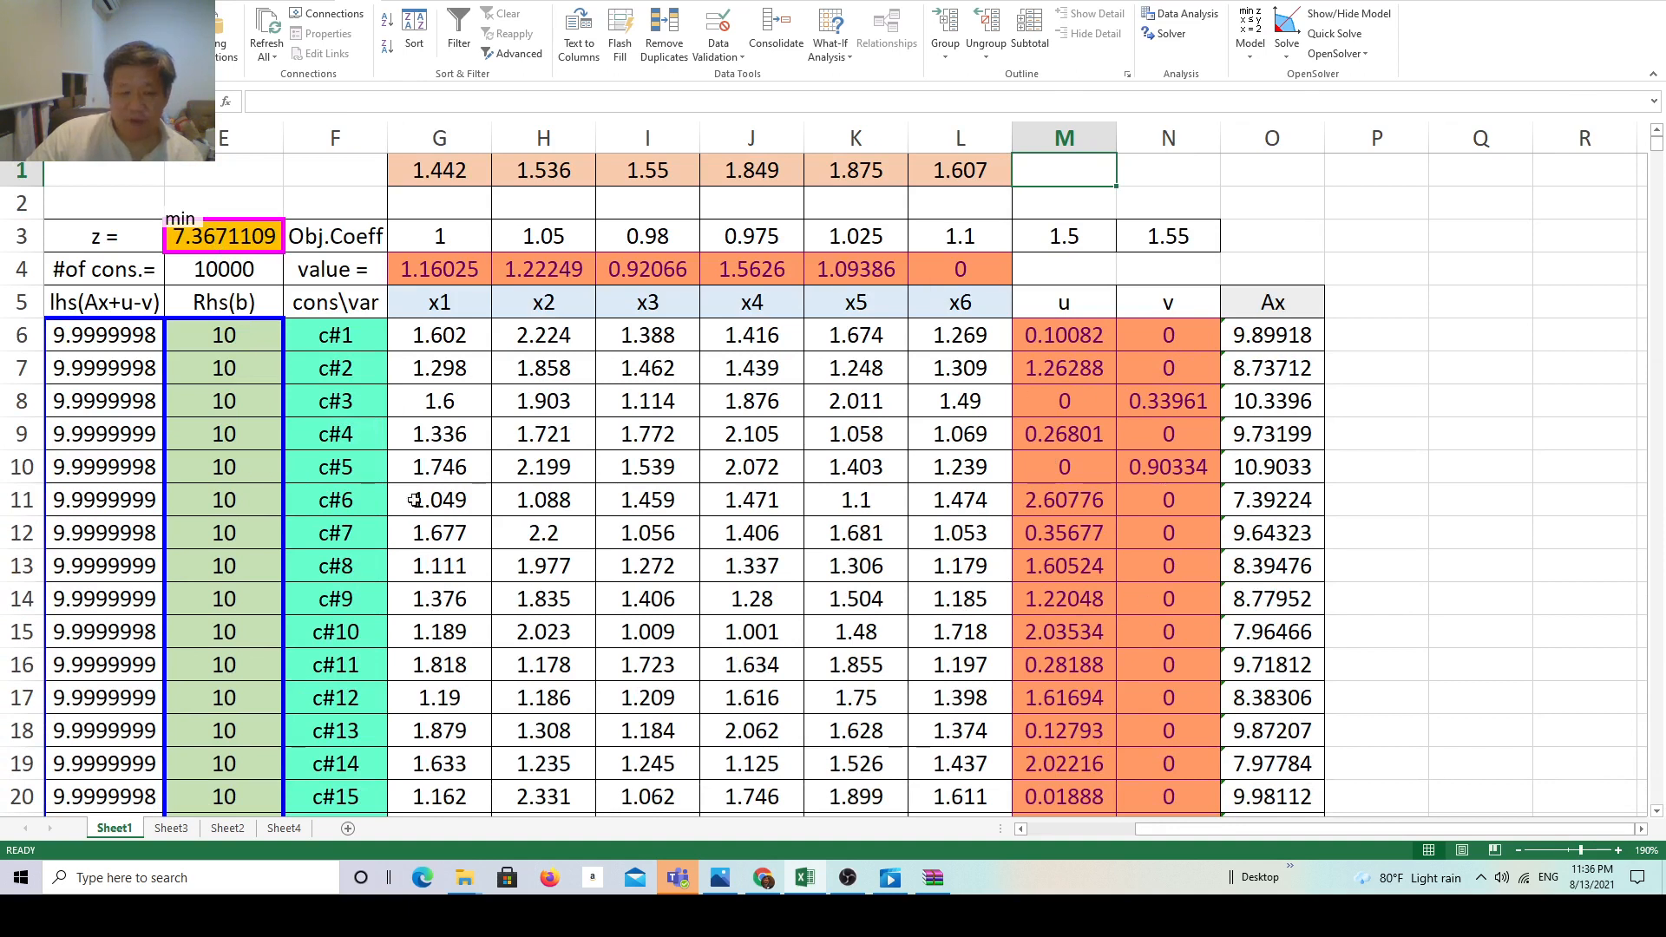
Step: Inspect the lhs(Ax+u-v) formulas and Rhs(b) values of the first three constraints on Sheet1
left_click(106, 338)
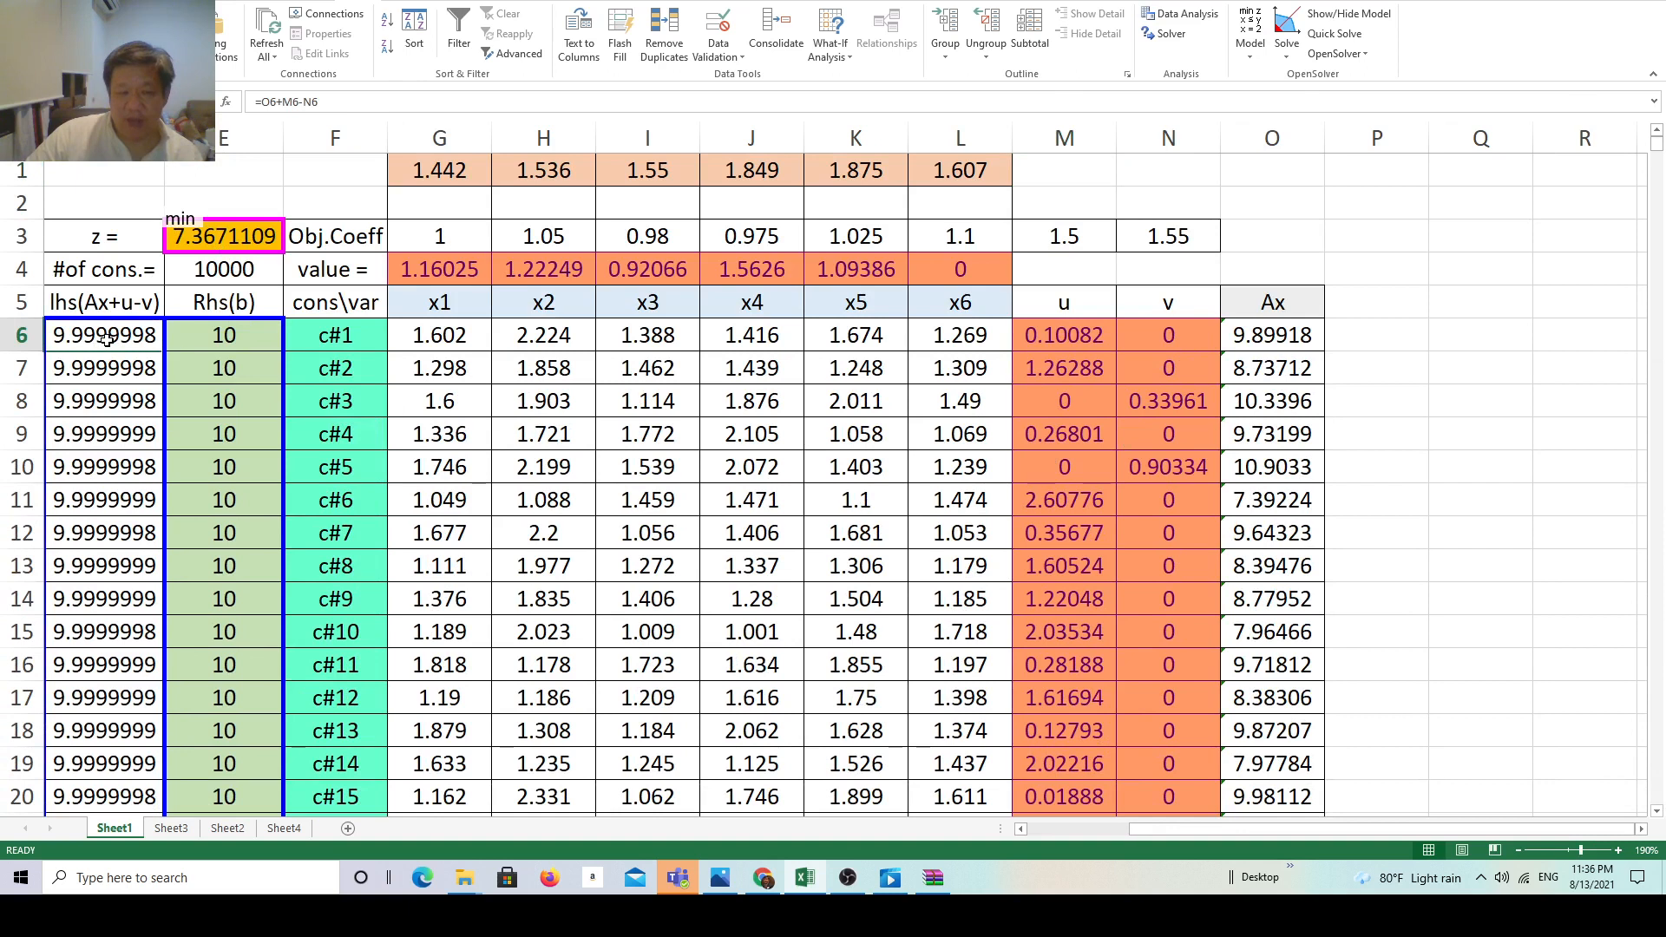
left_click(120, 364)
left_click(182, 361)
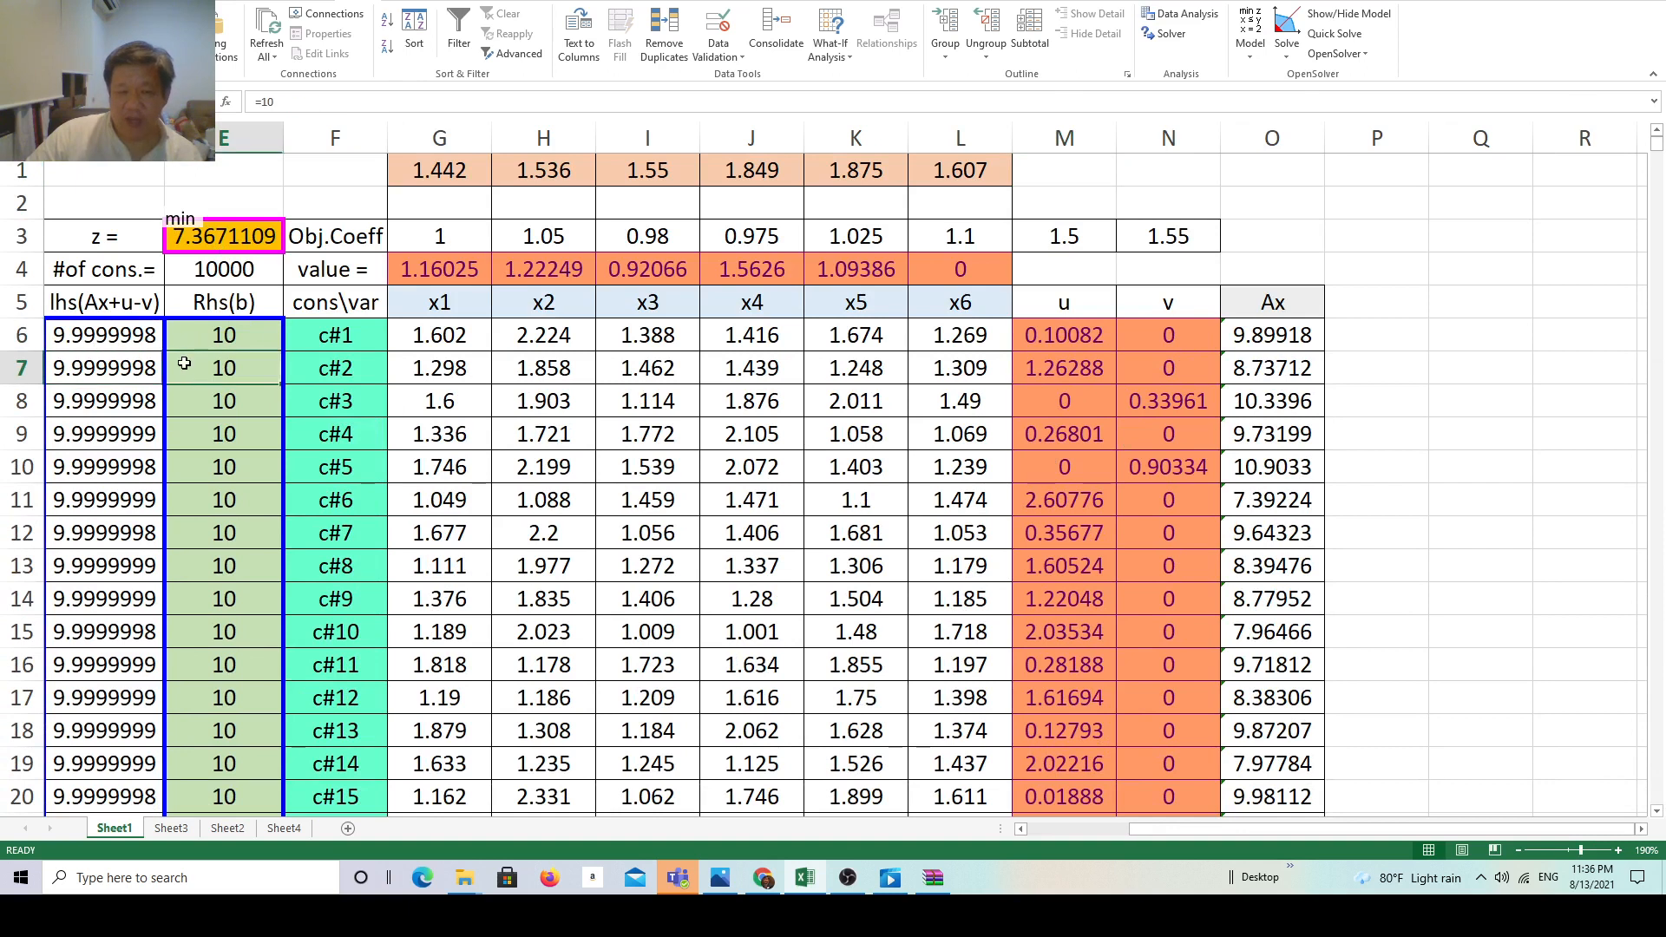
left_click(104, 389)
left_click(194, 392)
left_click(84, 338)
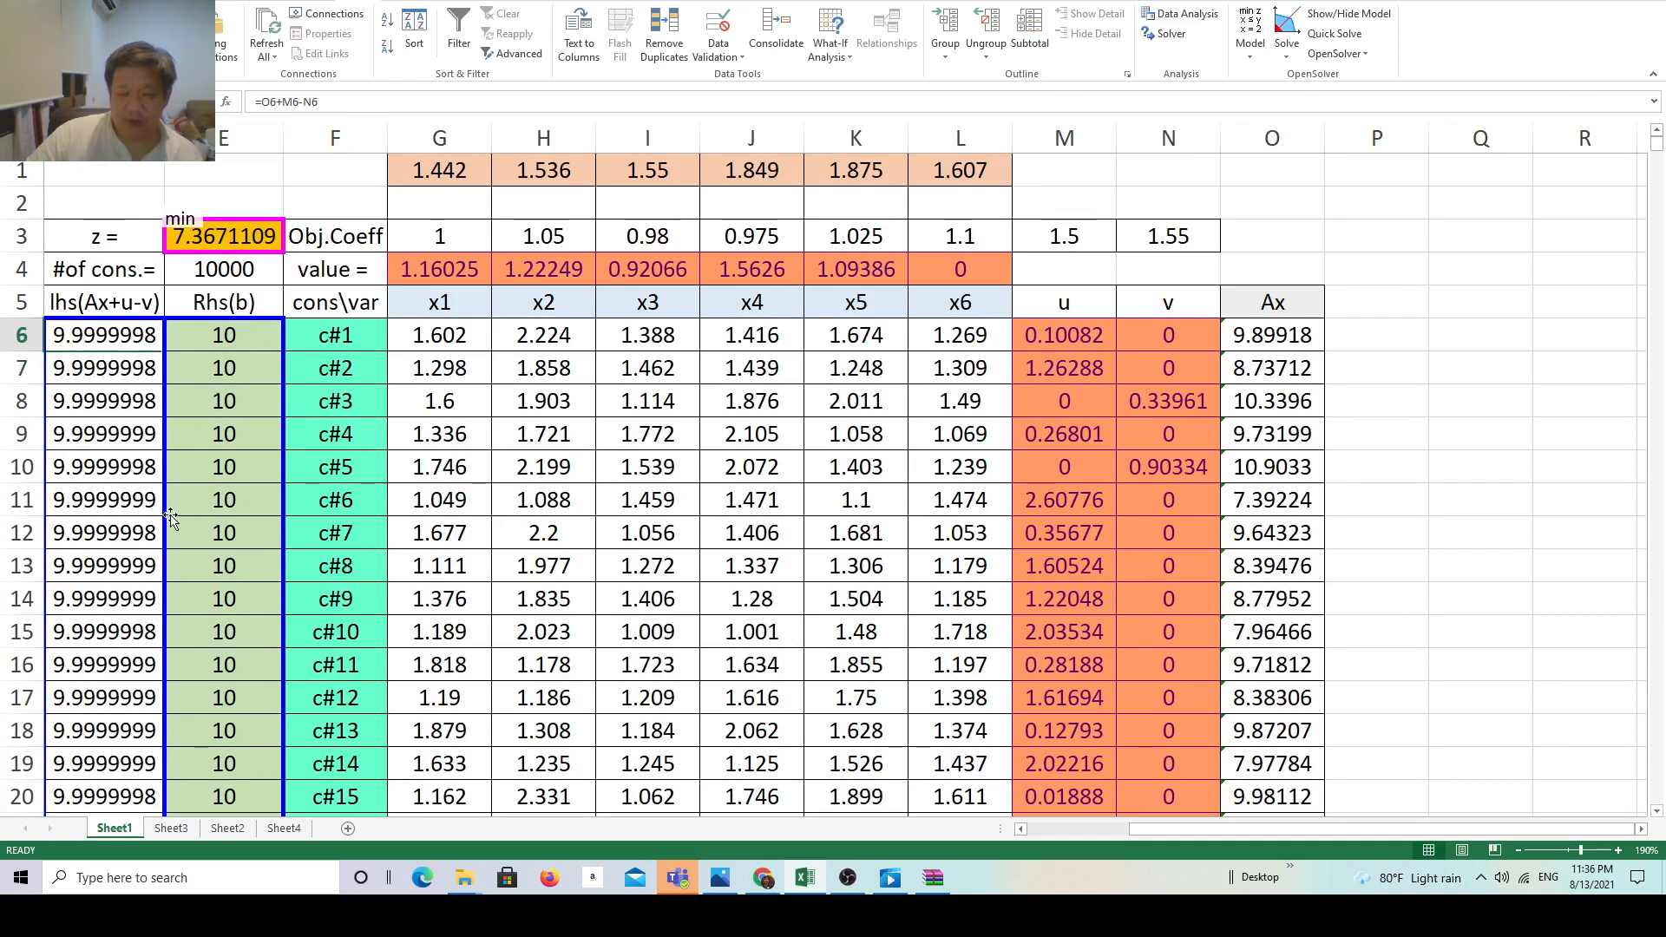
Step: Widen the lhs(Ax+u-v) column on Sheet1 slightly
left_click_drag(163, 139, 172, 139)
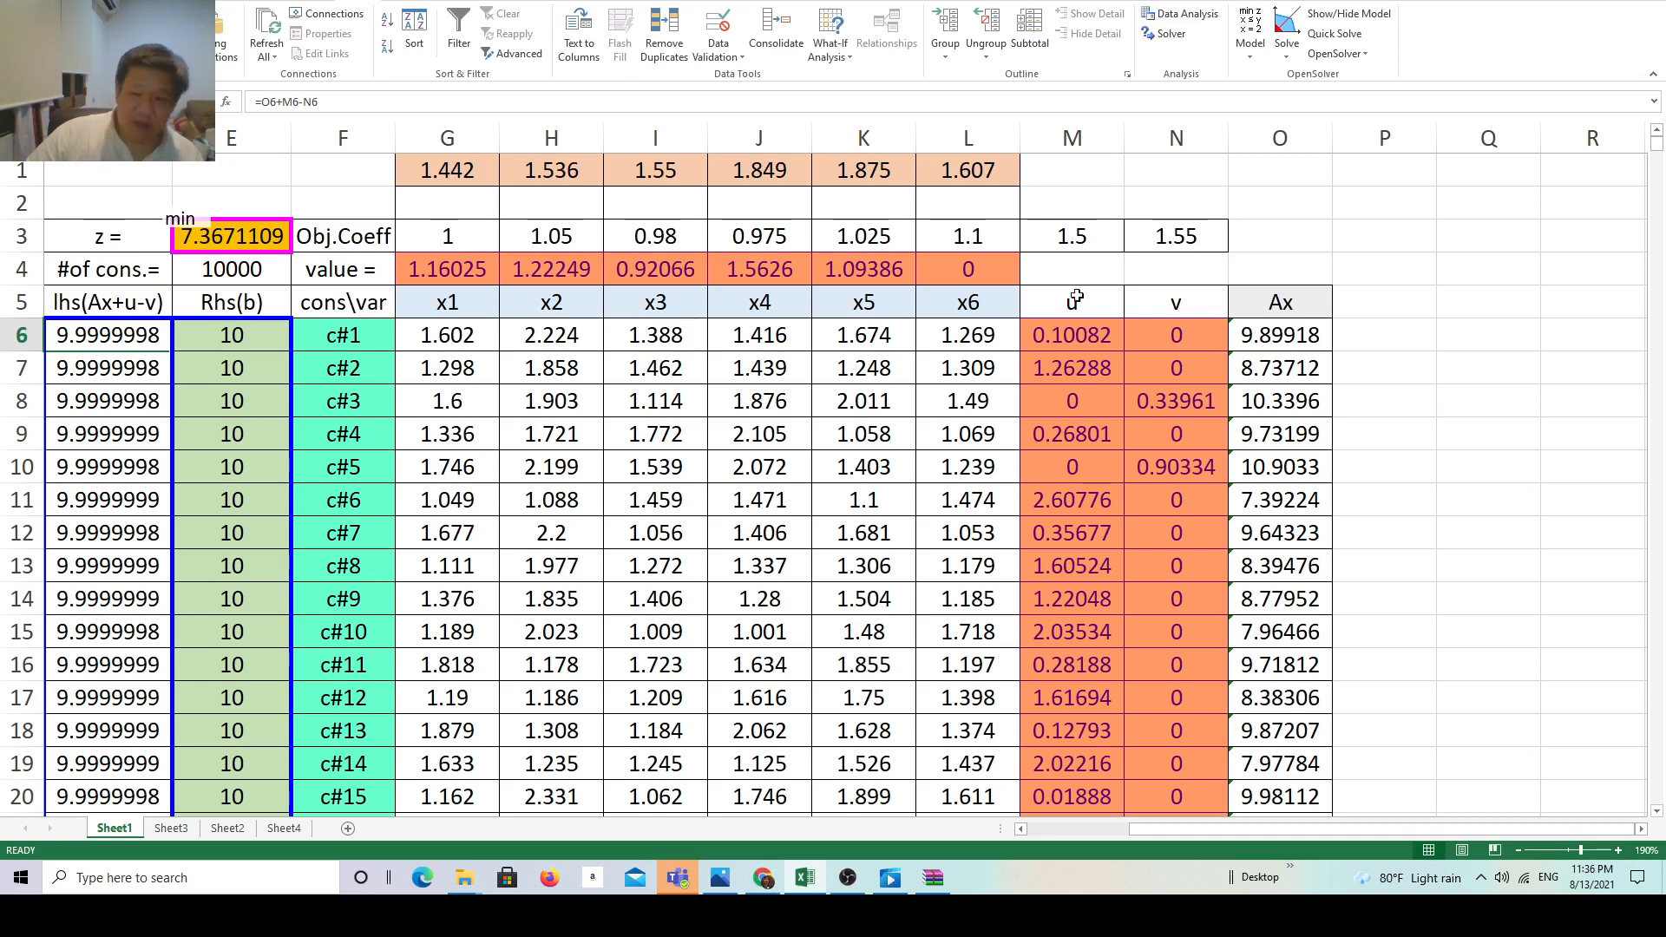
mouse_move(1657, 146)
left_mouse_down()
mouse_move(1659, 189)
mouse_move(1657, 143)
left_mouse_up()
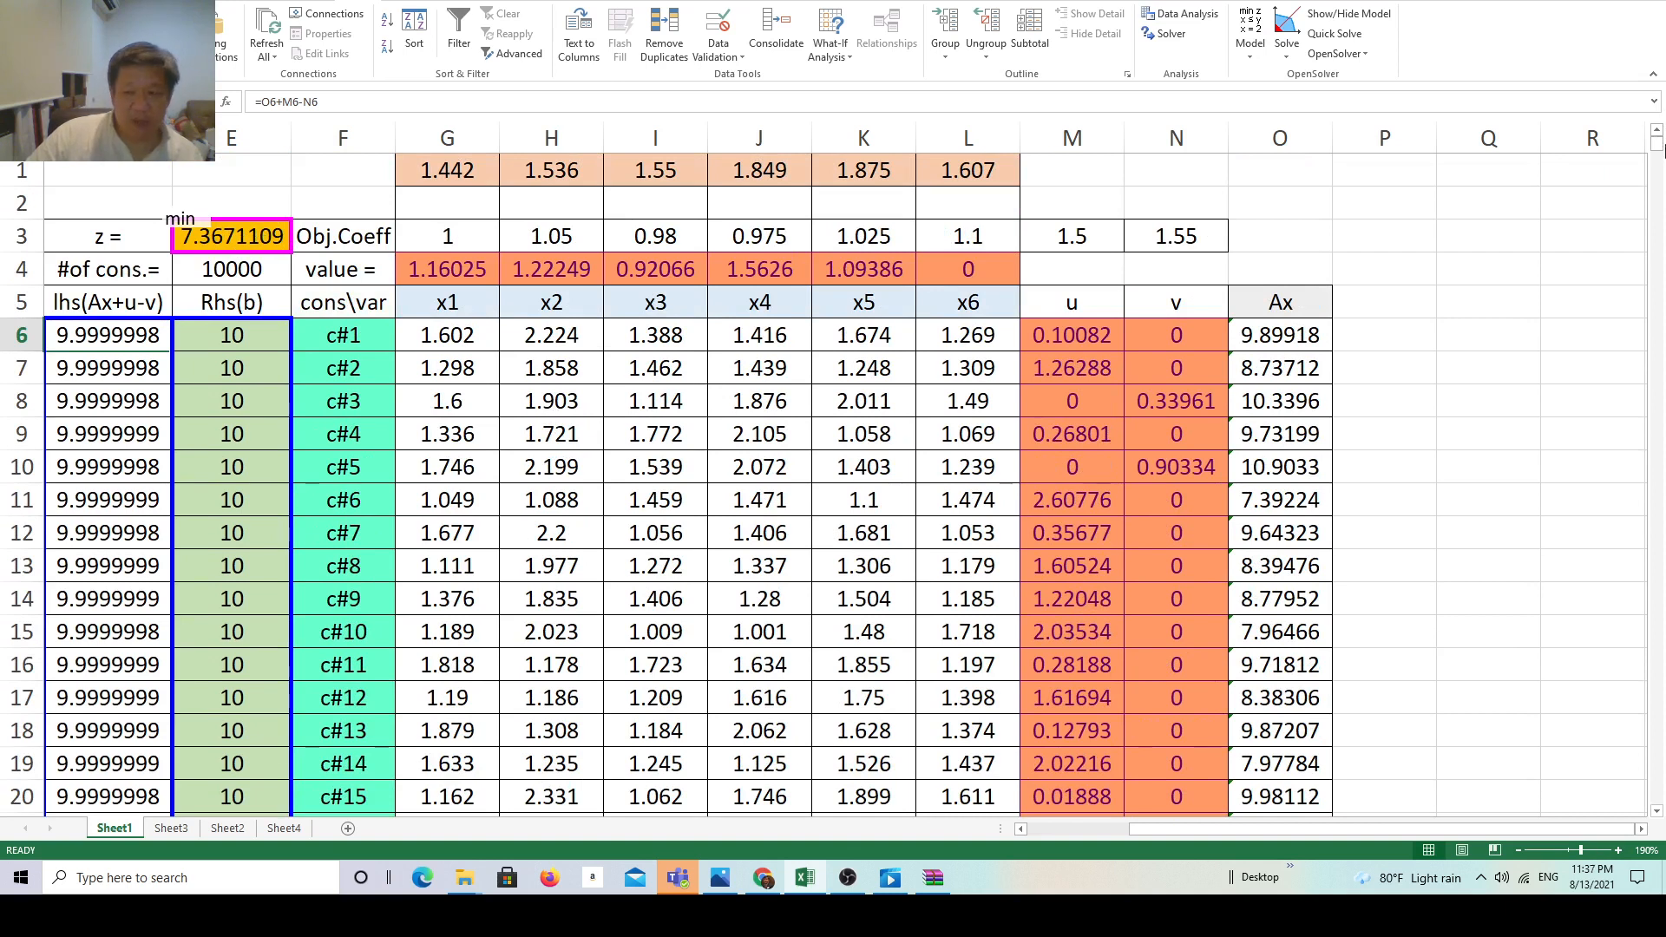
mouse_move(1657, 147)
left_mouse_down()
mouse_move(1657, 798)
mouse_move(1657, 143)
left_mouse_up()
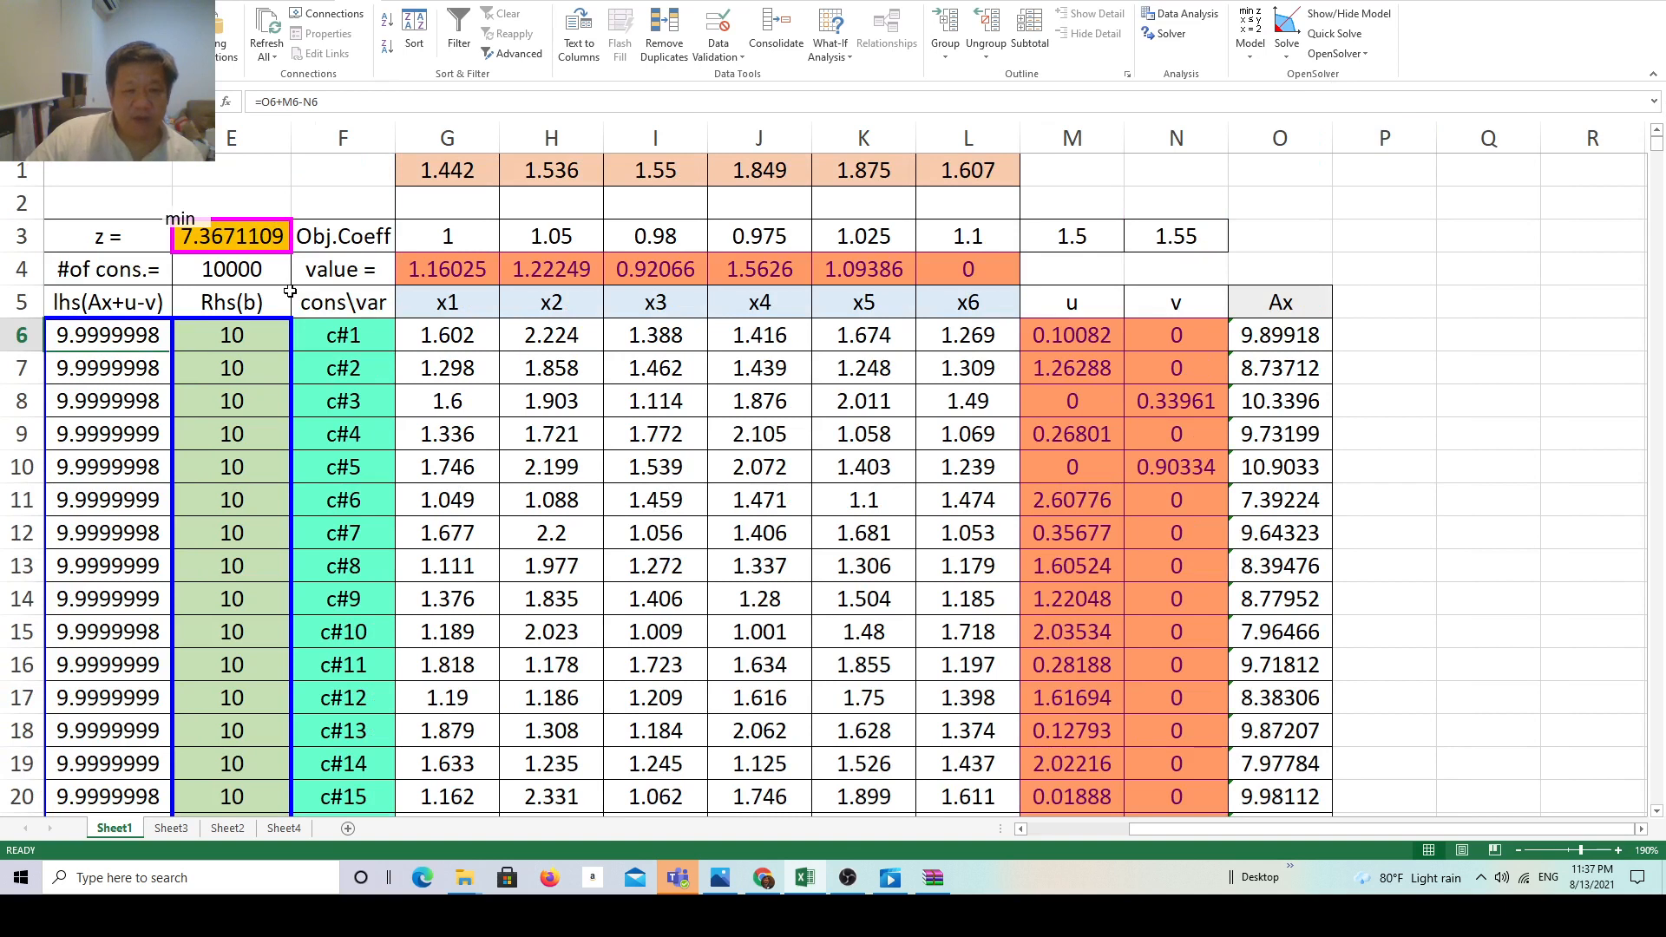
Step: Review the objective, variables and constraint of Sheet1's OpenSolver model against the cells, close it unchanged, and show the solve options
left_click(1250, 59)
left_click(1262, 76)
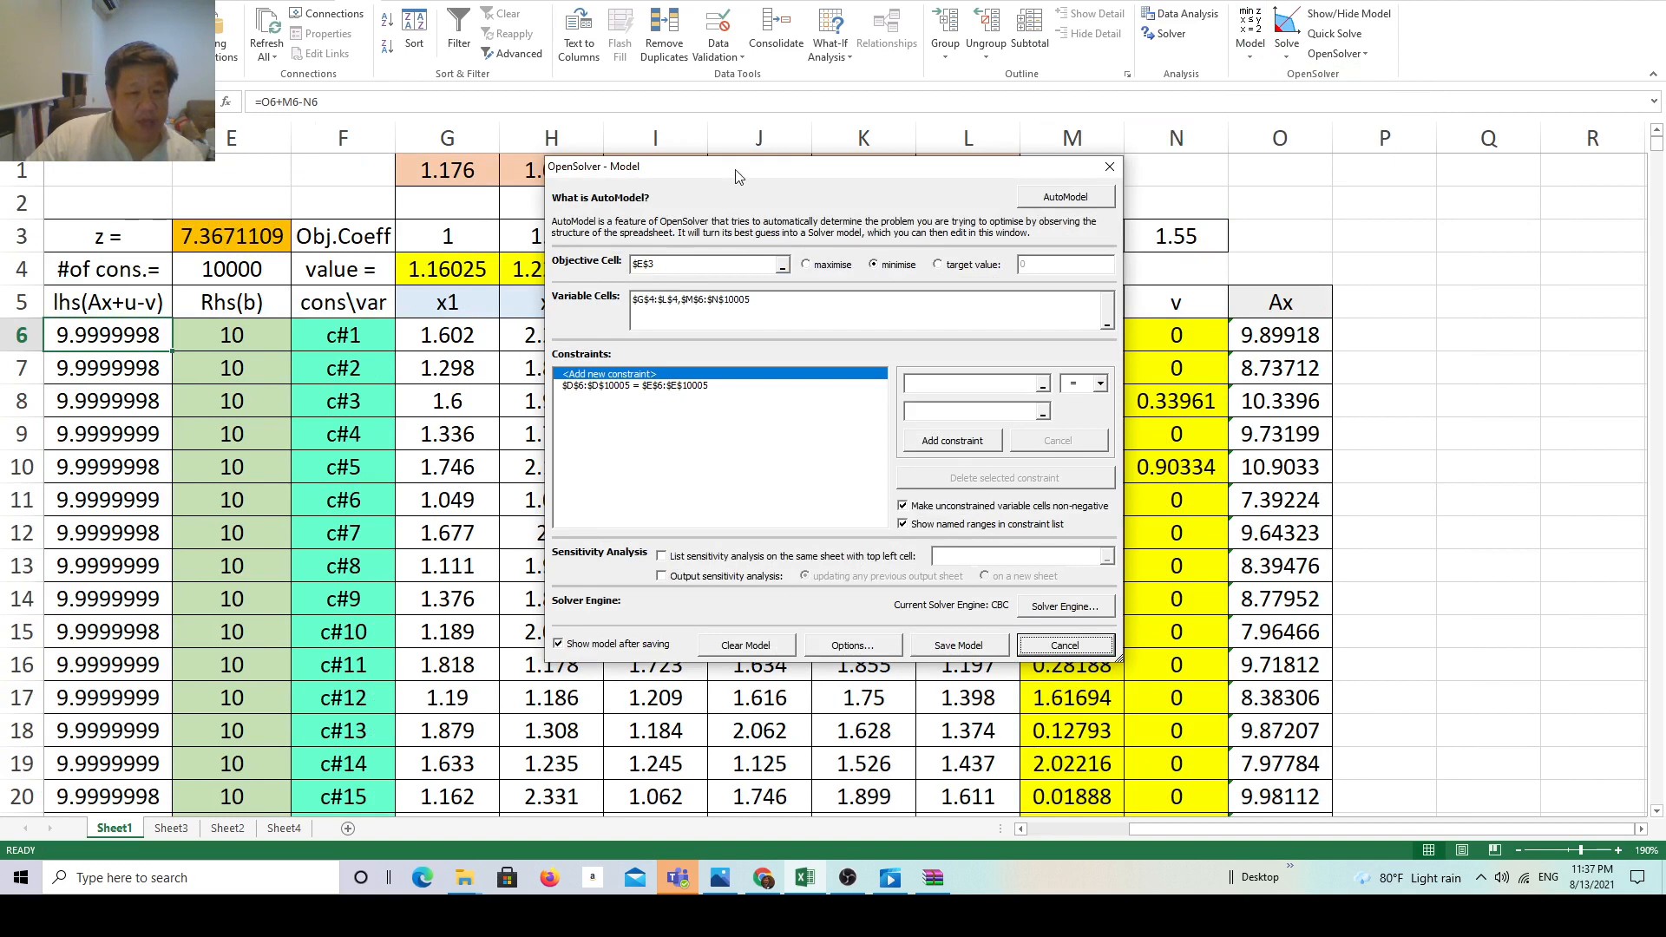
left_click_drag(735, 176, 315, 363)
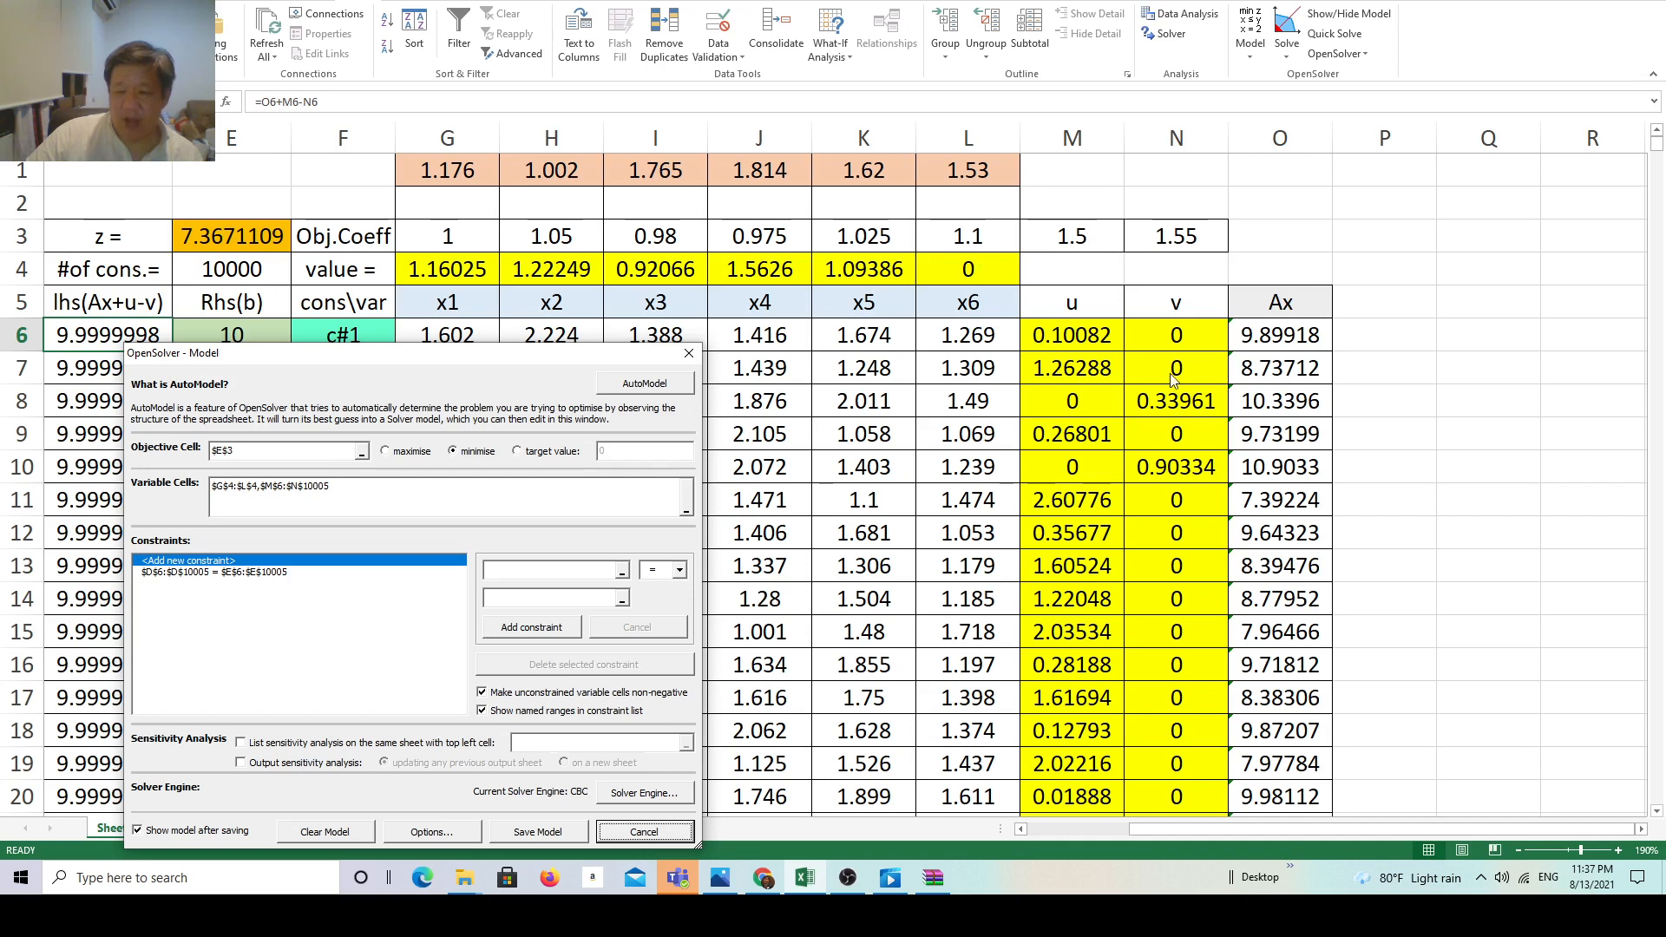
left_click_drag(508, 357, 1045, 109)
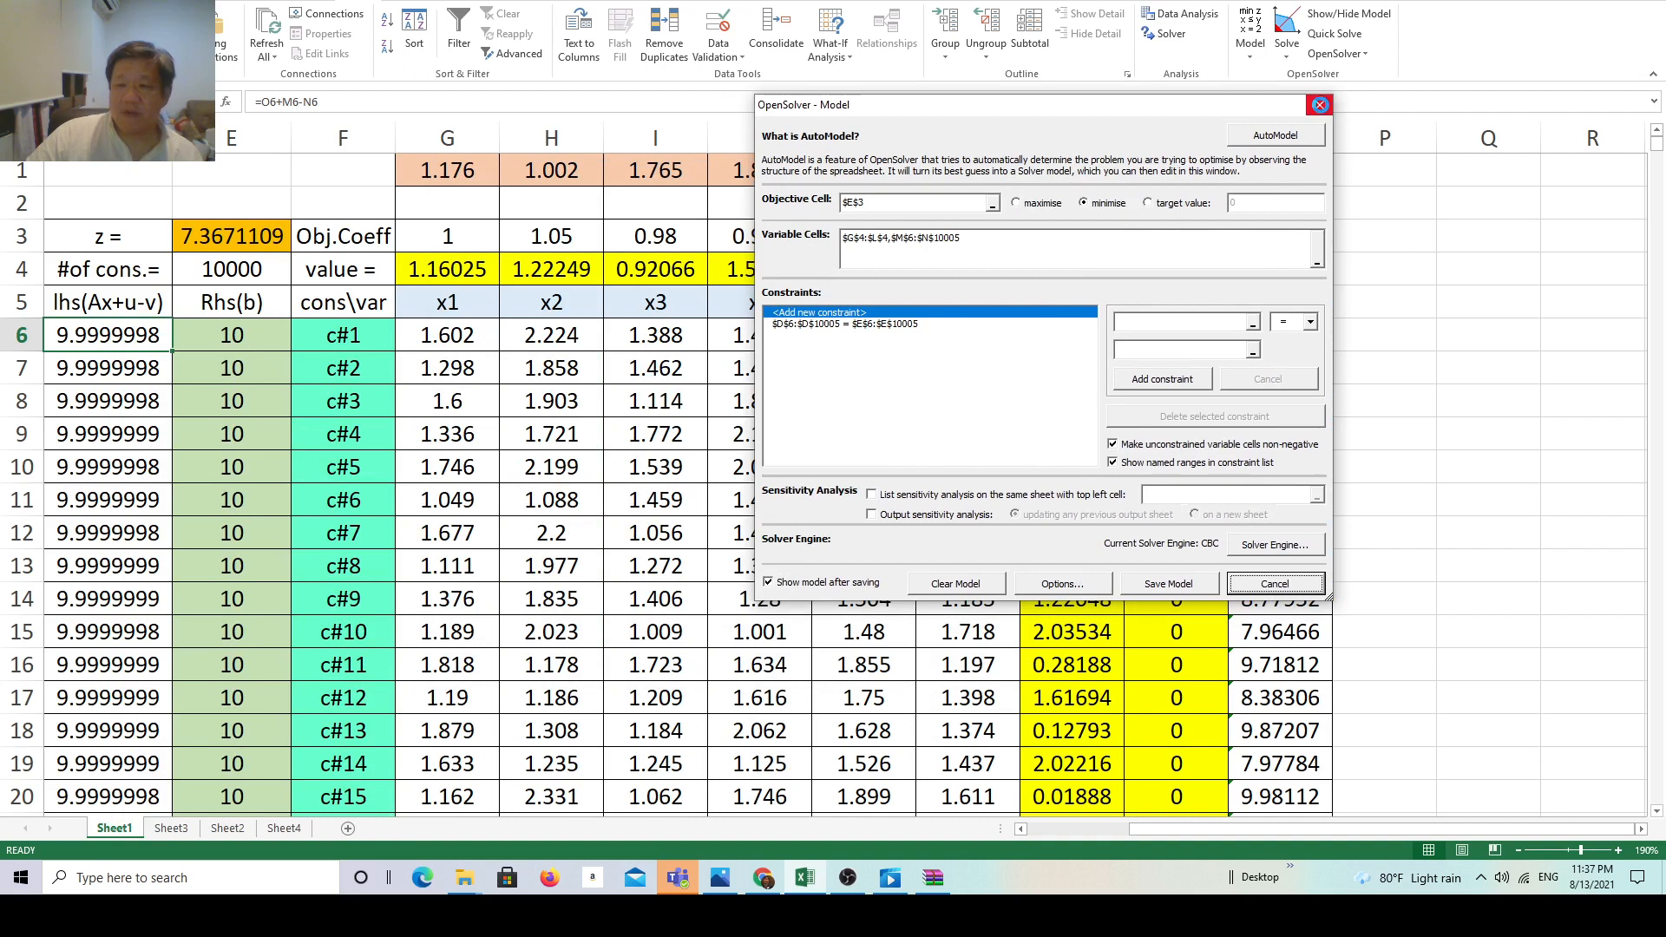
left_click(1318, 104)
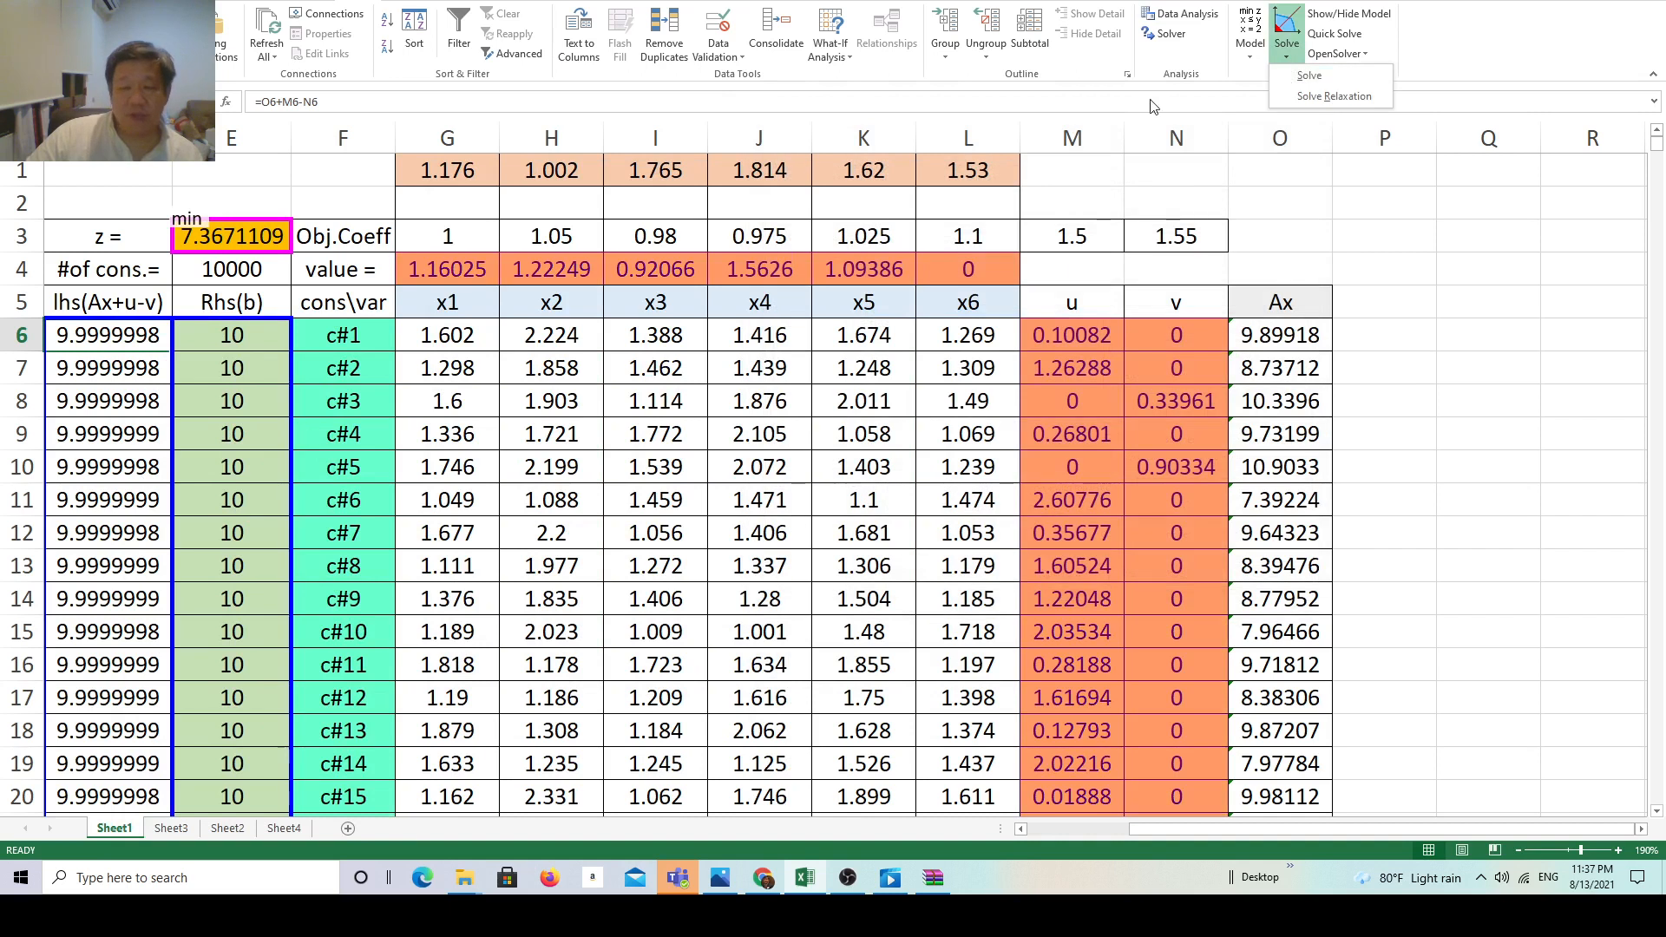
left_click(1062, 167)
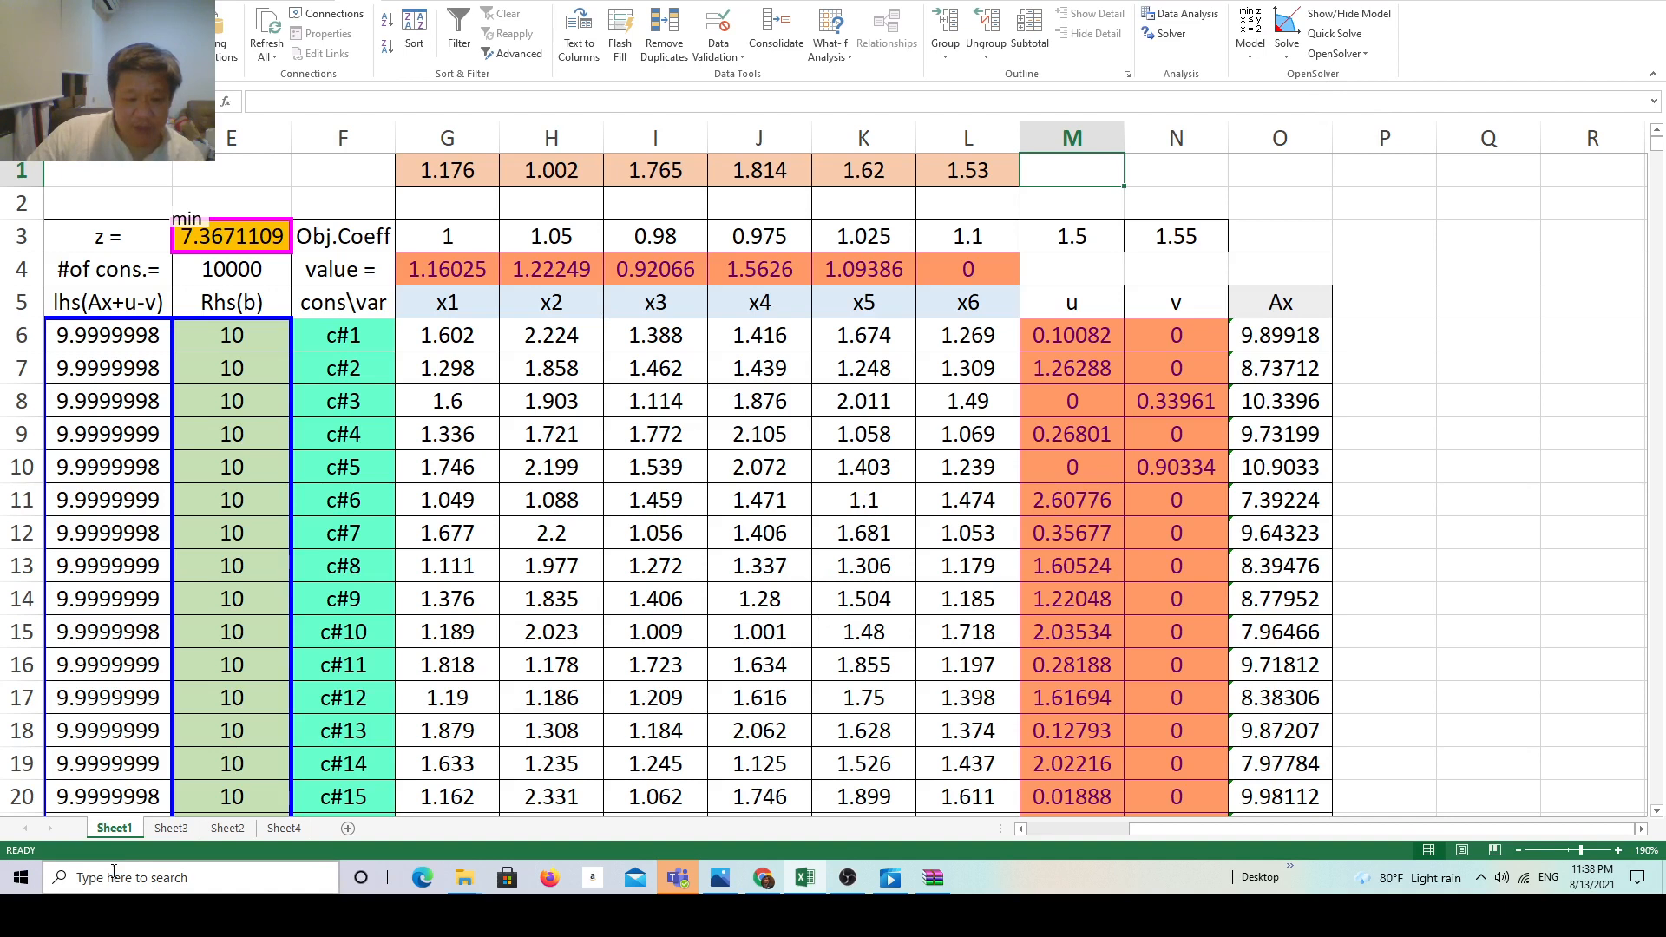
Step: Show the first rows of Sheet3 with the z, lhs(Ax+u-v) and Rhs(b) columns in view
left_click(189, 829)
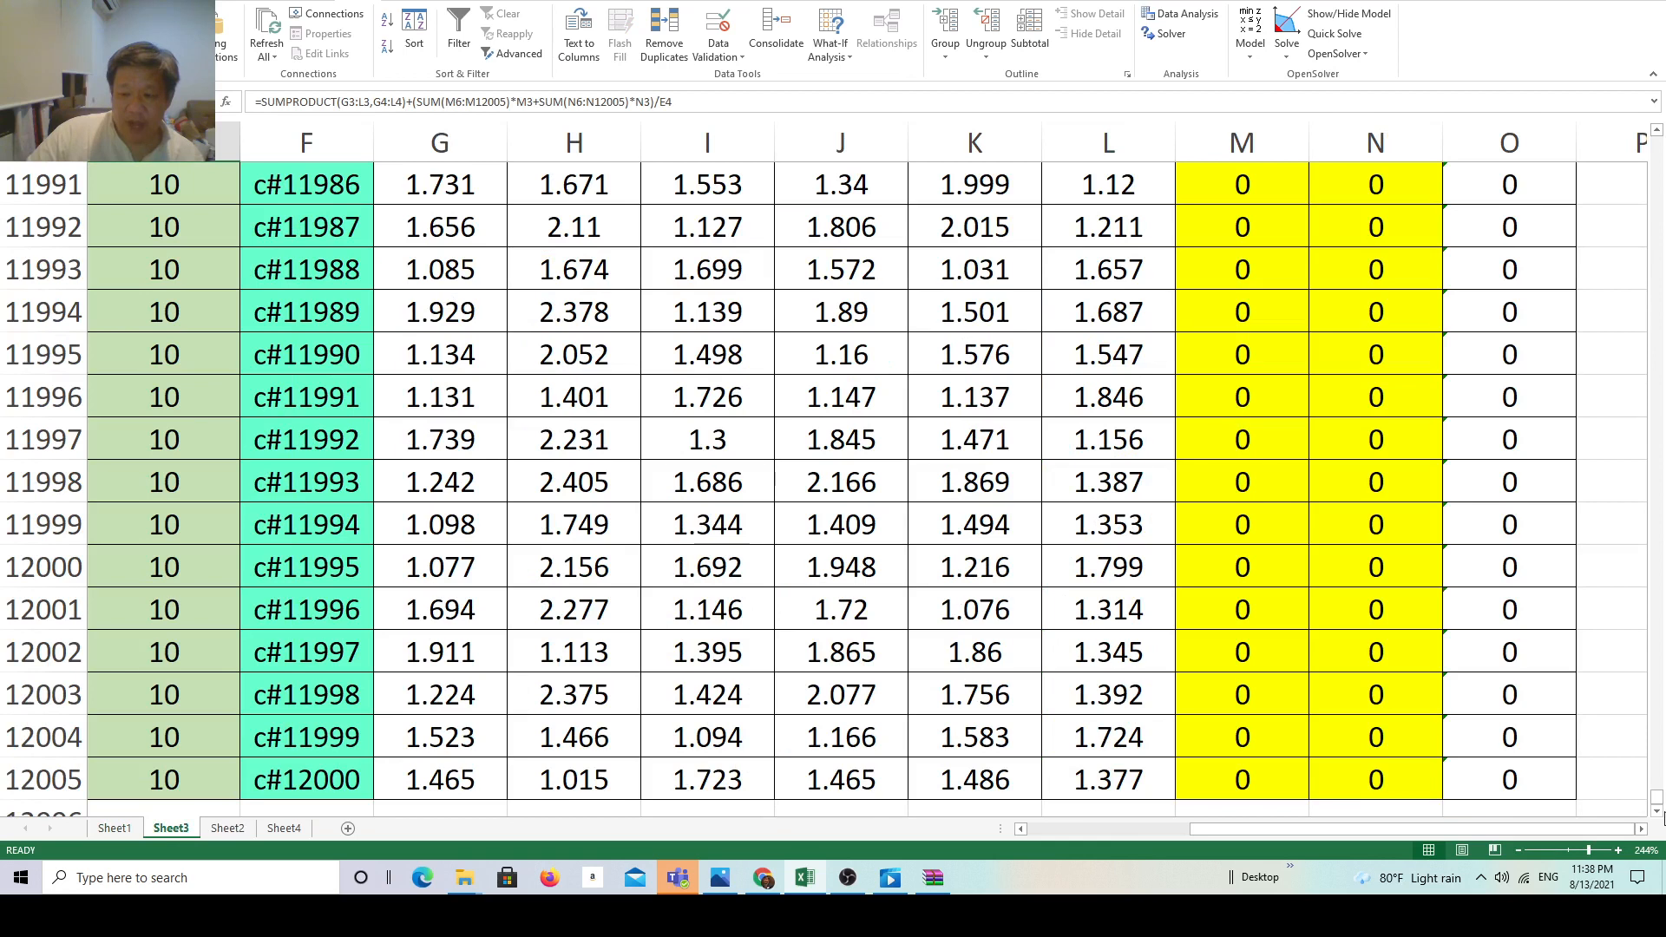
left_click_drag(1656, 799, 1659, 141)
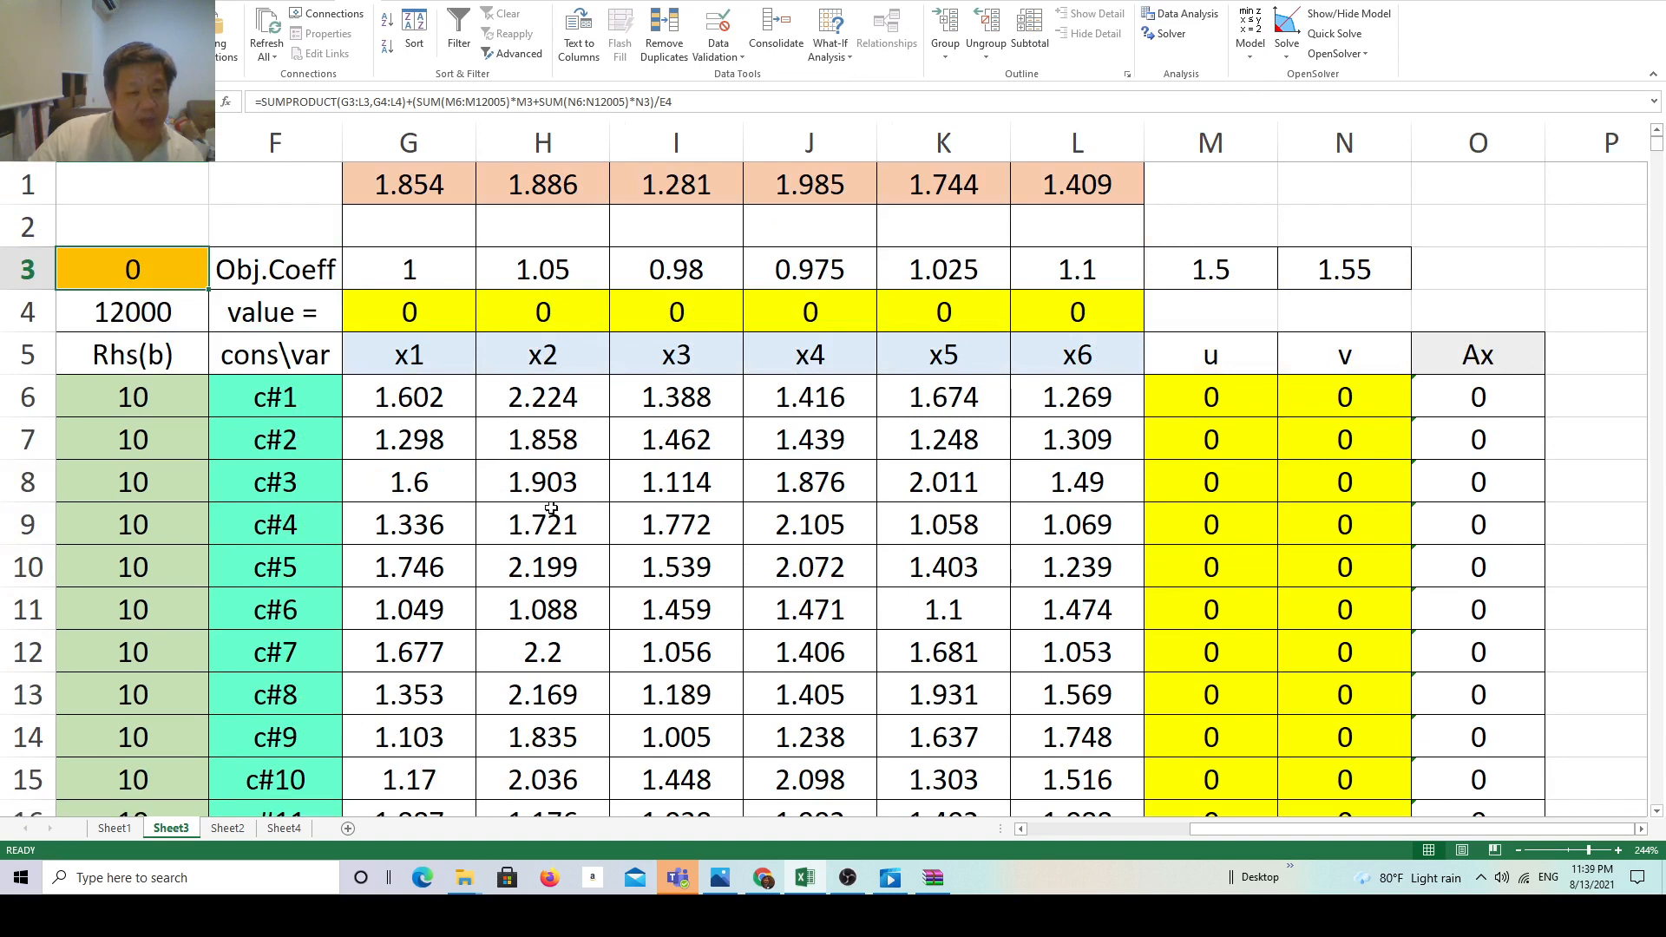
left_click_drag(1211, 831, 1085, 838)
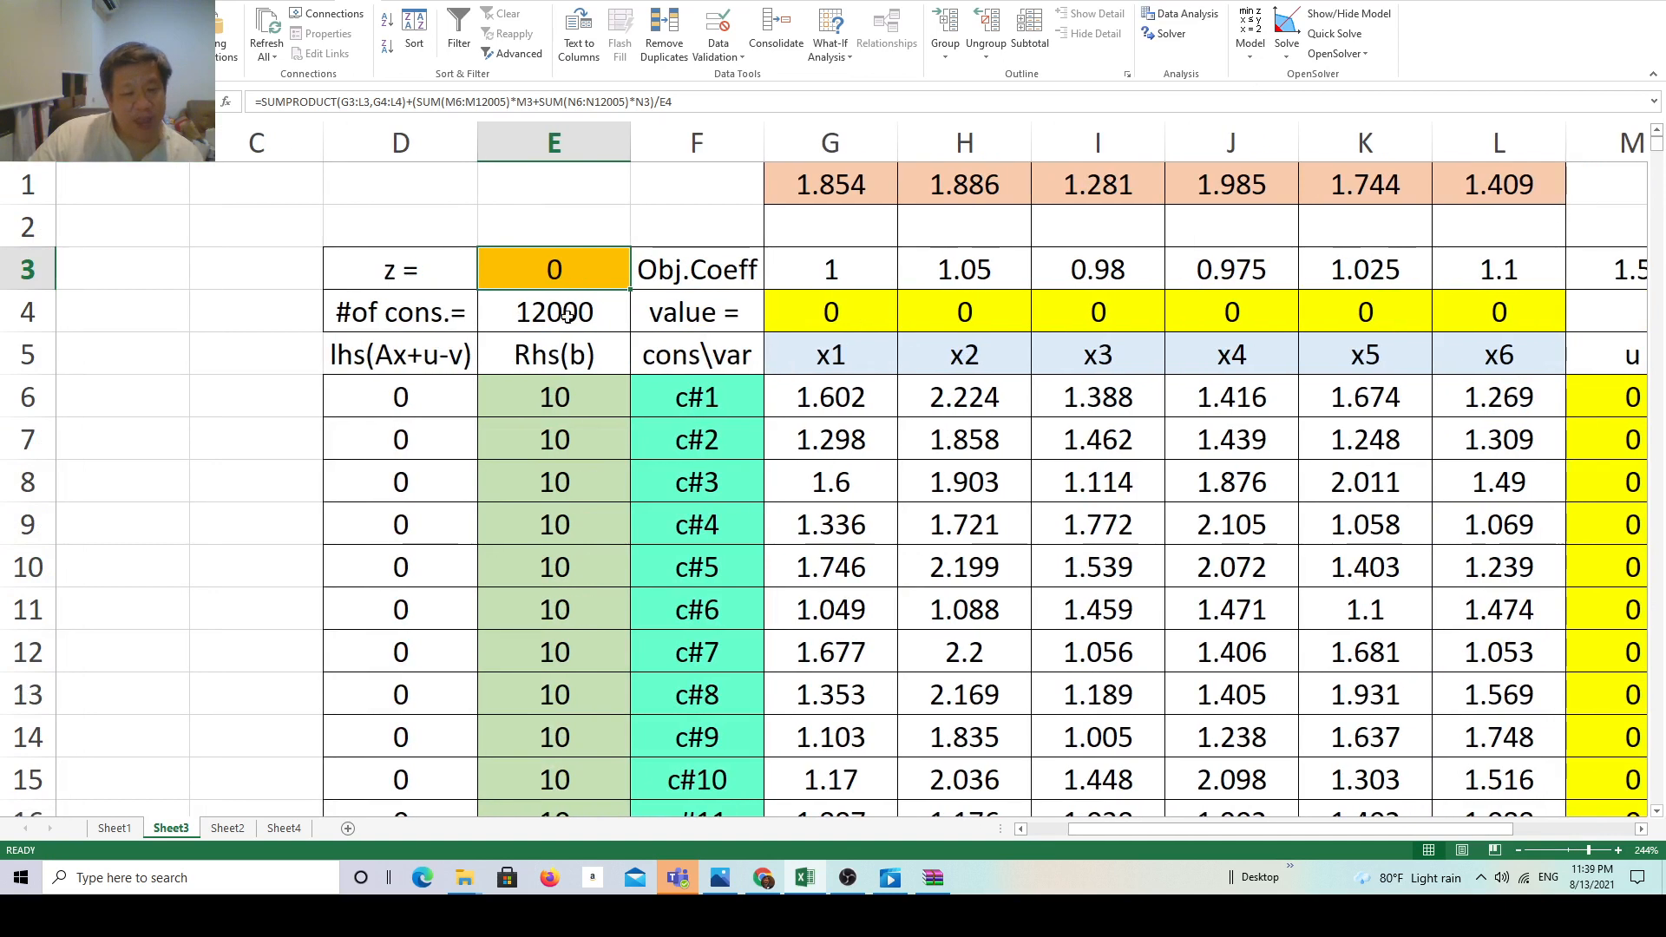
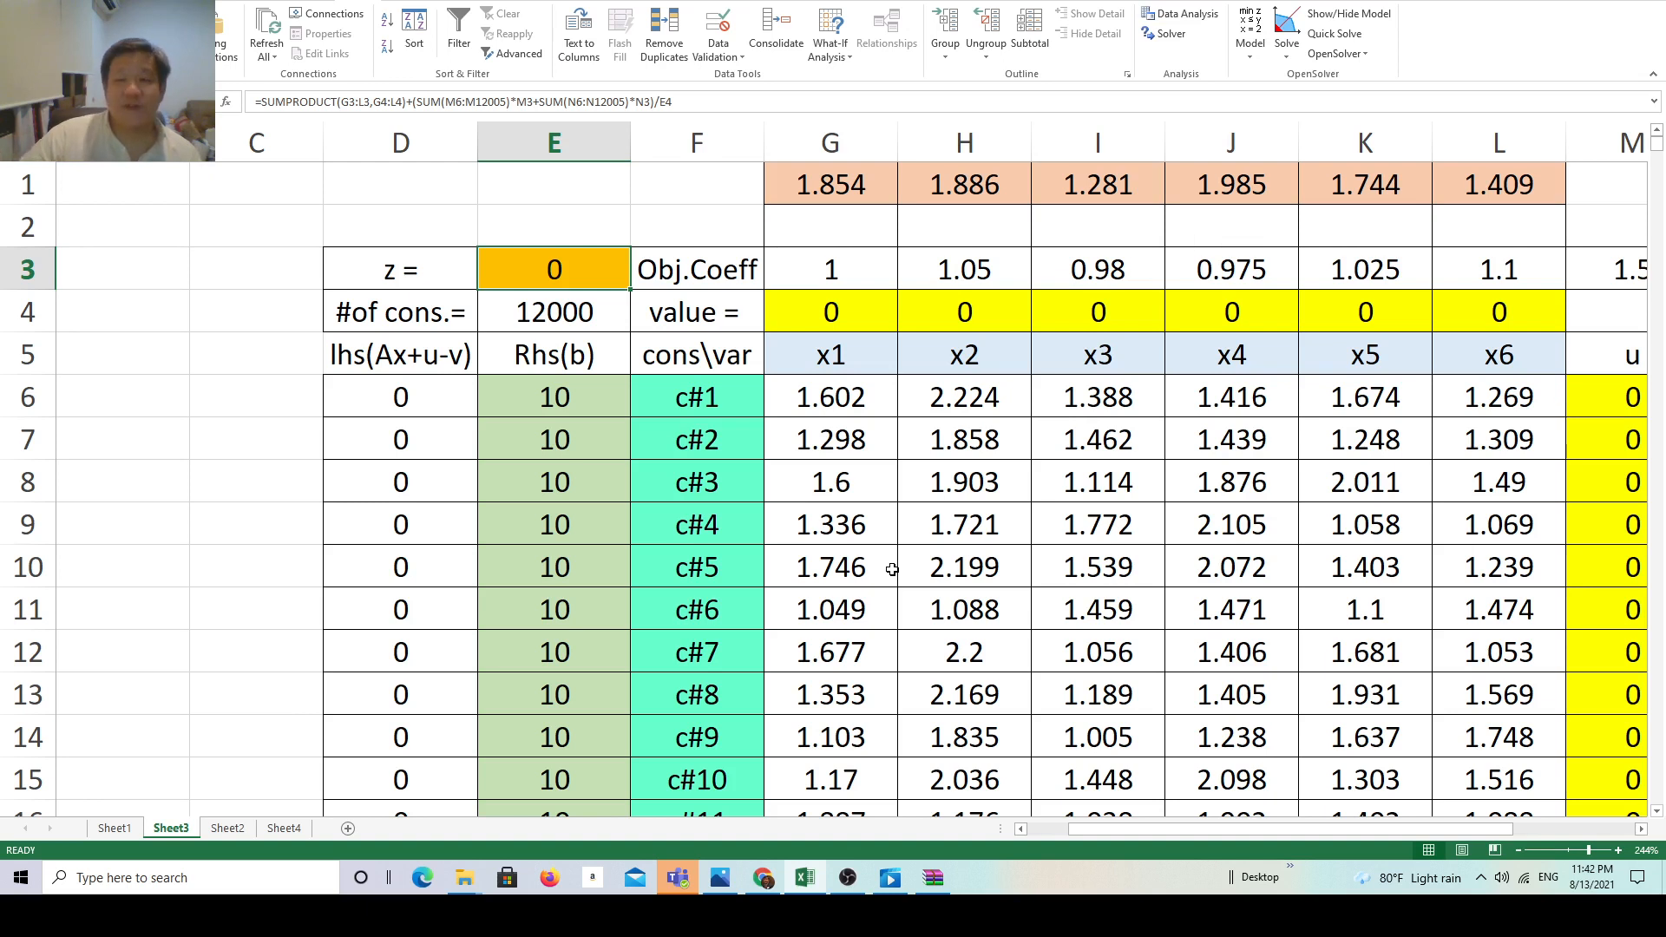
left_click(849, 893)
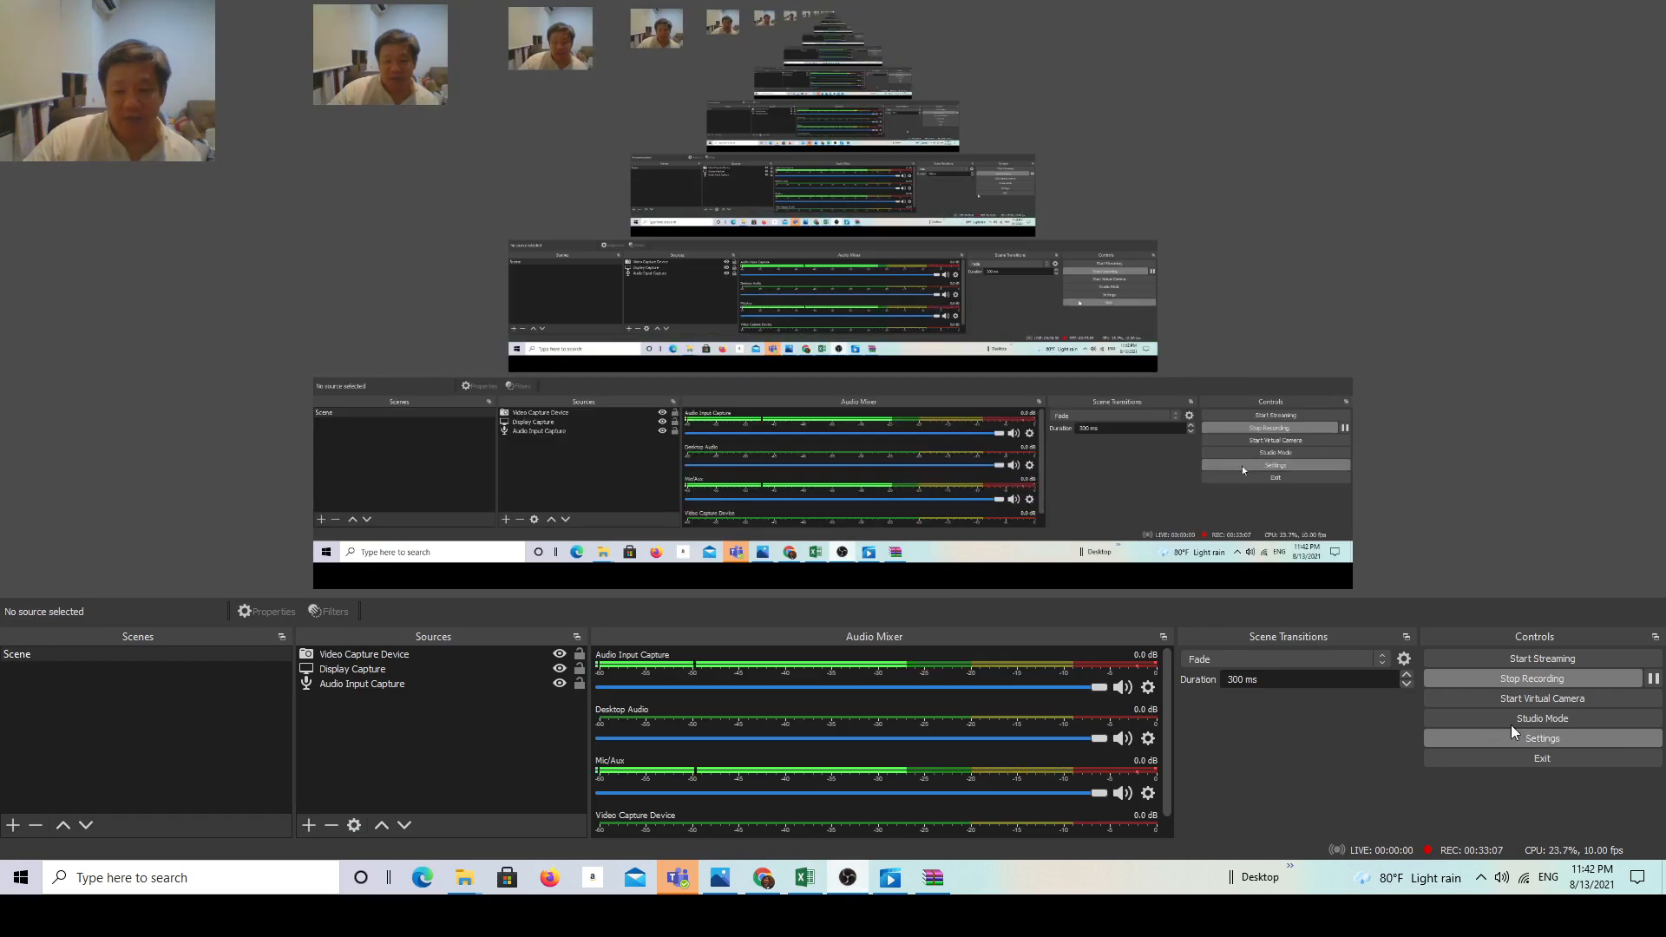